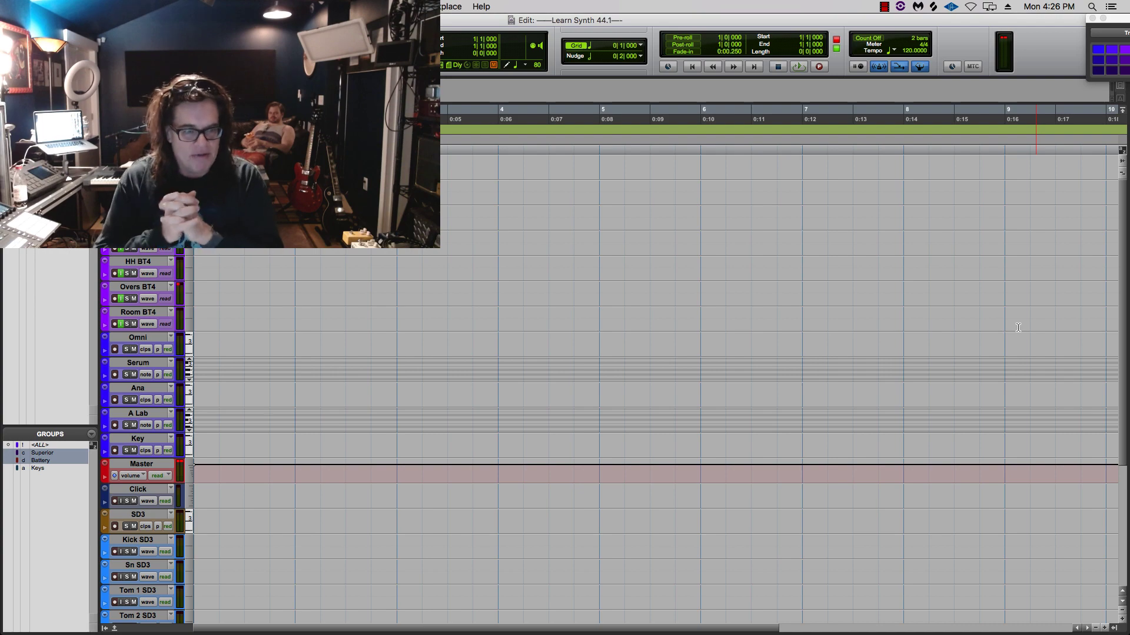
Switch to Finder and open the Software Samples 2 drive
key(super+equal)
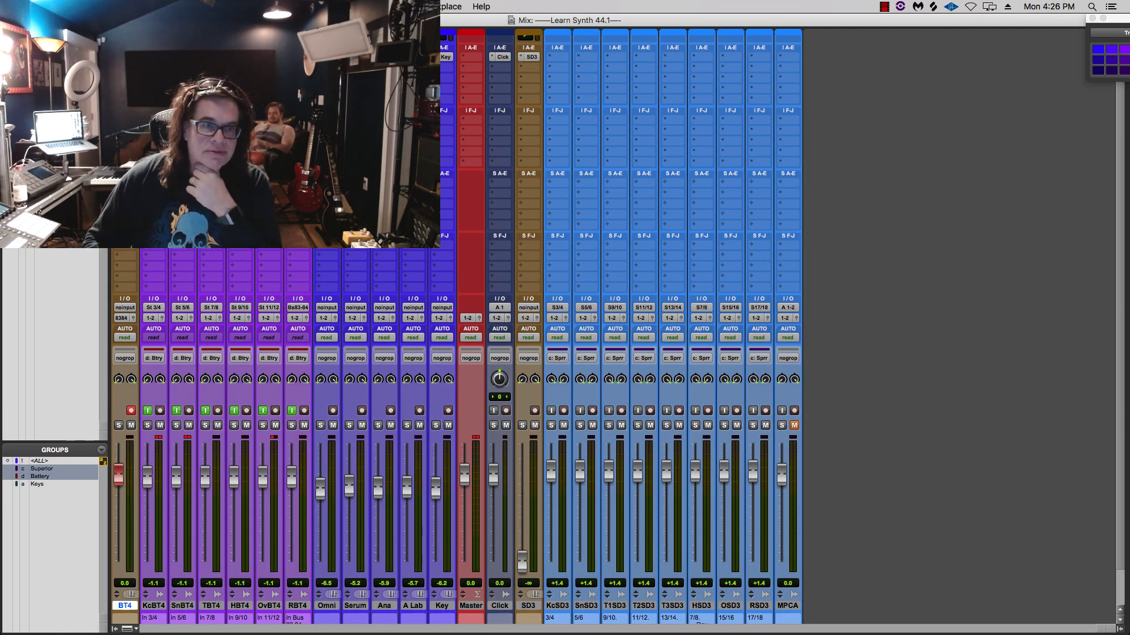
key(super+h)
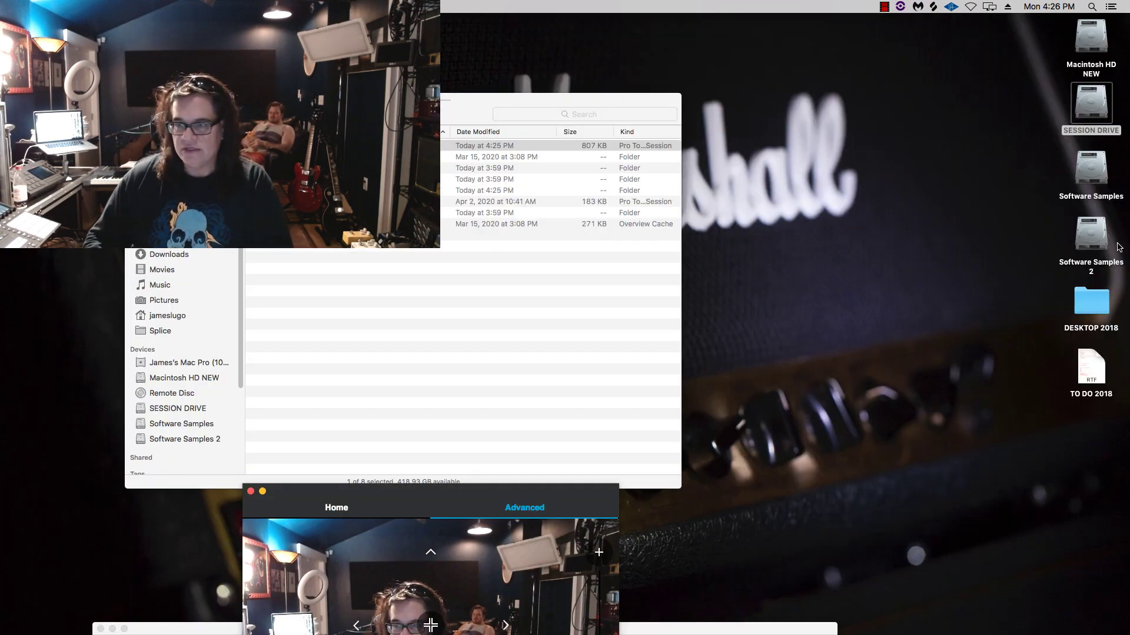
double_click(1092, 236)
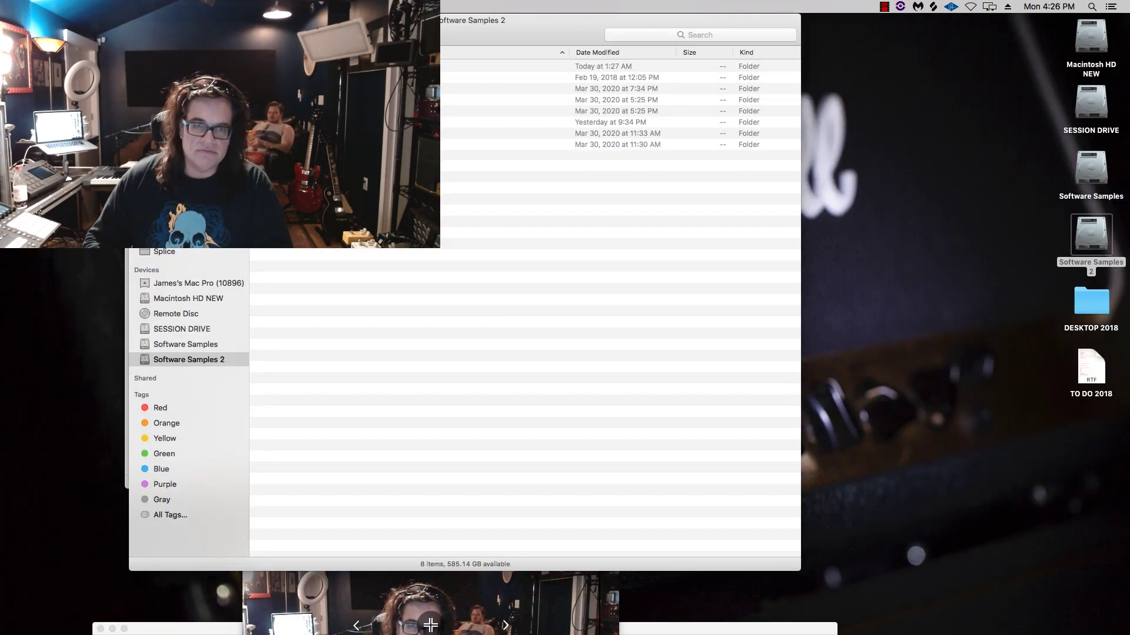
drag(383, 21, 327, 27)
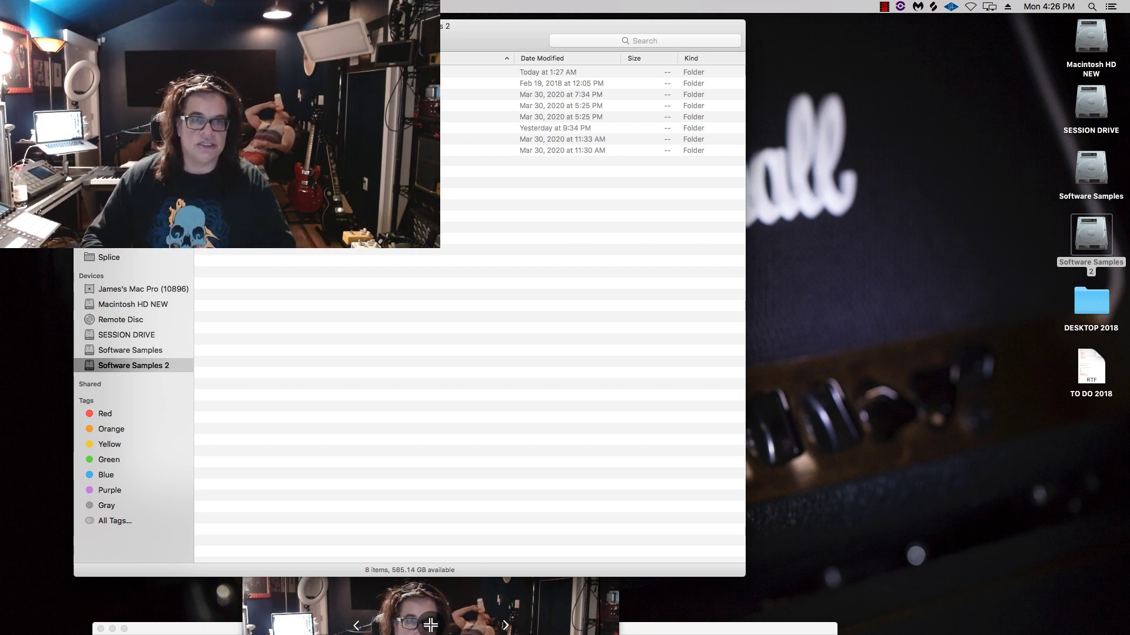
Expand the first folder on the drive, preview an AIFF-C audio file from its first subfolder, and collapse both folders
click(201, 73)
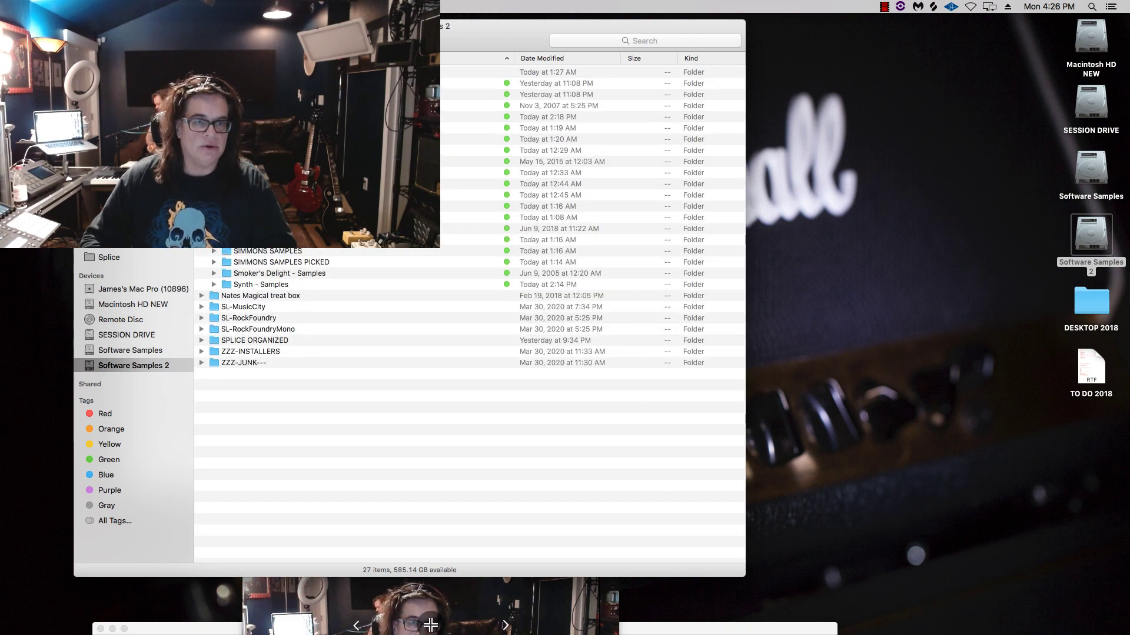
click(214, 83)
click(259, 95)
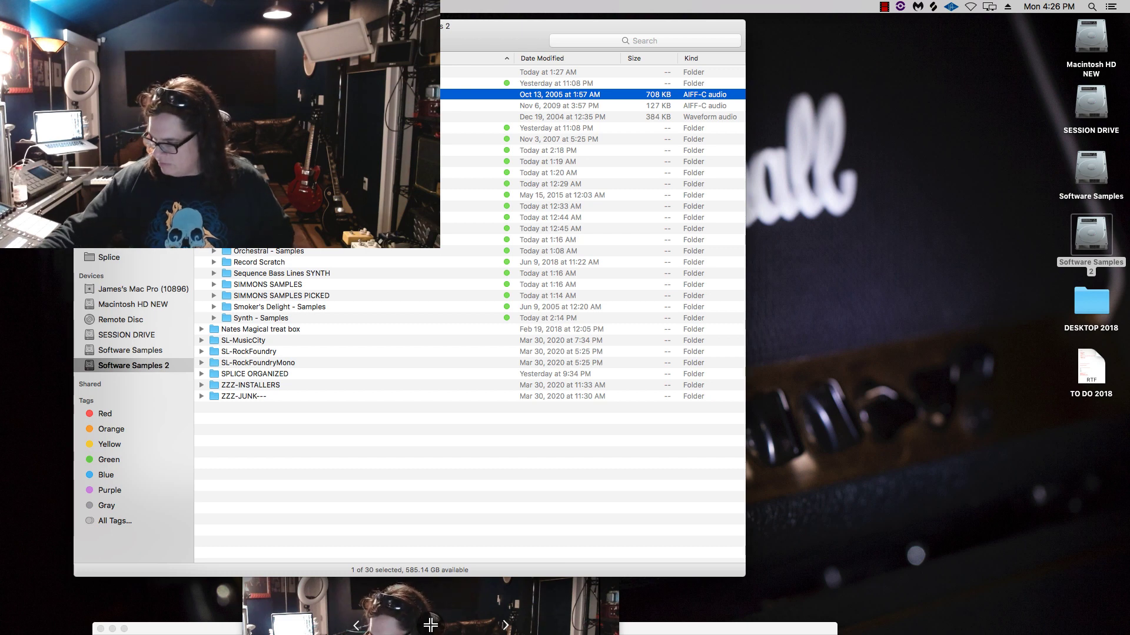
key(space)
key(space)
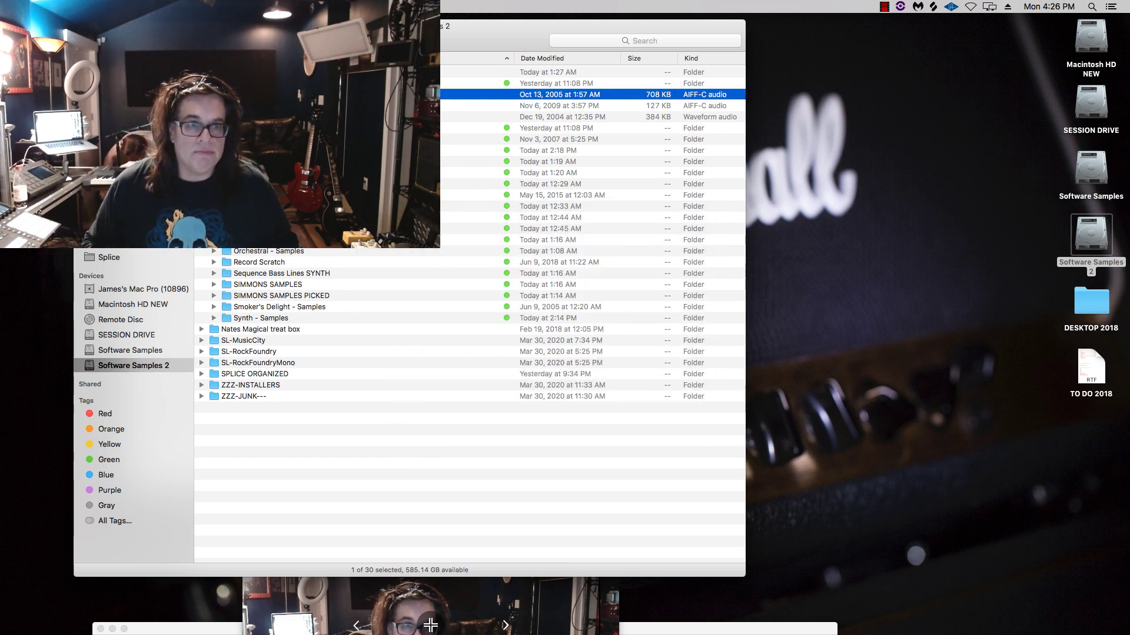
click(214, 84)
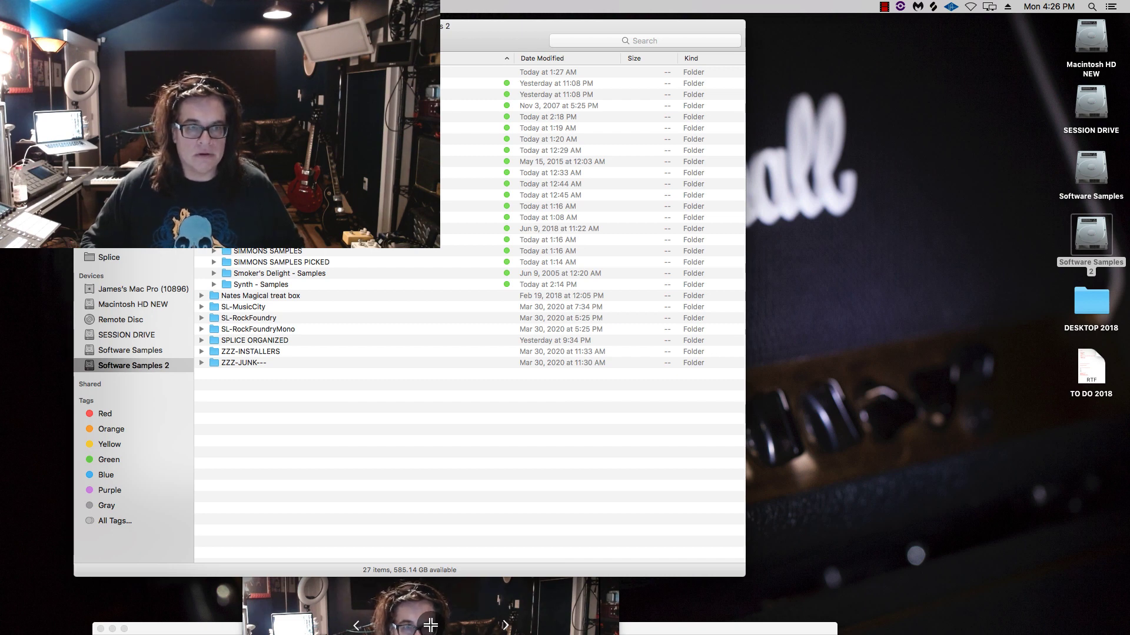
click(202, 72)
Switch to Pro Tools, open the ANA 2 instrument on the Ana track, and record-enable that track
mouse_move(276, 633)
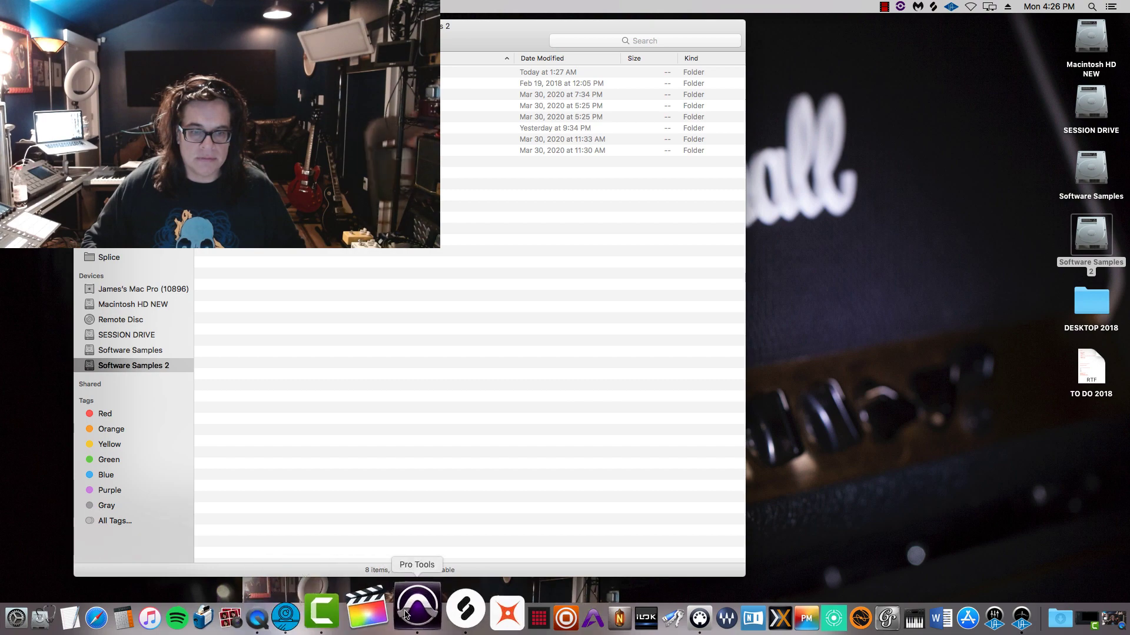
click(400, 614)
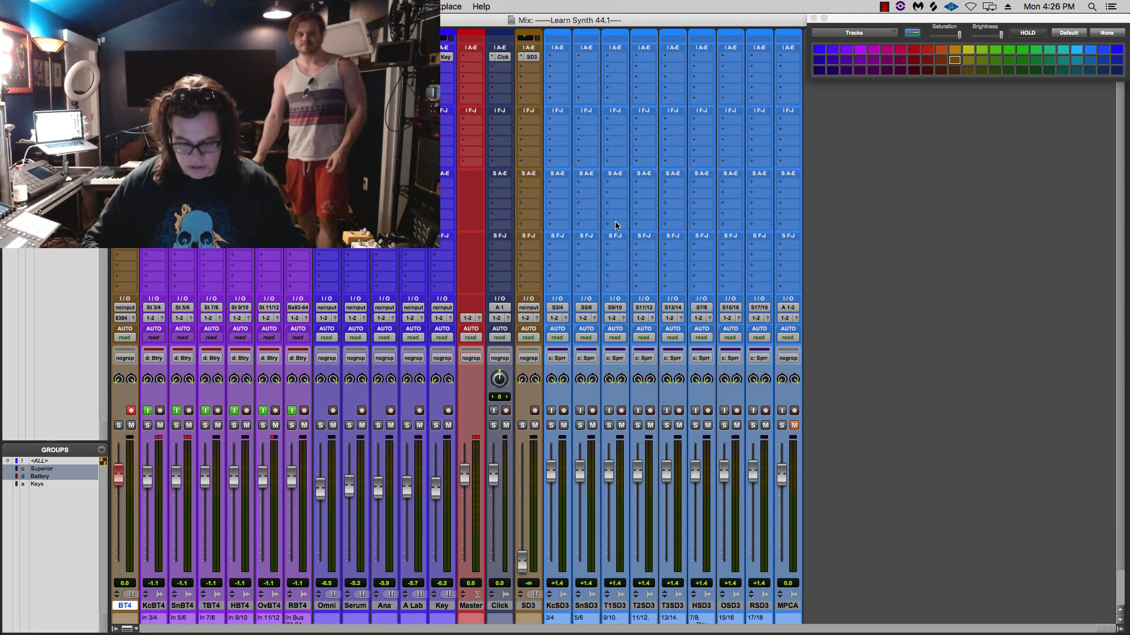
key(super+equal)
key(super+equal)
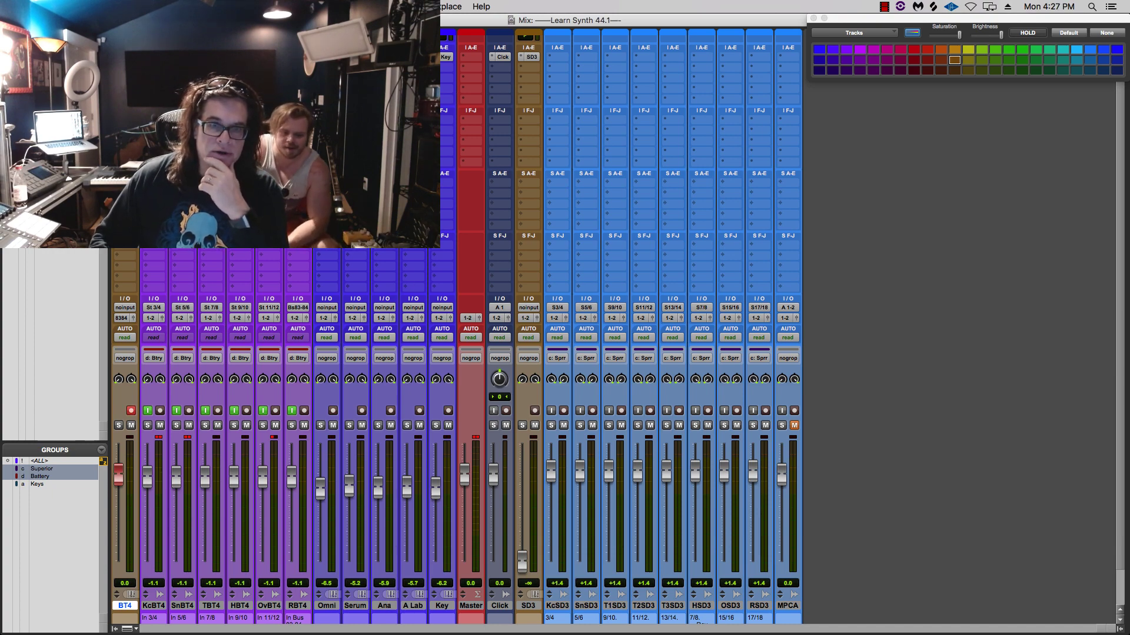
click(388, 57)
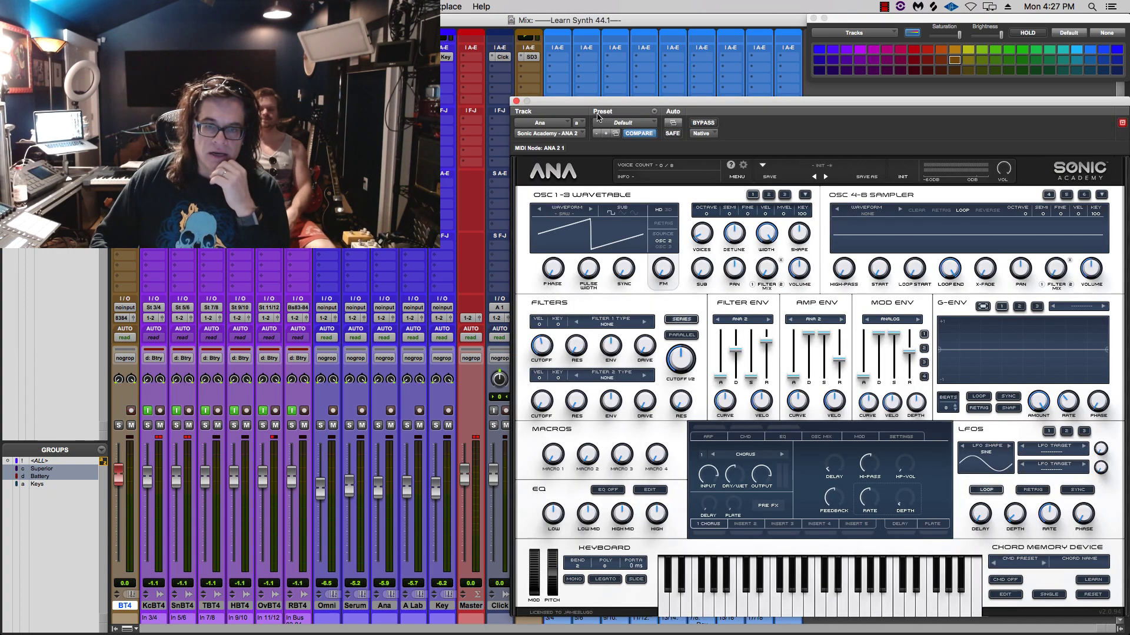
mouse_move(595, 108)
mouse_down()
mouse_move(596, 93)
mouse_move(567, 93)
mouse_move(591, 97)
mouse_up()
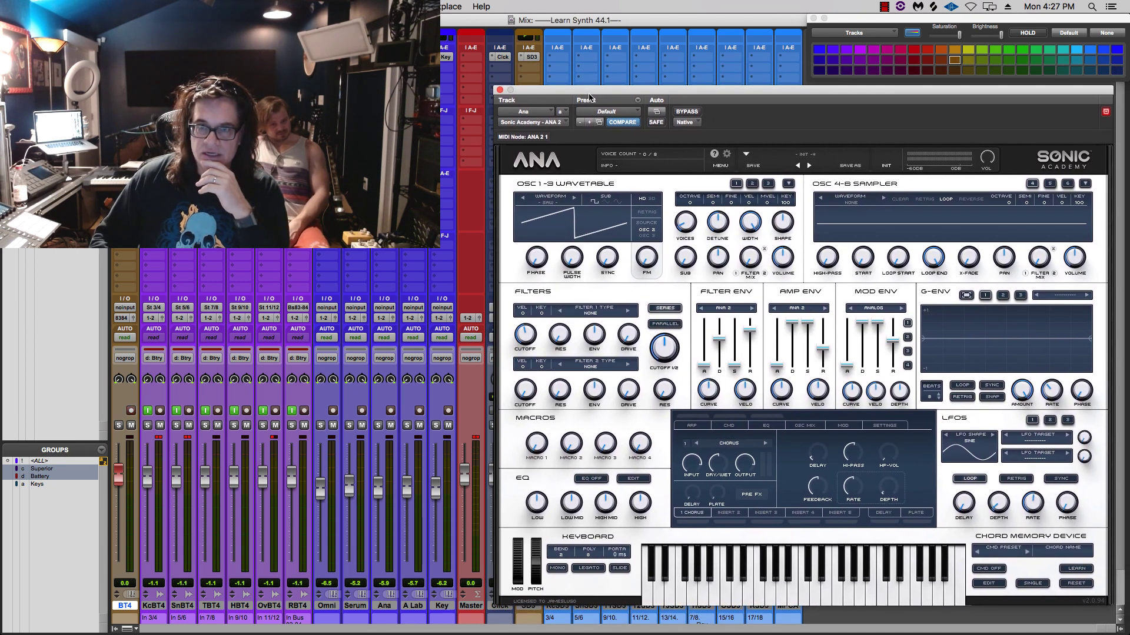
click(391, 411)
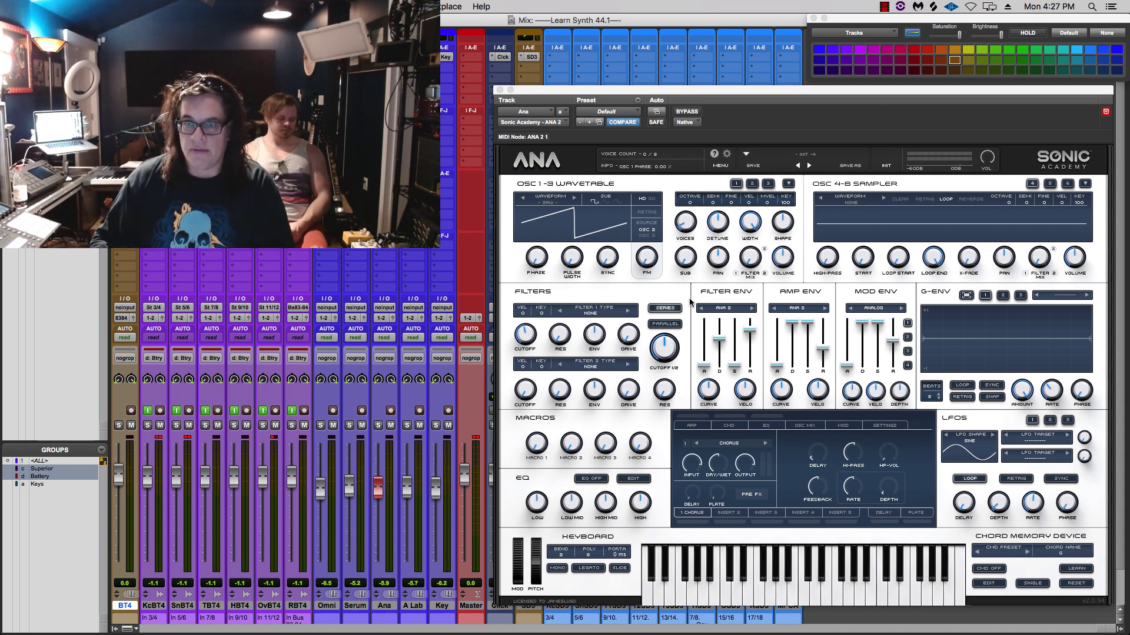
Open ANA's waveform browser for Sampler 4 and change it to the folder view
click(780, 257)
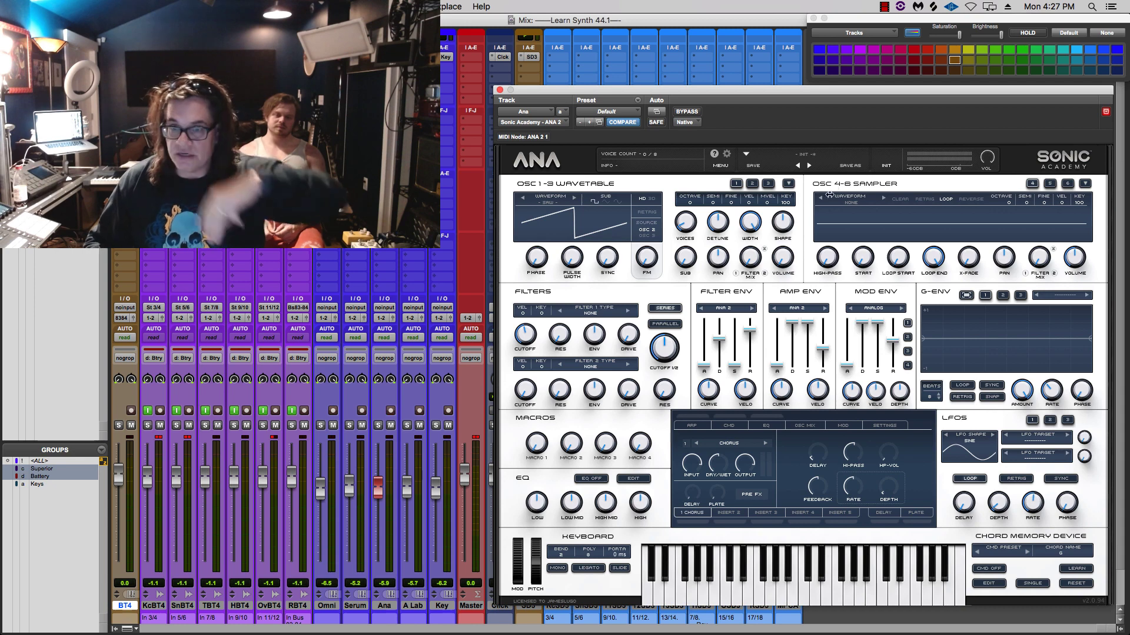
click(849, 206)
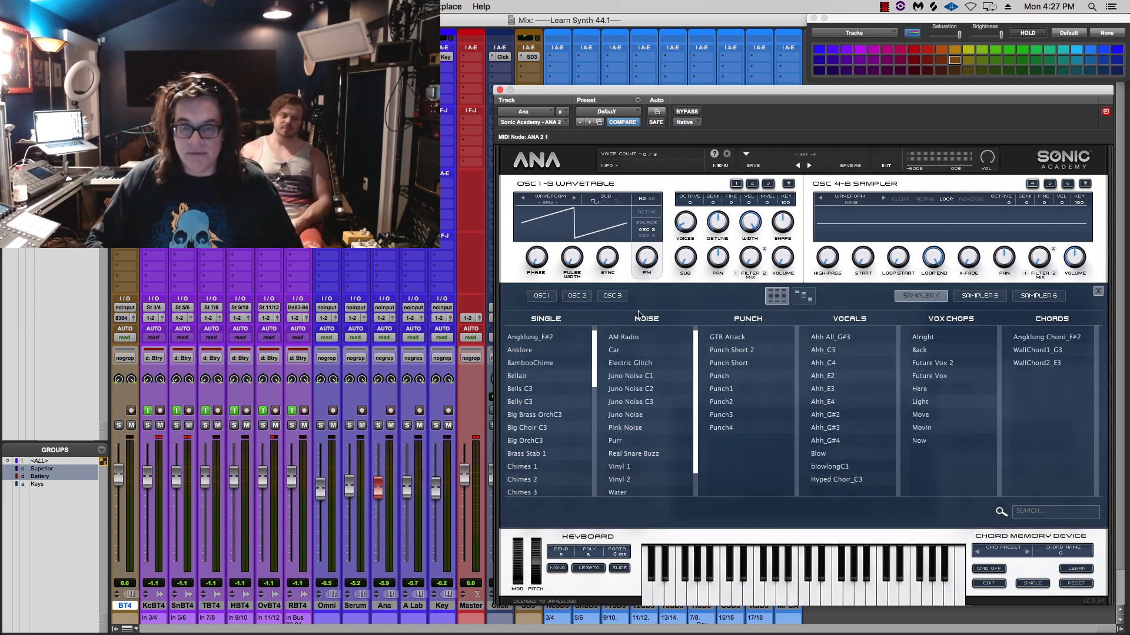
click(808, 298)
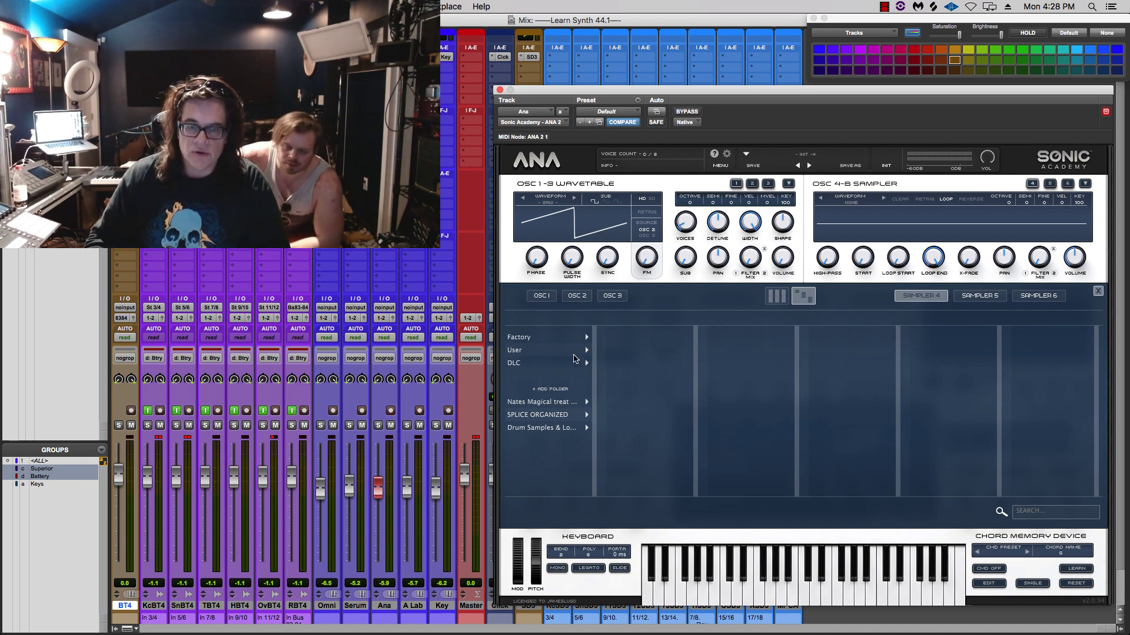
drag(574, 90, 541, 58)
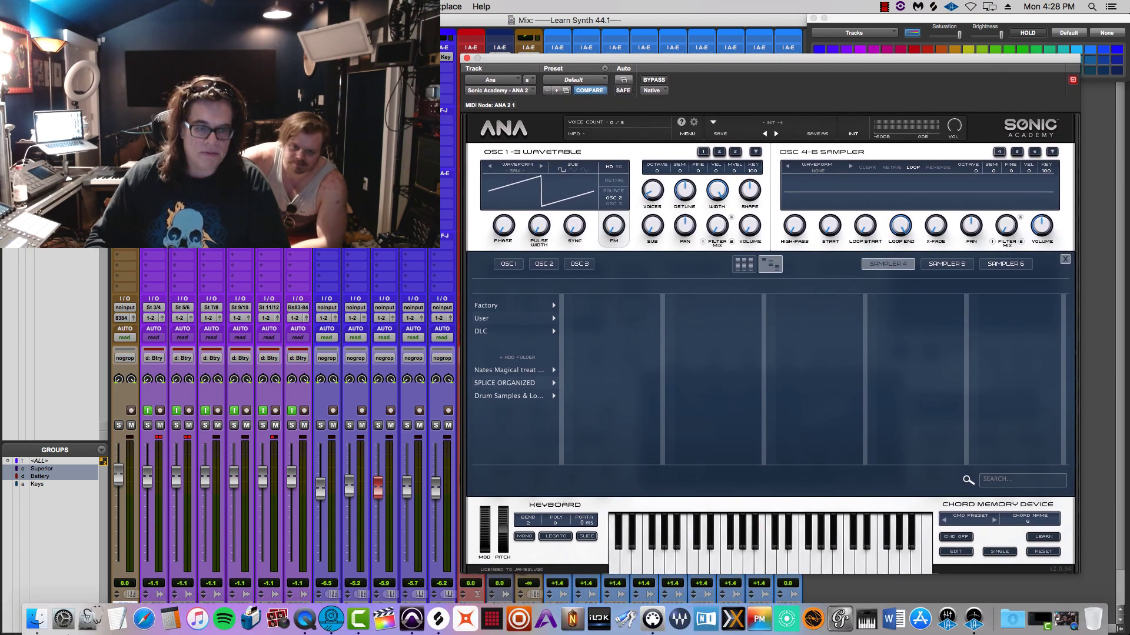
Switch to Finder and preview two audio files from the Bells + Chimes folder in SPLICE ORGANIZED, leaving the folder collapsed
click(36, 607)
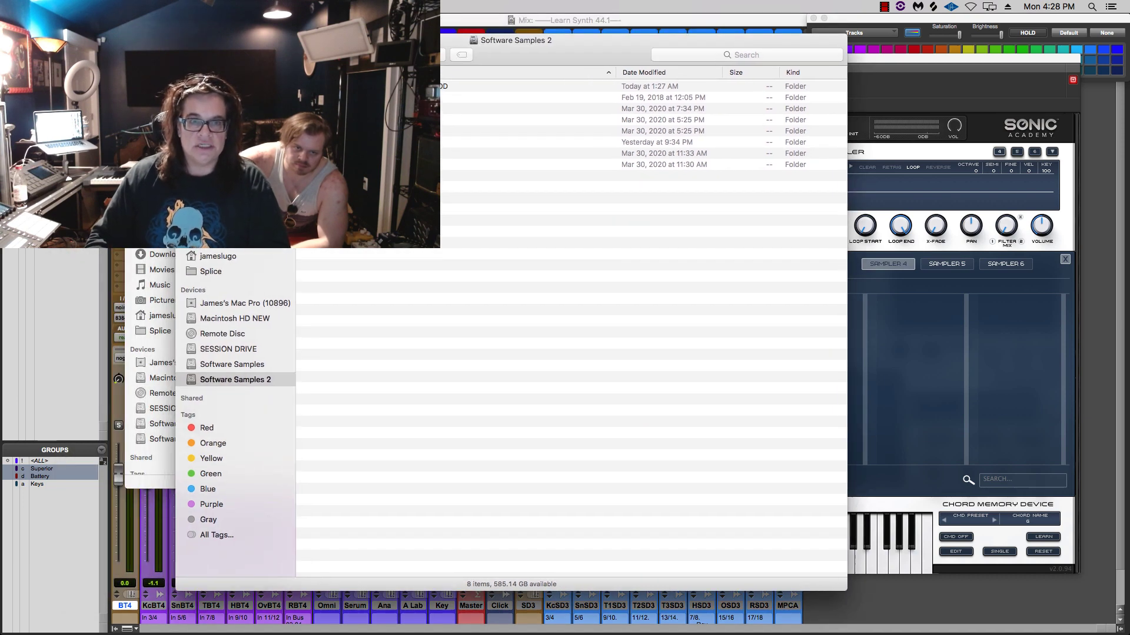
double_click(354, 143)
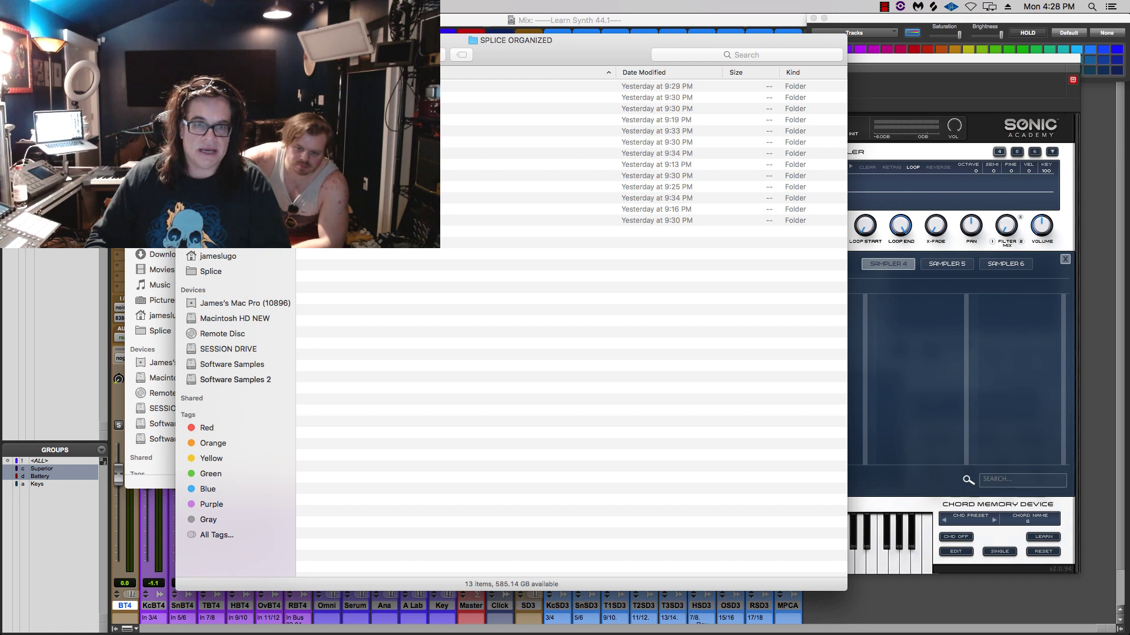
click(303, 98)
click(376, 109)
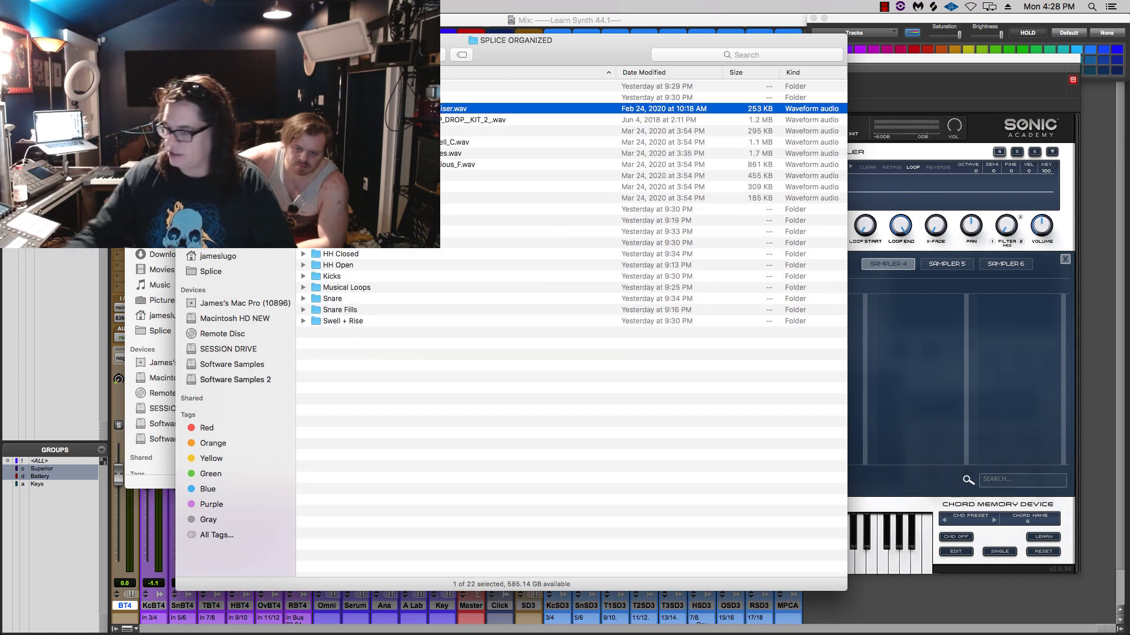
key(space)
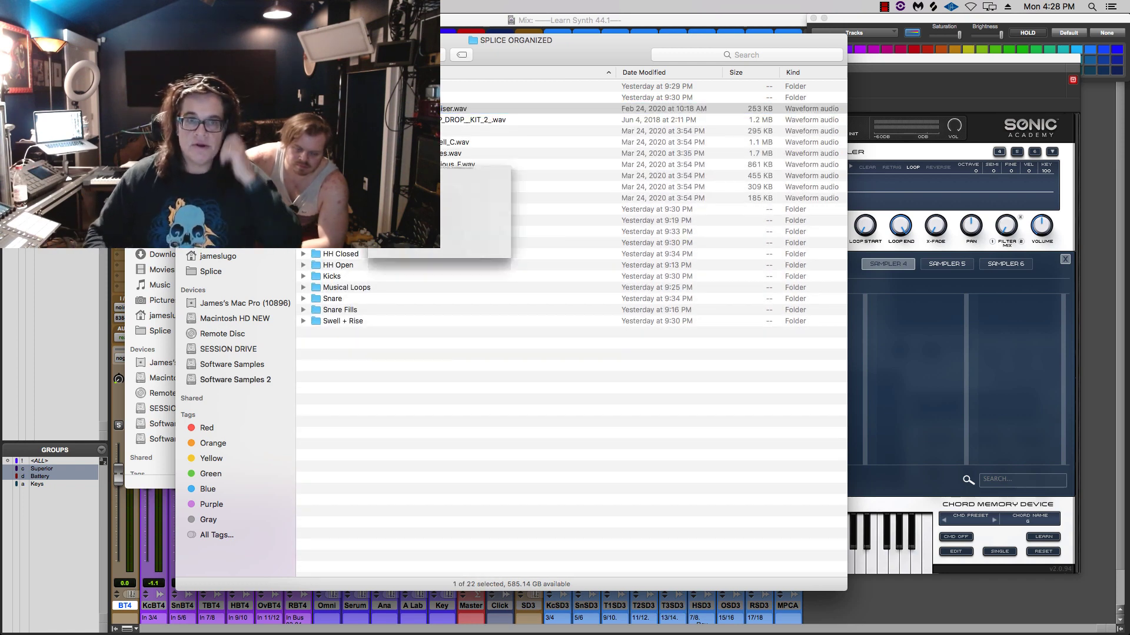
key(Down)
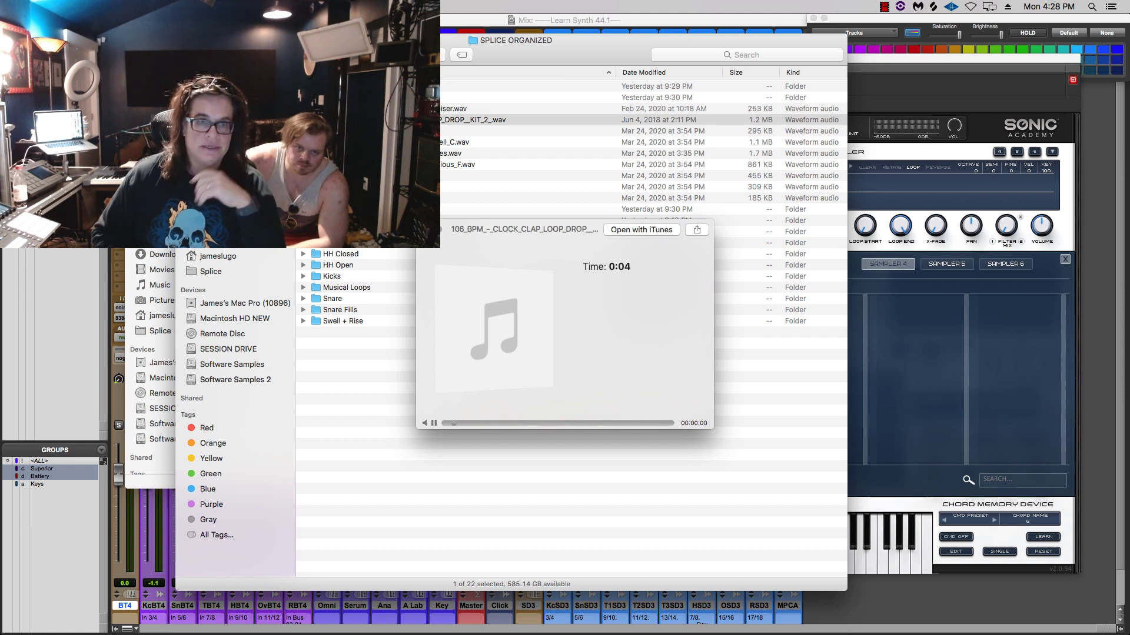
key(space)
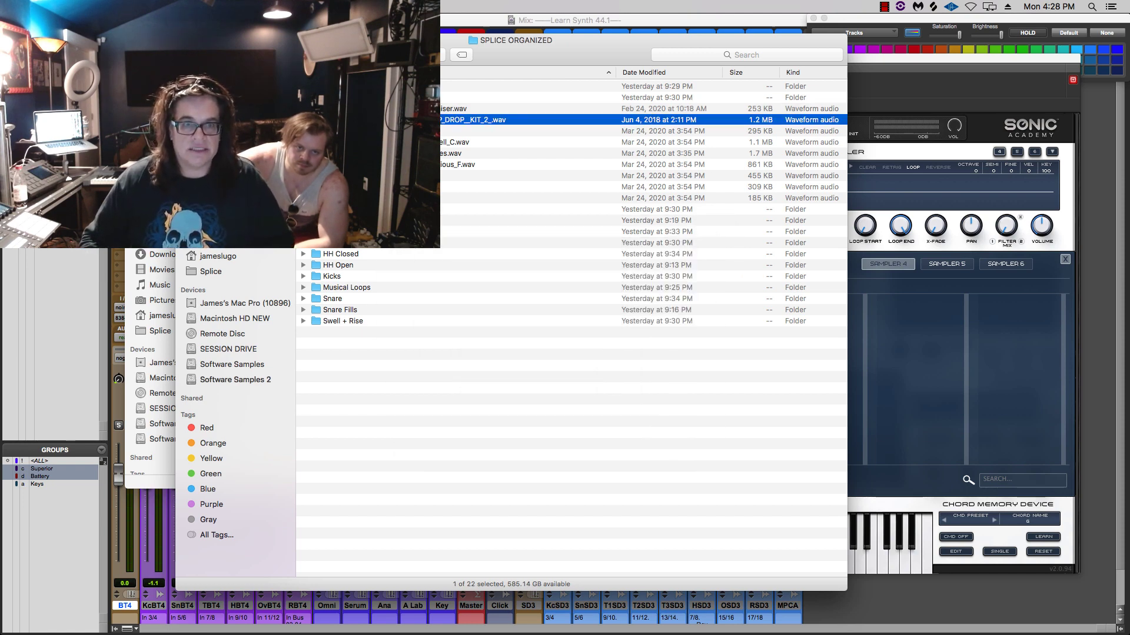
click(303, 98)
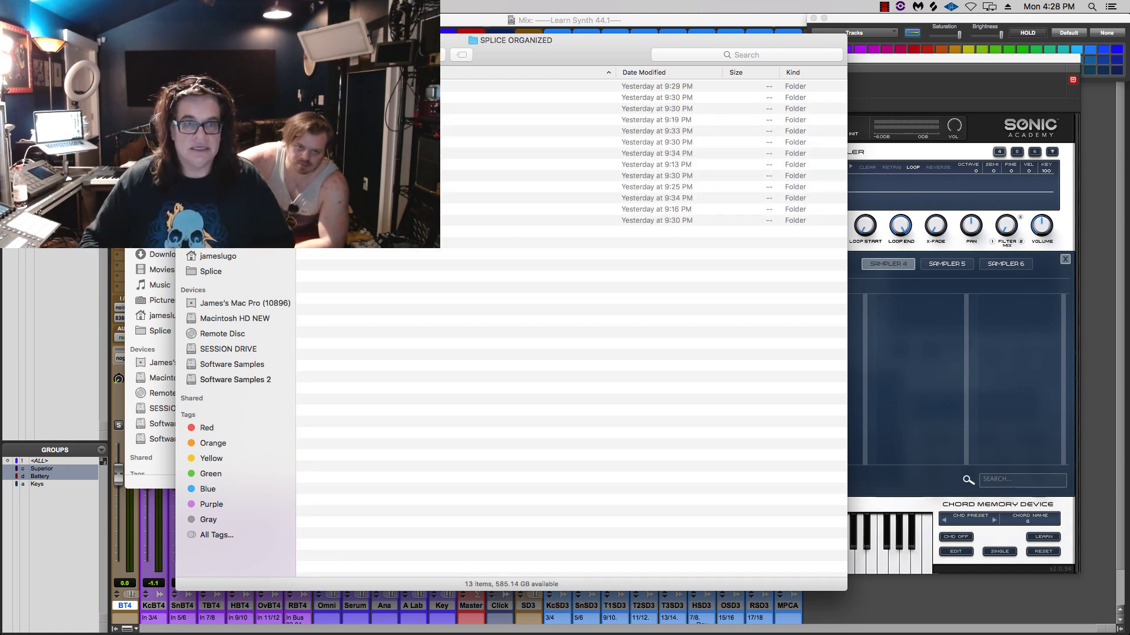
Preview 042_Kick_-_TRAPD_Zenhiser.wav from the Kicks folder and collapse the folder
click(303, 175)
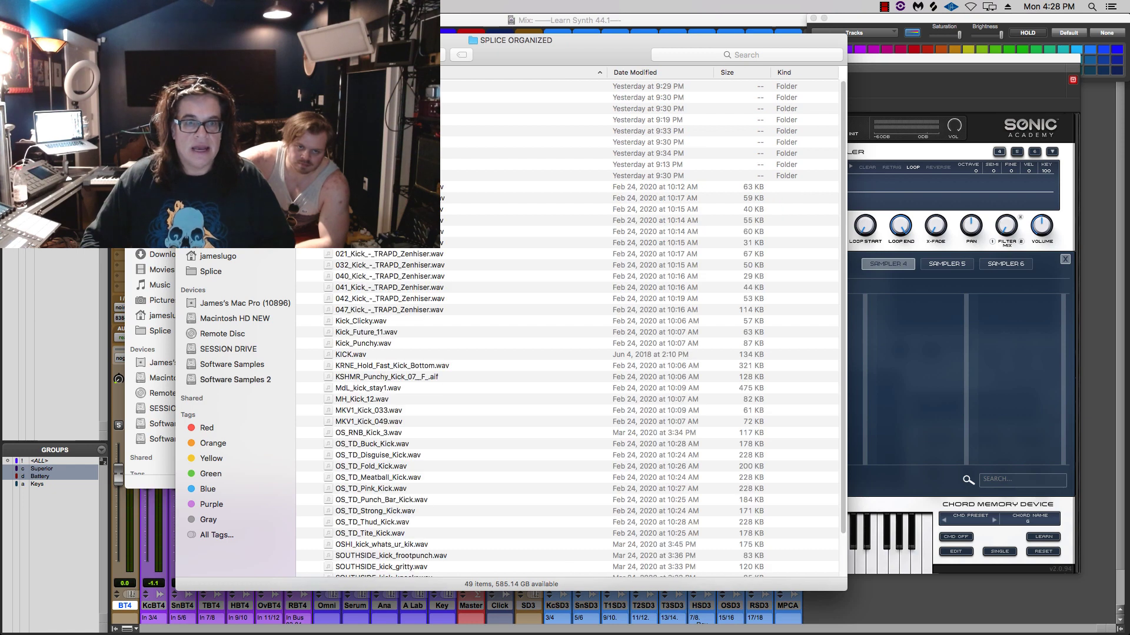
click(378, 300)
key(space)
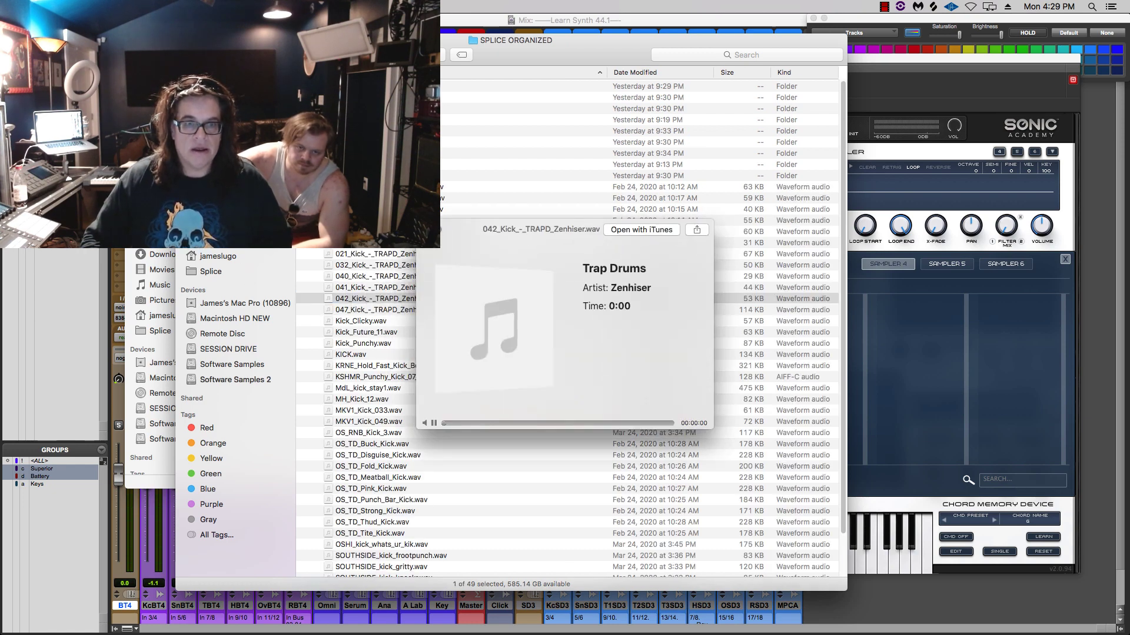
key(space)
click(303, 176)
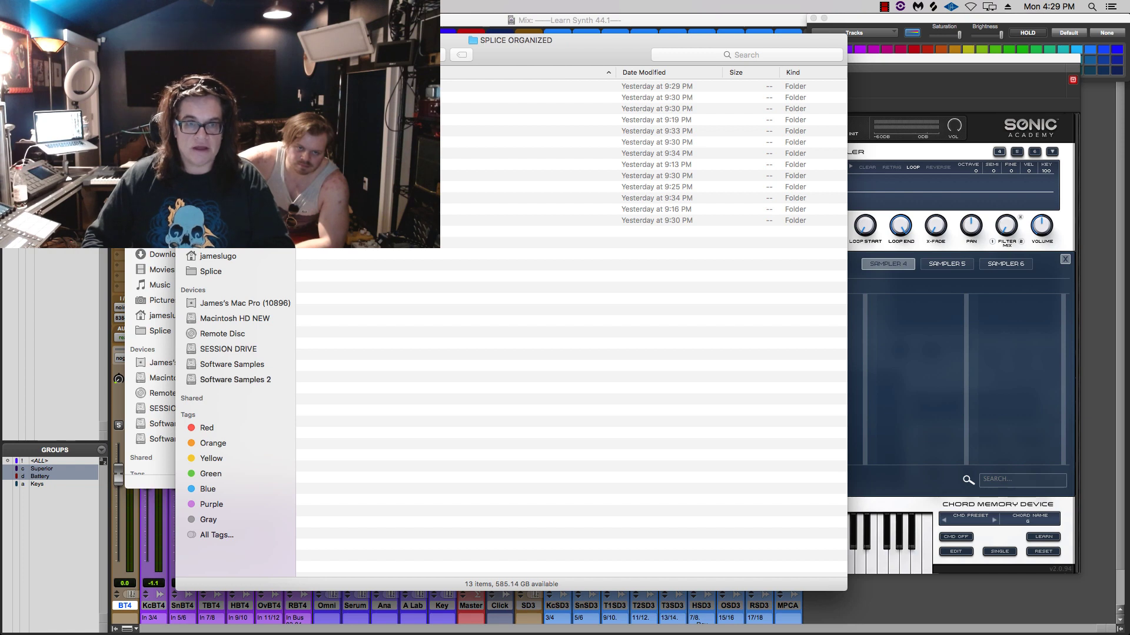
Return to ANA and load the 103_BPM snare sample from the Snare Fills folder of SPLICE ORGANIZED into Sampler 4
drag(274, 44, 170, 304)
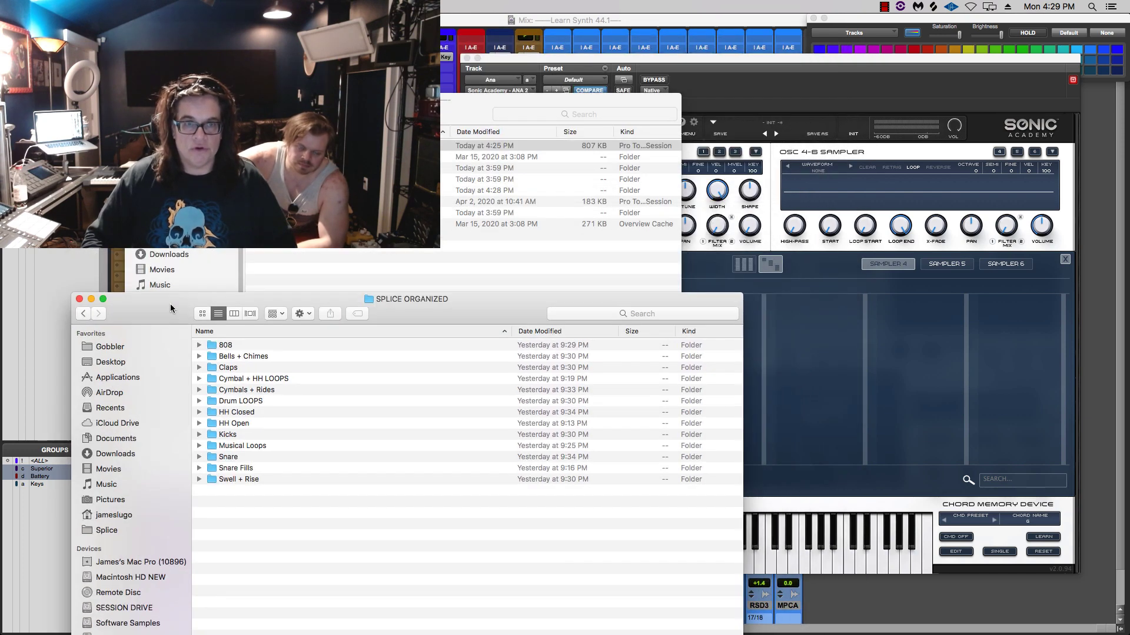
click(528, 58)
click(511, 386)
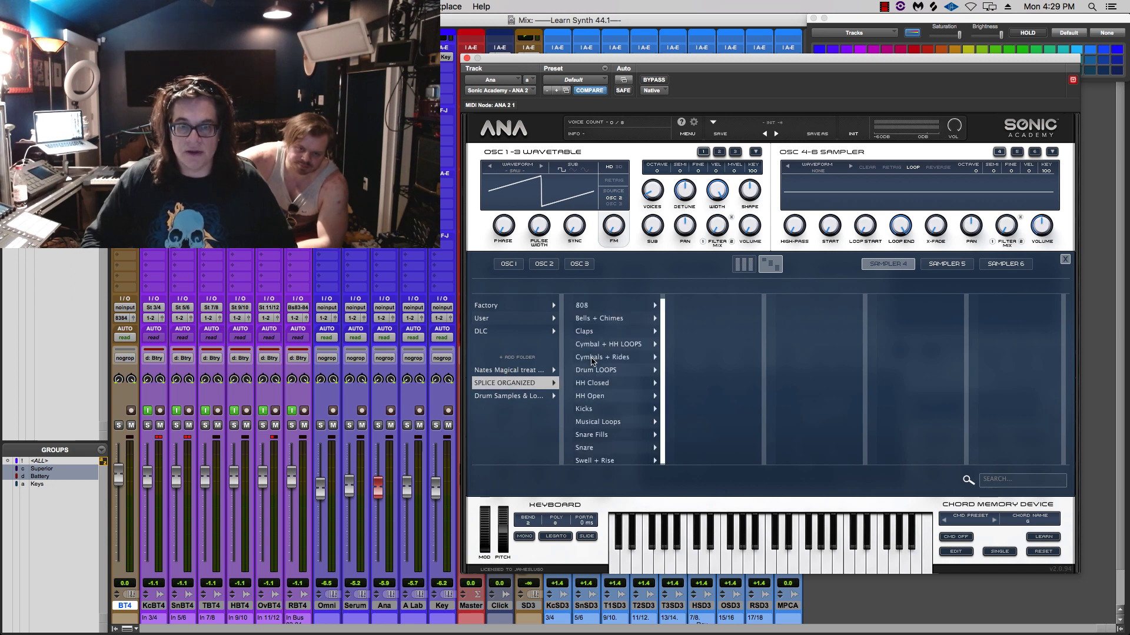
click(606, 438)
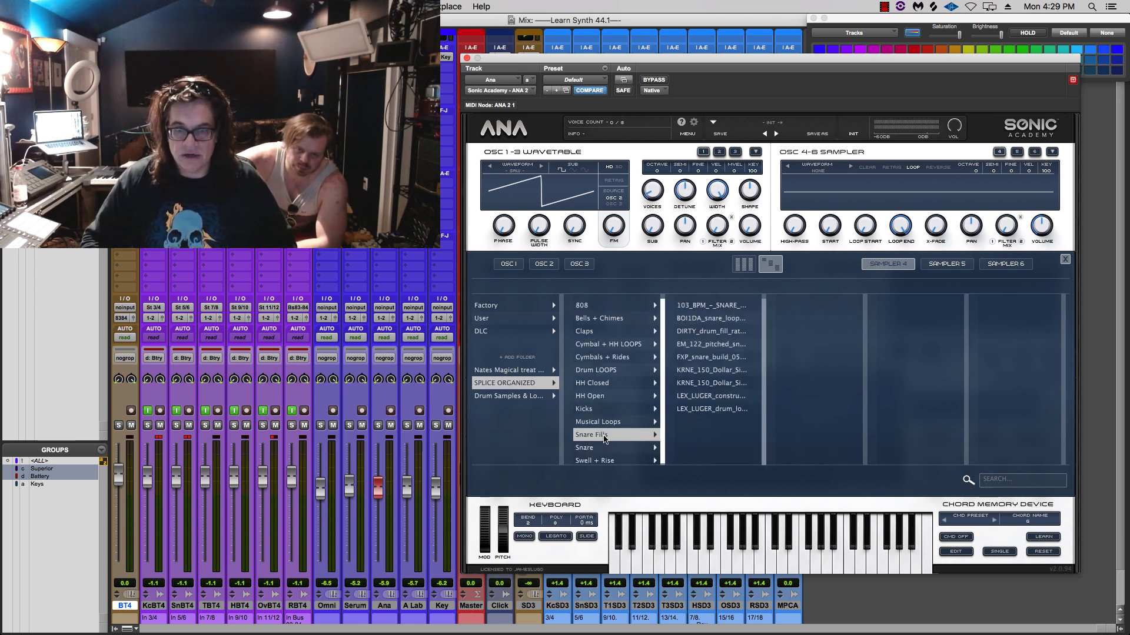
click(709, 312)
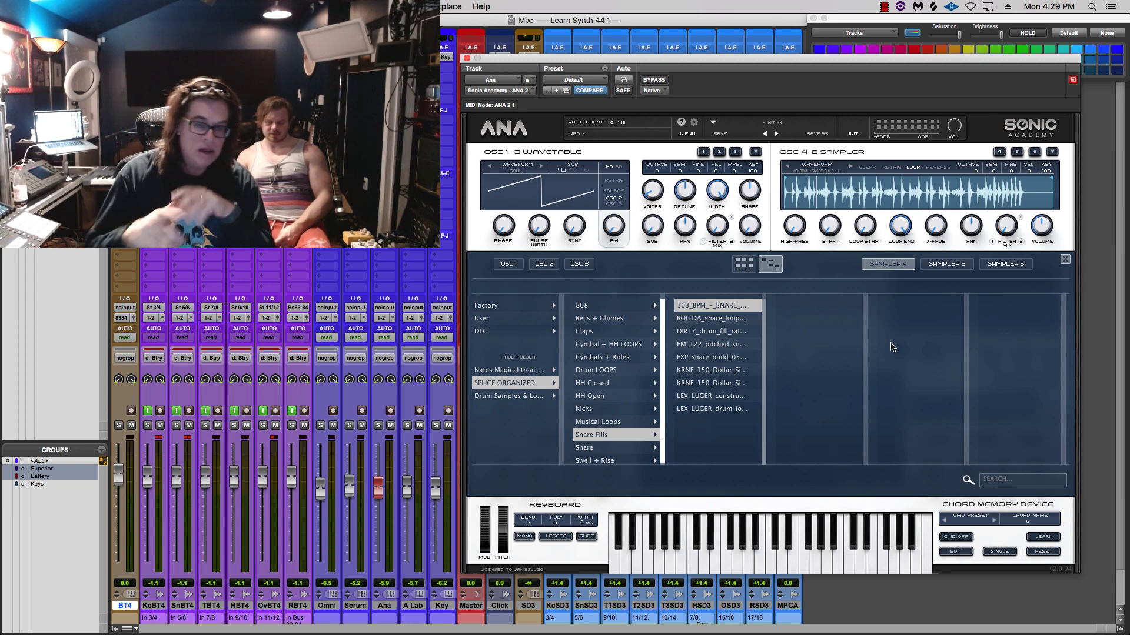
Switch to Finder and open the Drum Samples & Loops HOLLYWOOD folder on the Software Samples 2 drive, repositioning the window
mouse_move(441, 632)
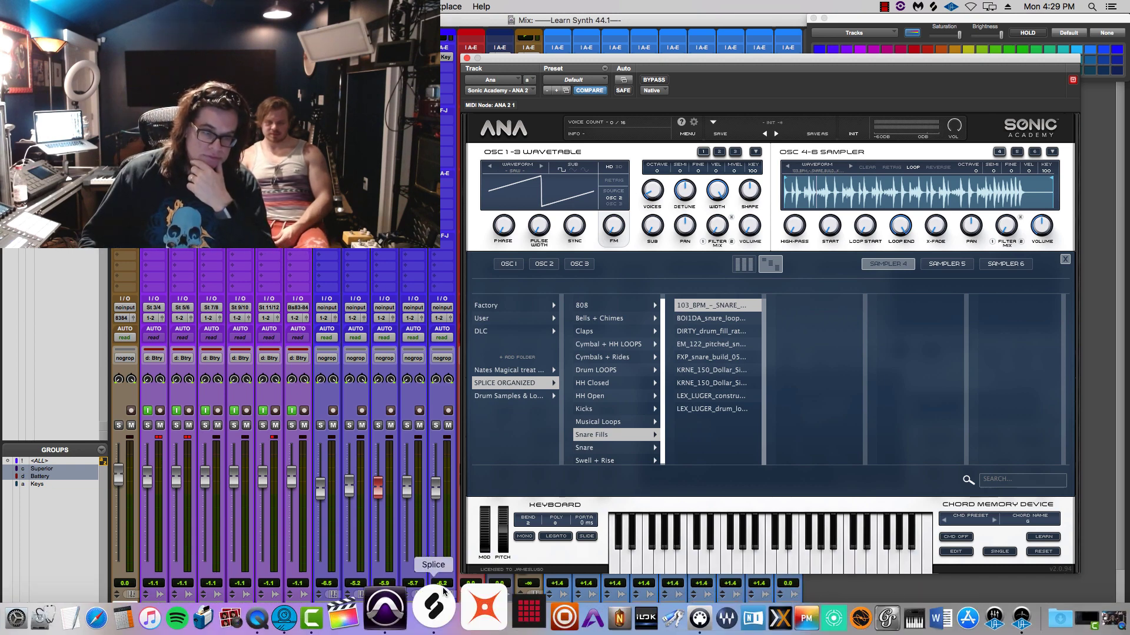
click(33, 617)
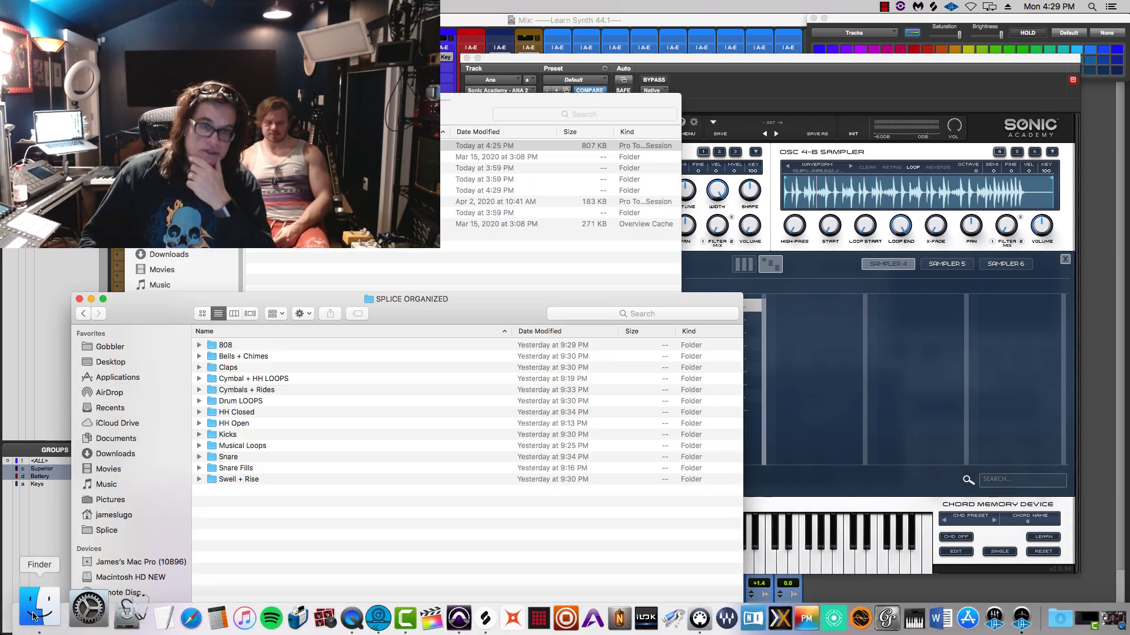
drag(161, 309, 422, 86)
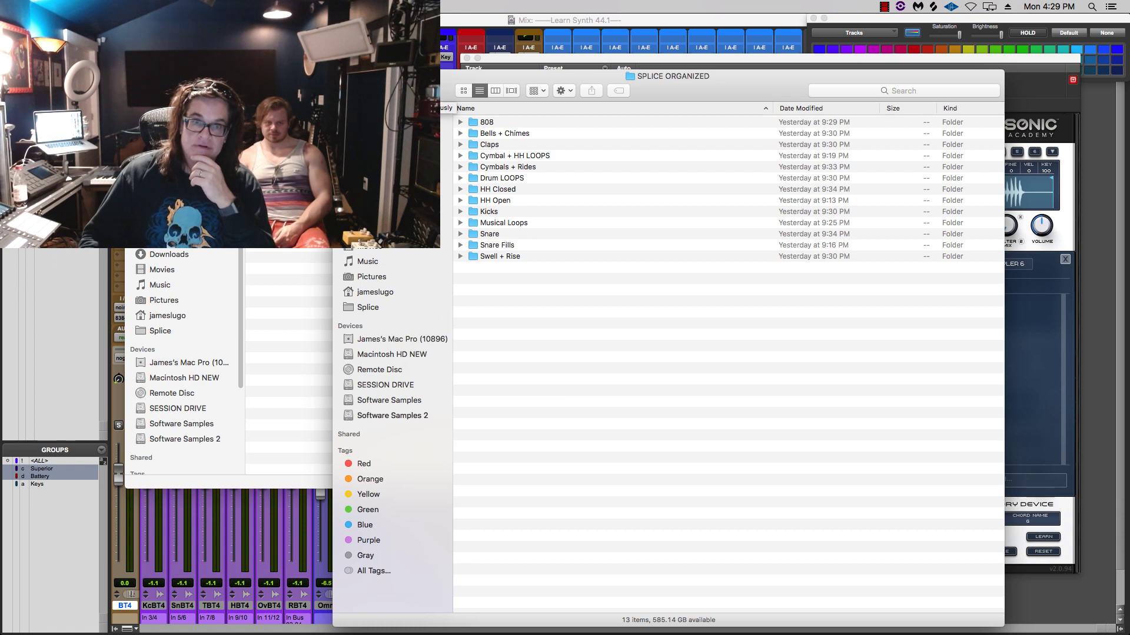
click(346, 91)
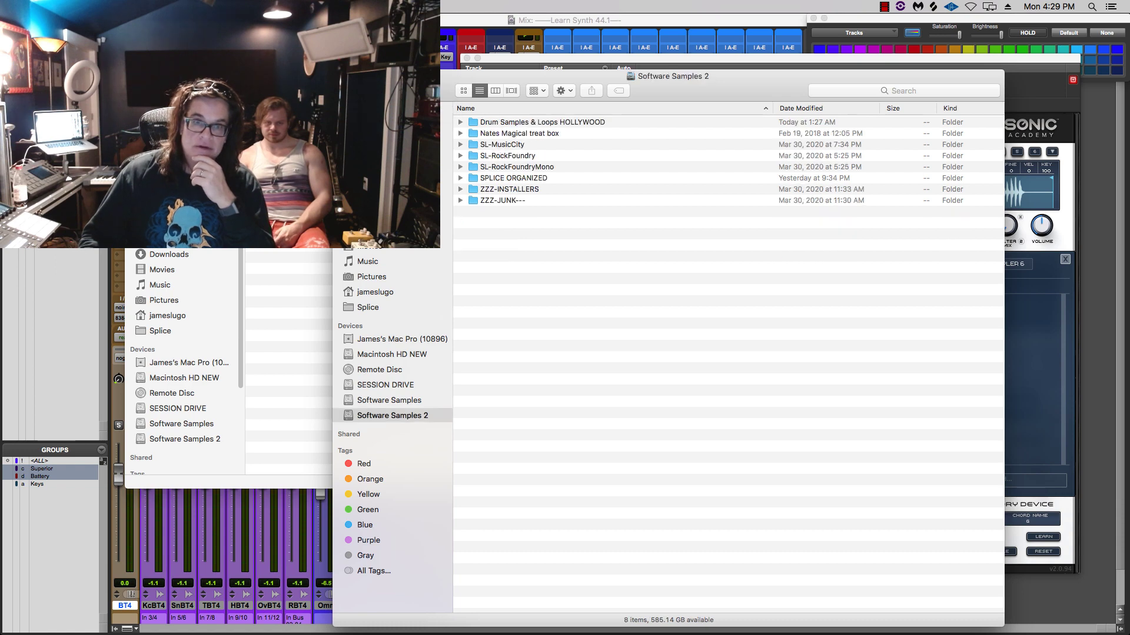
click(520, 123)
double_click(520, 123)
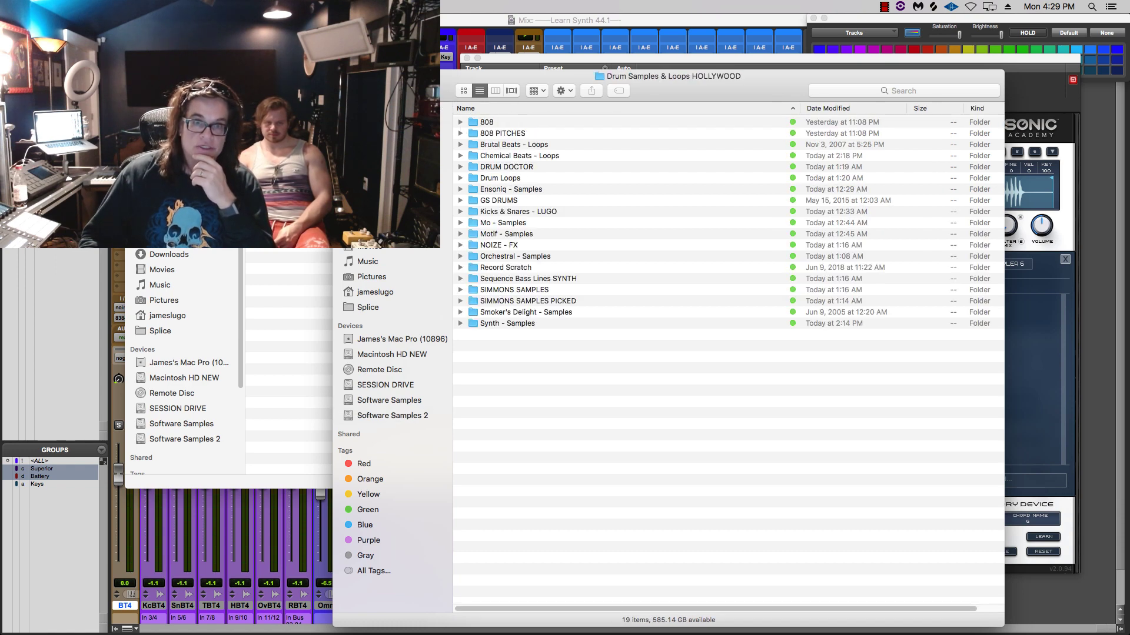
drag(520, 76, 430, 57)
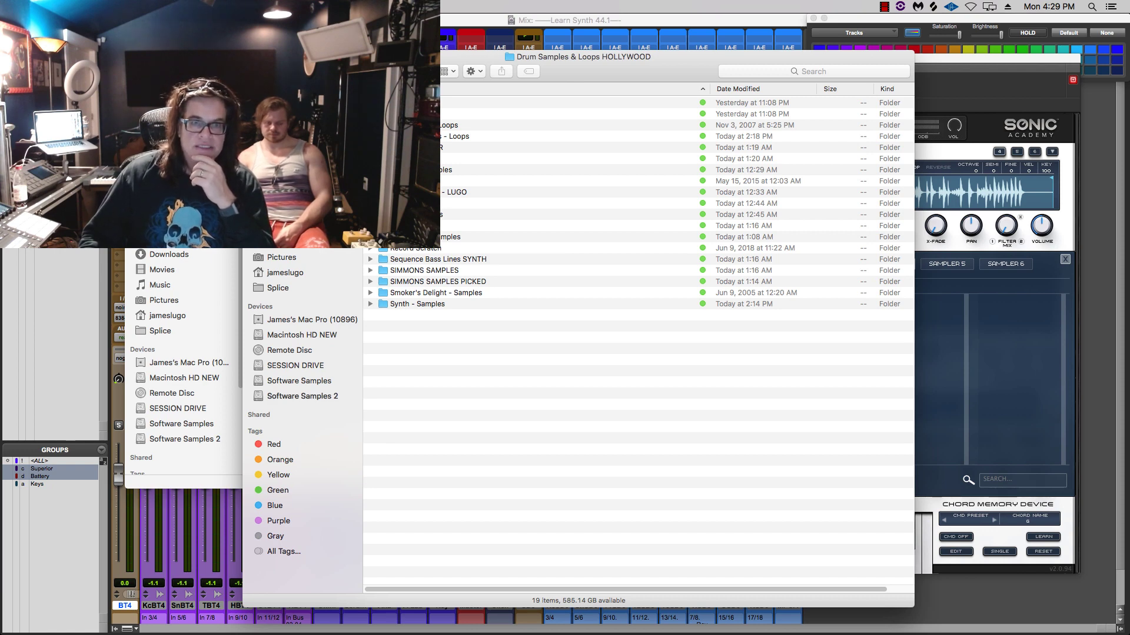
Preview Track 1.wav from the Chemical Beats - Loops folder and collapse the folder
click(371, 137)
click(417, 148)
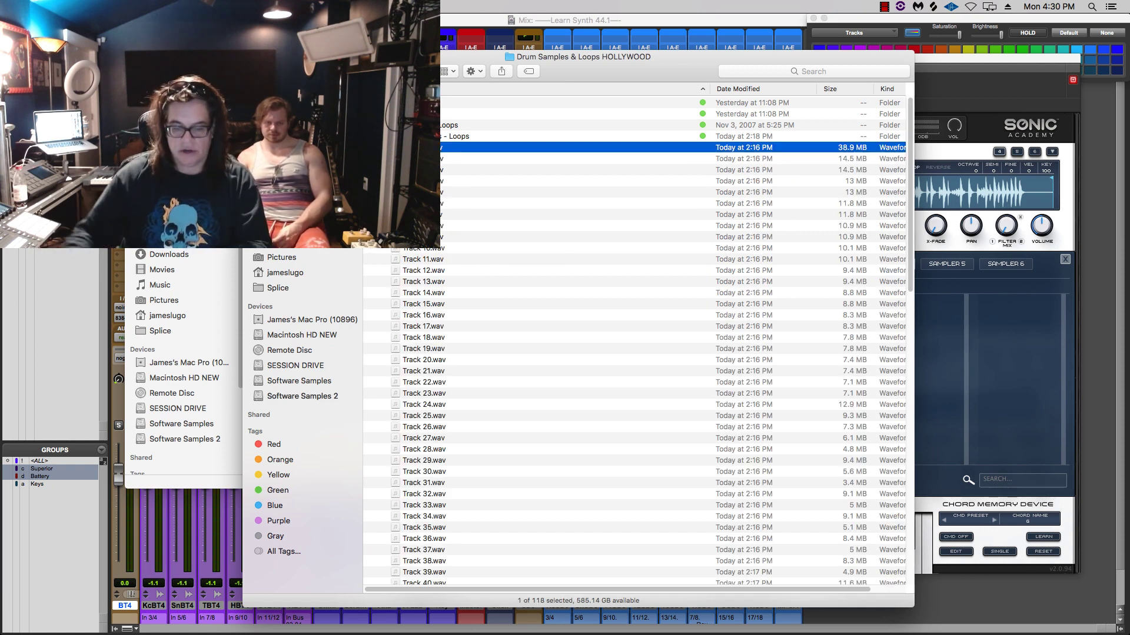
key(space)
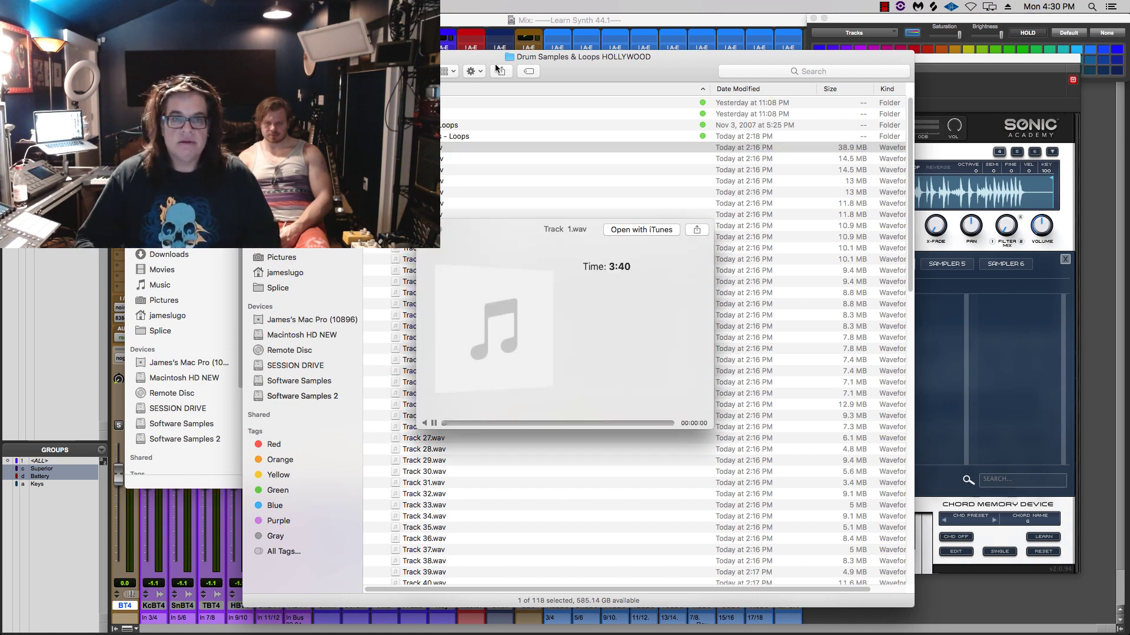
key(space)
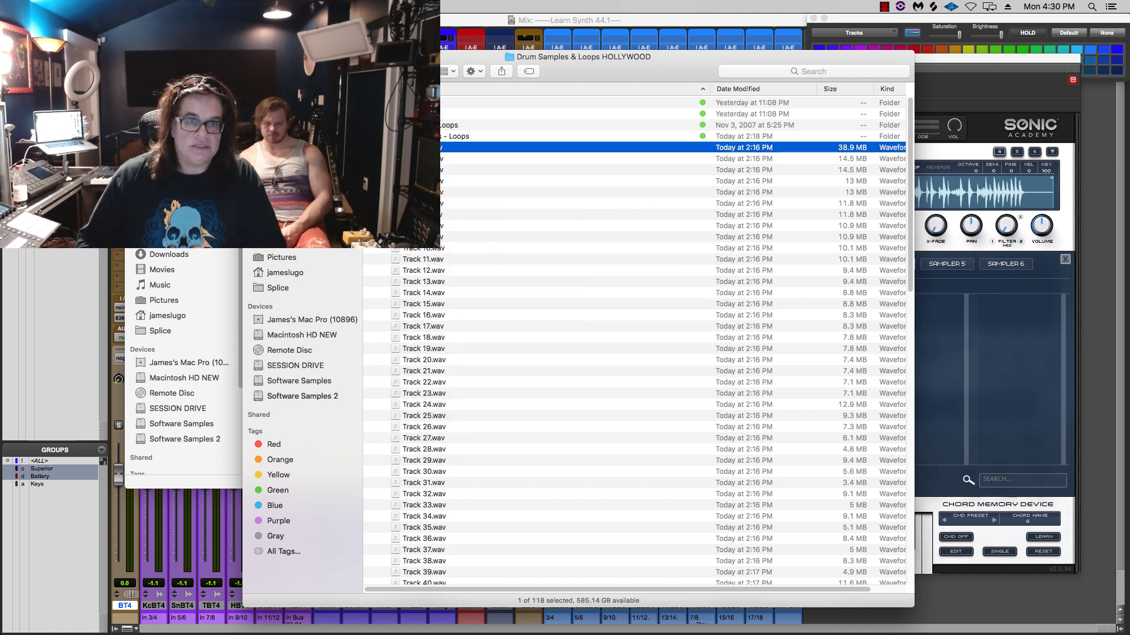
click(370, 136)
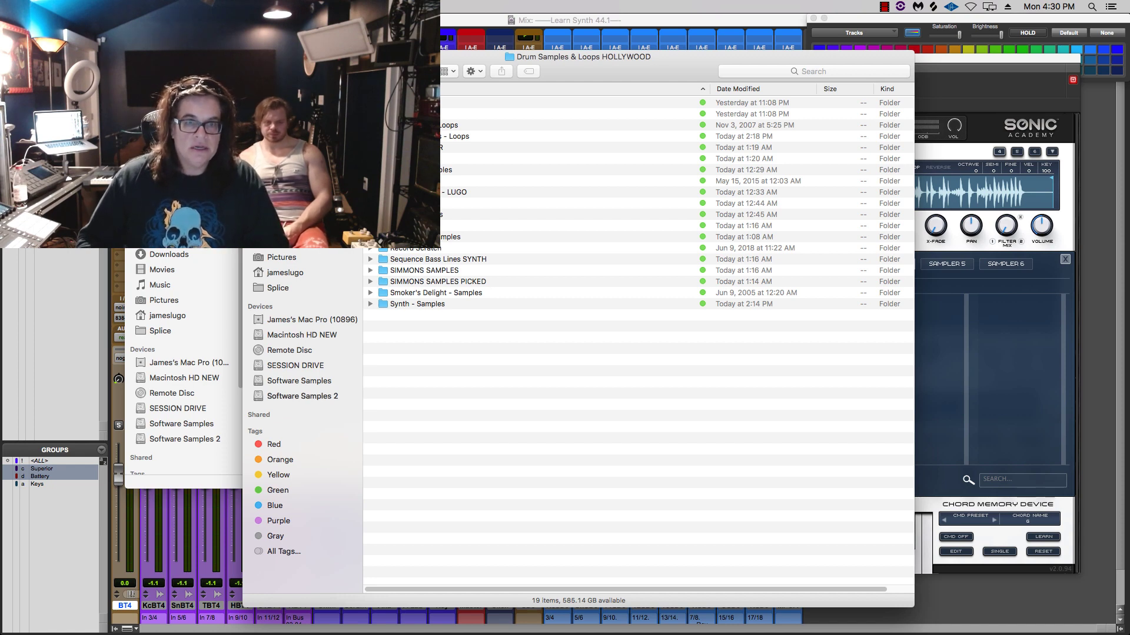
Expand the DRUM DOCTOR folder, preview the clap samples from CLAP-1~1.WAV onward in its first subfolder, and collapse that subfolder
click(371, 147)
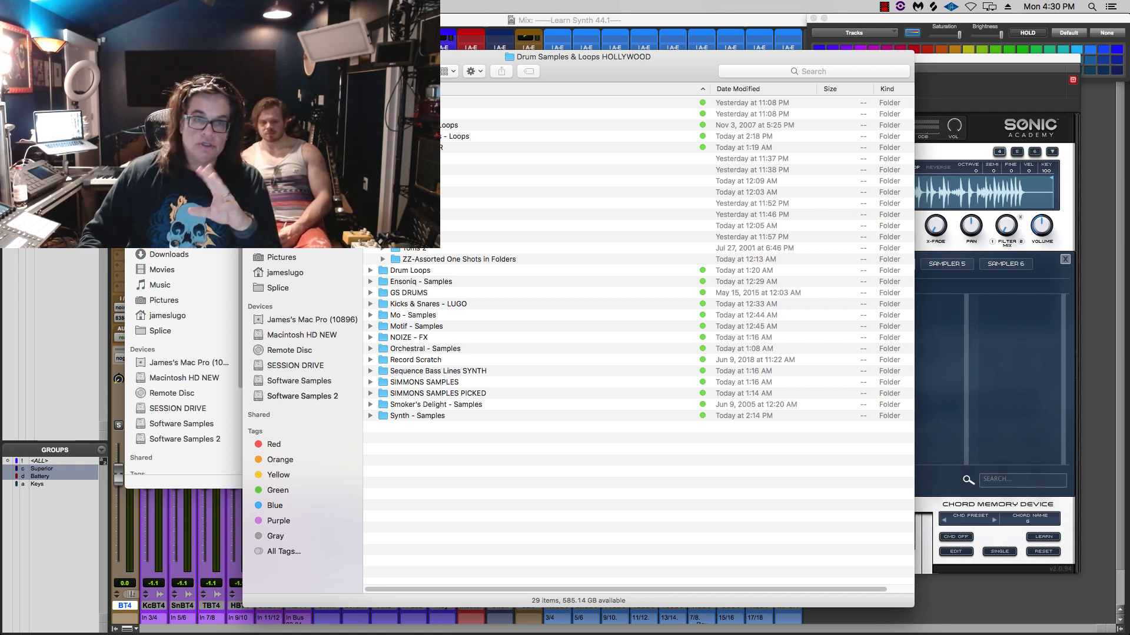
click(383, 159)
click(432, 170)
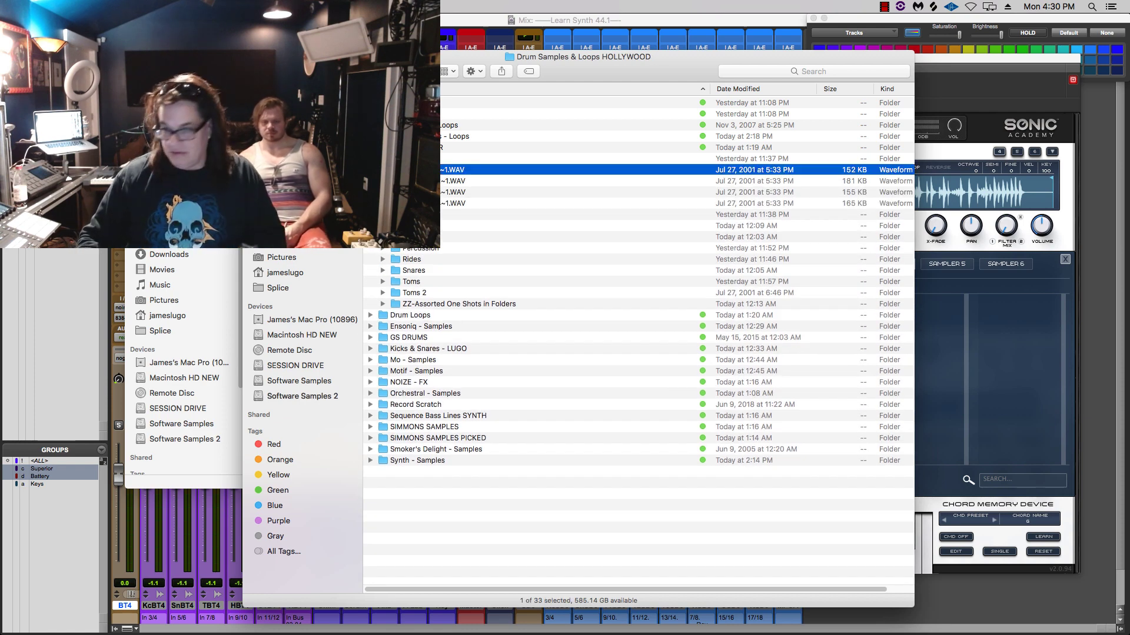
key(space)
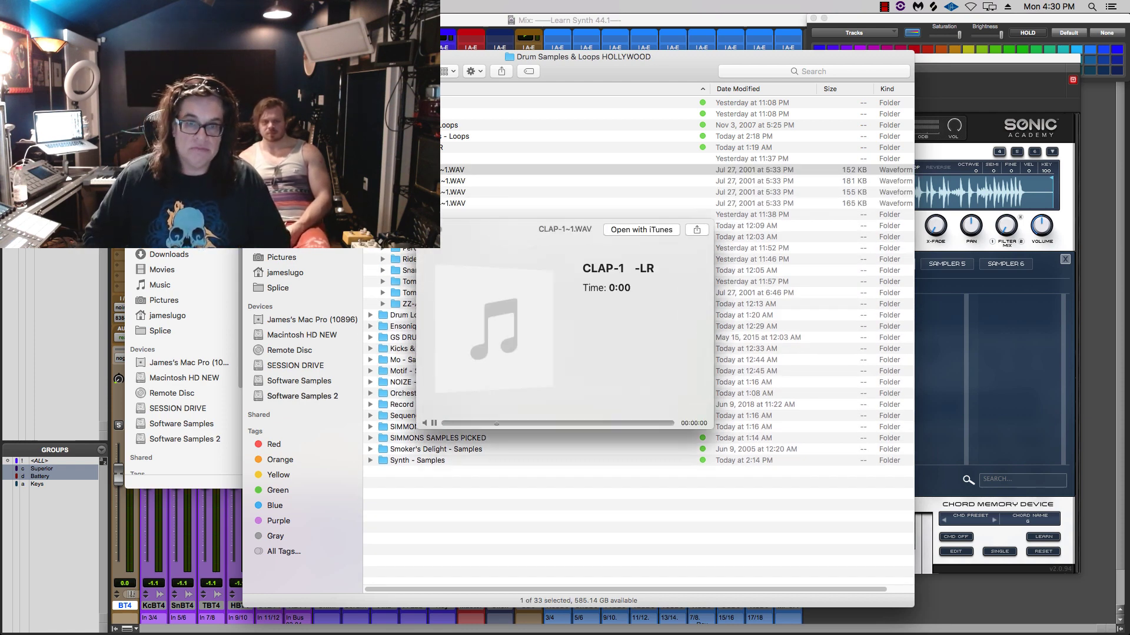
key(Down)
key(Down)
key(Down)
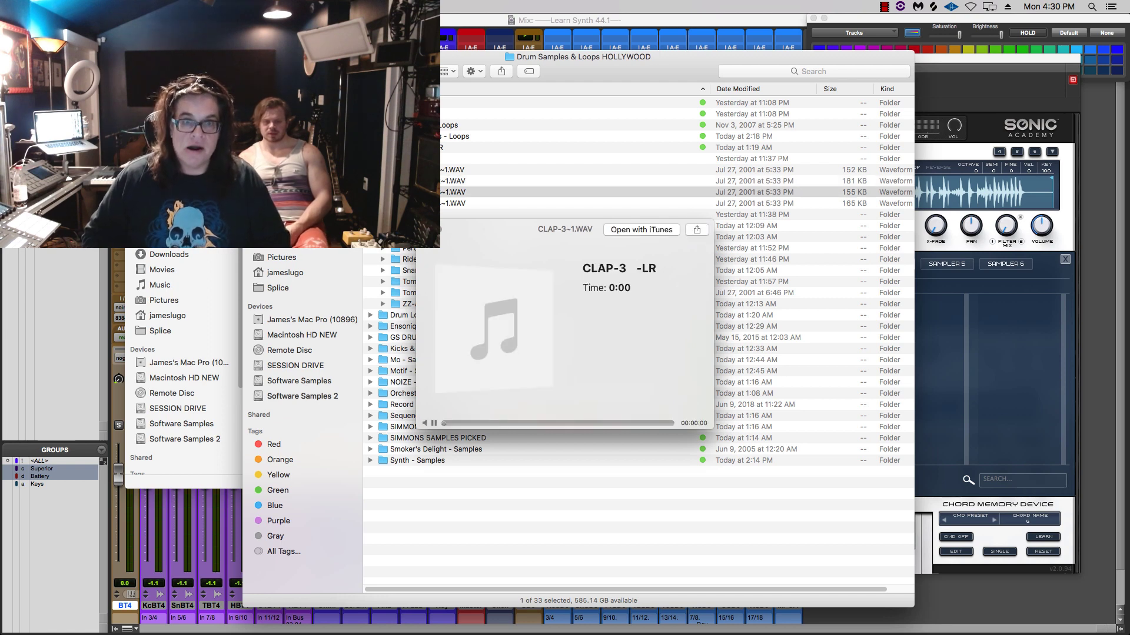
key(space)
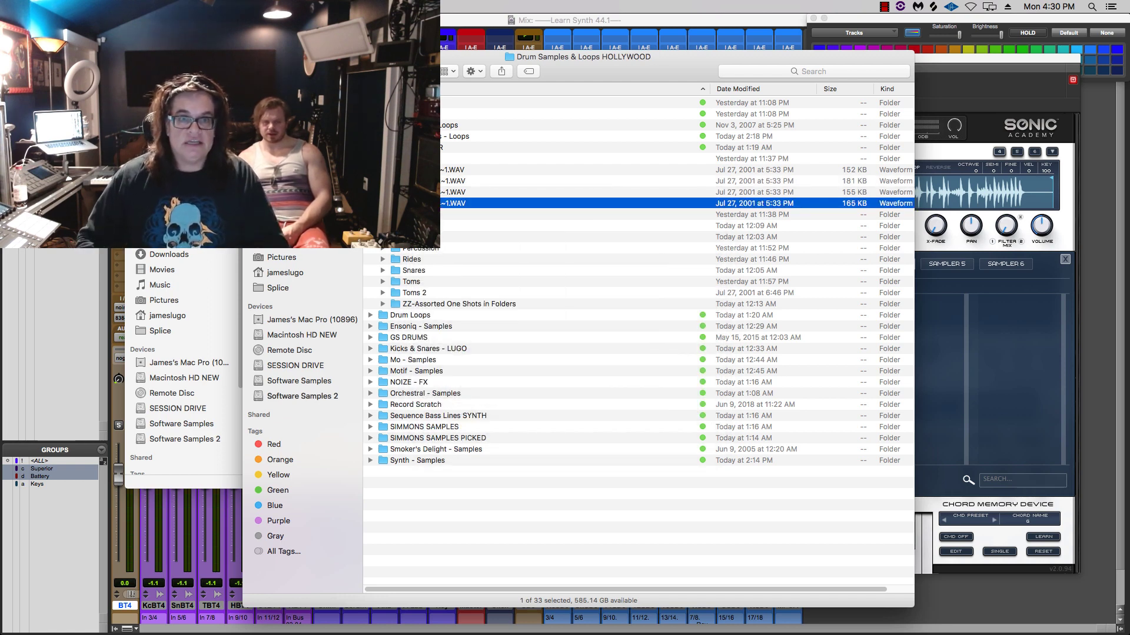
click(383, 159)
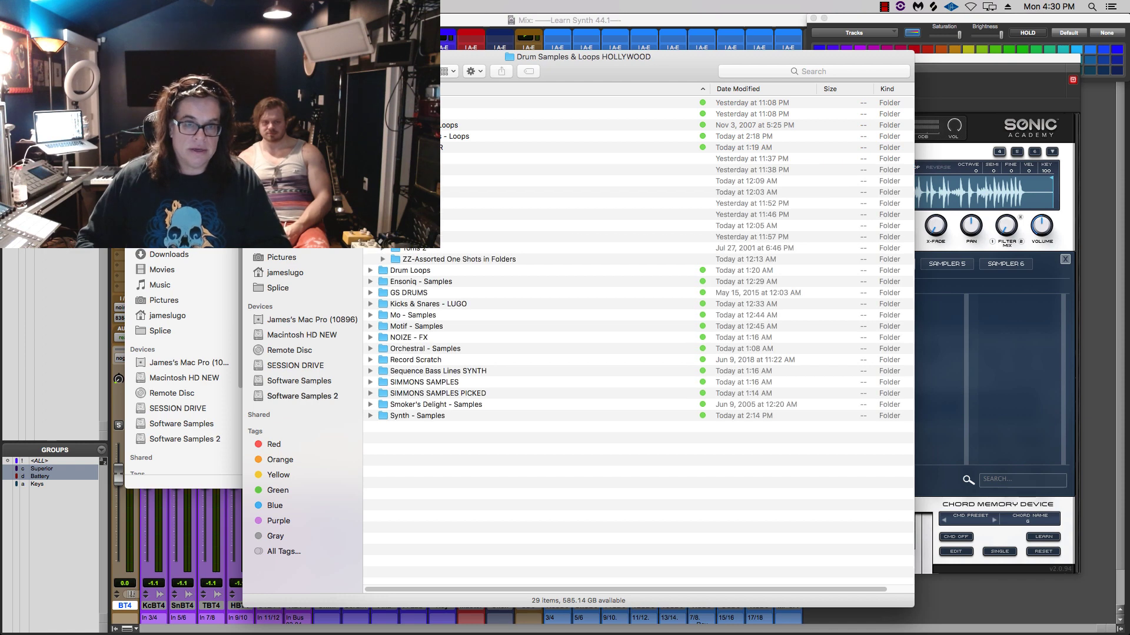
Preview DW16X1~2.WAV and the following sample in DRUM DOCTOR's Kicks folder, and collapse the folder
click(383, 192)
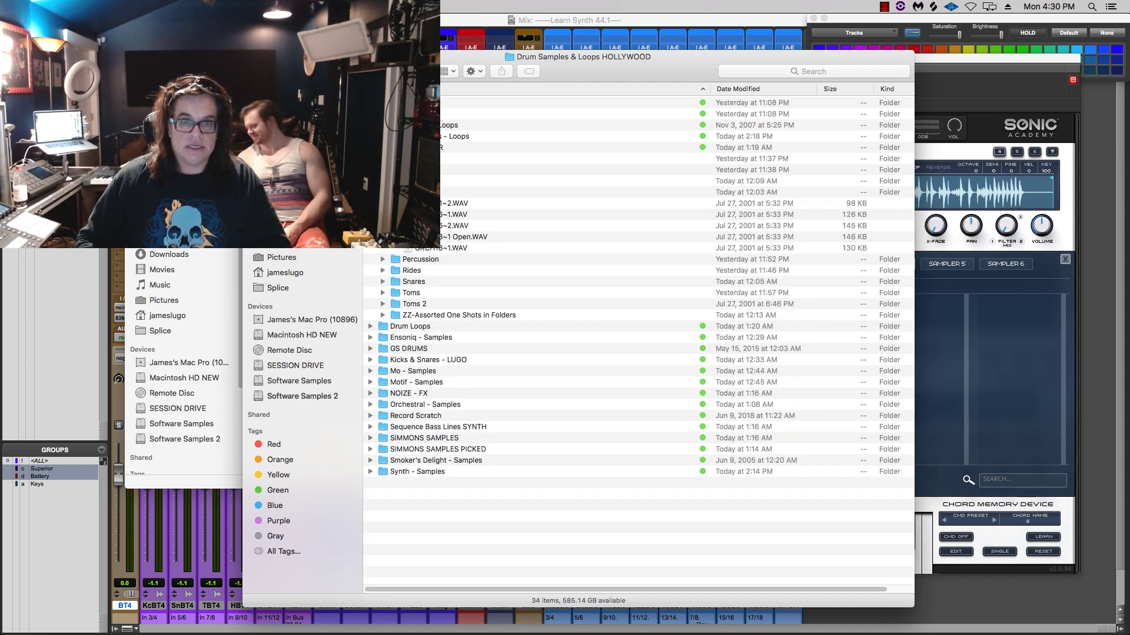
click(432, 203)
key(space)
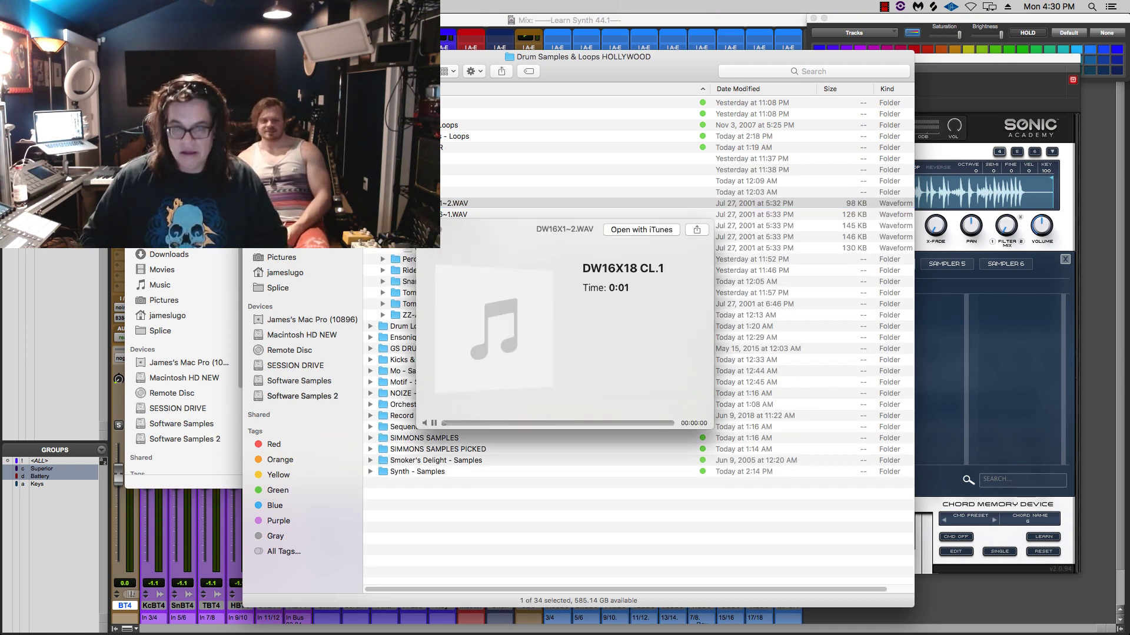
key(Down)
key(space)
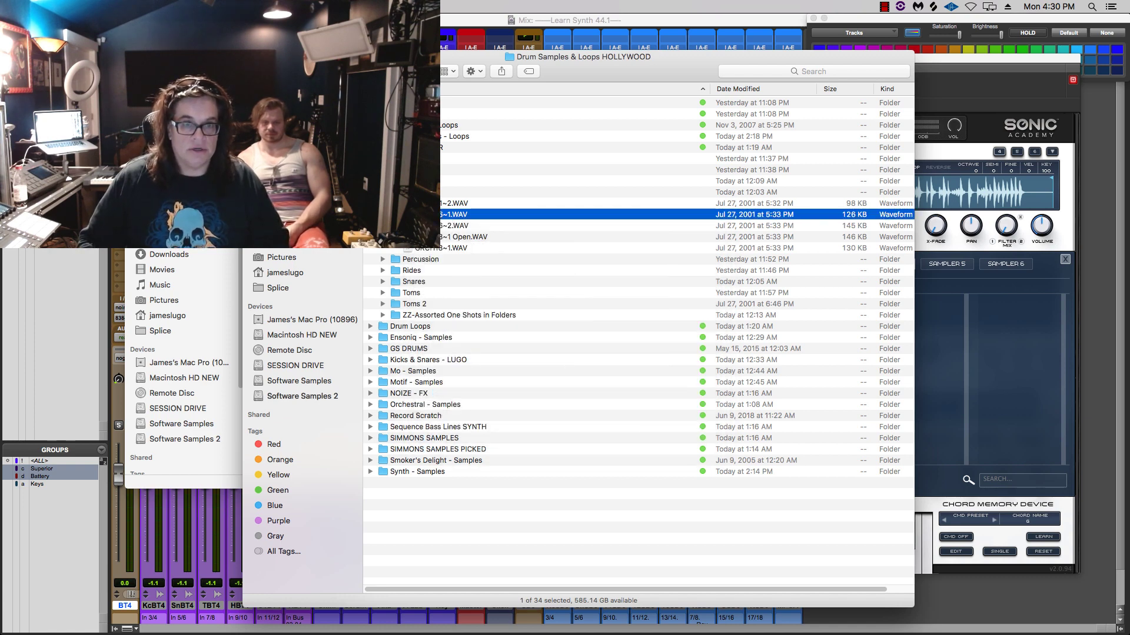
click(383, 193)
Expand the subfolder just above Kicks and preview its first three samples, from K16CLL~1 Closed.WAV to K16FT-~1 Foot.WAV
click(382, 181)
click(412, 192)
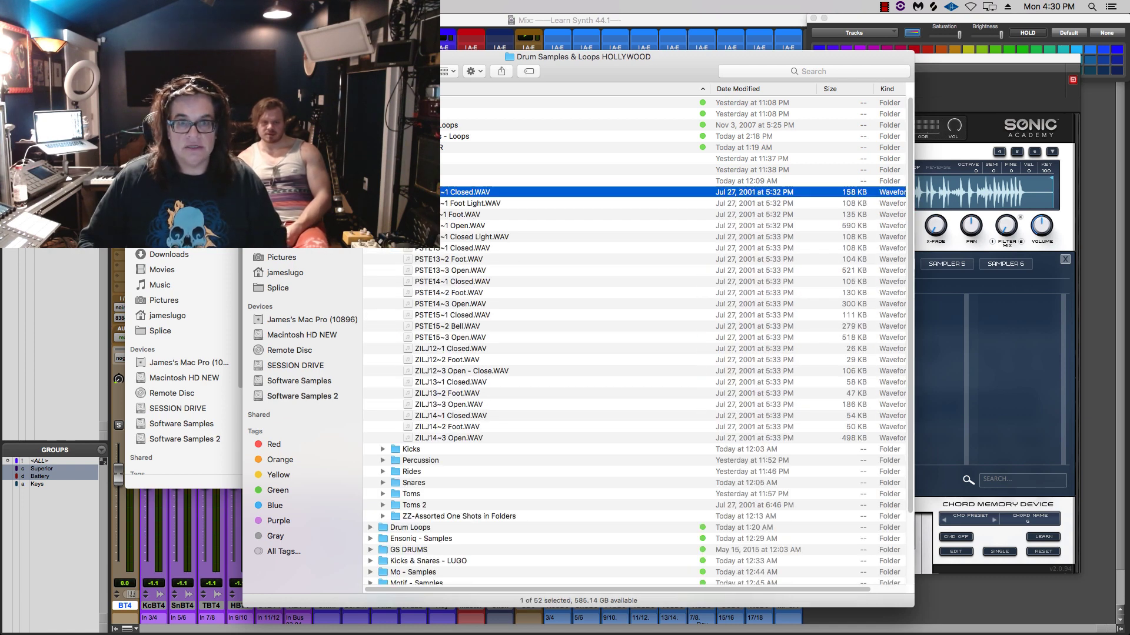
key(space)
key(Down)
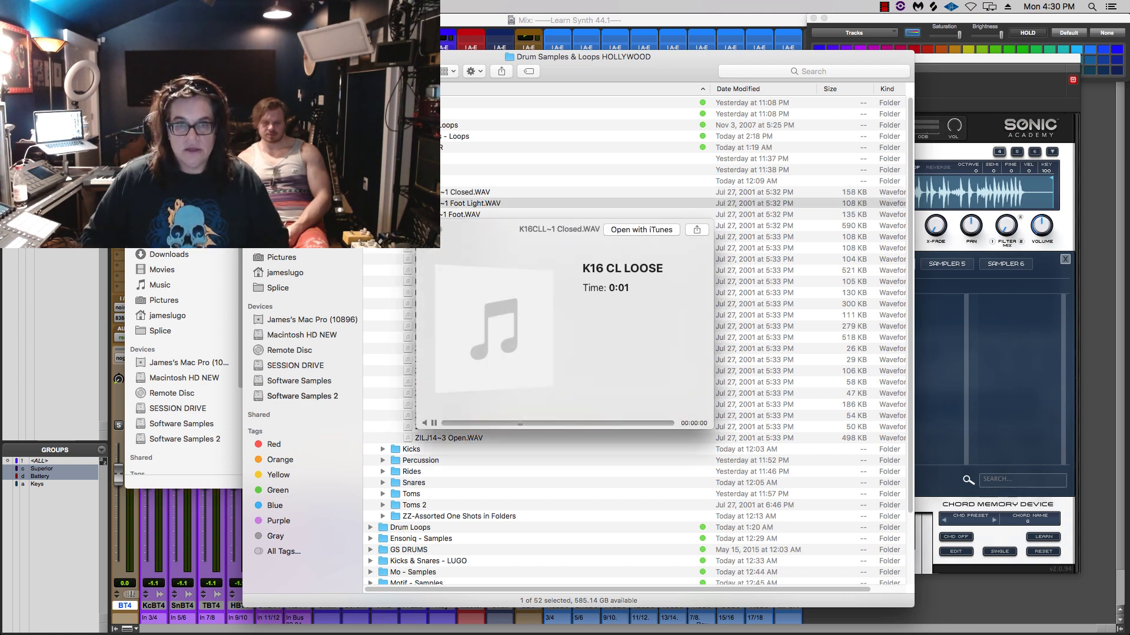
key(Down)
key(space)
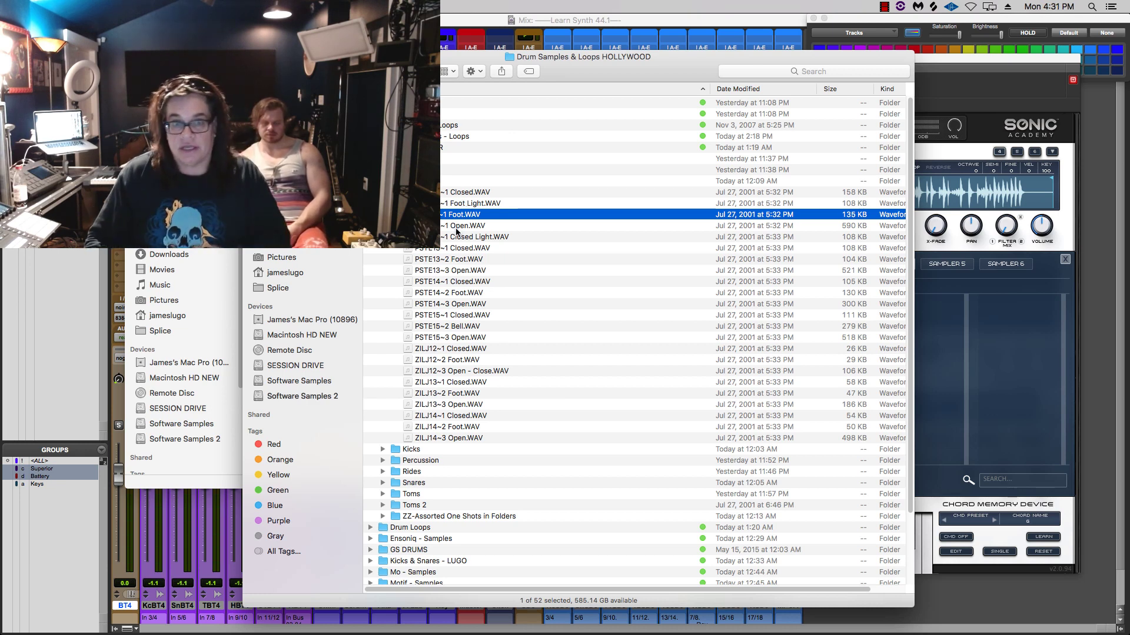
Replay the K16 closed, foot light and foot samples, continue through the open sample, and collapse their folder
click(459, 227)
click(458, 193)
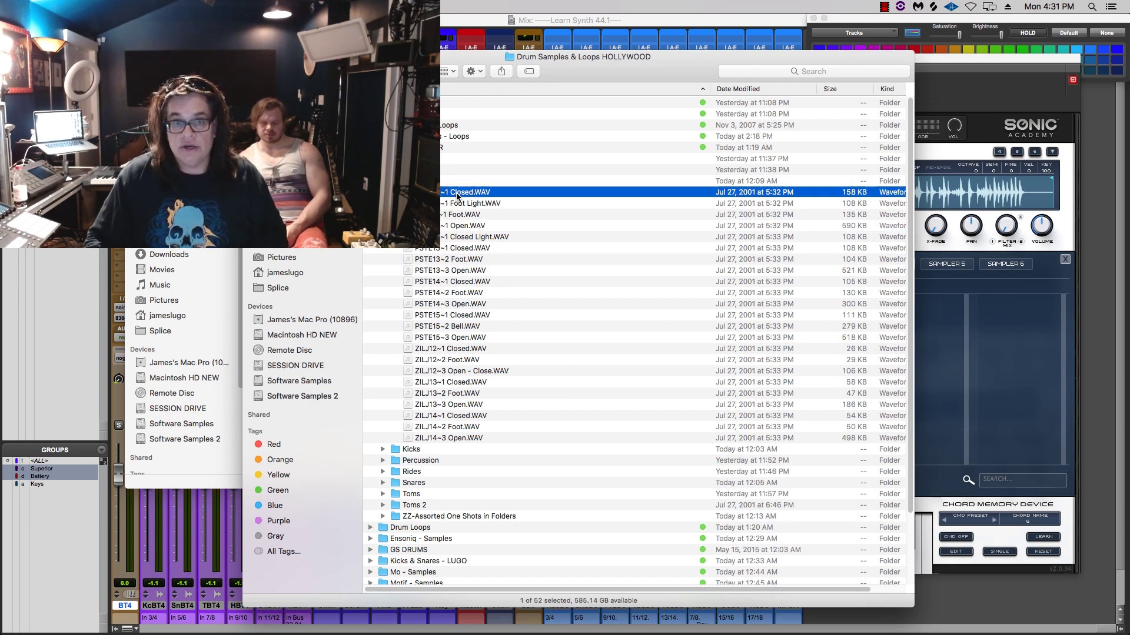
key(space)
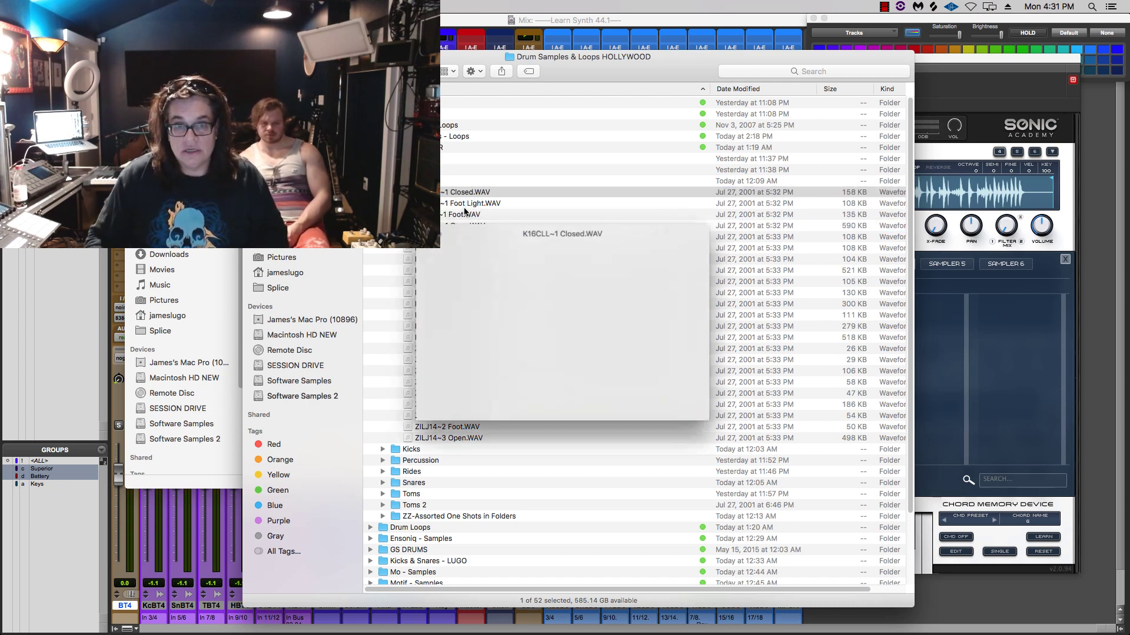
key(Down)
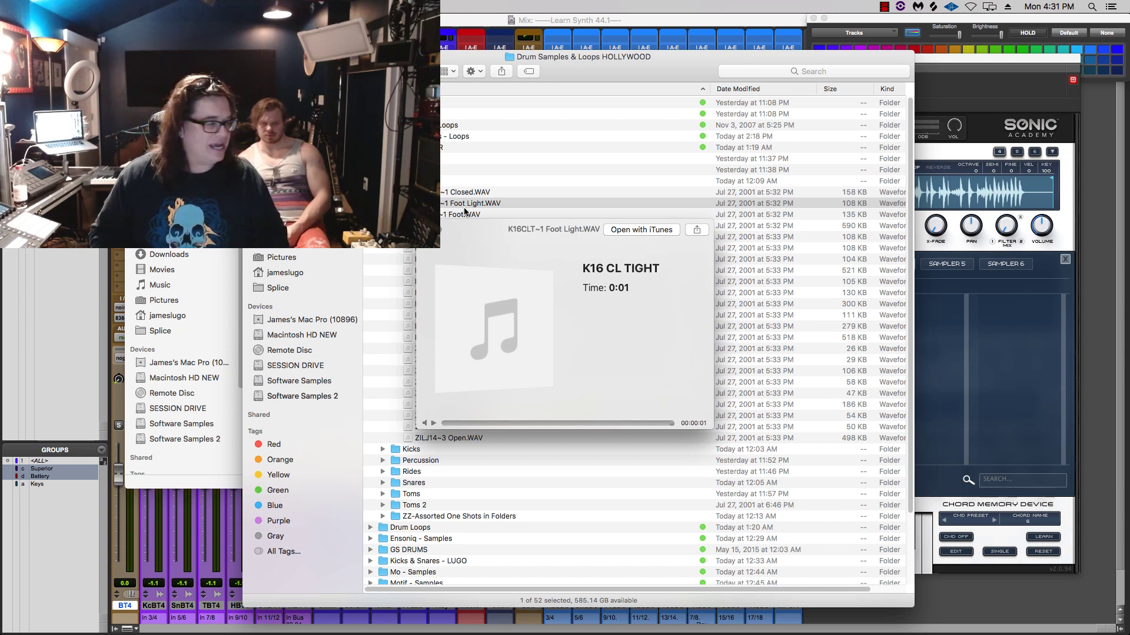
key(Down)
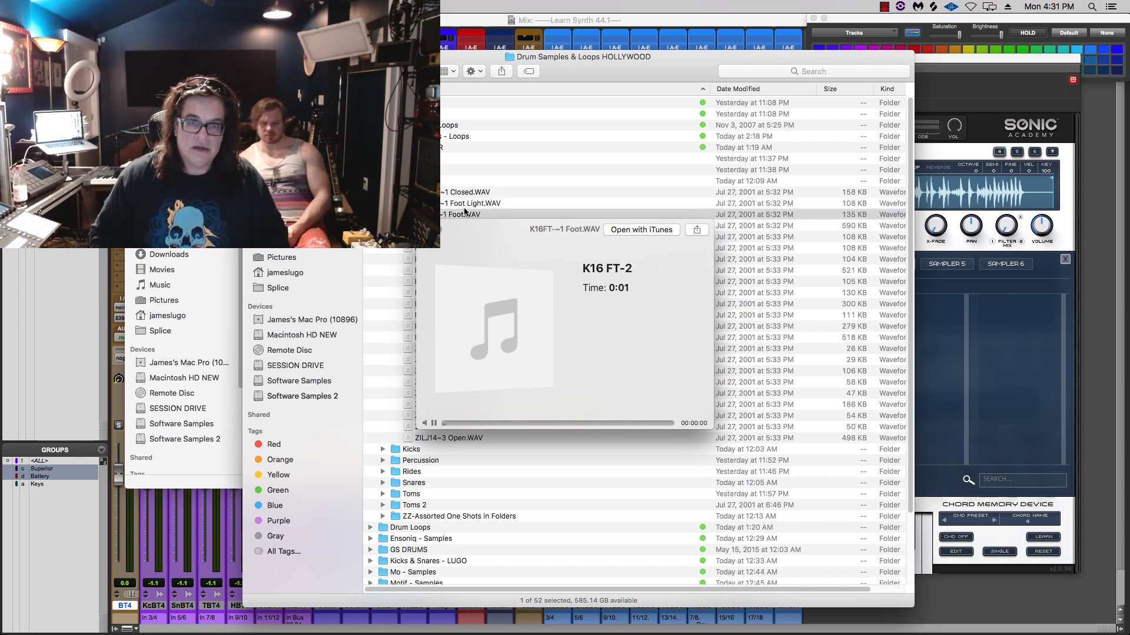
key(Up)
key(Up)
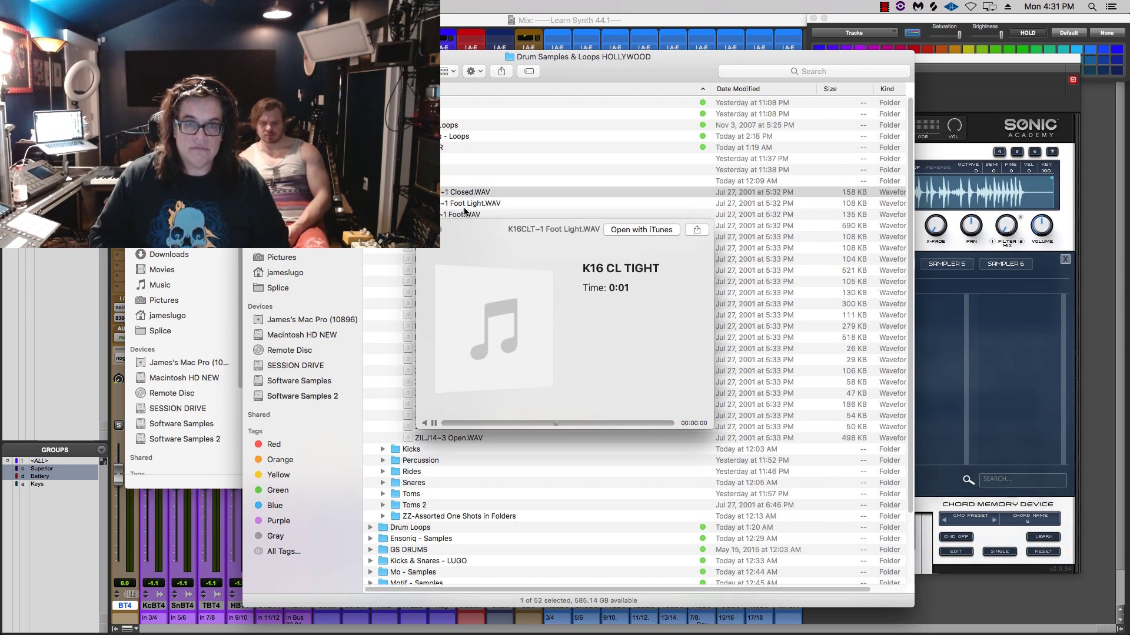
key(Down)
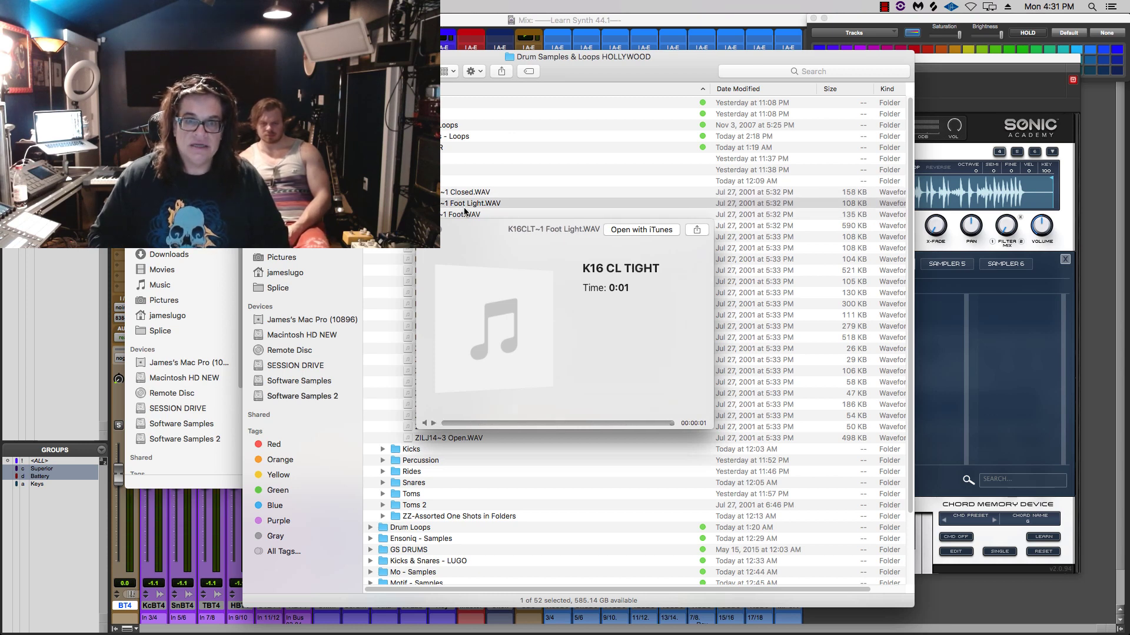
key(Down)
key(Down)
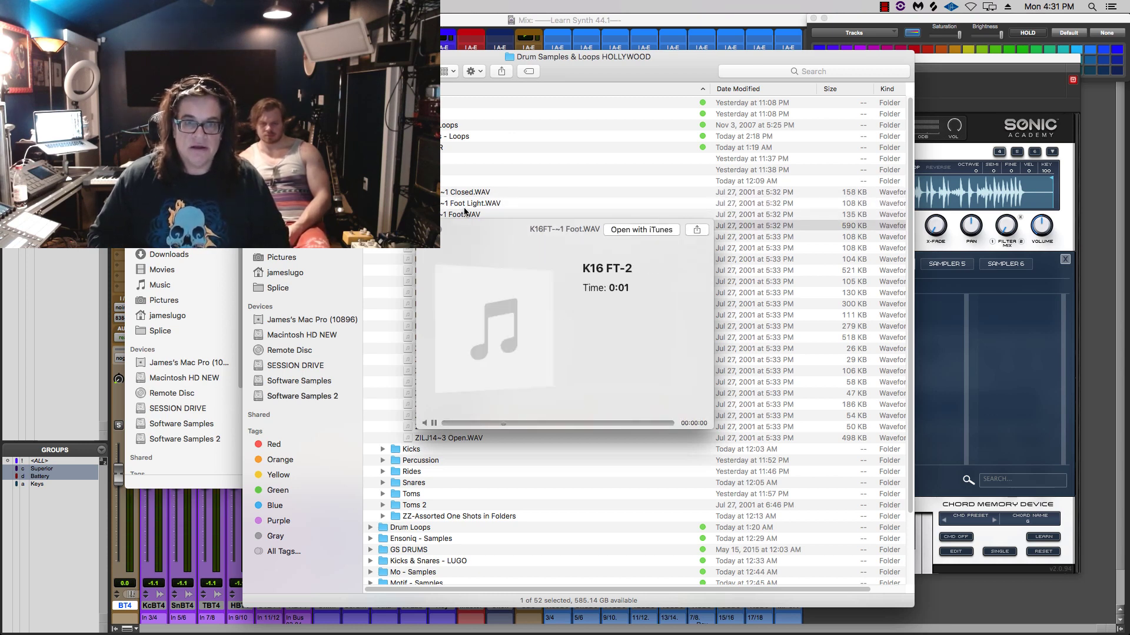
key(space)
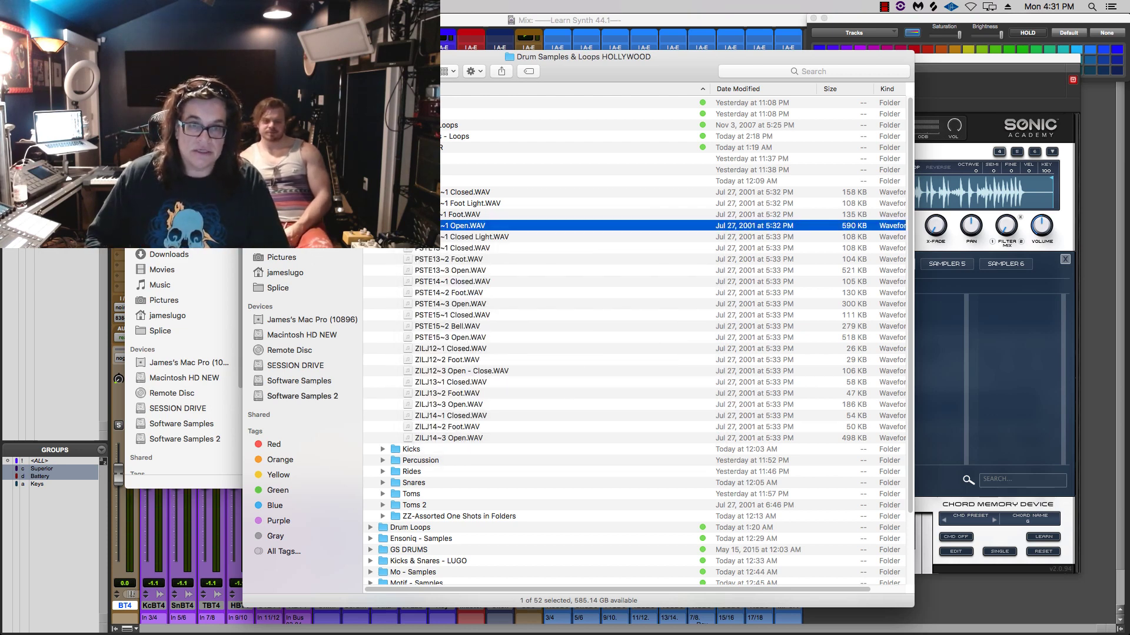
key(Left)
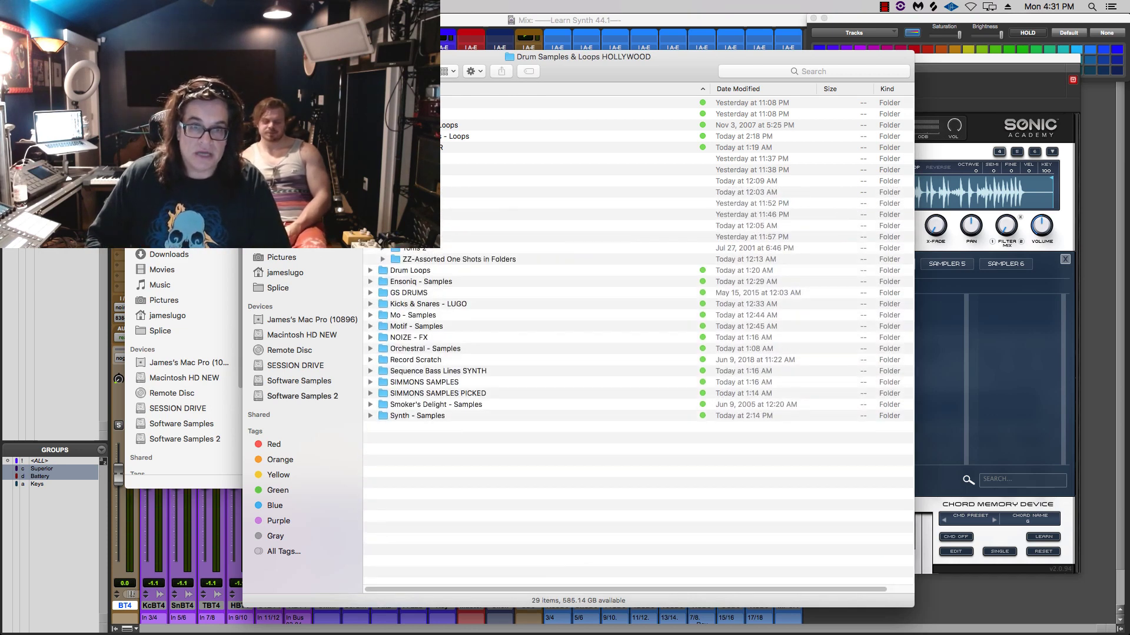
Preview K16CLL~1.WAV from the H-K16L~1 folder inside ZZ-Assorted One Shots in Folders and collapse both folders
click(384, 260)
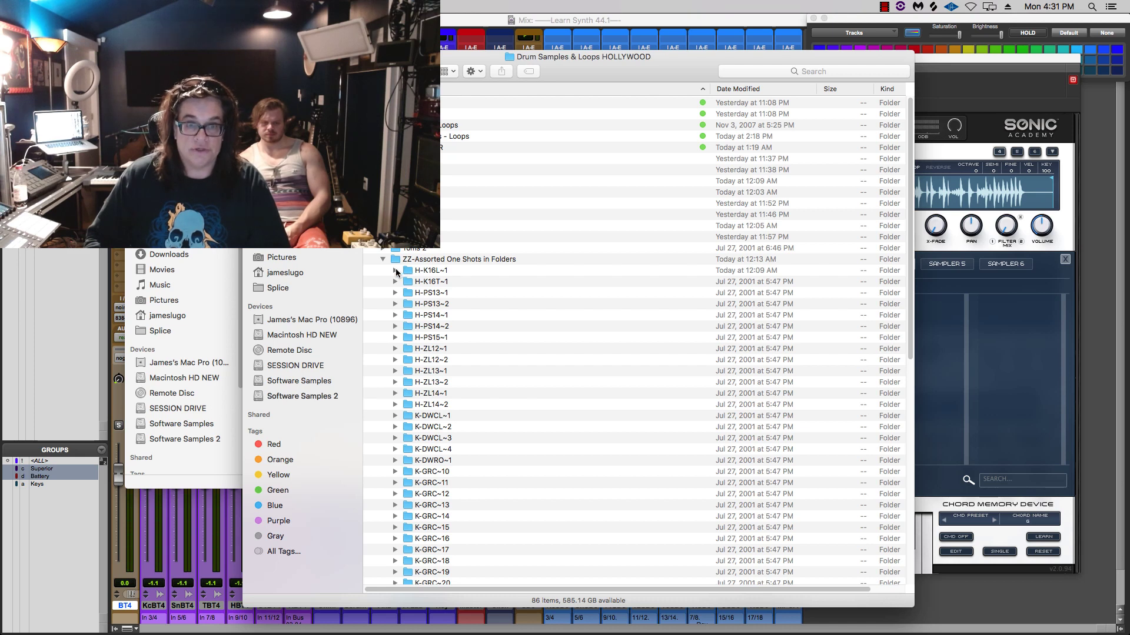
click(395, 271)
click(434, 282)
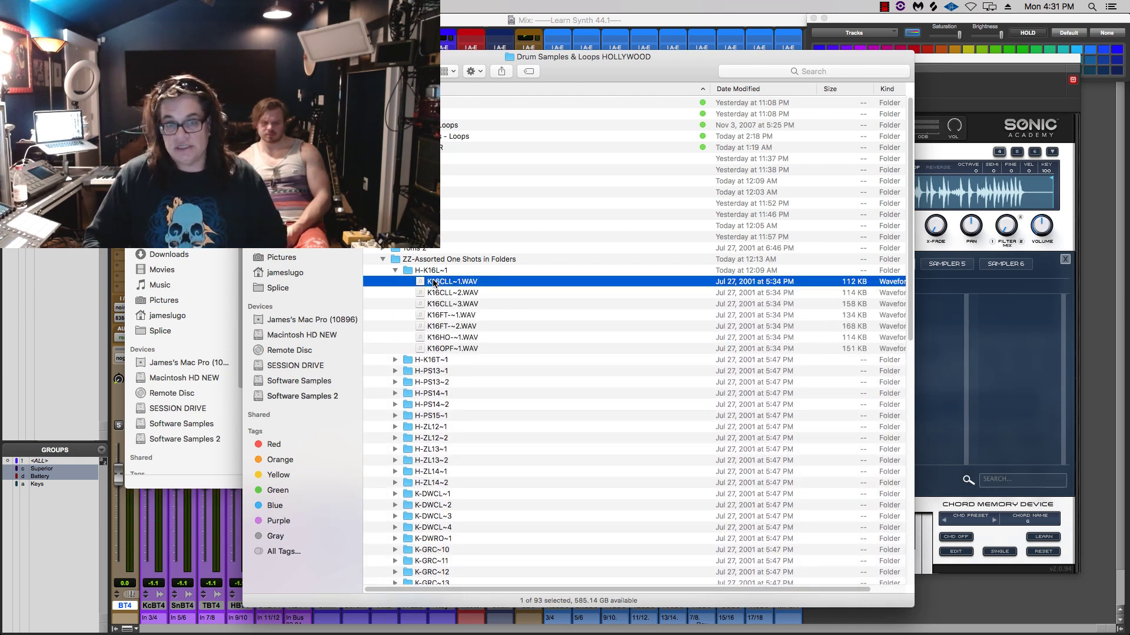
key(space)
key(space)
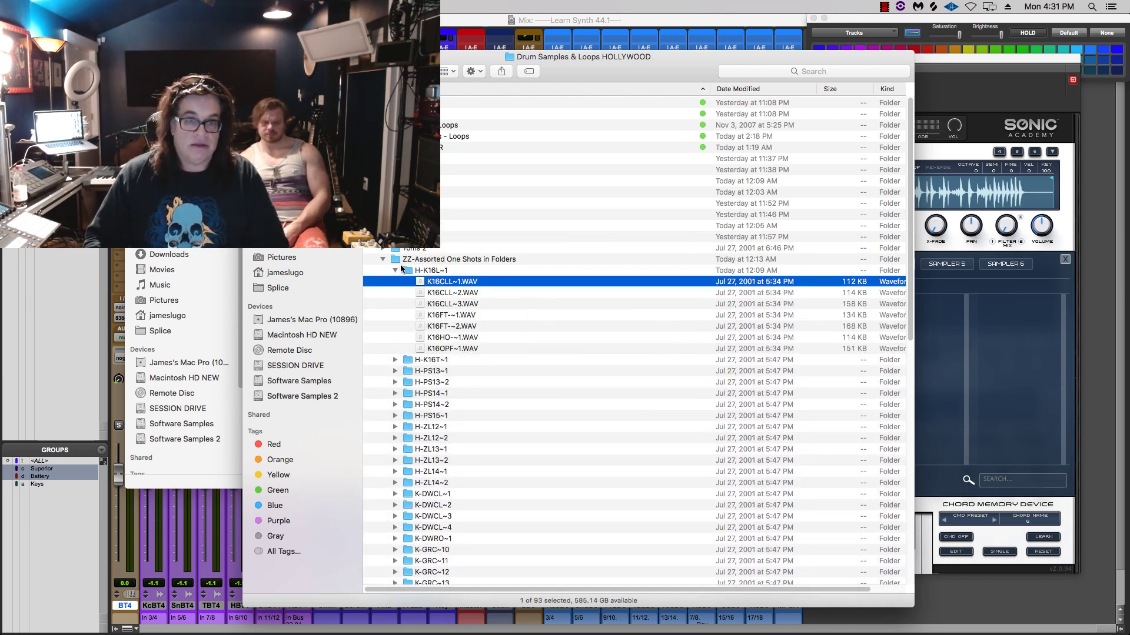
click(395, 271)
click(383, 260)
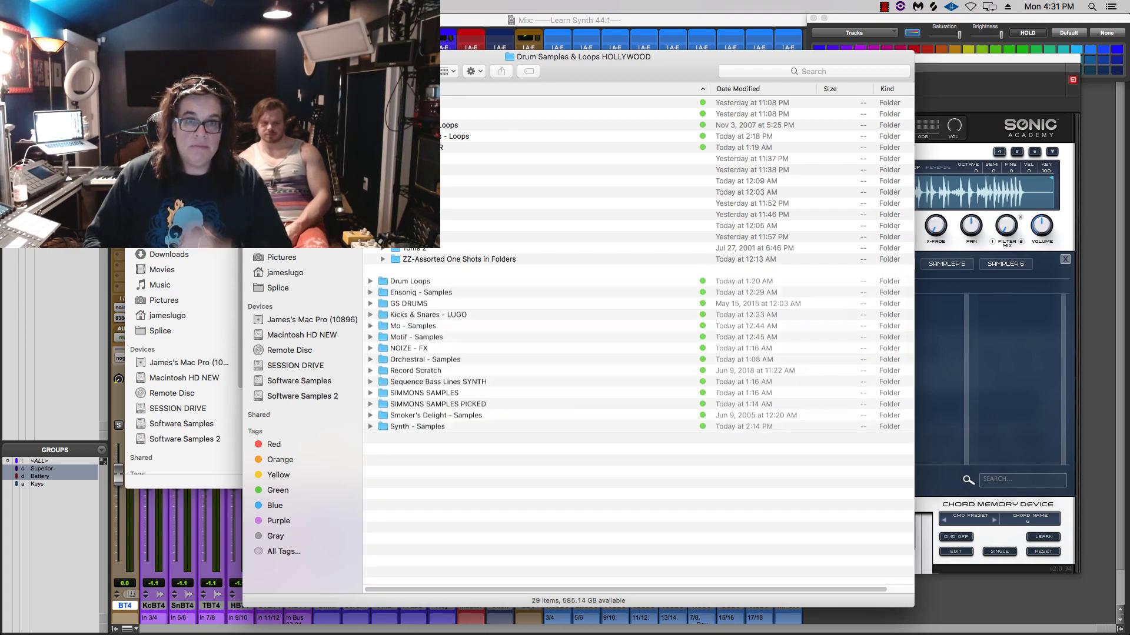
Collapse DRUM DOCTOR in Finder, then switch to ANA 2 and browse Drum Samples & Loops to DRUM DOCTOR's Claps folder for Sampler 4
click(371, 148)
key(super+Tab)
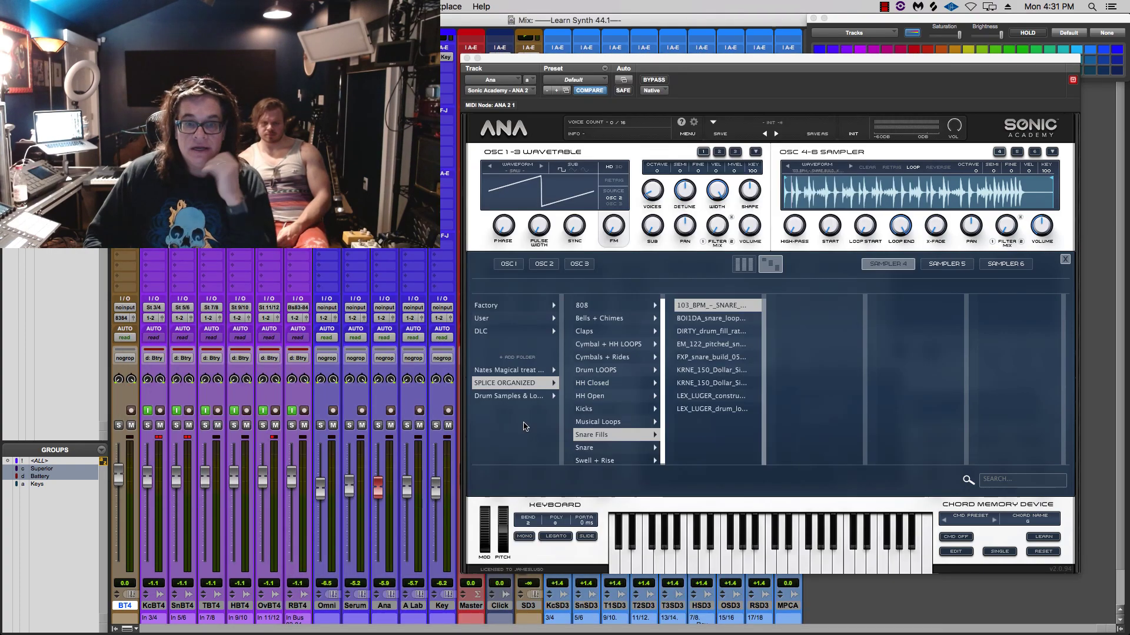
click(527, 396)
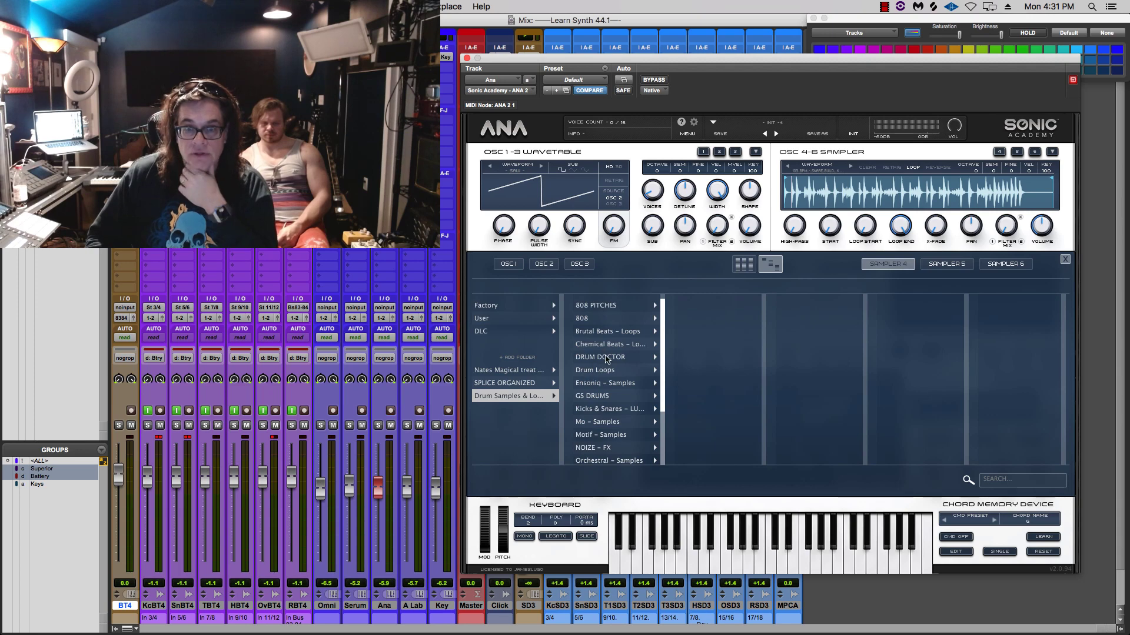
click(606, 359)
click(696, 307)
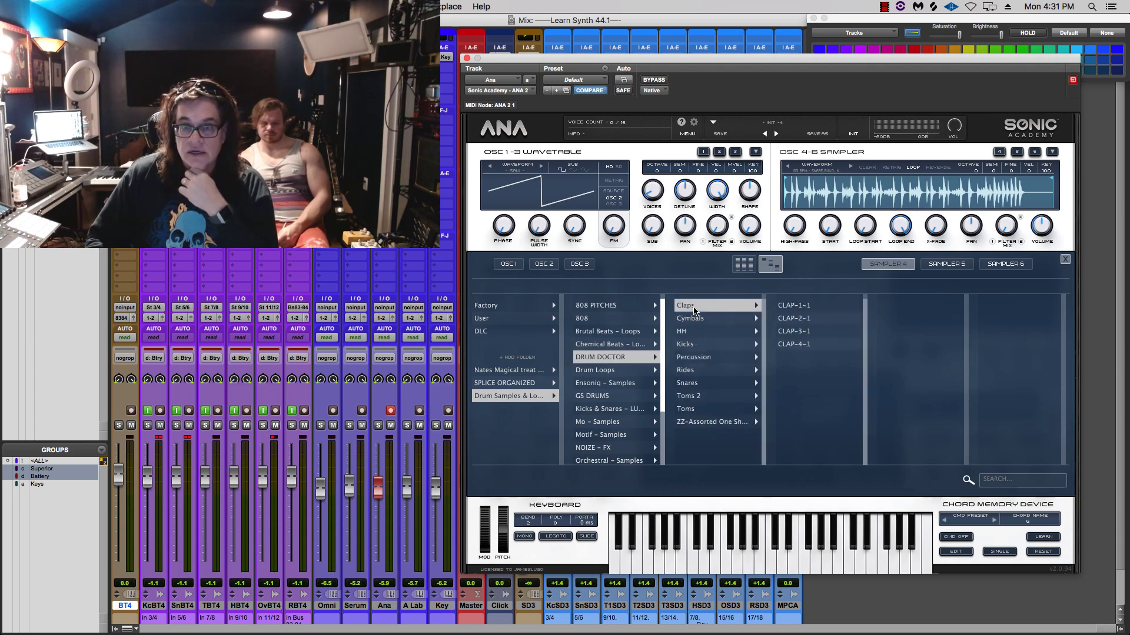
Load CLAP-2-1 into Sampler 4 and step through the following claps to CLAP-4-1
click(800, 318)
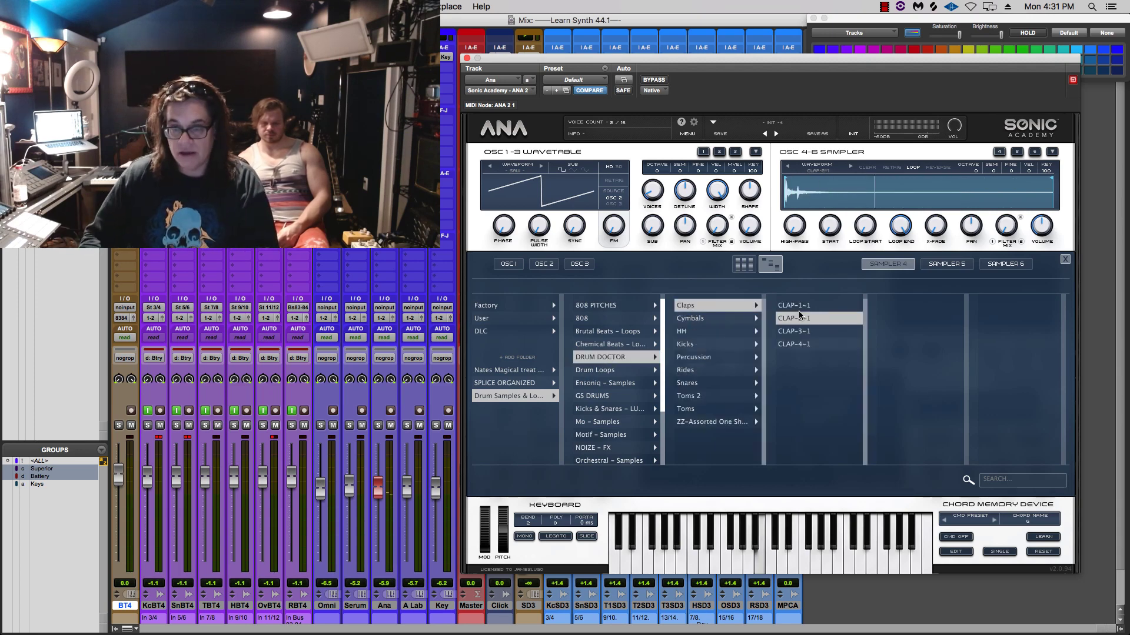
key(Down)
key(Down)
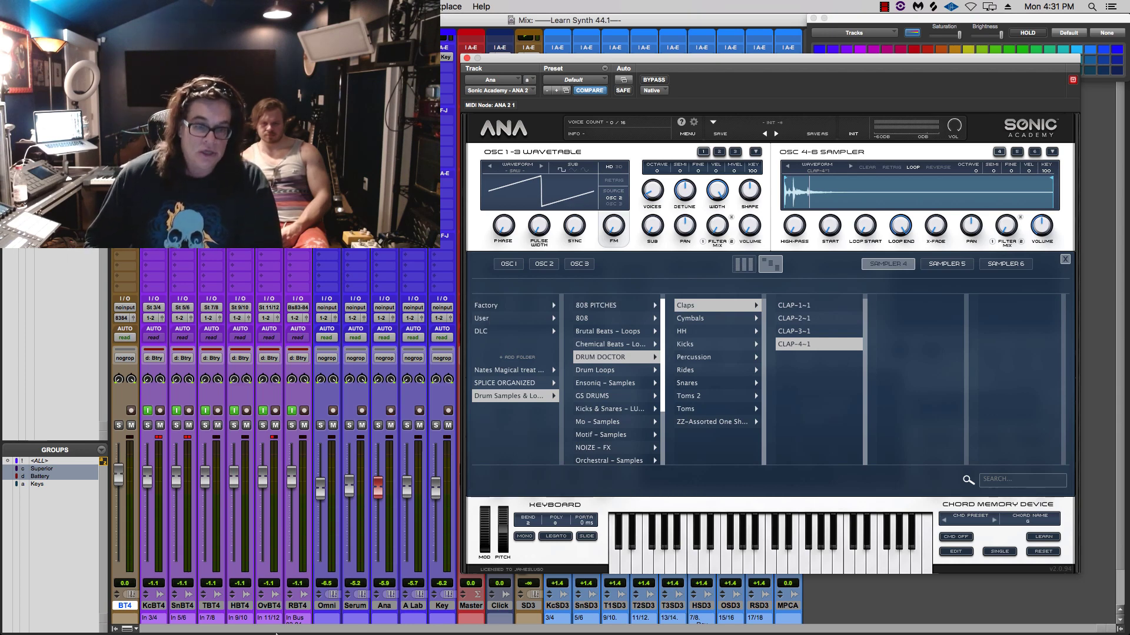
Switch to Finder, reposition the Drum Samples & Loops HOLLYWOOD window and expand the Orchestral - Samples folder
mouse_move(1, 606)
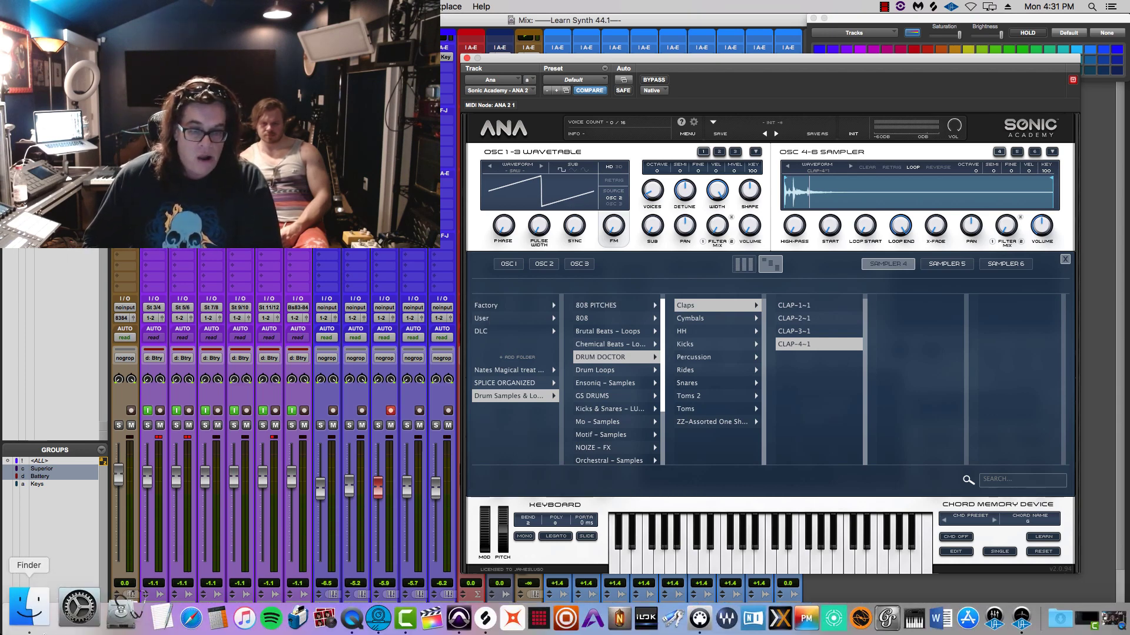
click(38, 625)
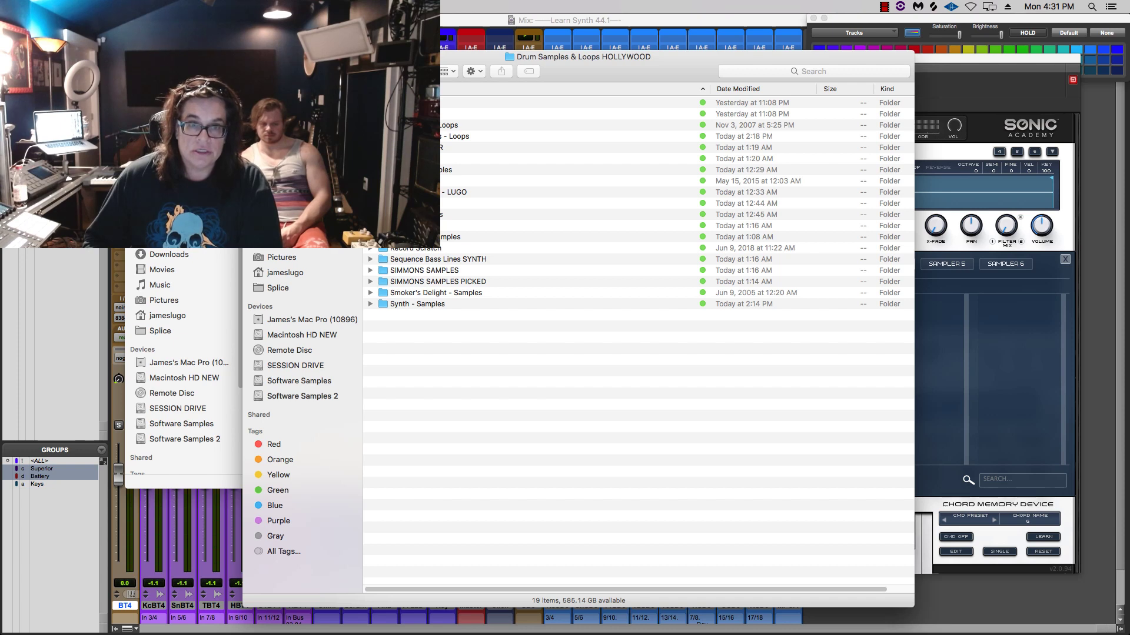
drag(376, 57, 396, 46)
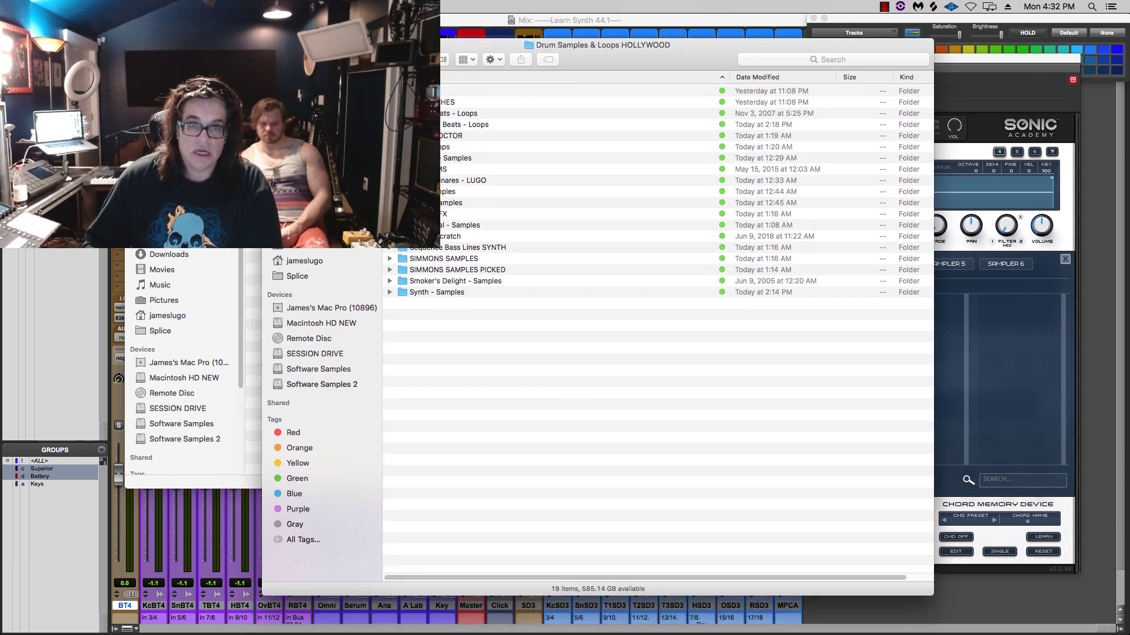
click(389, 236)
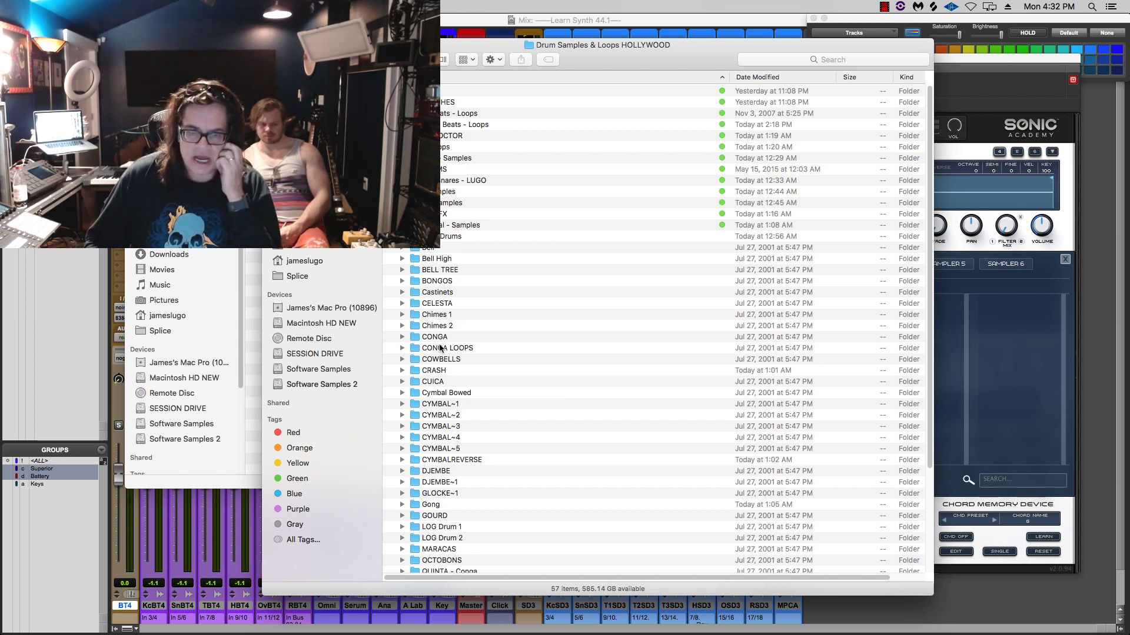
Preview BONGO~10.WAV from the BONGOS folder inside Orchestral - Samples and collapse BONGOS
click(404, 281)
click(450, 294)
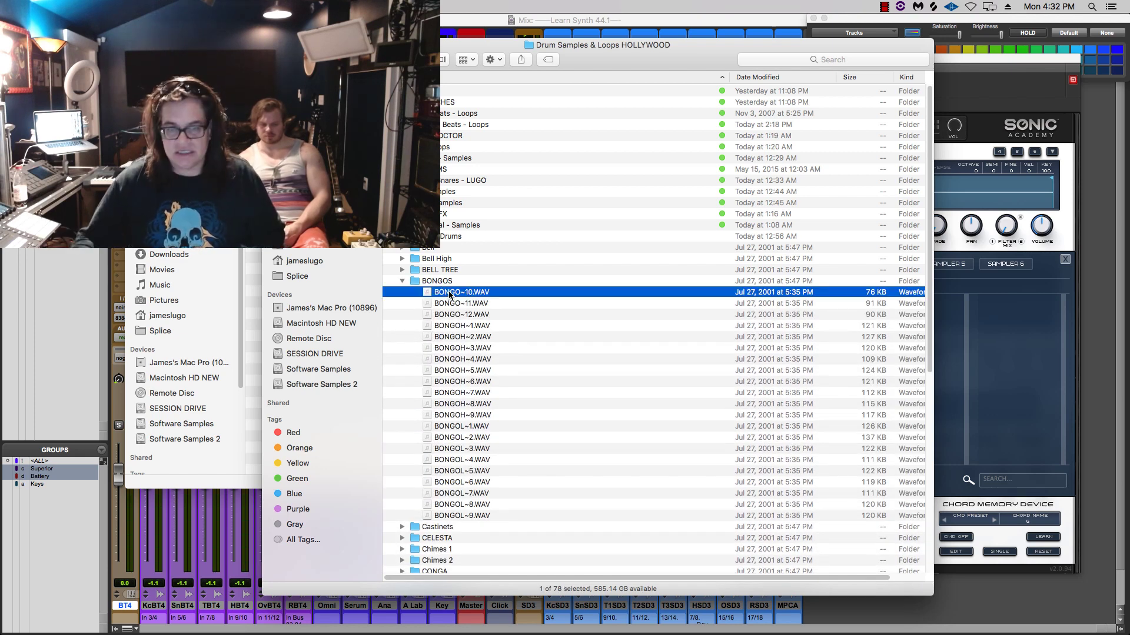
key(space)
key(space)
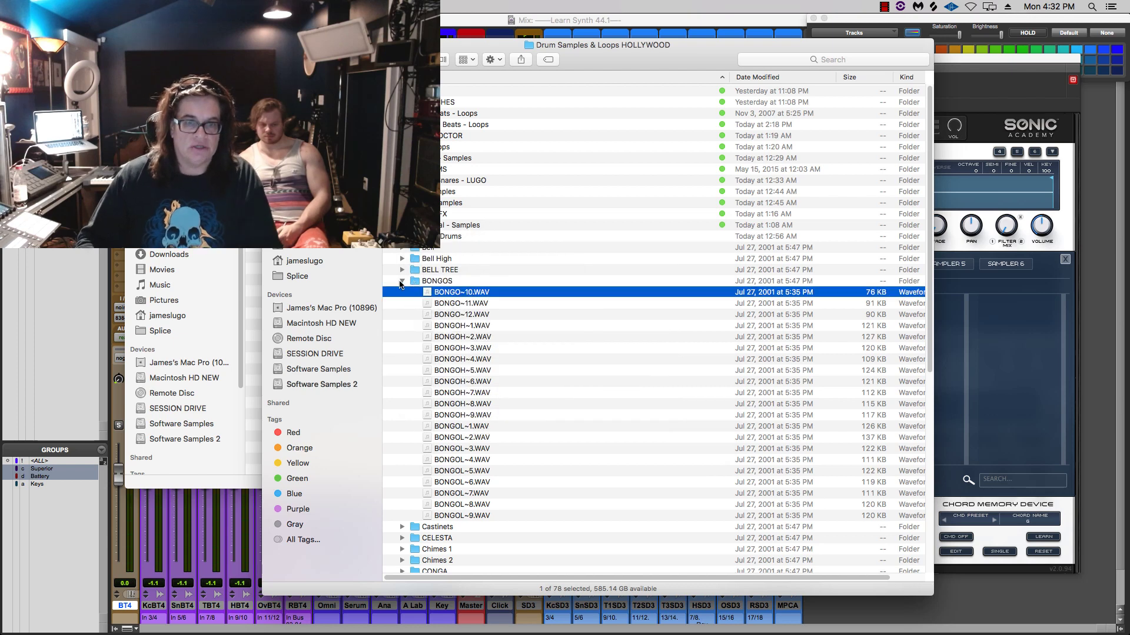
click(402, 281)
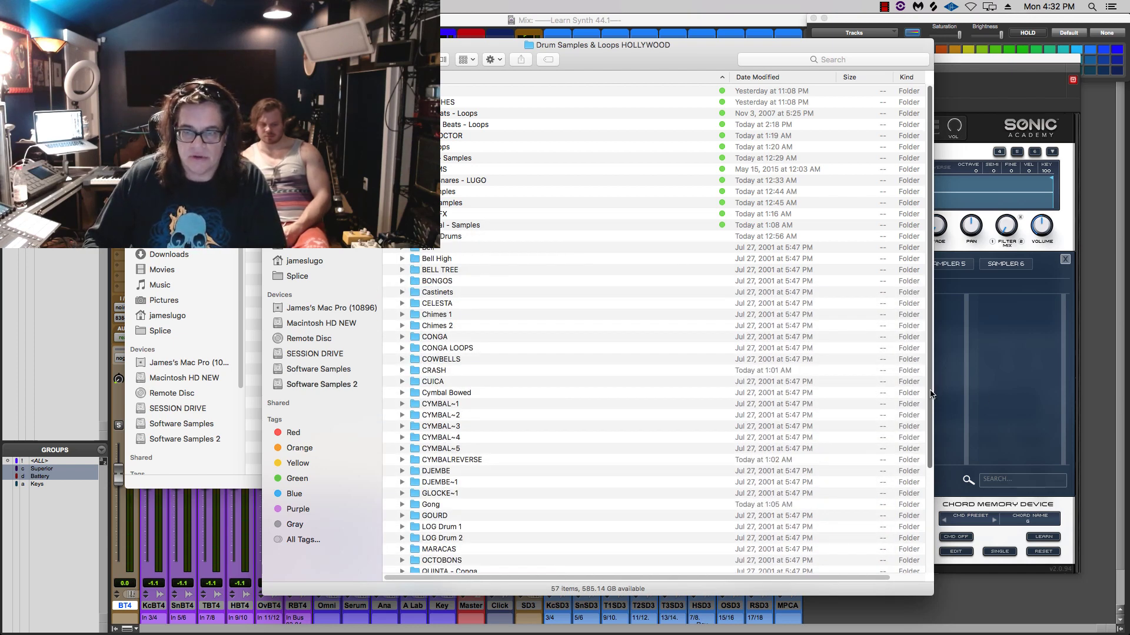
Look through the Orchestral - Samples subfolders, preview BELLTR~1.WAV from BELL TREE, and collapse both folders
scroll(930, 433, down, 2)
scroll(928, 438, down, 2)
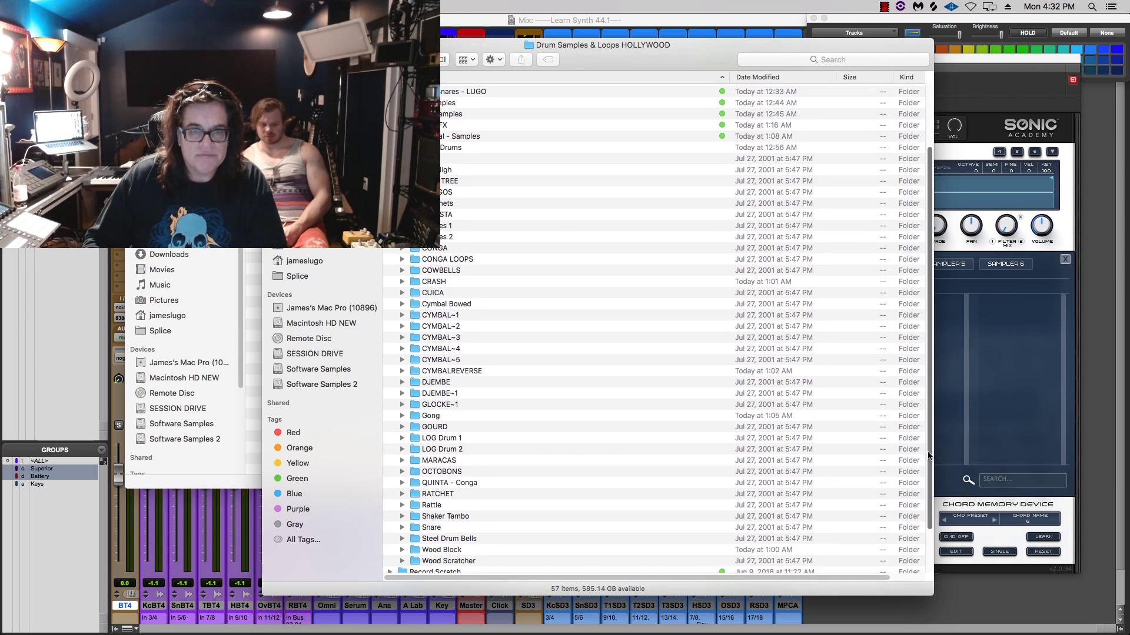
scroll(929, 458, down, 1)
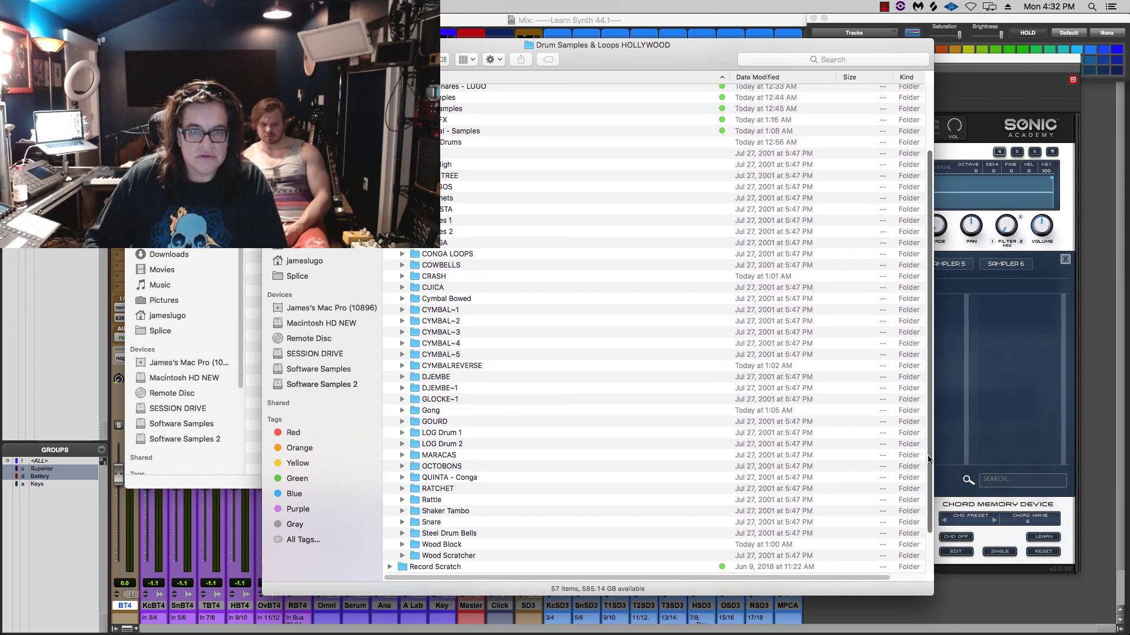
scroll(928, 458, up, 1)
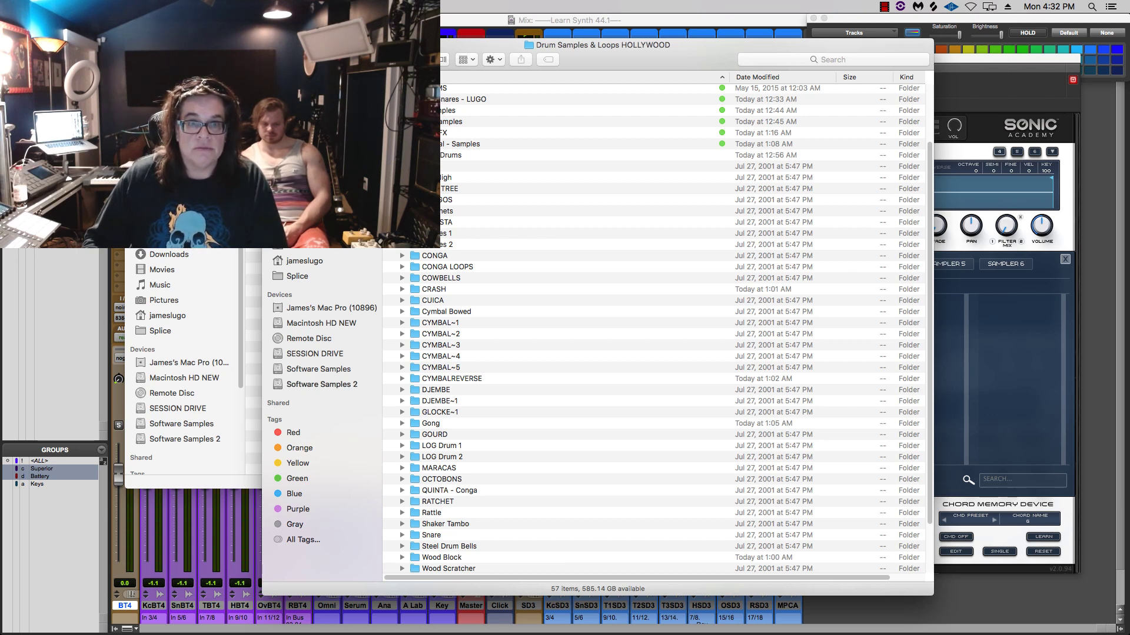
click(402, 189)
click(448, 200)
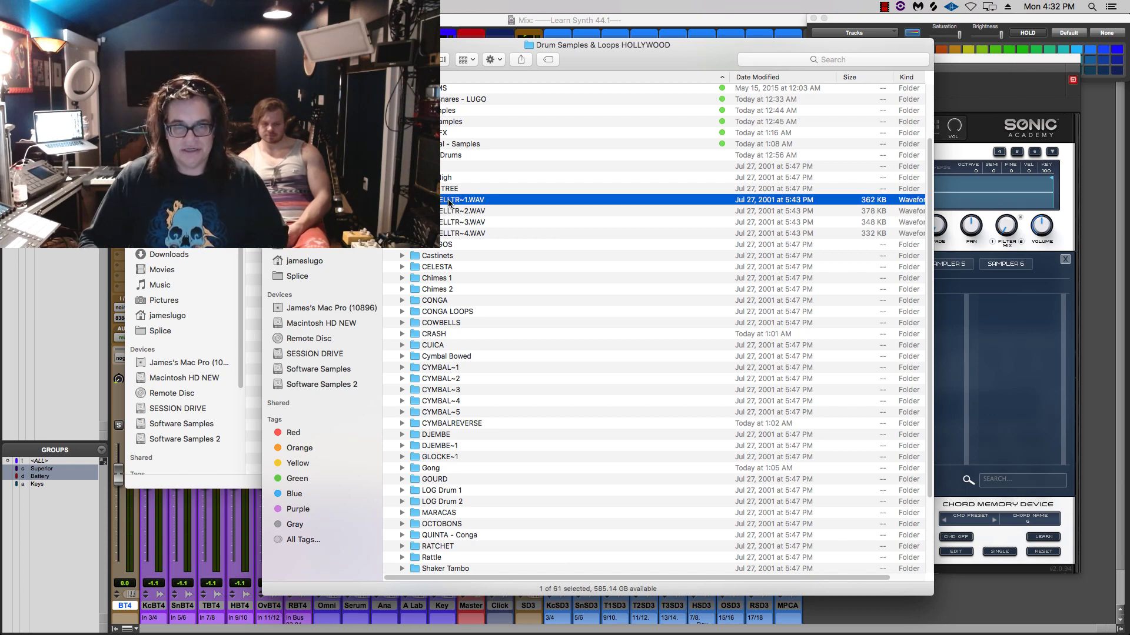
key(space)
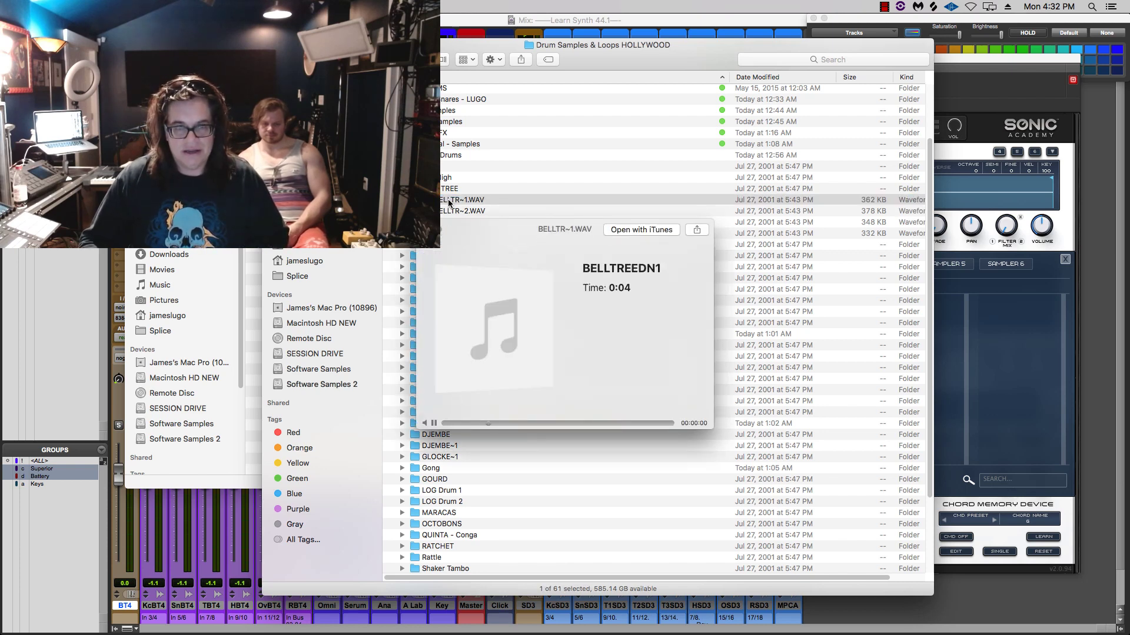
key(space)
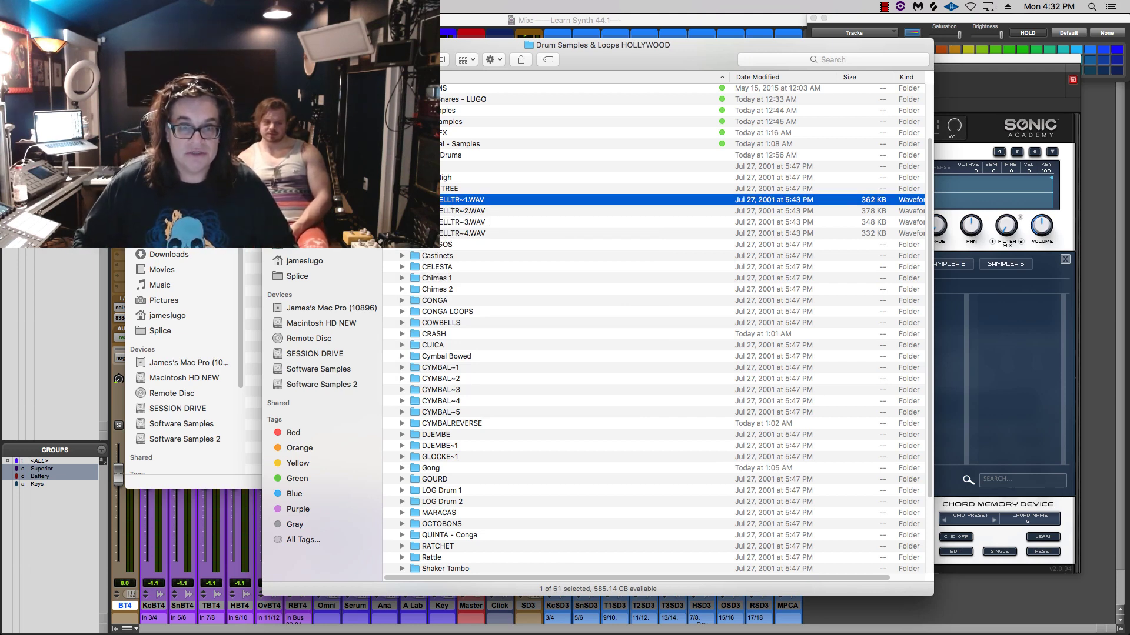
click(402, 189)
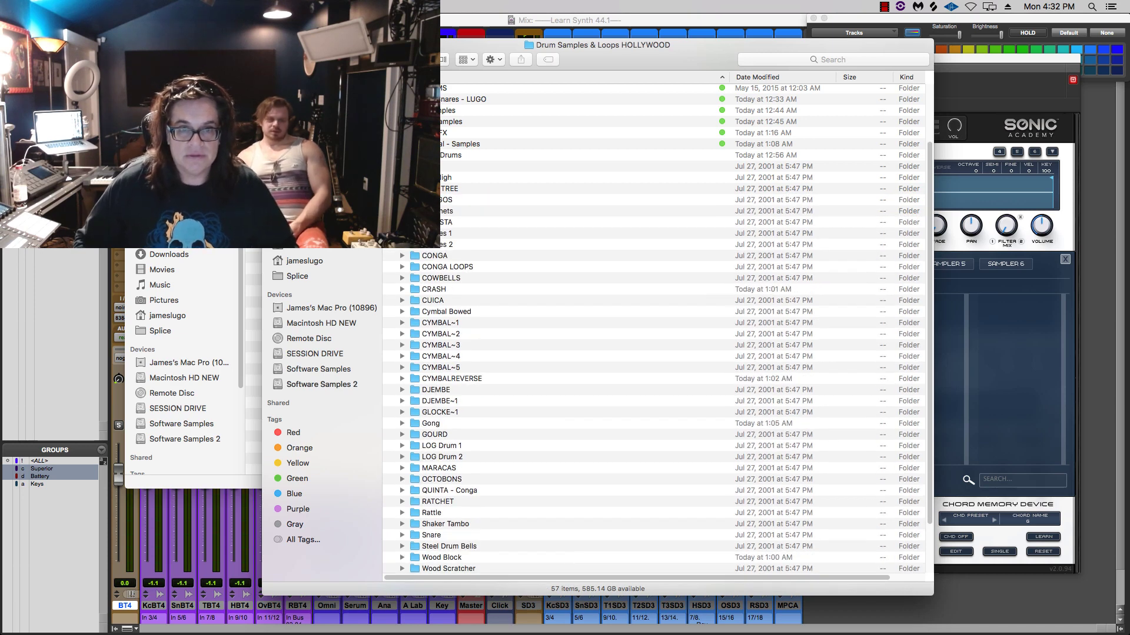
click(389, 144)
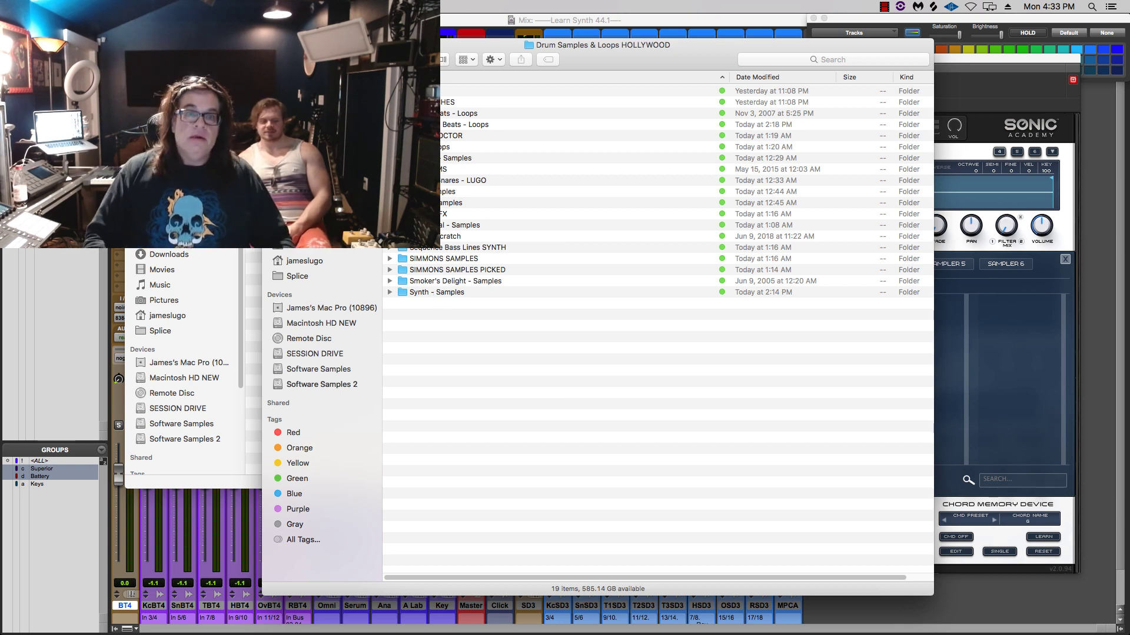
Move the Finder window clear of the webcam, preview Track 2.wav from Synth - Samples and collapse the folder
drag(377, 45, 449, 41)
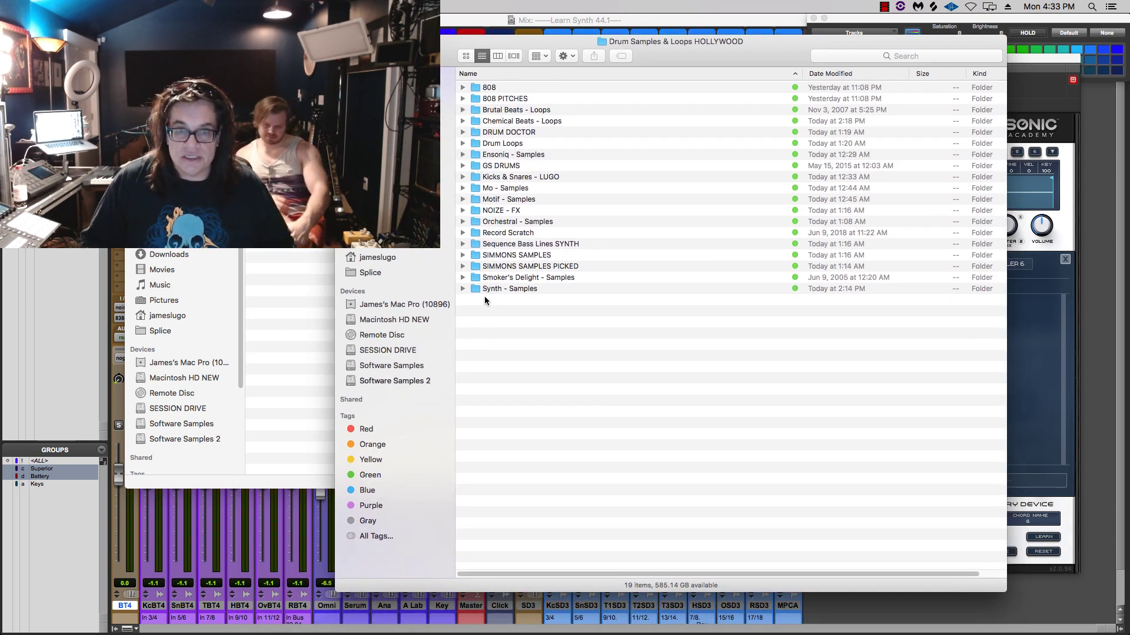
click(463, 288)
click(528, 312)
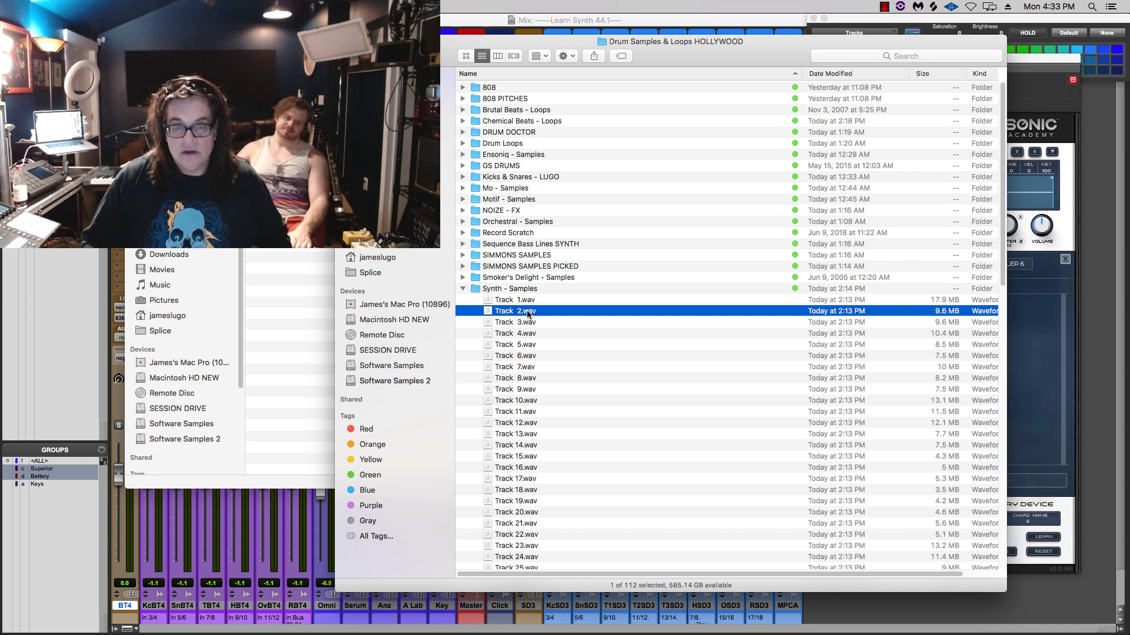
key(space)
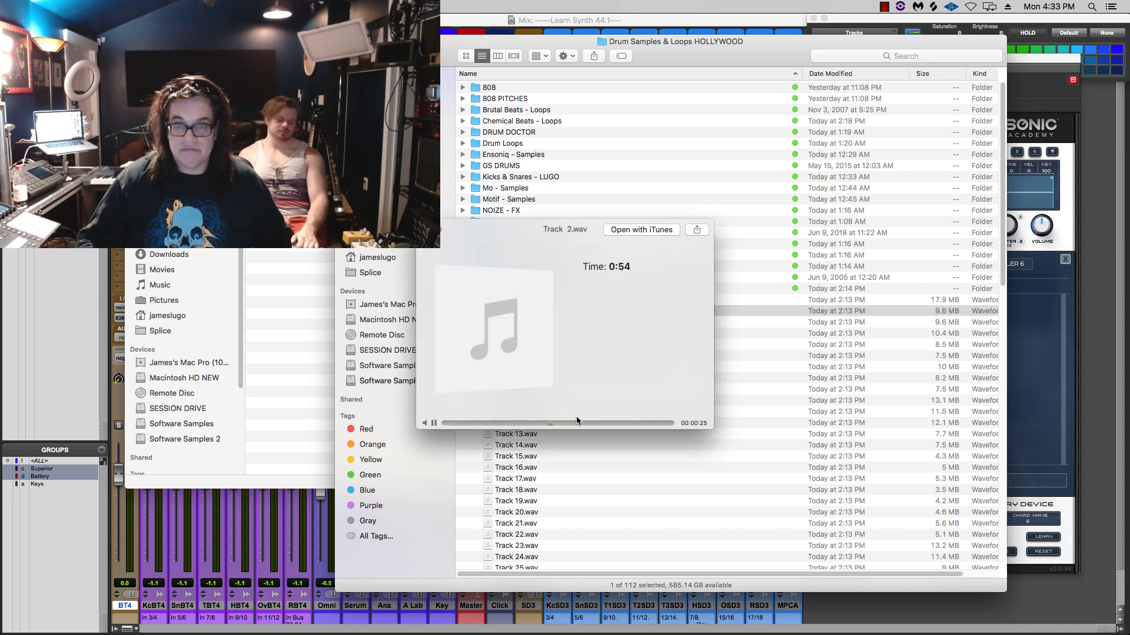
key(space)
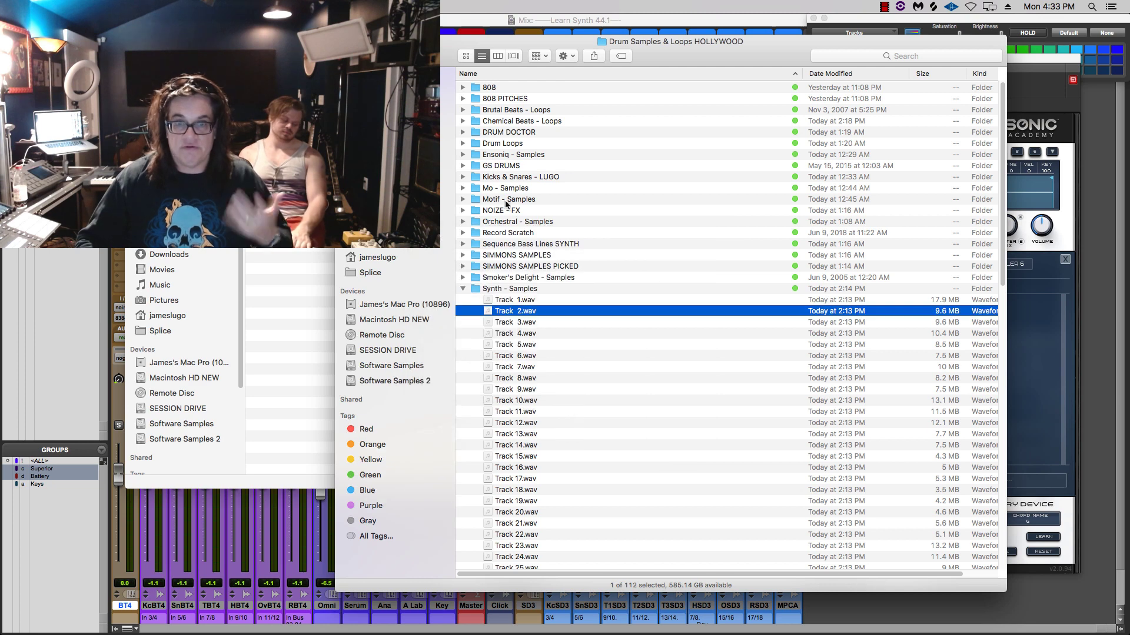
click(462, 288)
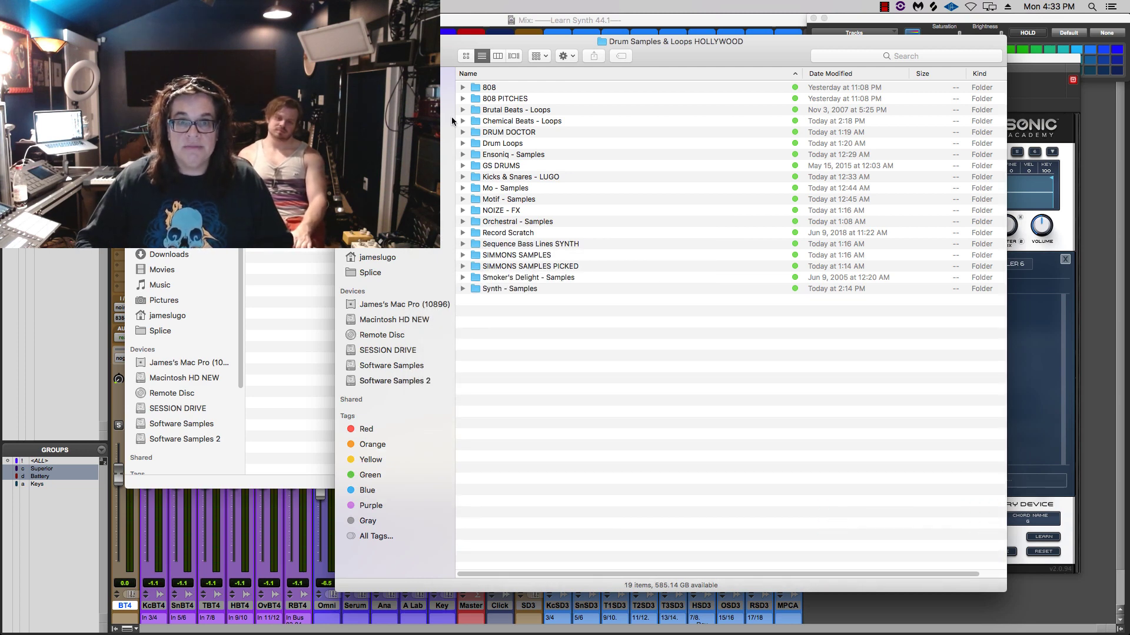
Preview Track 12.wav from the Chemical Beats - Loops folder and collapse the folder
click(462, 120)
click(539, 254)
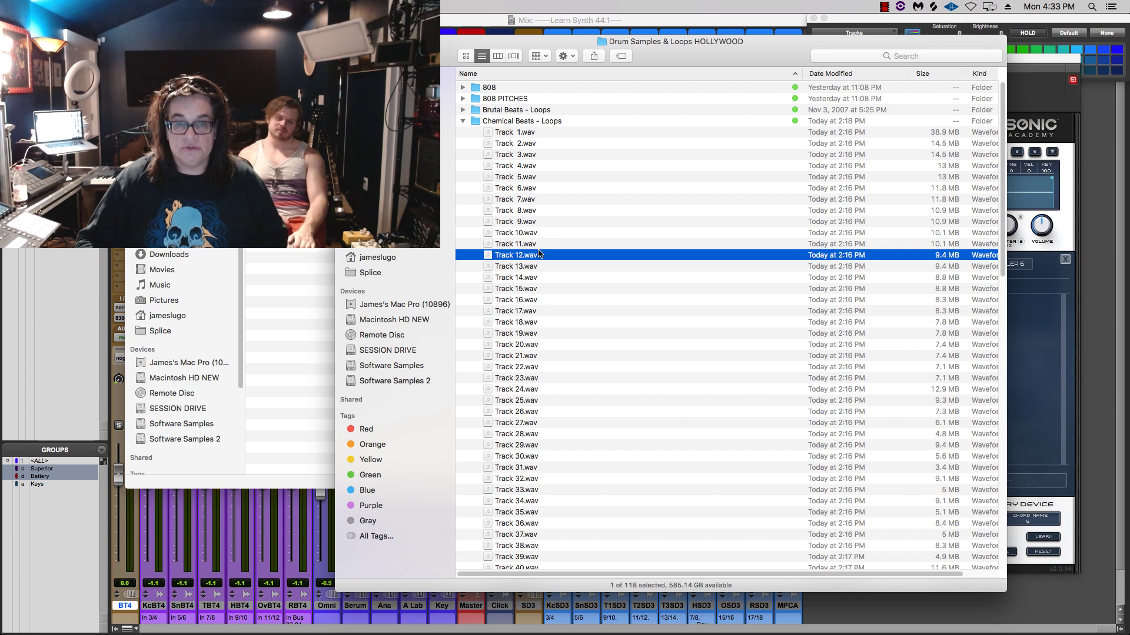
key(space)
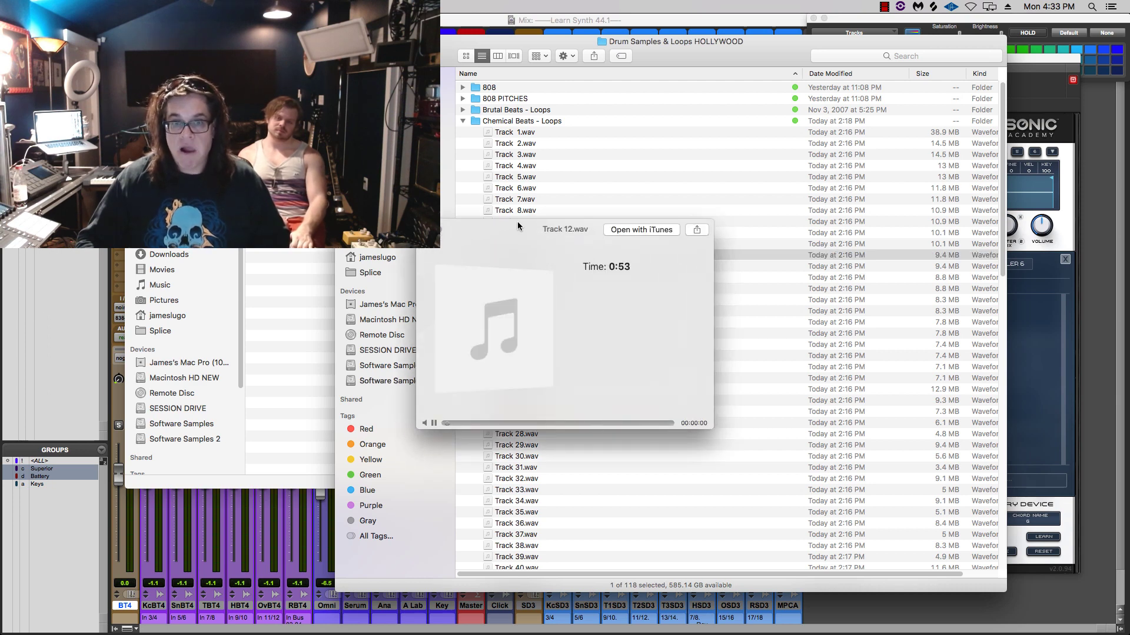
key(space)
click(462, 120)
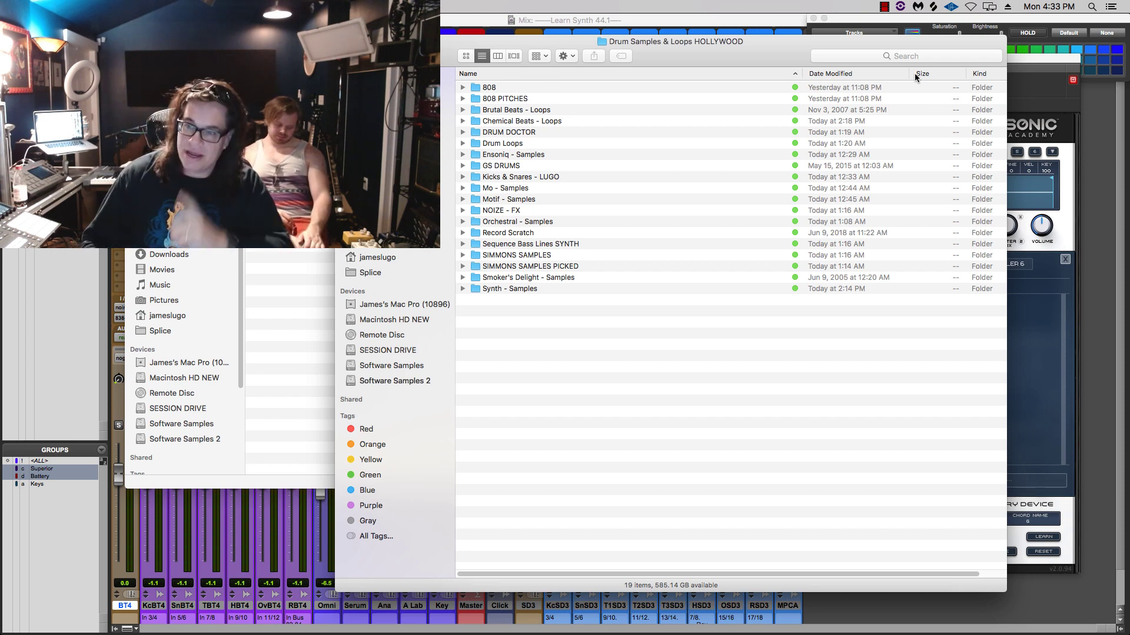
Return to ANA 2 and load Track 3, then Track 7, from Chemical Beats - Loops into Sampler 4
click(1026, 64)
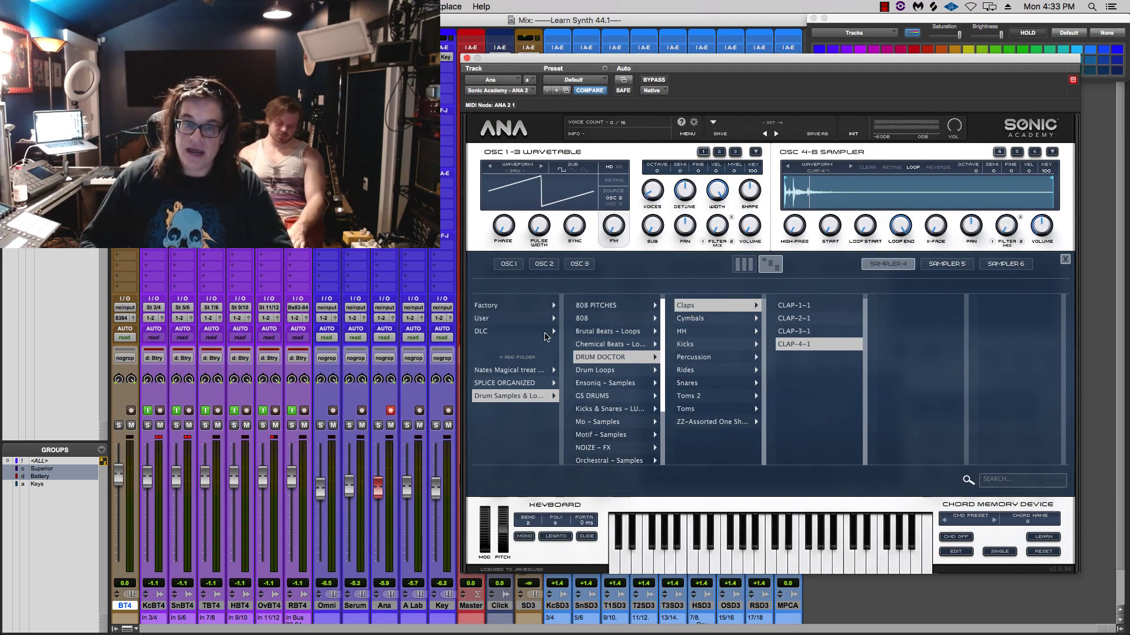
click(582, 345)
click(694, 334)
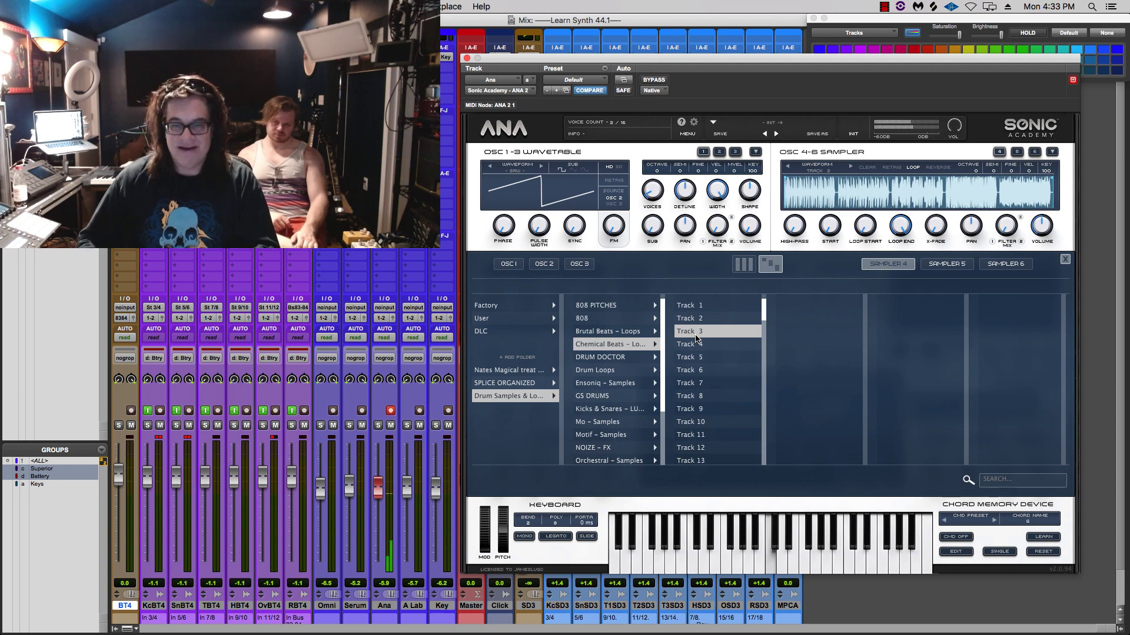
click(684, 385)
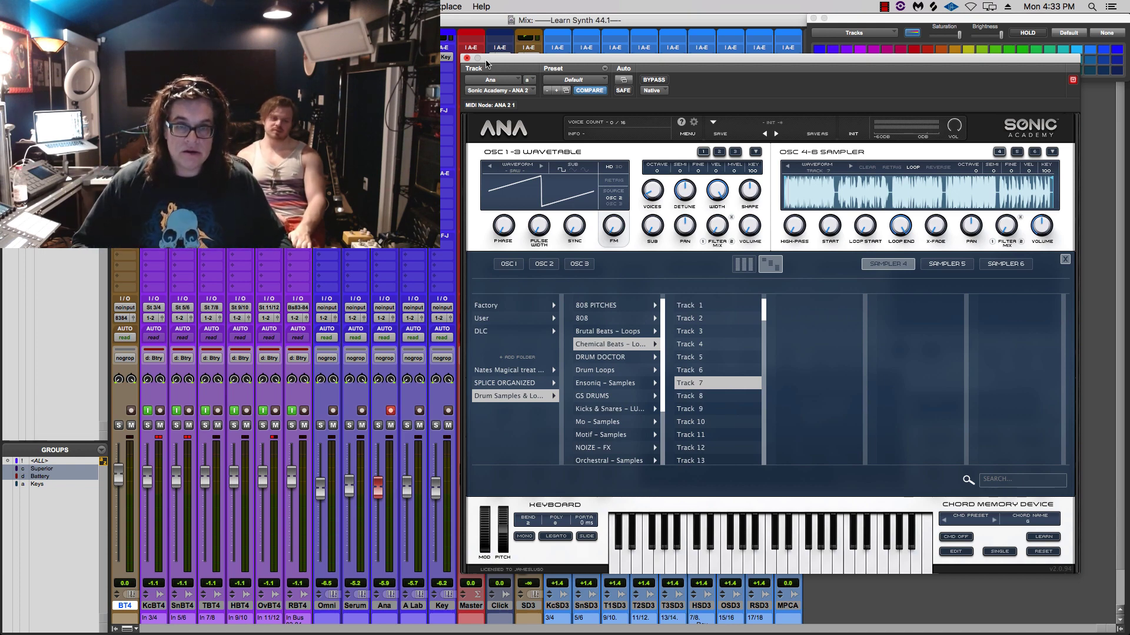
Close the ANA 2 plug-in, glance at the Edit window, and clear the clip indicators in the Mix window
click(466, 59)
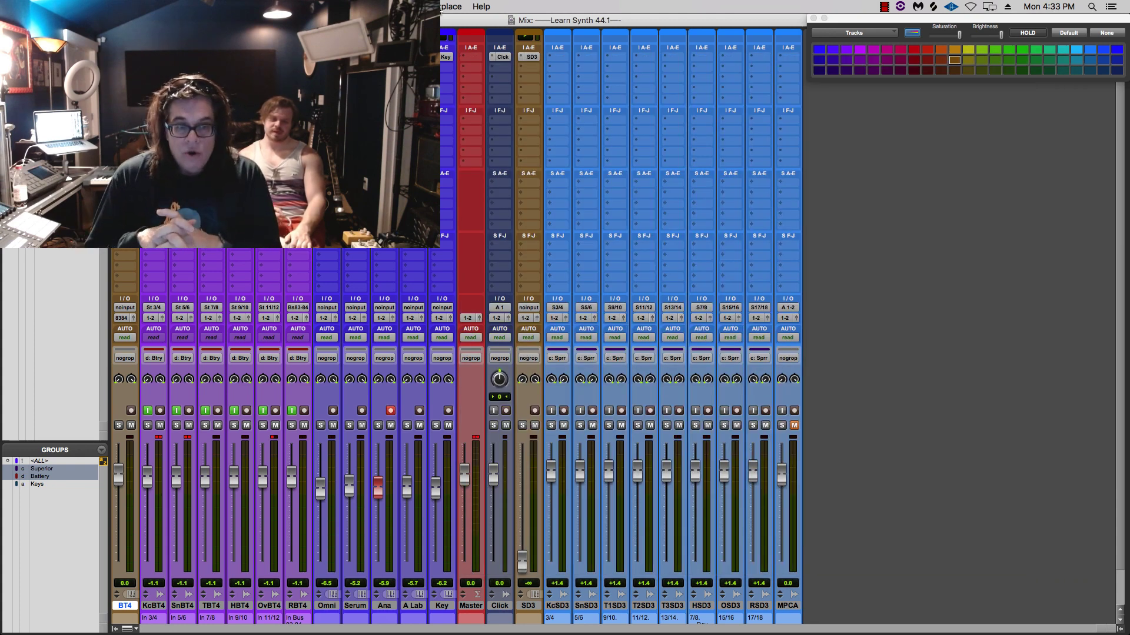
key(super+equal)
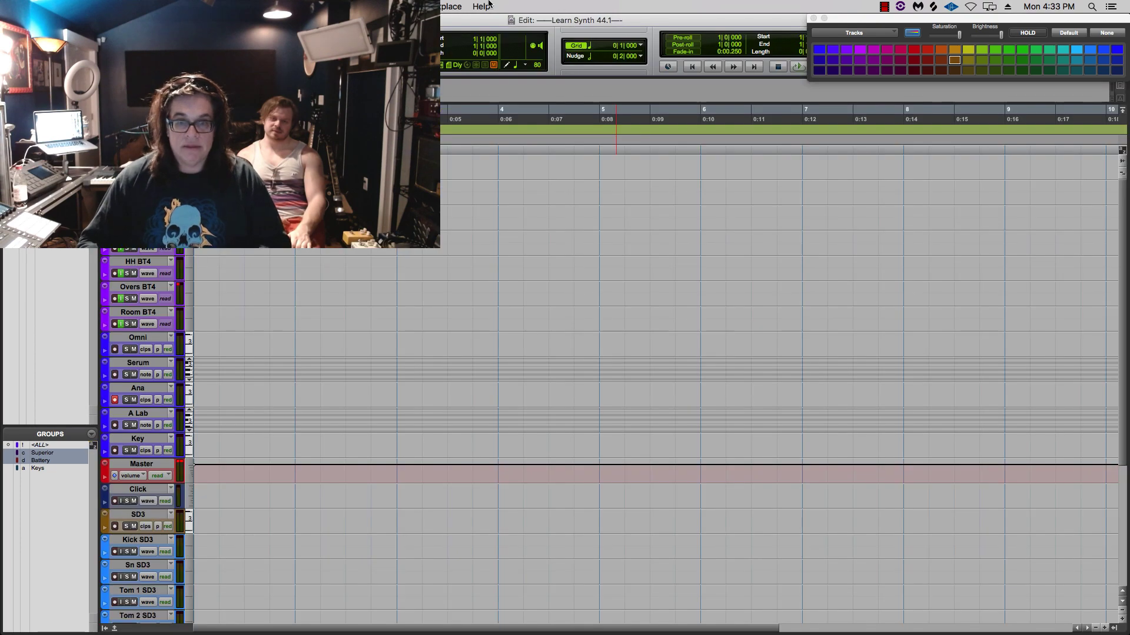
key(super+equal)
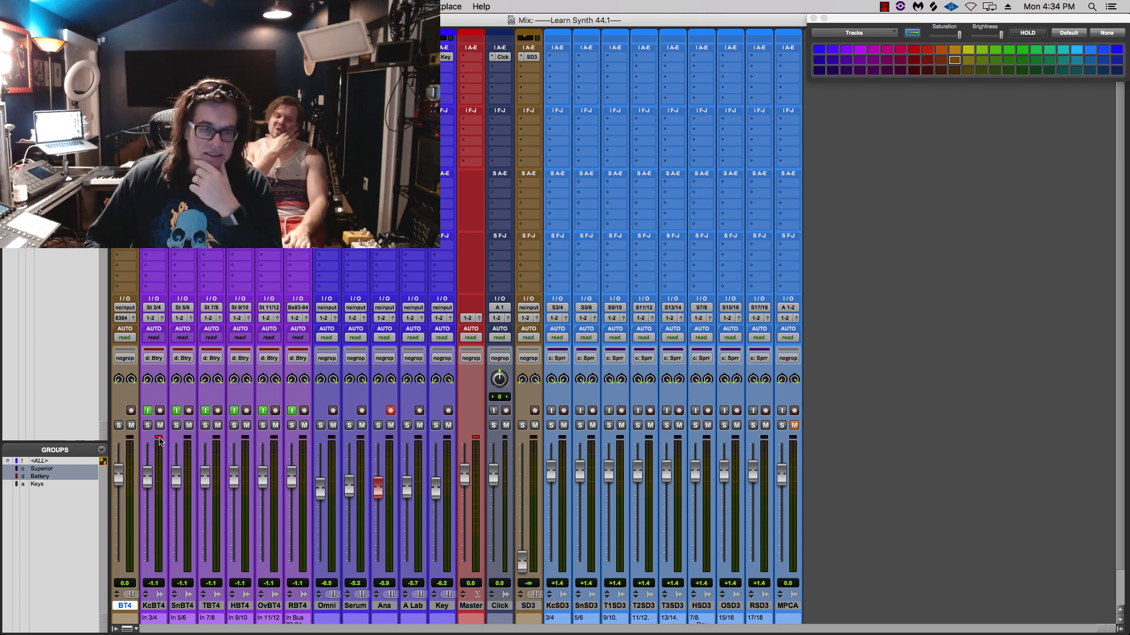
click(476, 438)
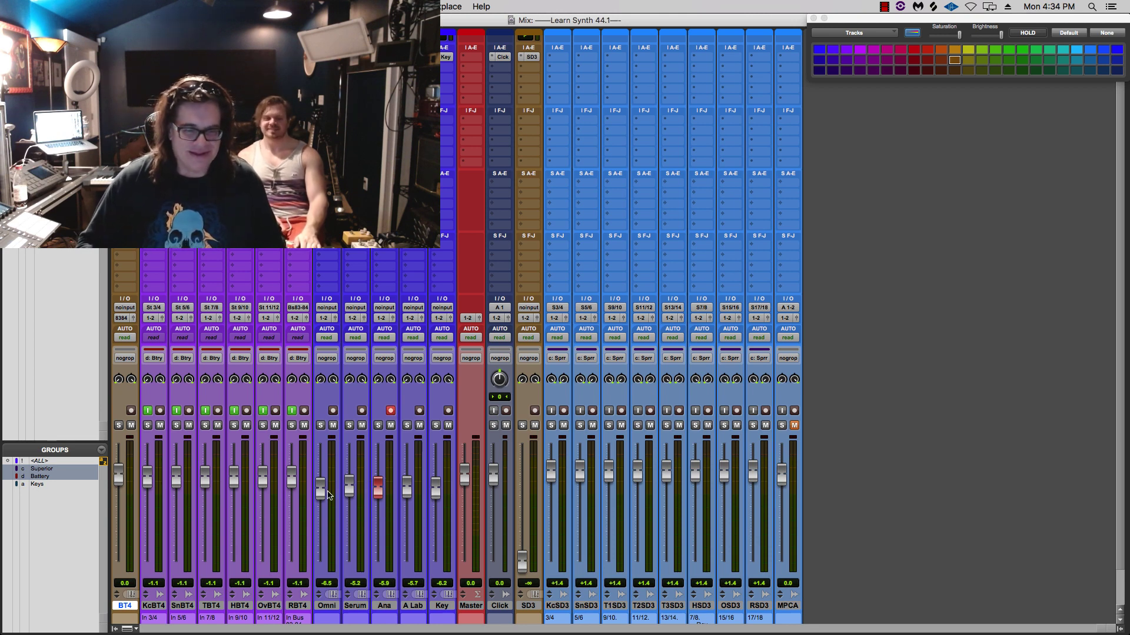
Enable the Keys group, lower its linked faders to -6.8 dB, and disable the group again
click(37, 484)
drag(349, 485, 349, 492)
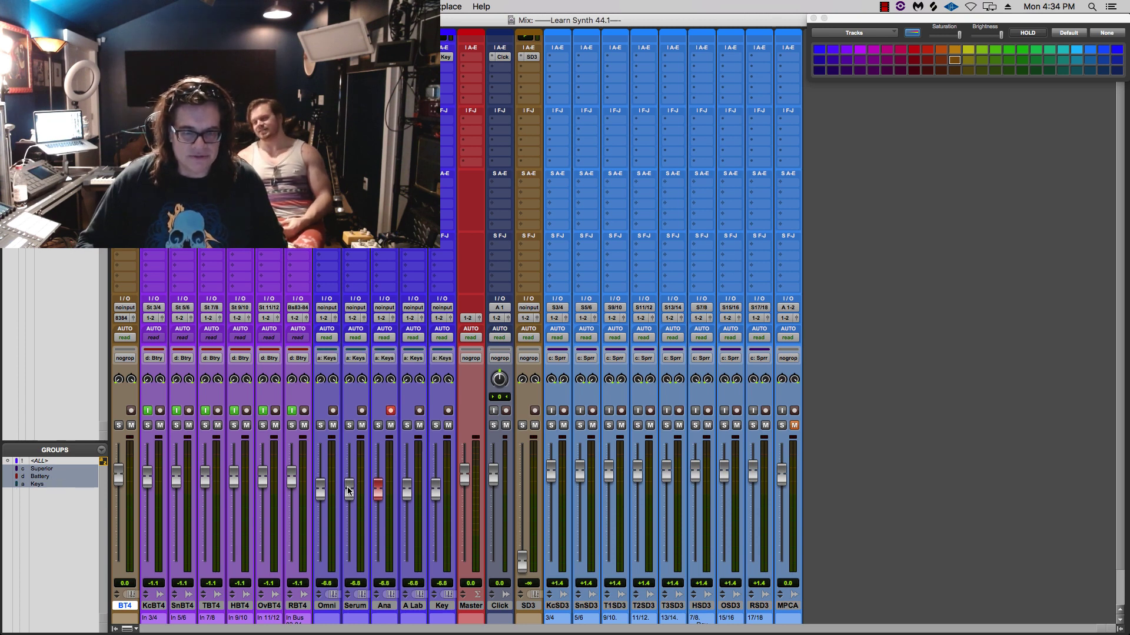
click(38, 484)
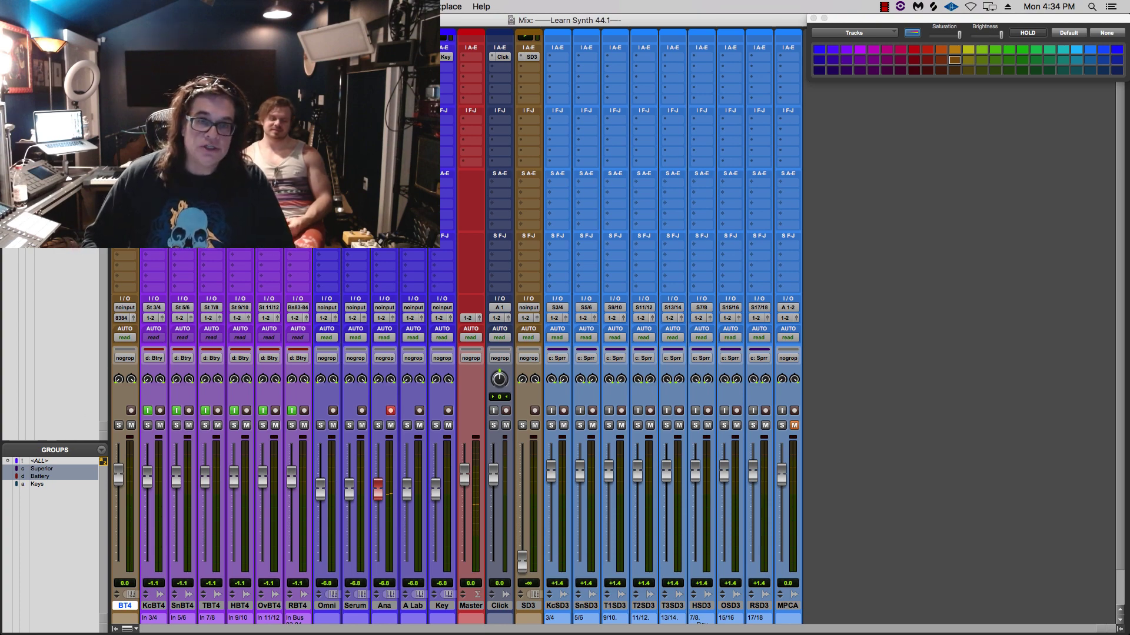
Open ANA 2 on the Ana track, reload the Default preset to clear the loaded sample, and close the plug-in
click(387, 57)
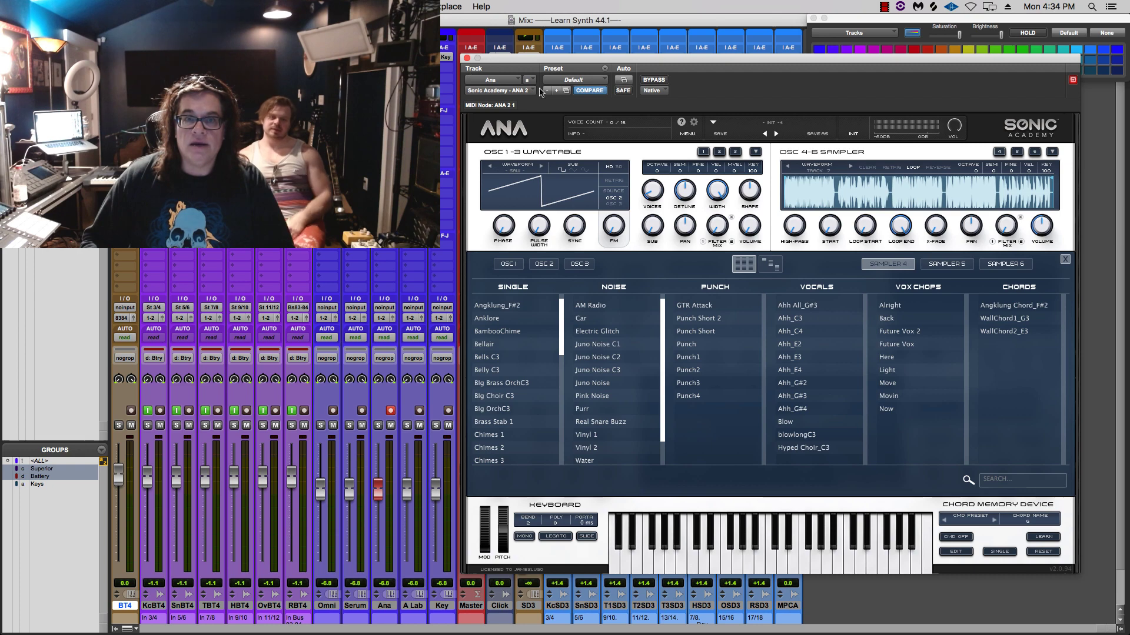
click(565, 79)
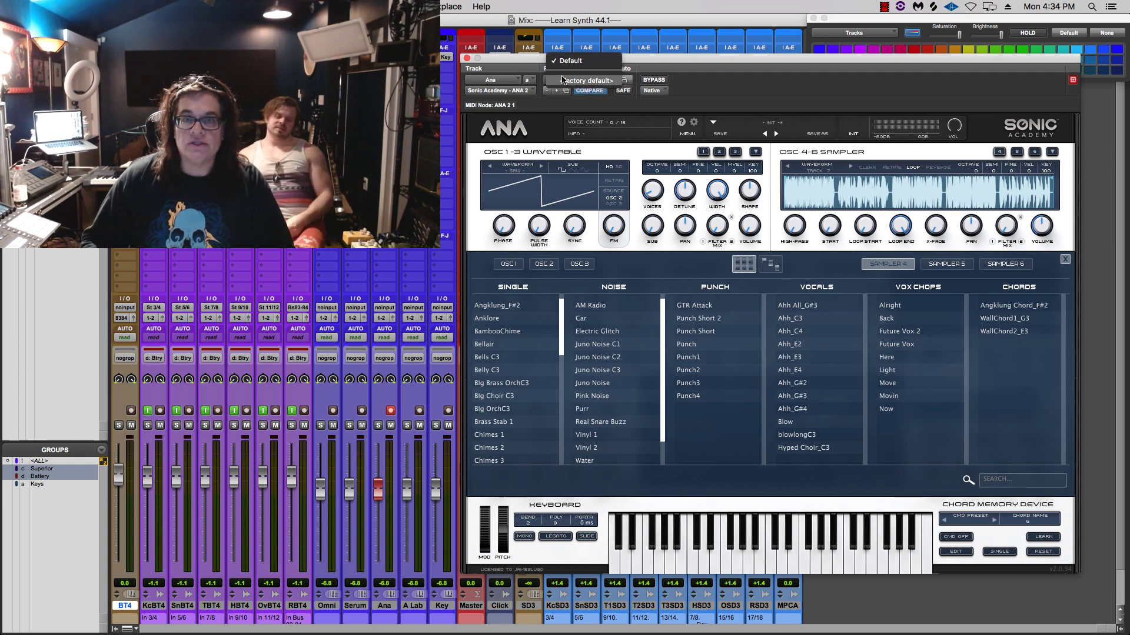
click(580, 66)
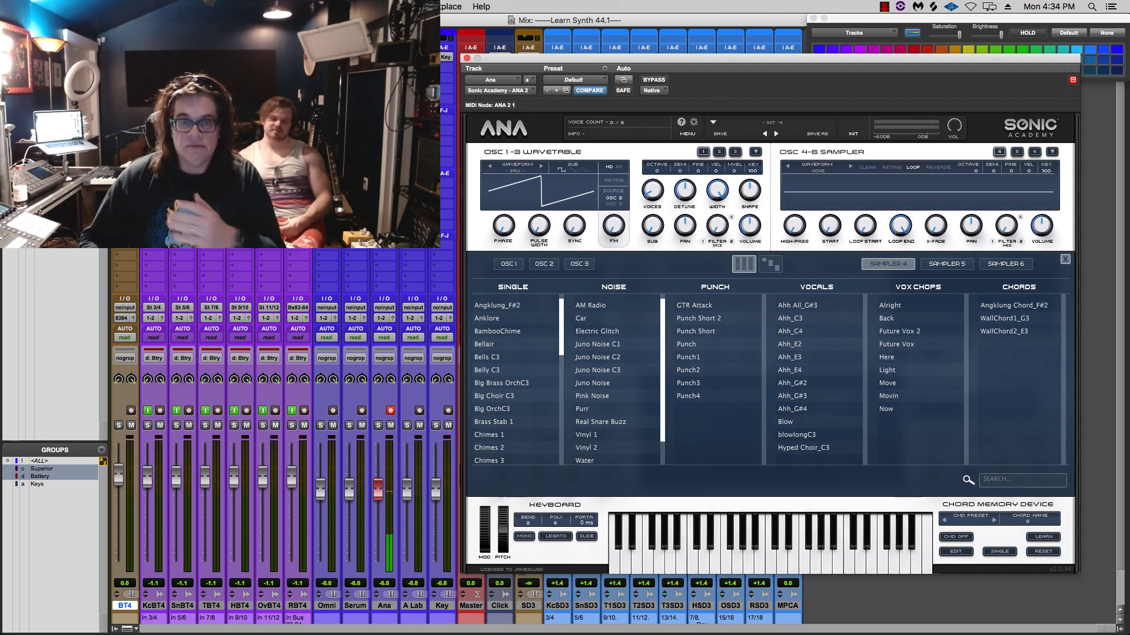
click(467, 57)
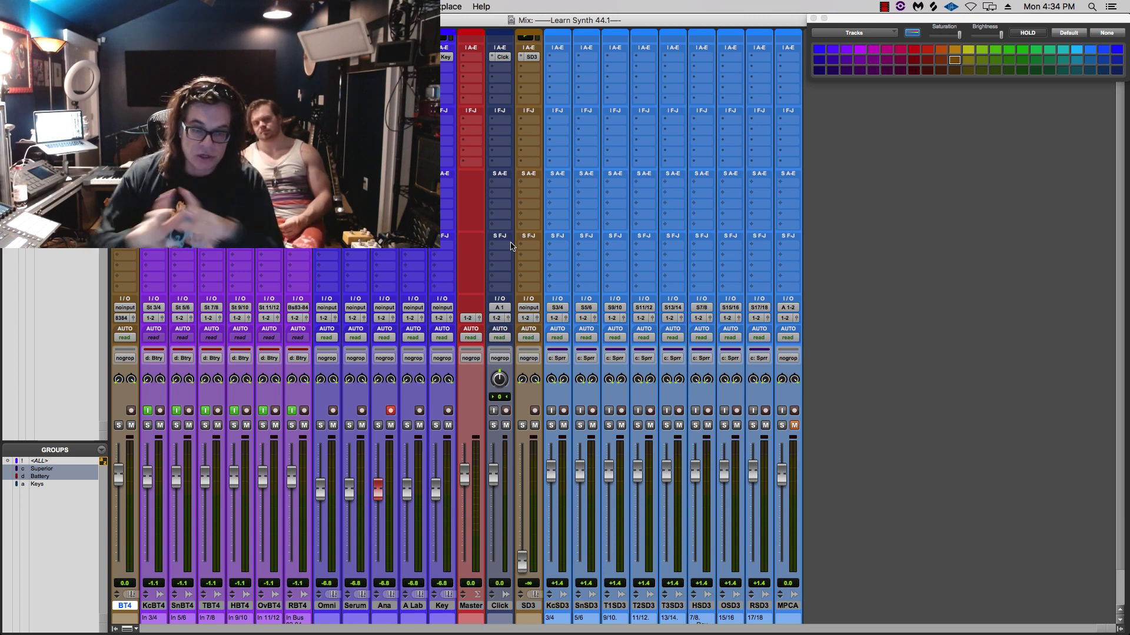
Record-arm the Omni and Serum tracks in turn and position each one's synth window, Omnisphere and Serum, clear of the webcam
click(327, 605)
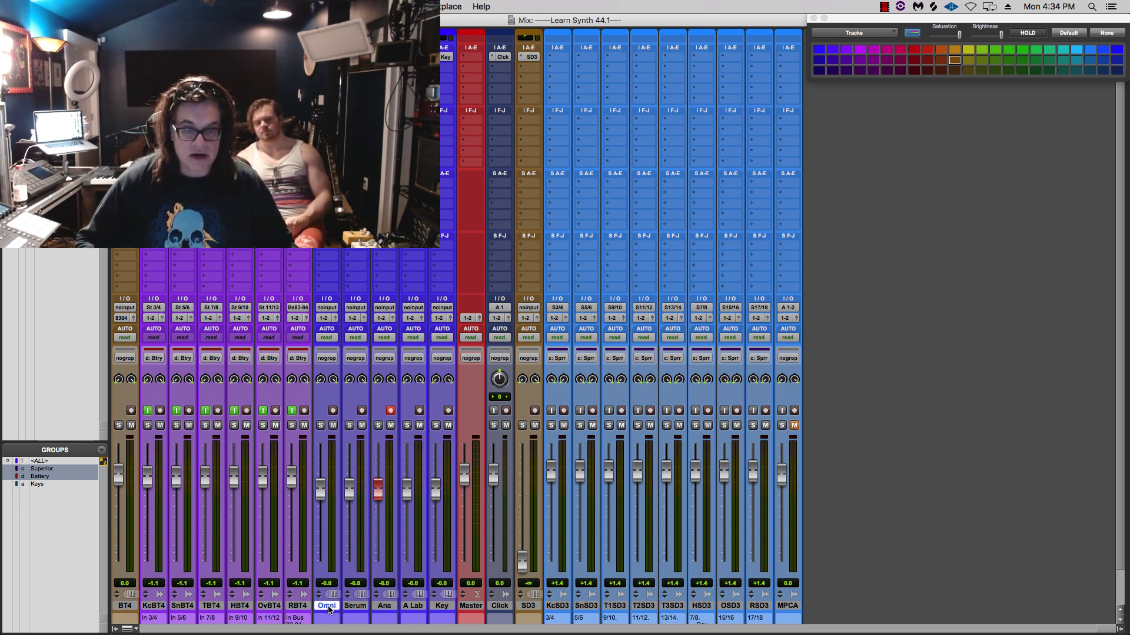
click(333, 410)
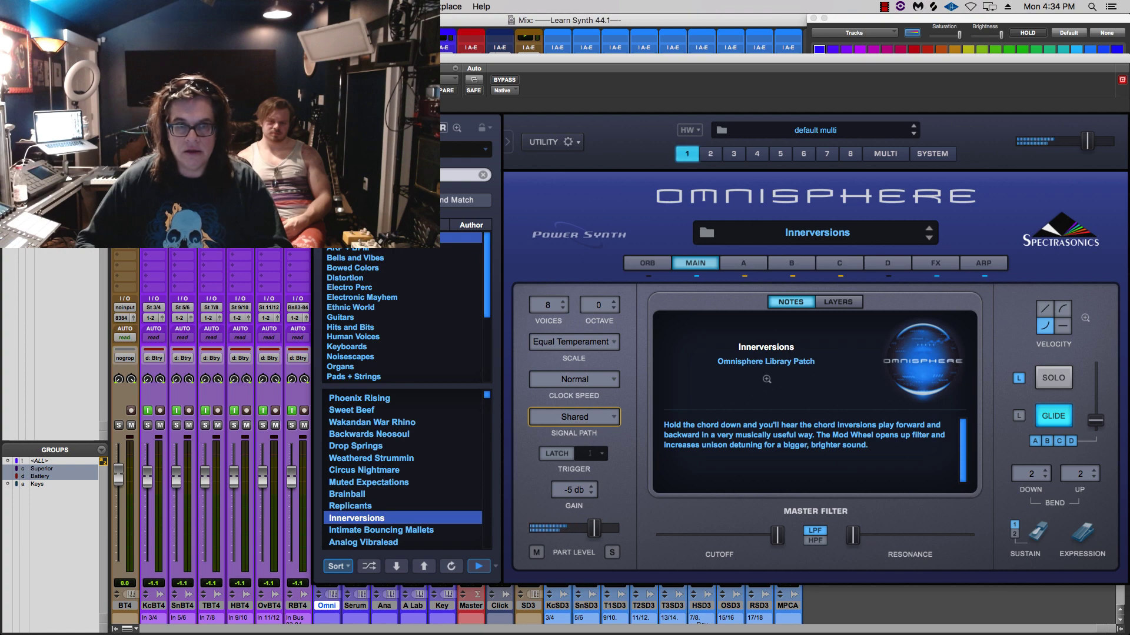
drag(373, 57, 488, 81)
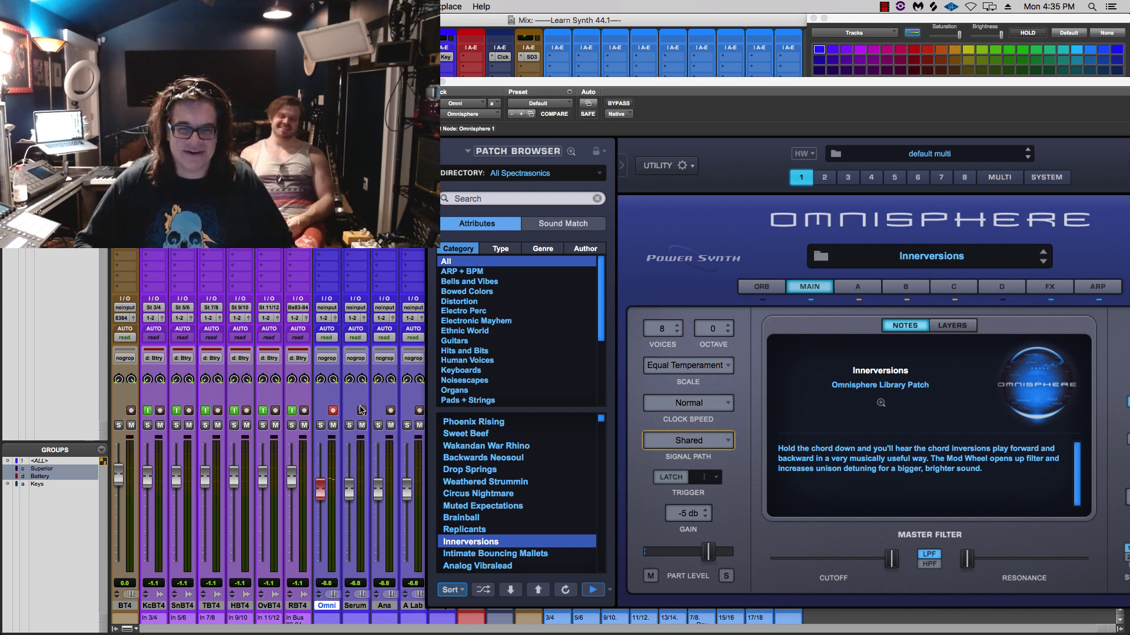
click(361, 410)
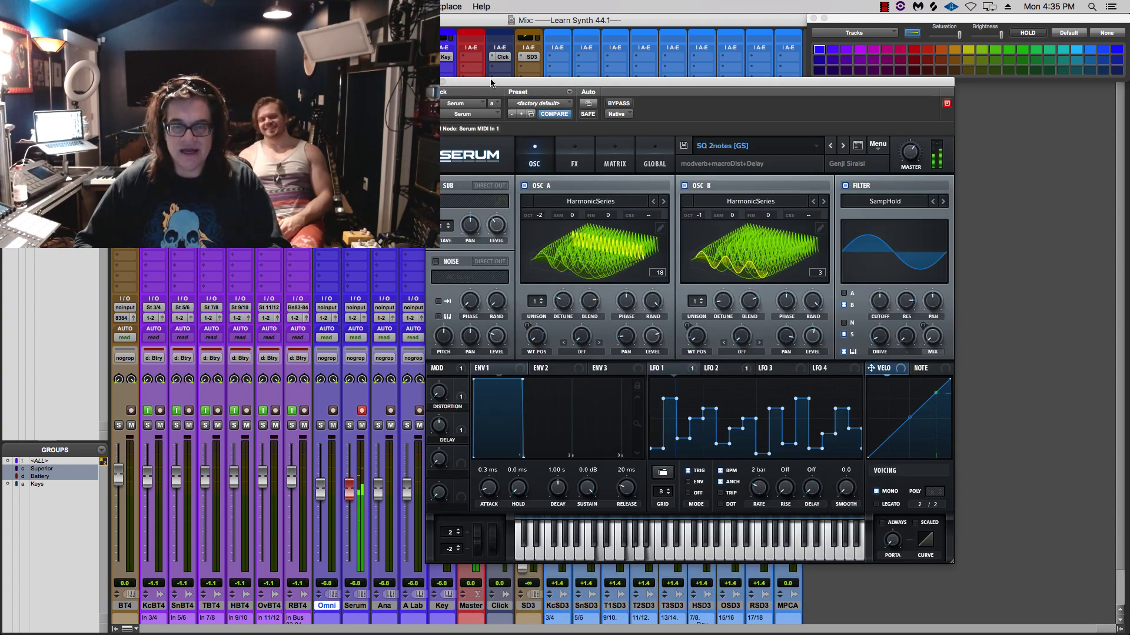
drag(491, 82, 531, 75)
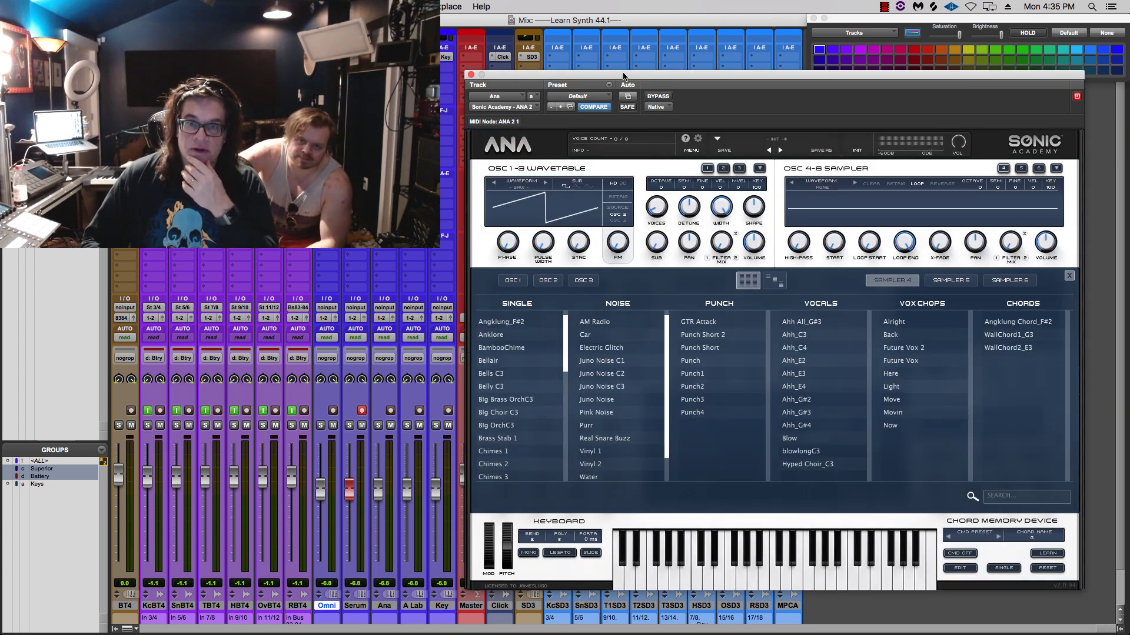
Close the sample browser in ANA 2 to show its main synth controls, keeping its window clear of the webcam
drag(624, 76, 441, 73)
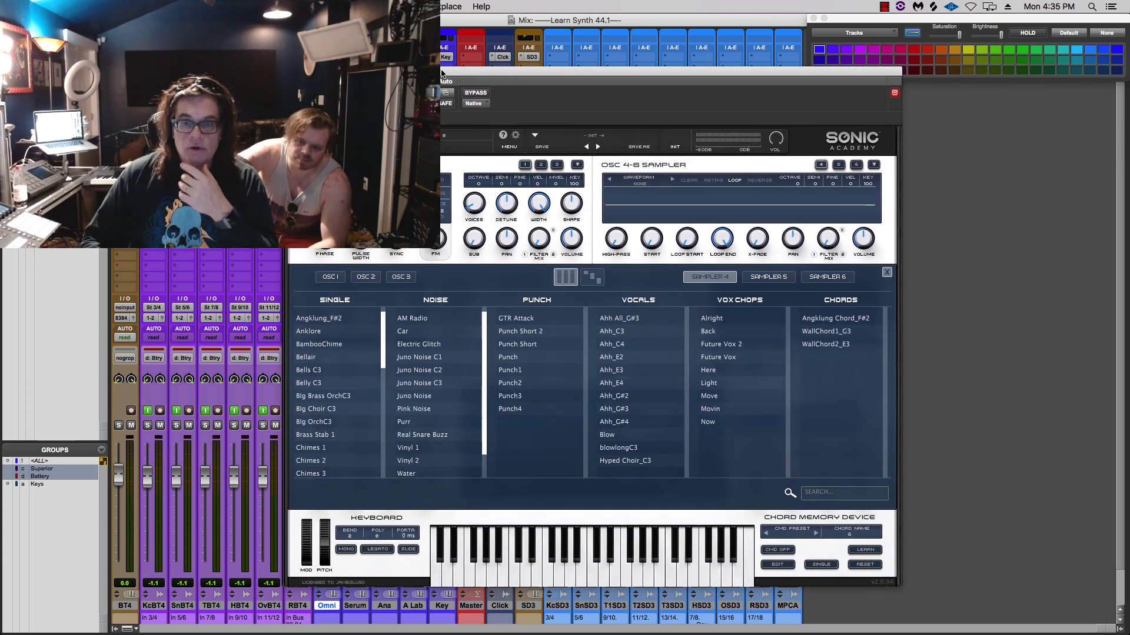
click(886, 273)
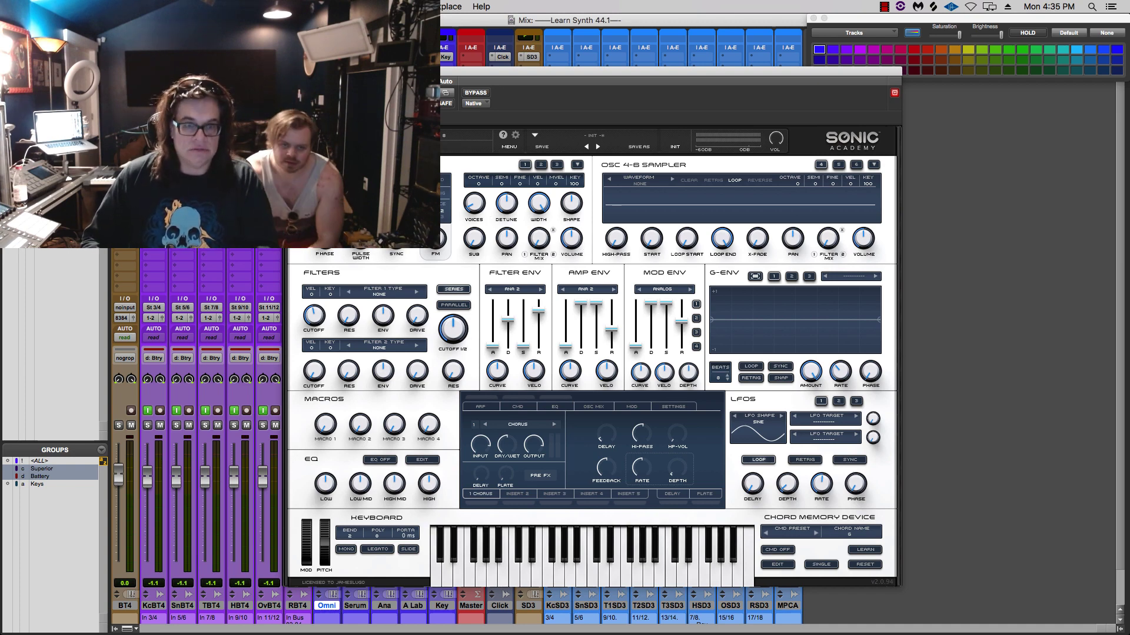
drag(328, 76, 504, 81)
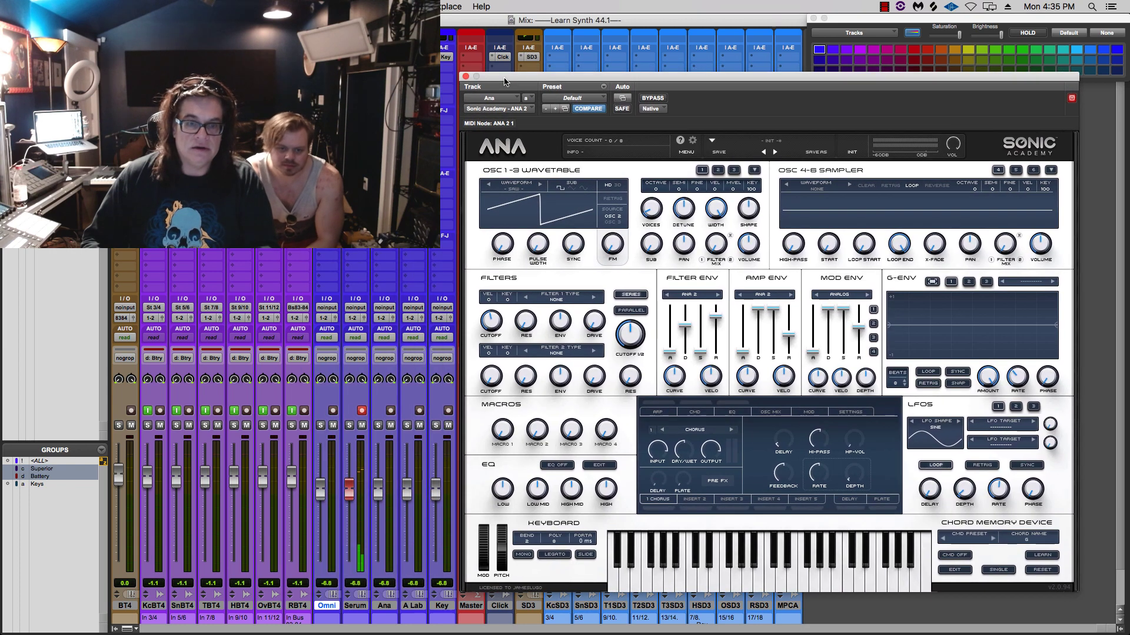
Record-arm the Ana track in place of Serum and select it
click(362, 410)
click(390, 410)
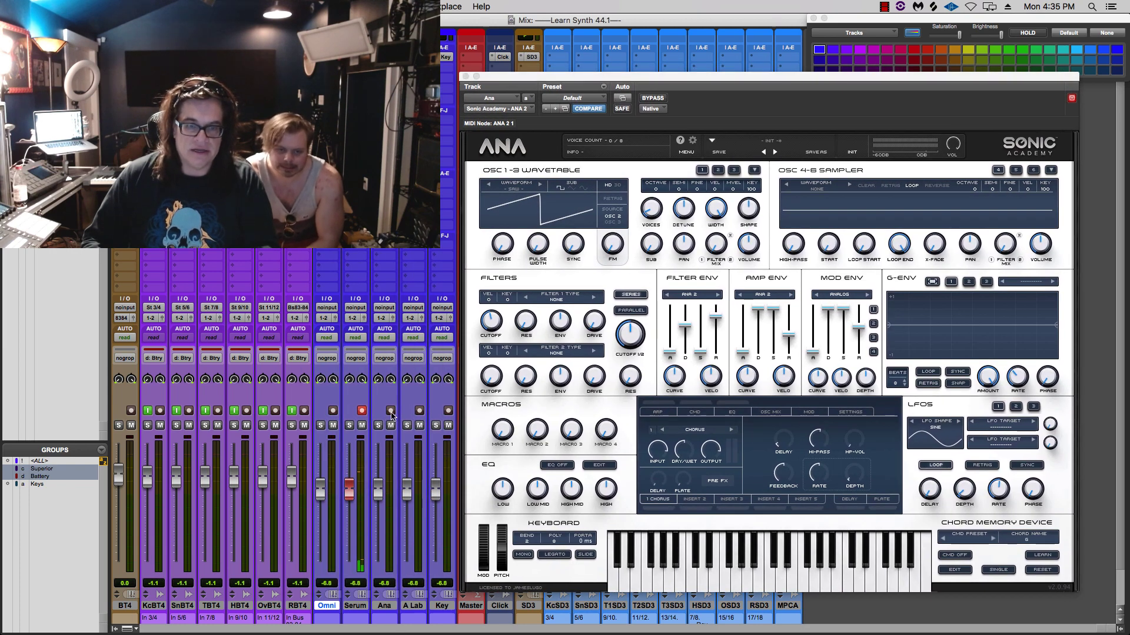
click(394, 606)
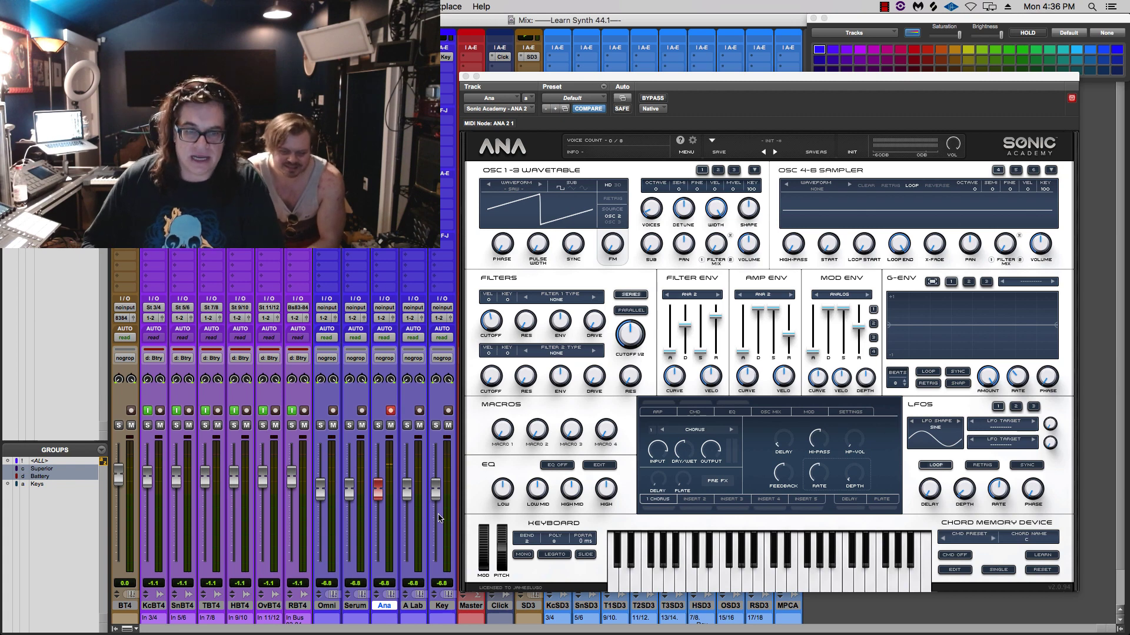
Audition ANA 2's Acid presets Access Acid, Acid Nature, Acid Therapy, Acido and ARP 303, and close the preset browser and plug-in
click(795, 145)
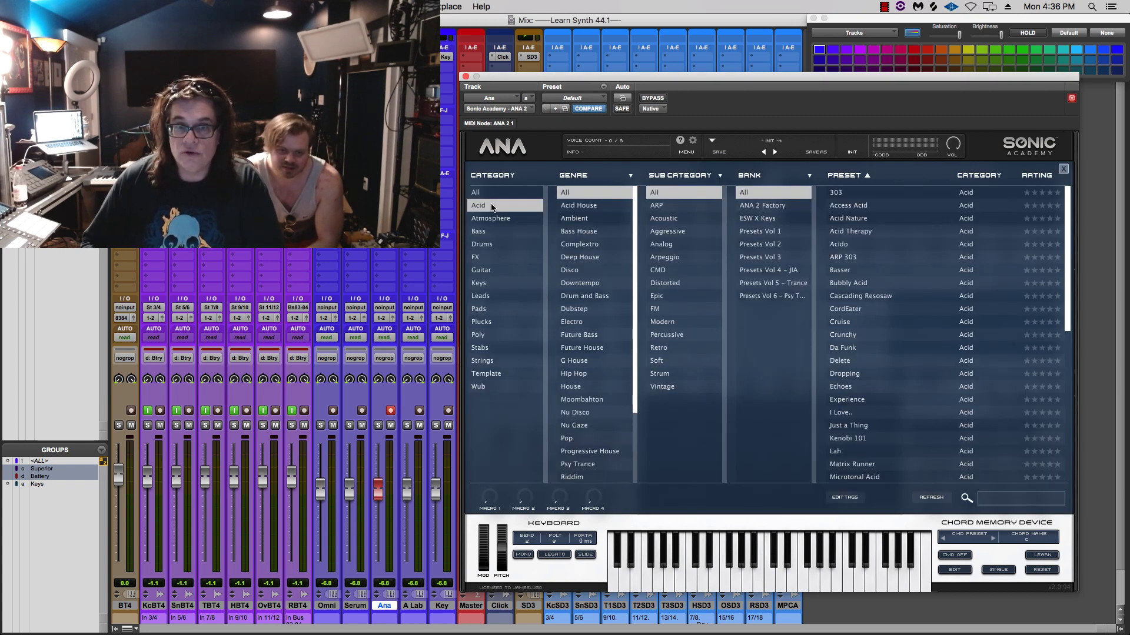
click(863, 207)
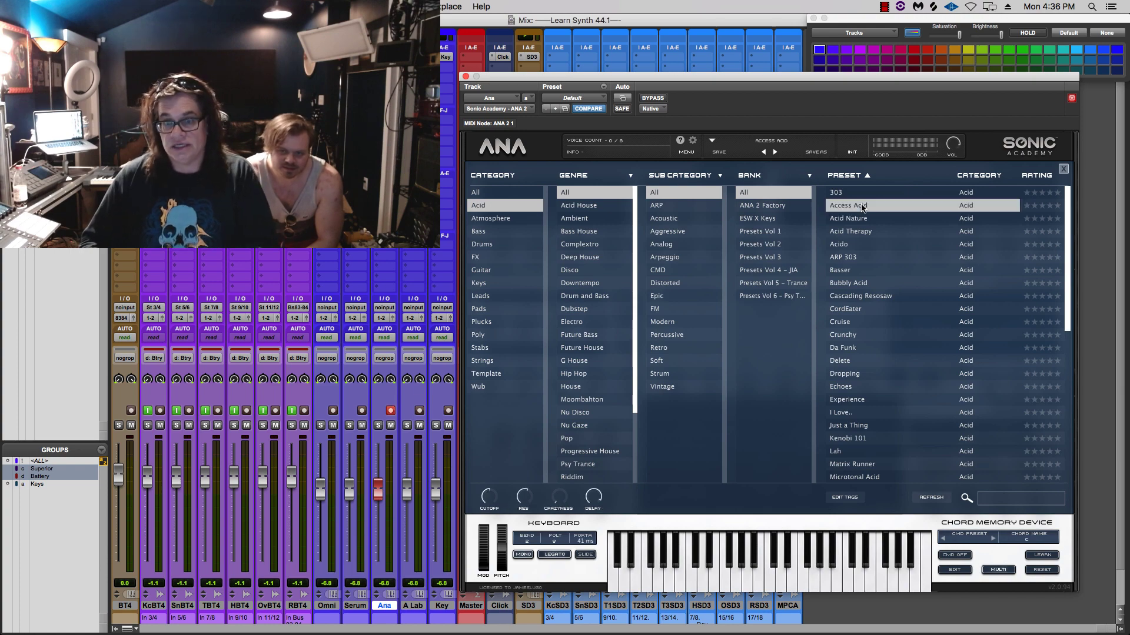
key(Down)
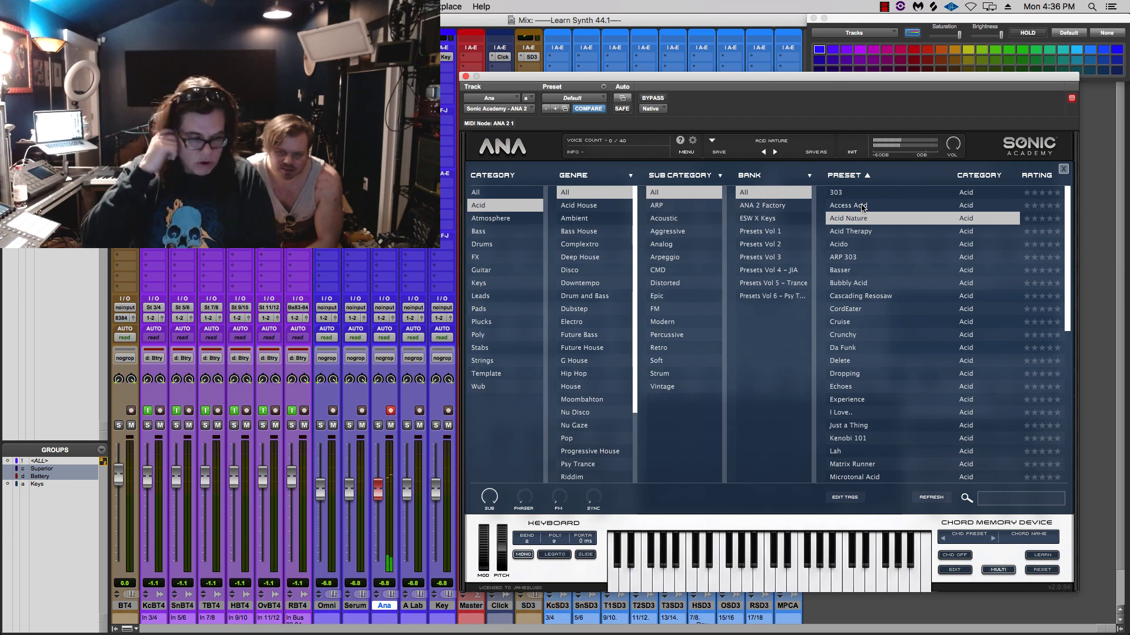
key(Down)
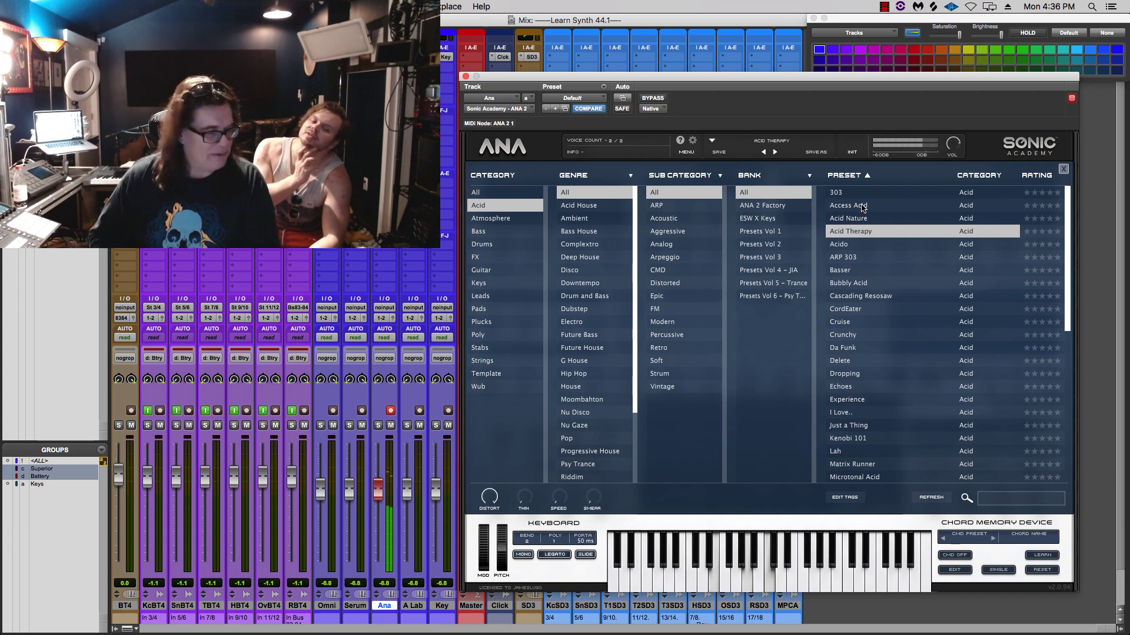
key(Down)
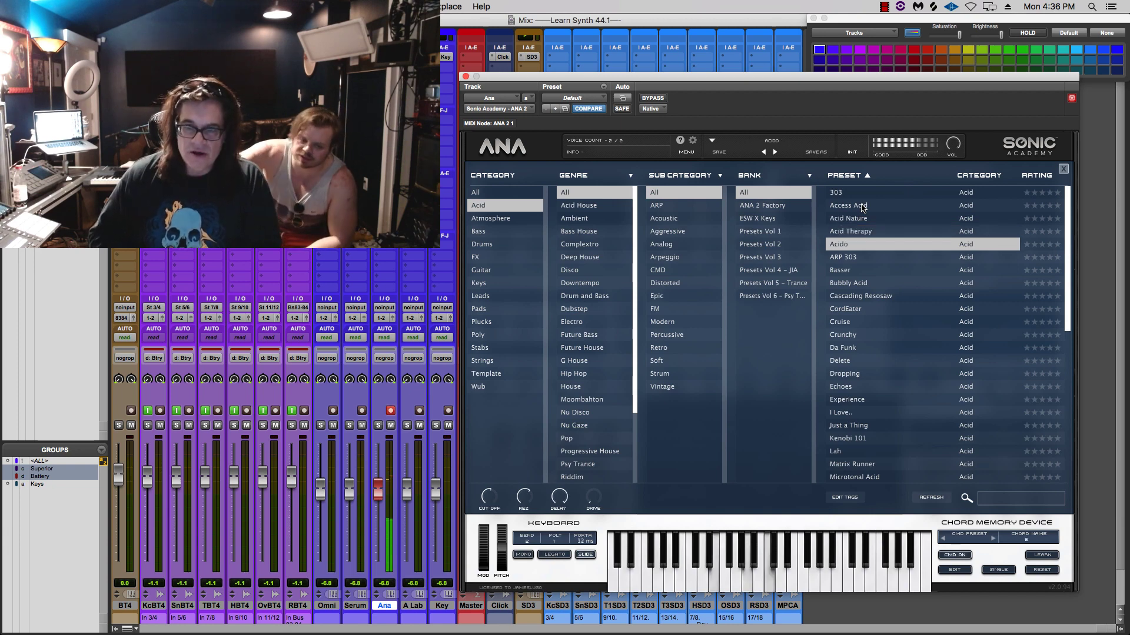
key(Down)
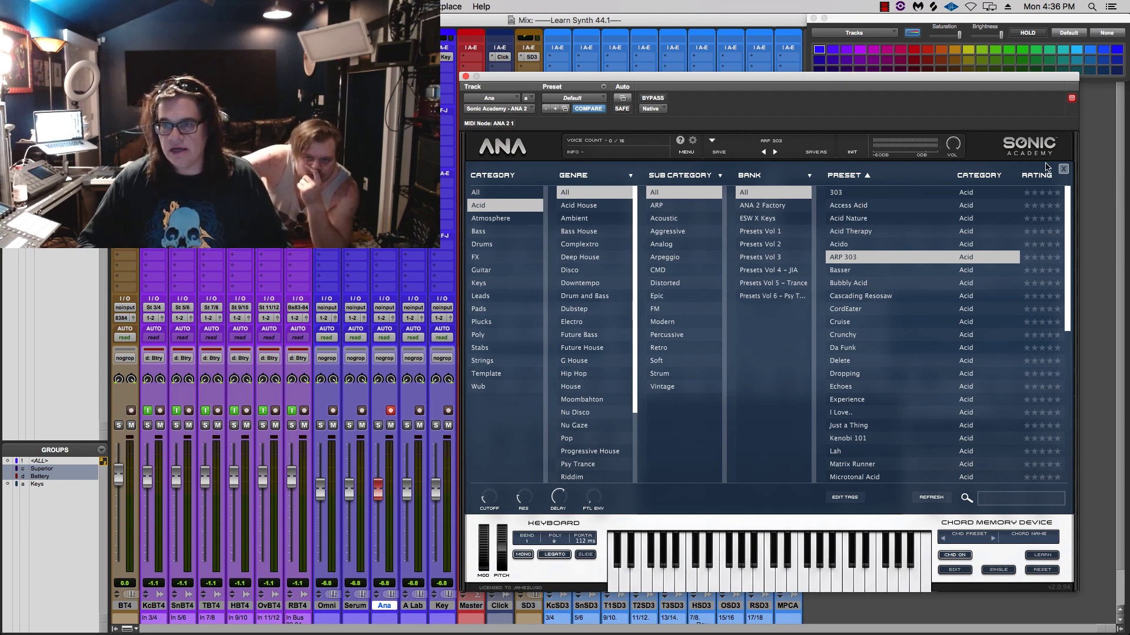
click(1063, 169)
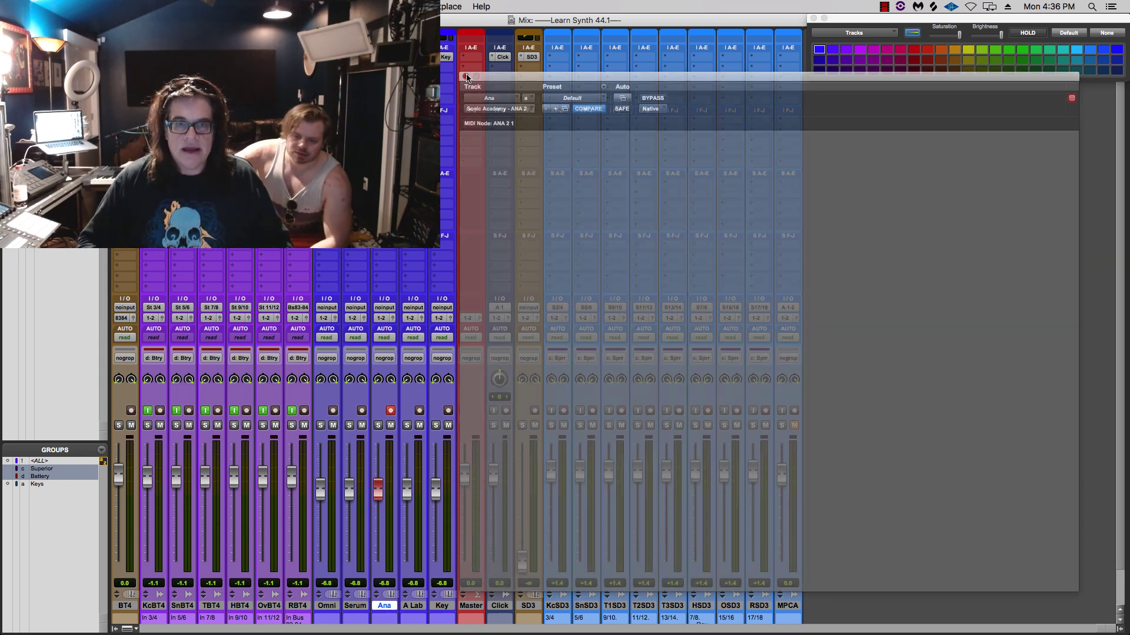
click(465, 77)
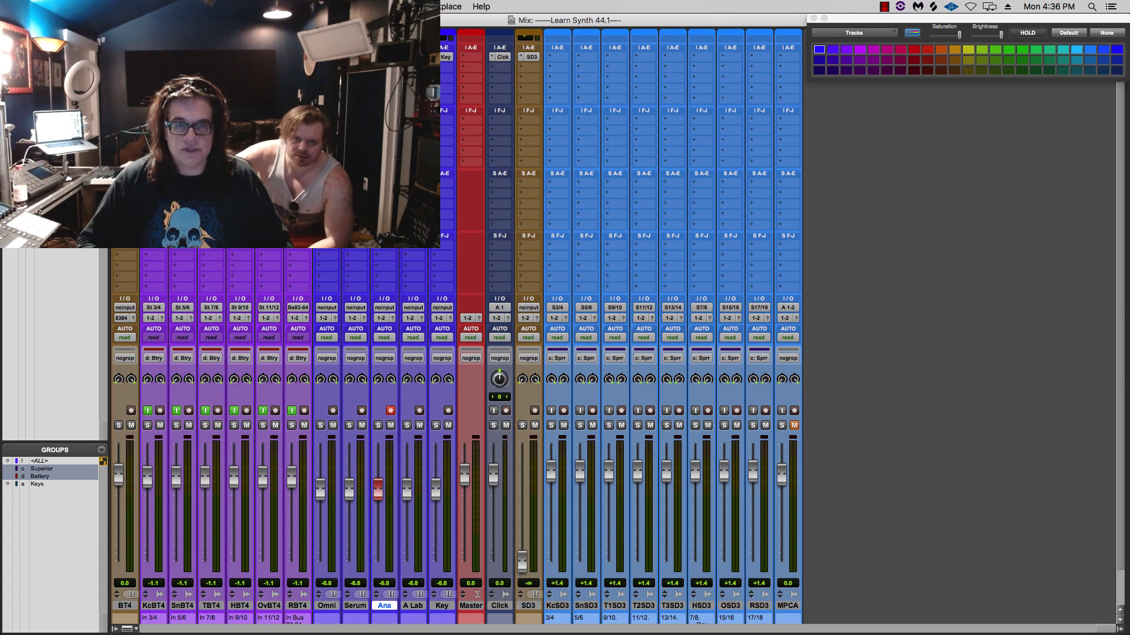
Open Analog Lab 4 on the A Lab track, look at its plug-in preset choices, and position its window beside the webcam
click(413, 57)
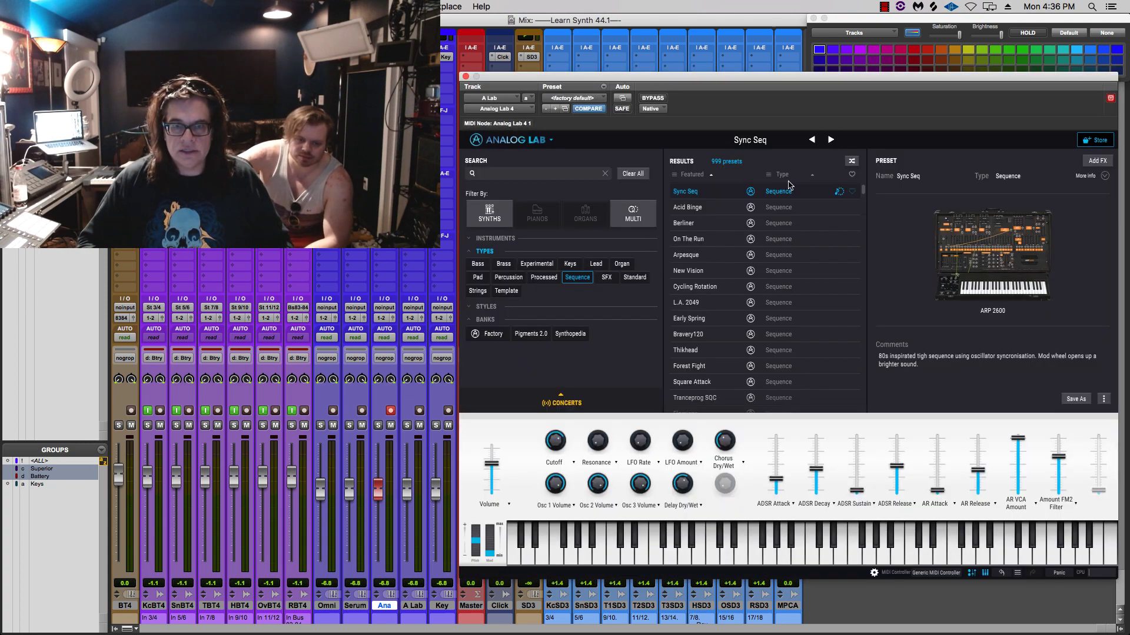
drag(669, 75, 631, 84)
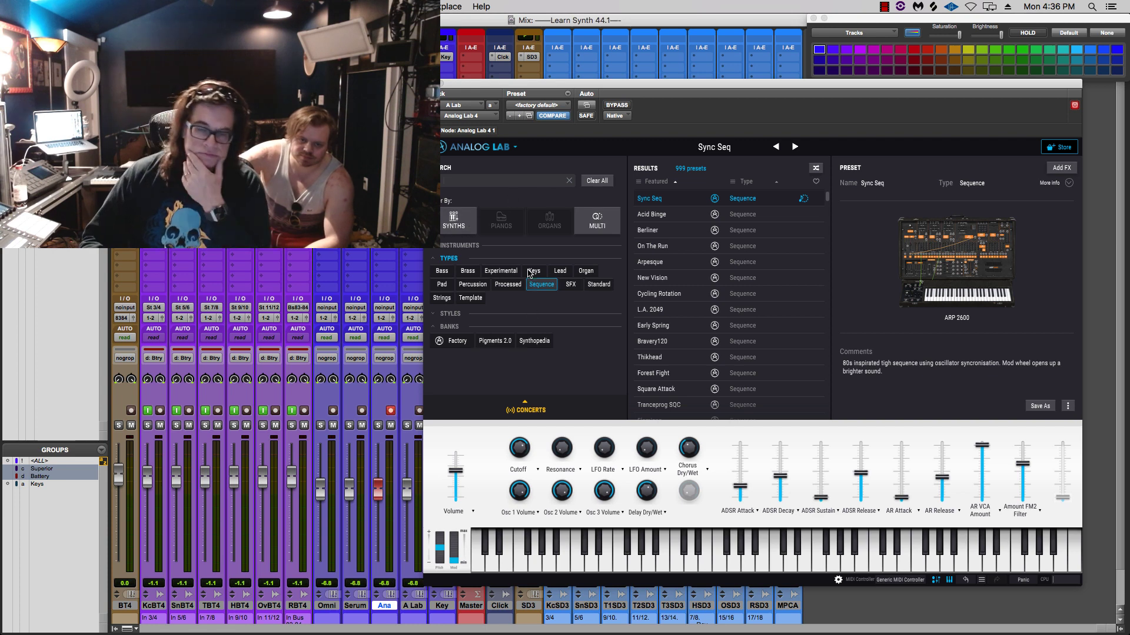
click(547, 106)
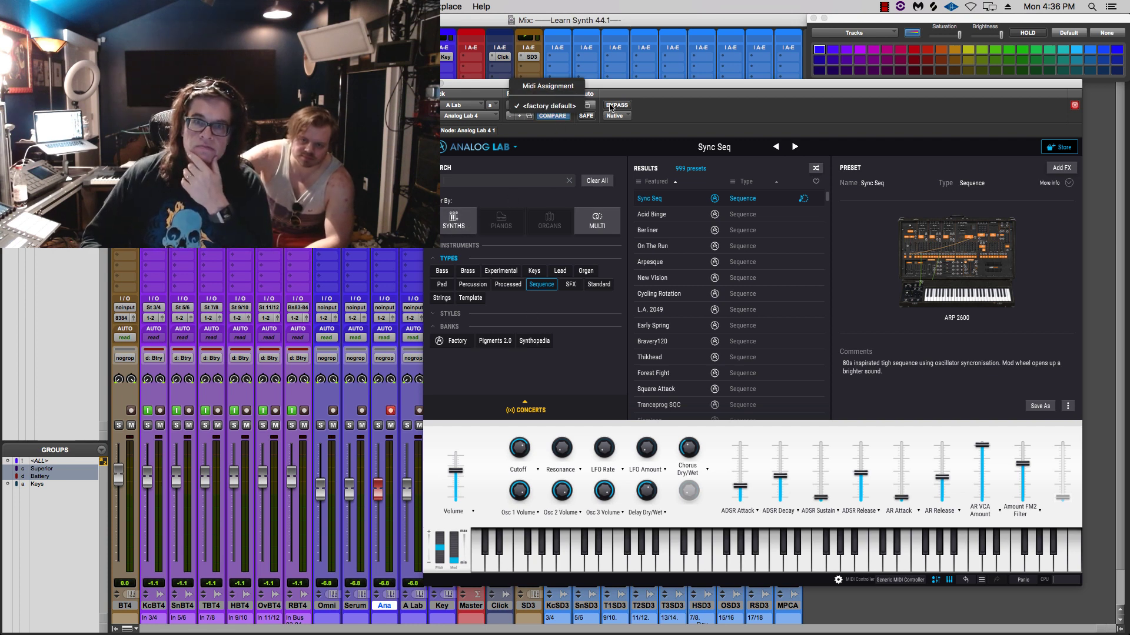
click(702, 121)
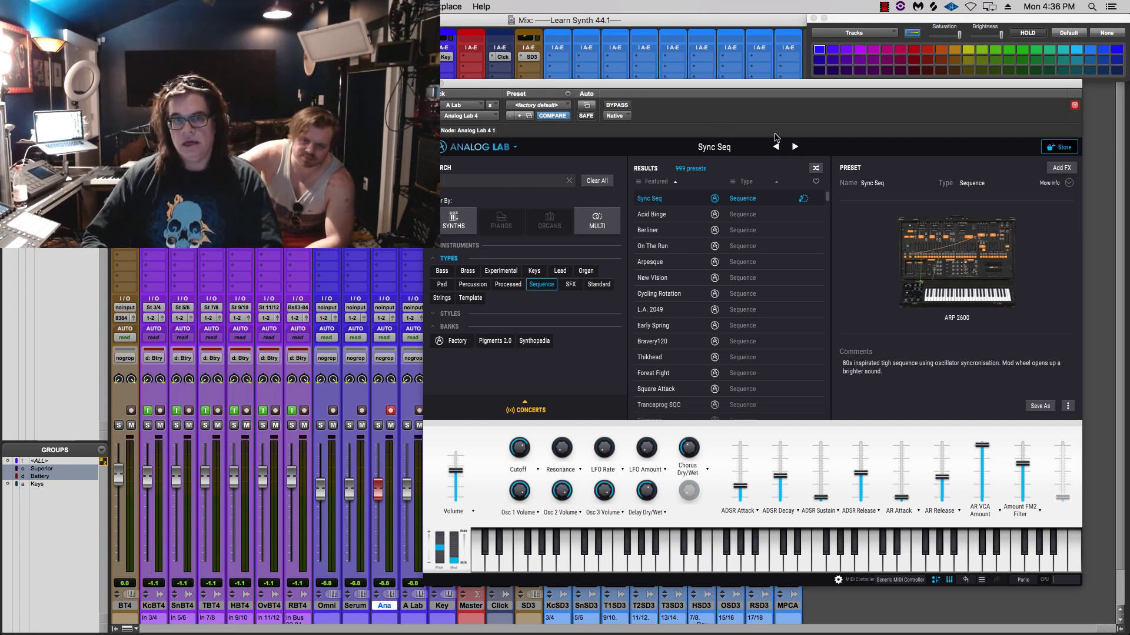
drag(663, 84, 680, 81)
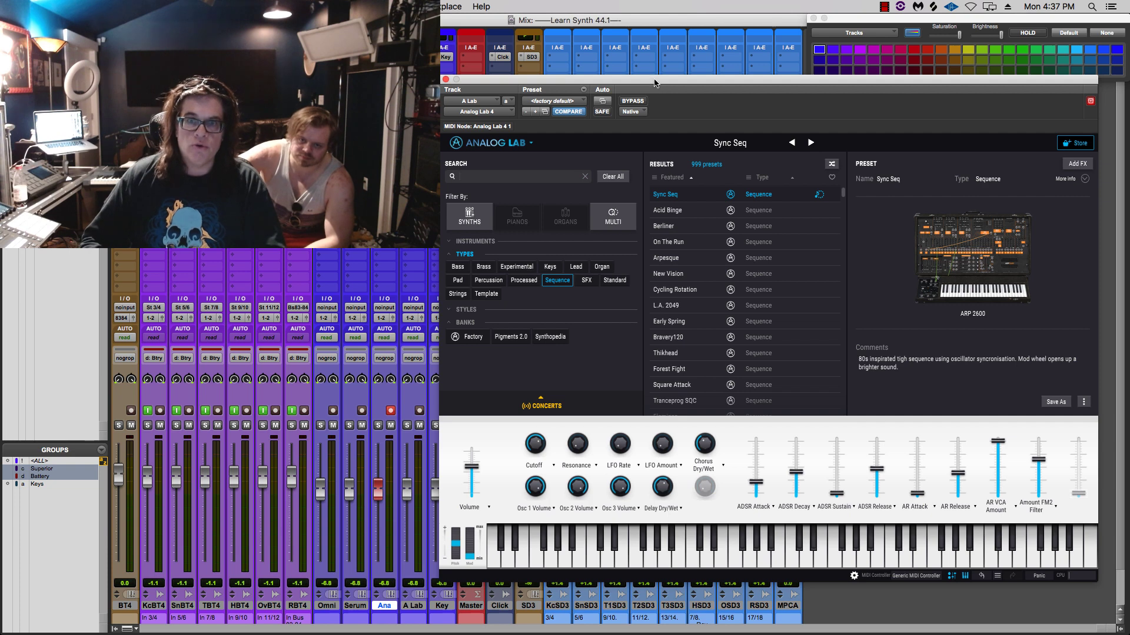
drag(658, 89, 653, 89)
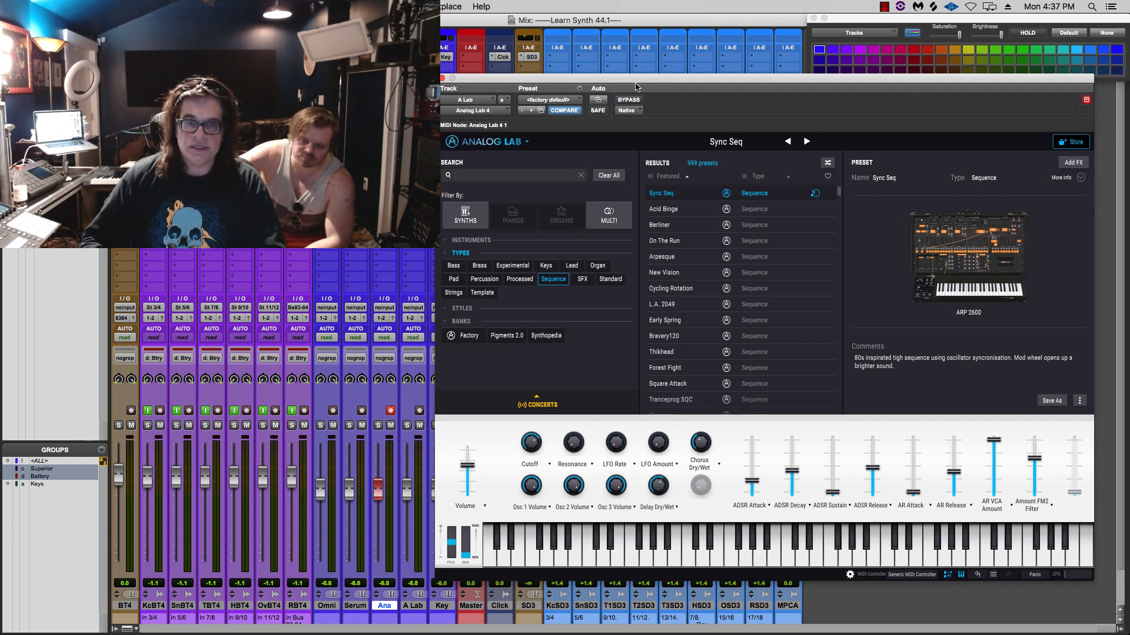
Expand Analog Lab's instrument filters, remove the Sequence type filter, and filter the presets by ARP 2600
click(446, 242)
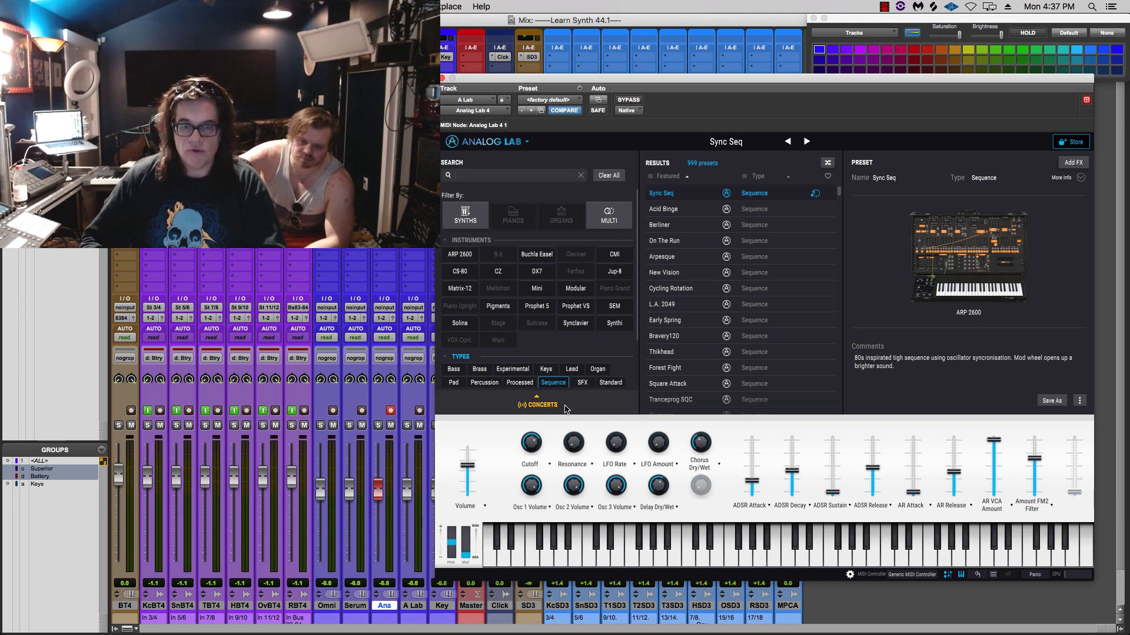
click(548, 383)
click(453, 254)
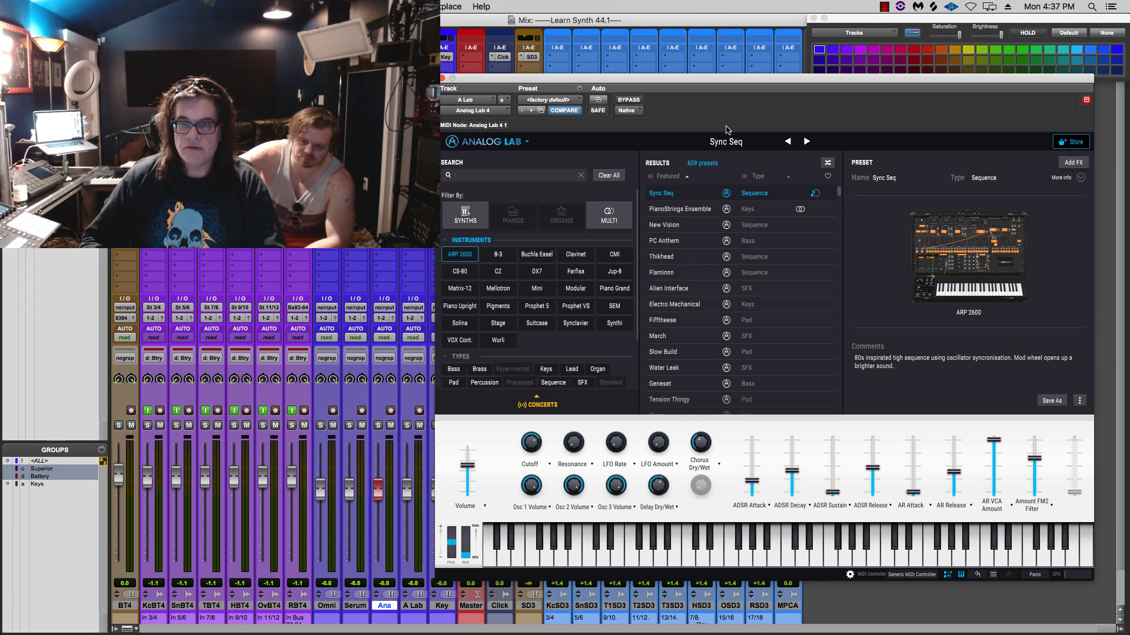
Move the Analog Lab window clear of the synth channel strips and record-arm the A Lab track
drag(712, 81, 606, 76)
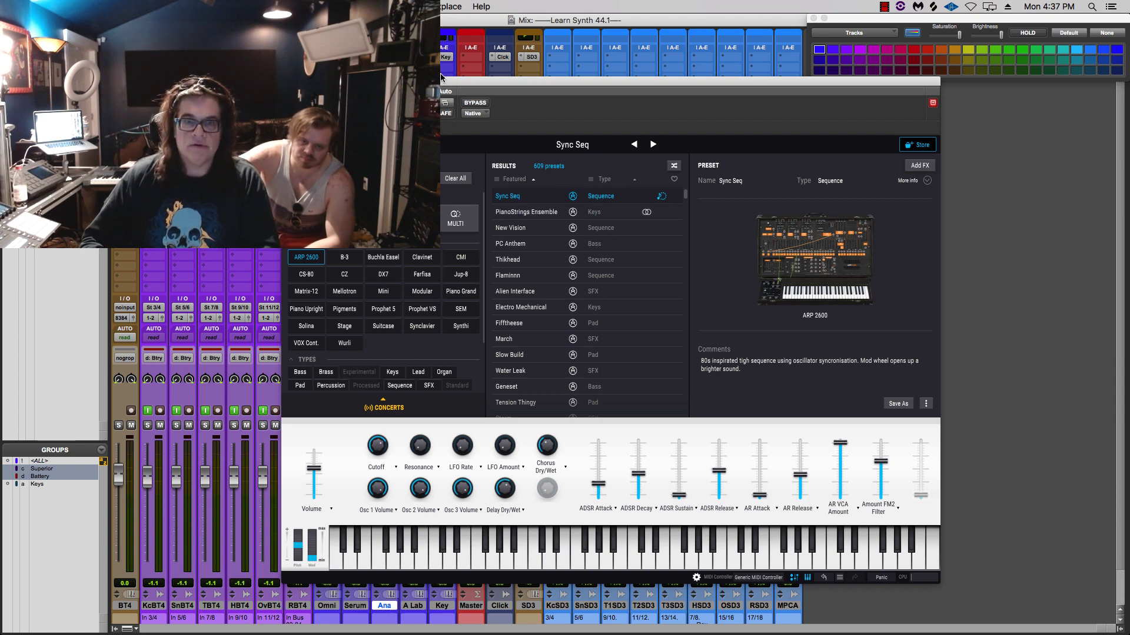
drag(441, 78, 772, 86)
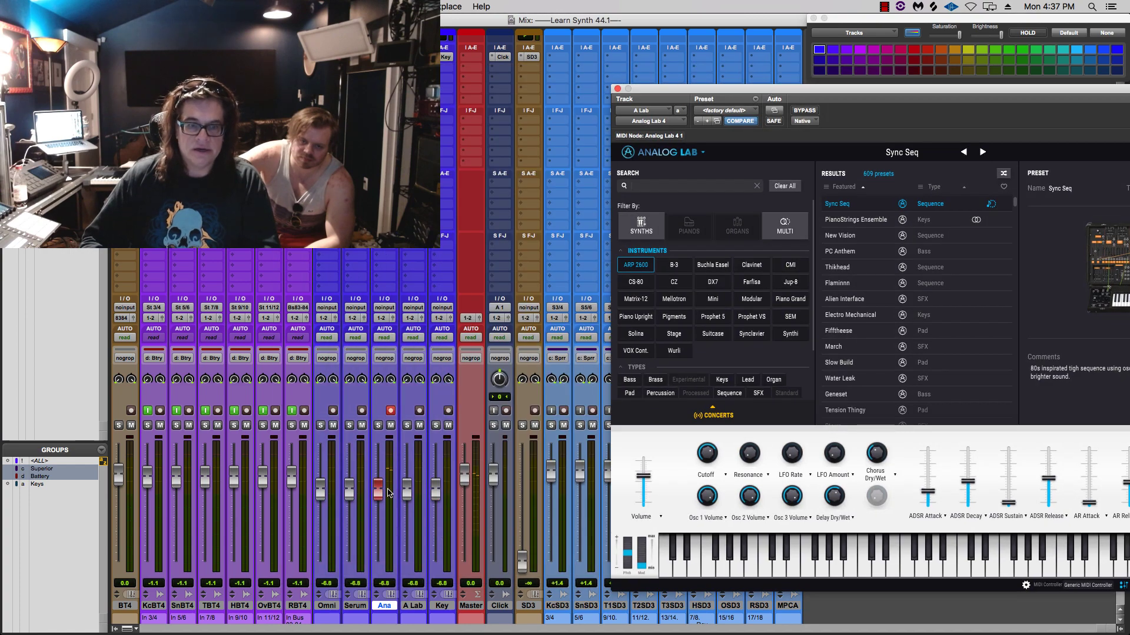
click(419, 410)
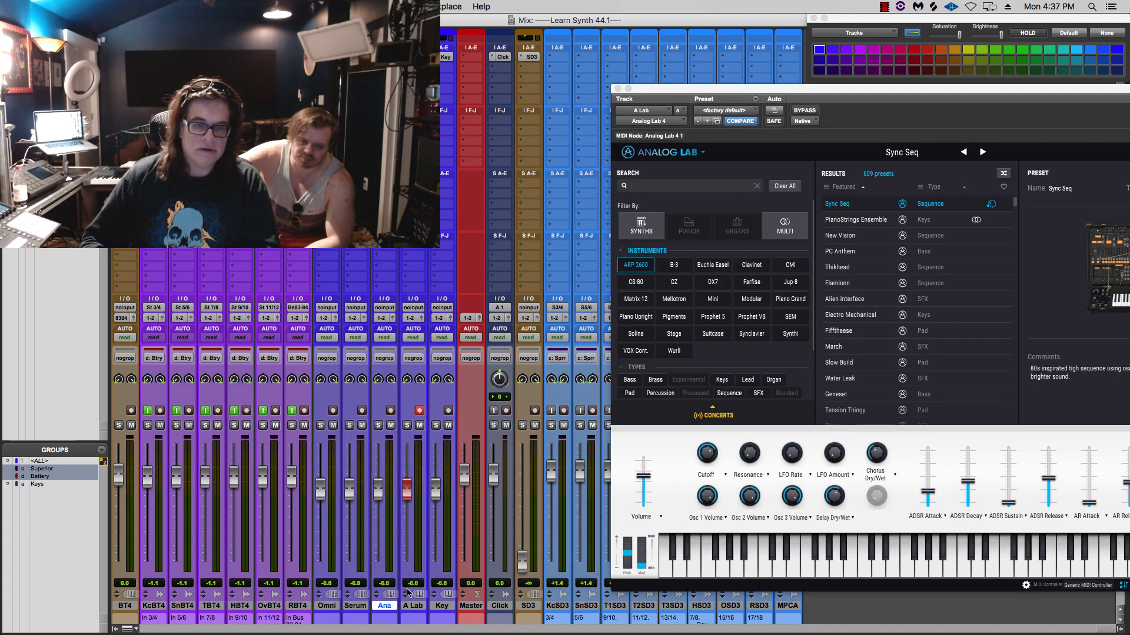
Select the A Lab track and replace Analog Lab's ARP 2600 instrument filter with the Sequence type filter
click(413, 606)
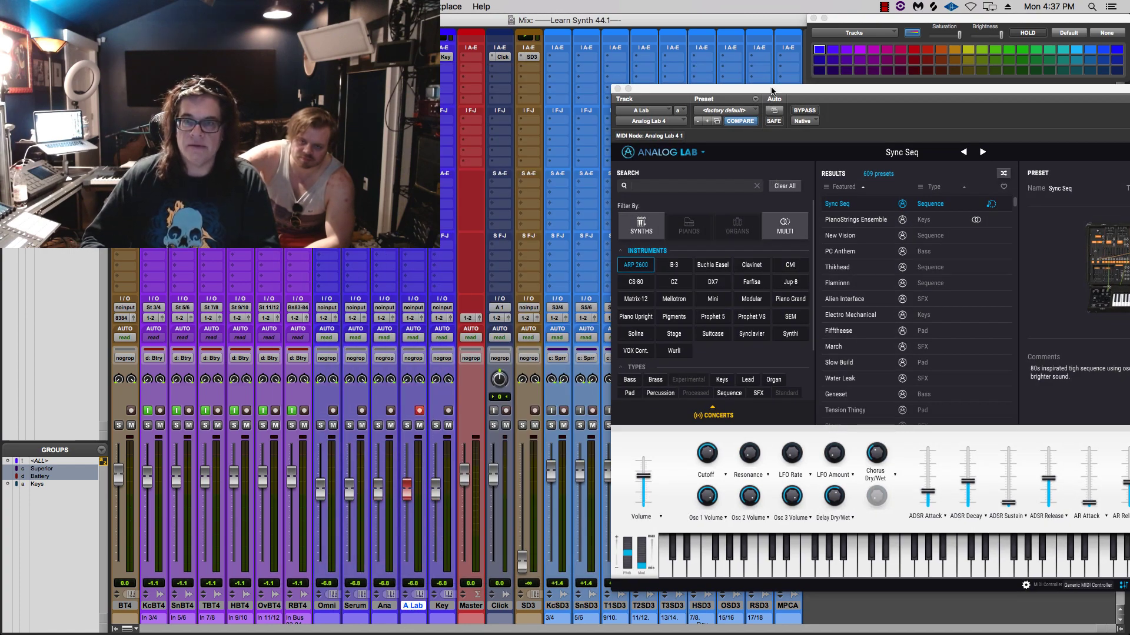
drag(771, 90, 454, 88)
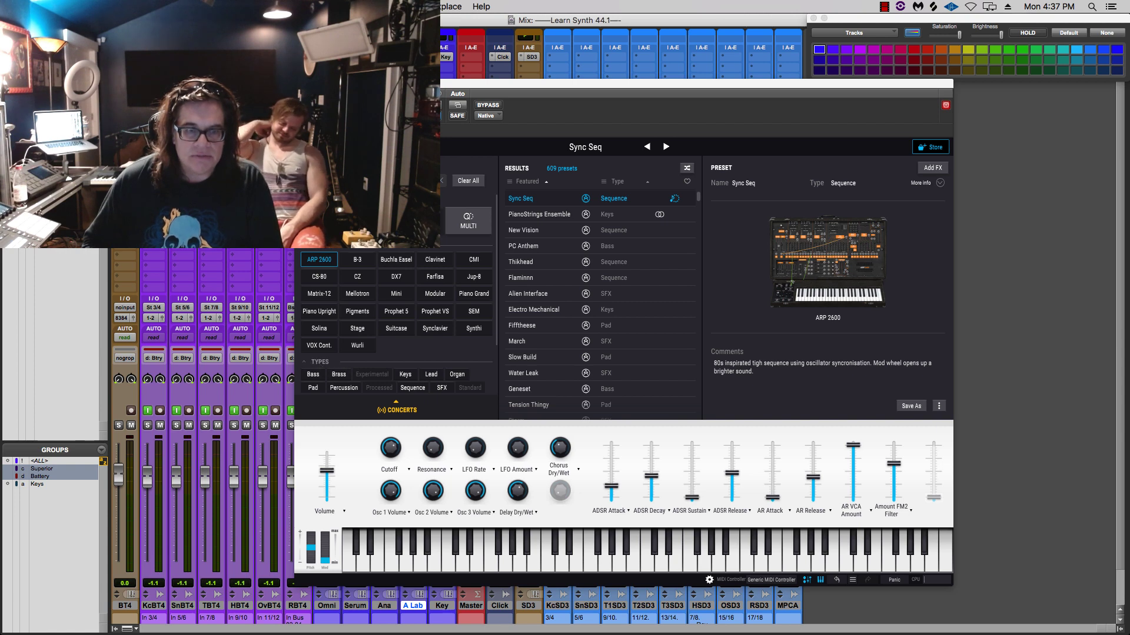
click(318, 260)
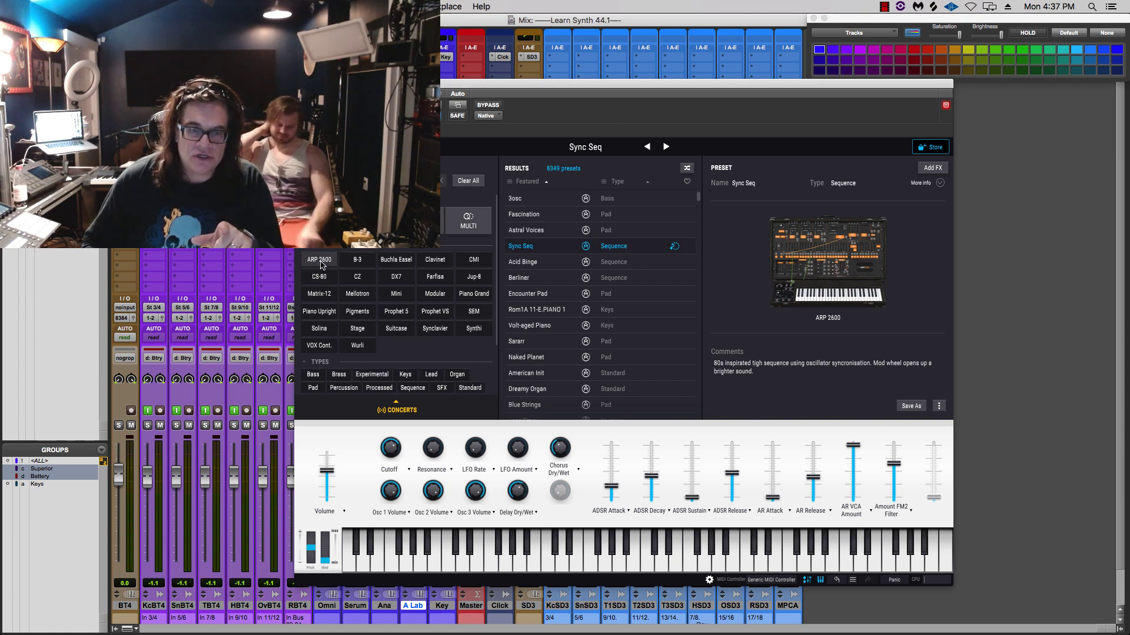
click(411, 388)
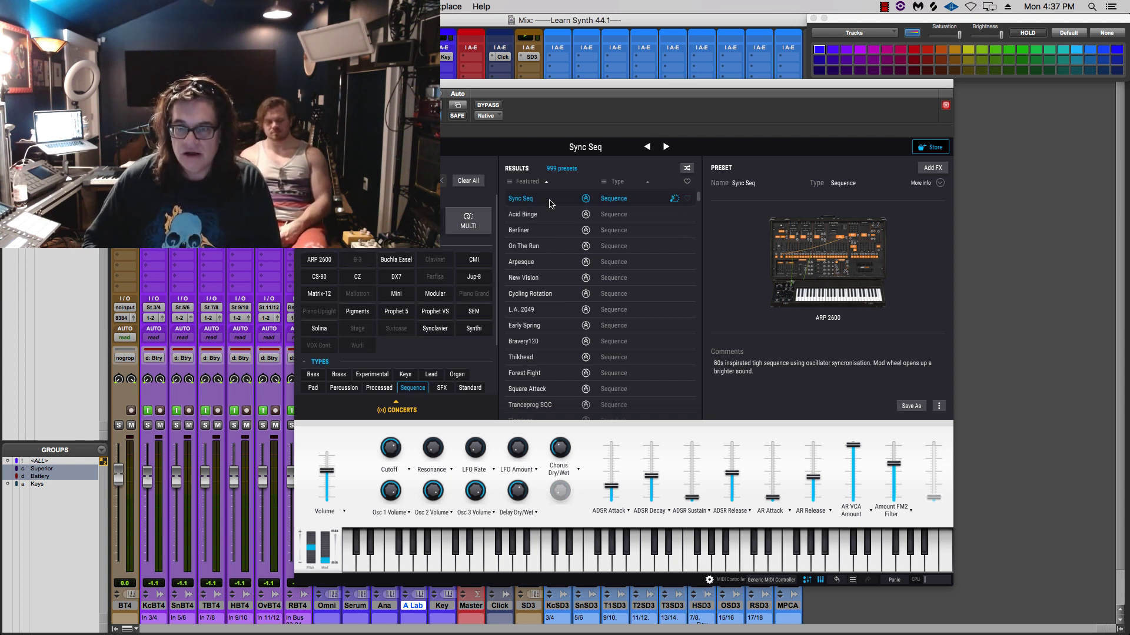
Audition the Sequence presets Acid Binge, Berliner and On The Run, and return to Berliner
key(Down)
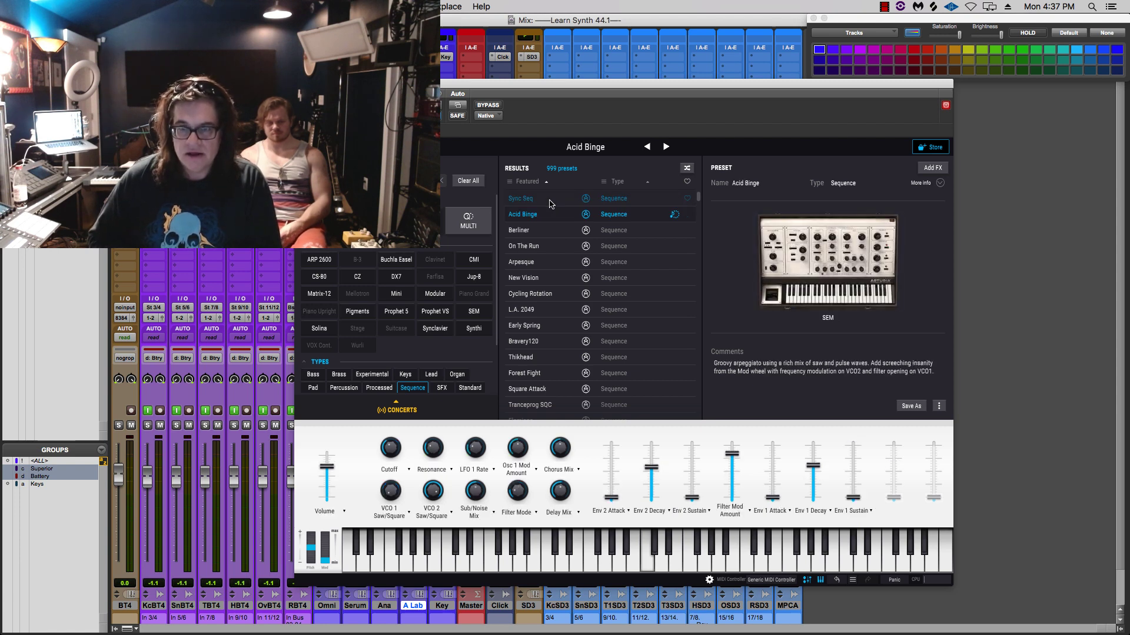
key(Down)
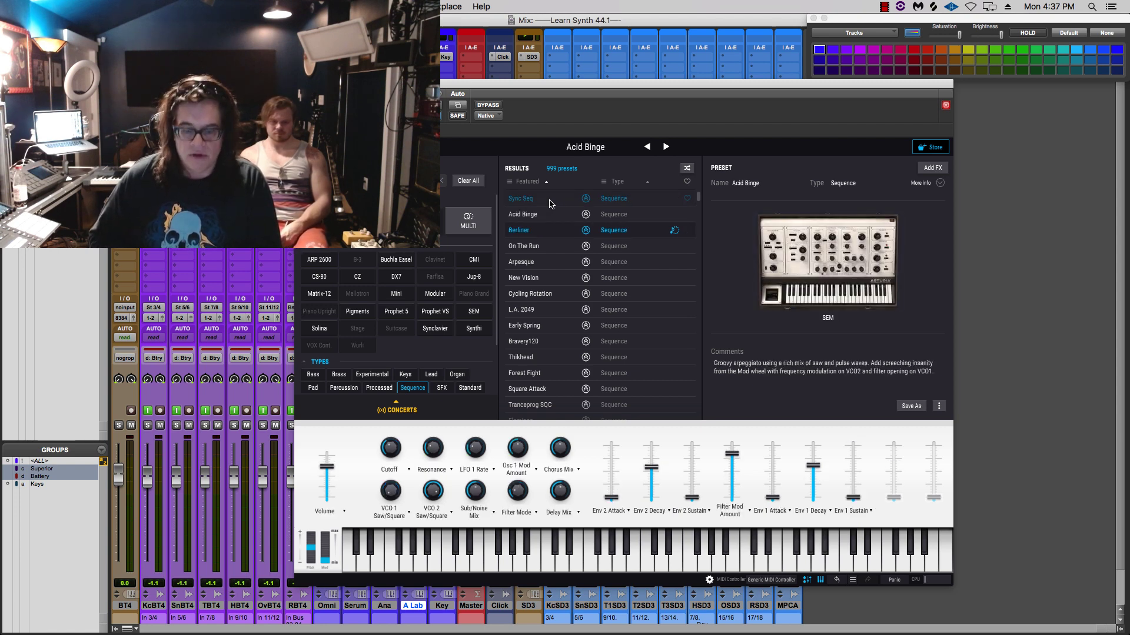
key(Down)
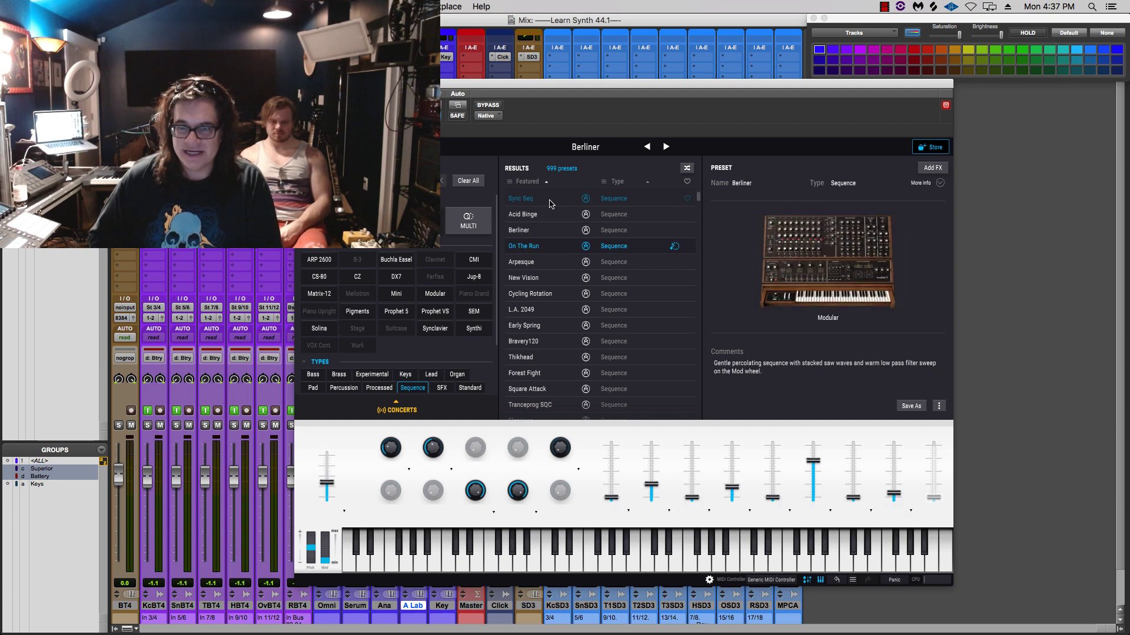
key(Up)
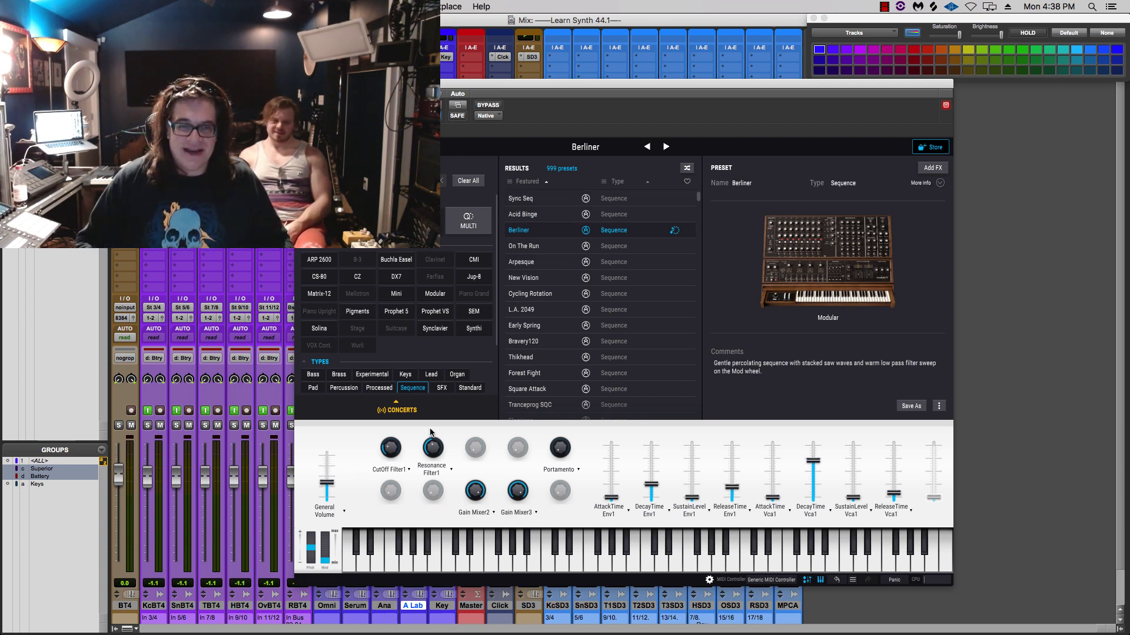
Replace the Sequence filter with the DX7 instrument filter and load the Rom1A 11-E.PIANO 1 preset
click(412, 388)
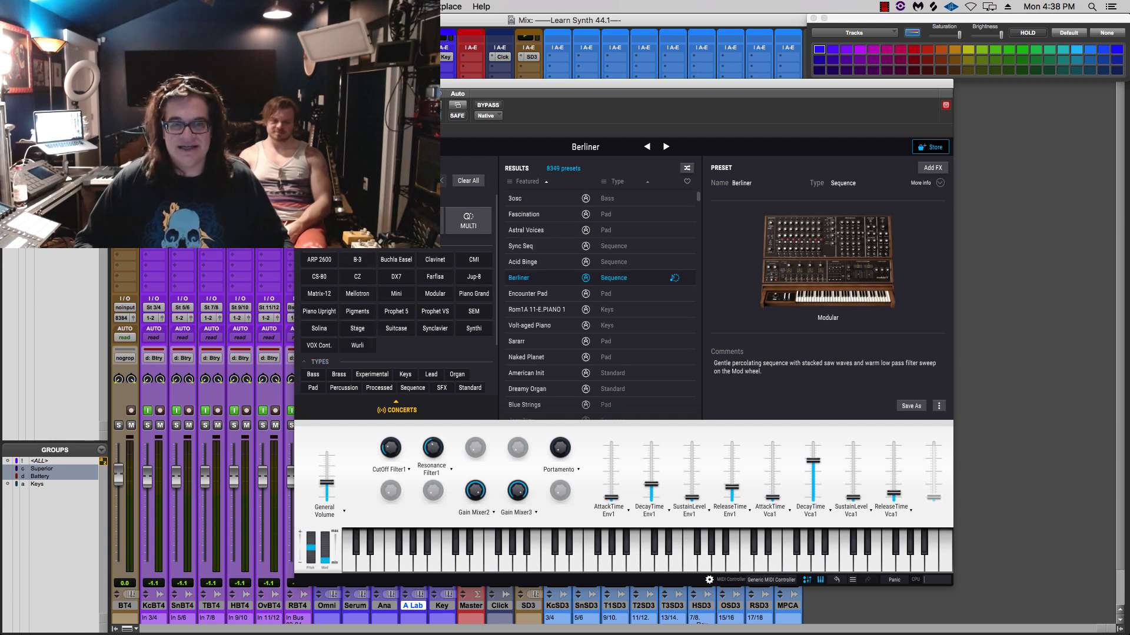
drag(406, 90, 481, 74)
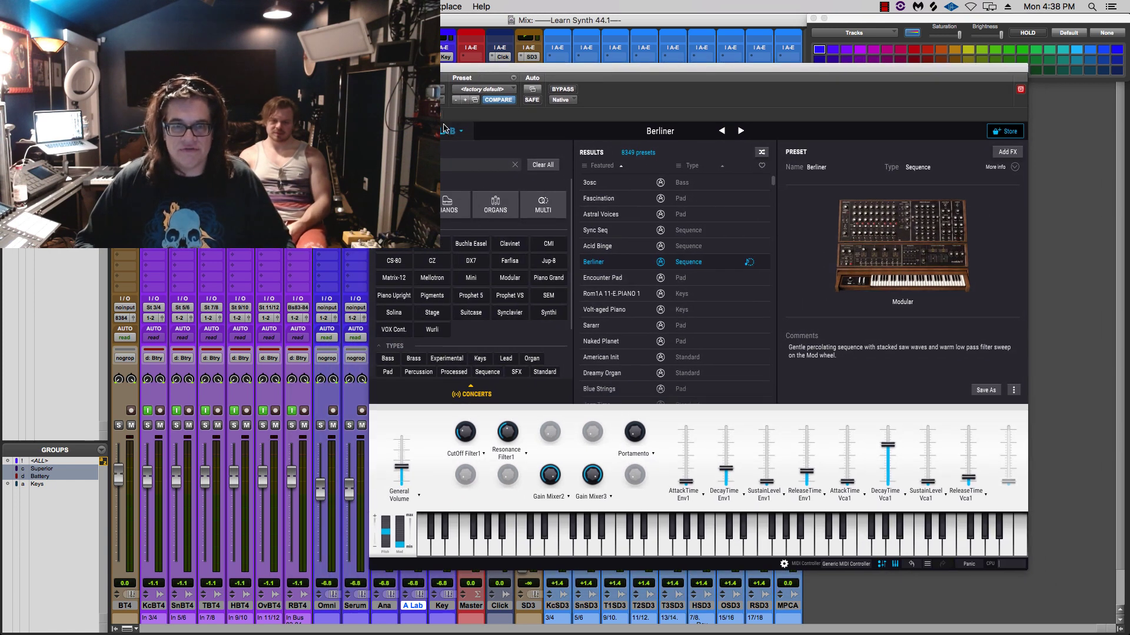
click(473, 263)
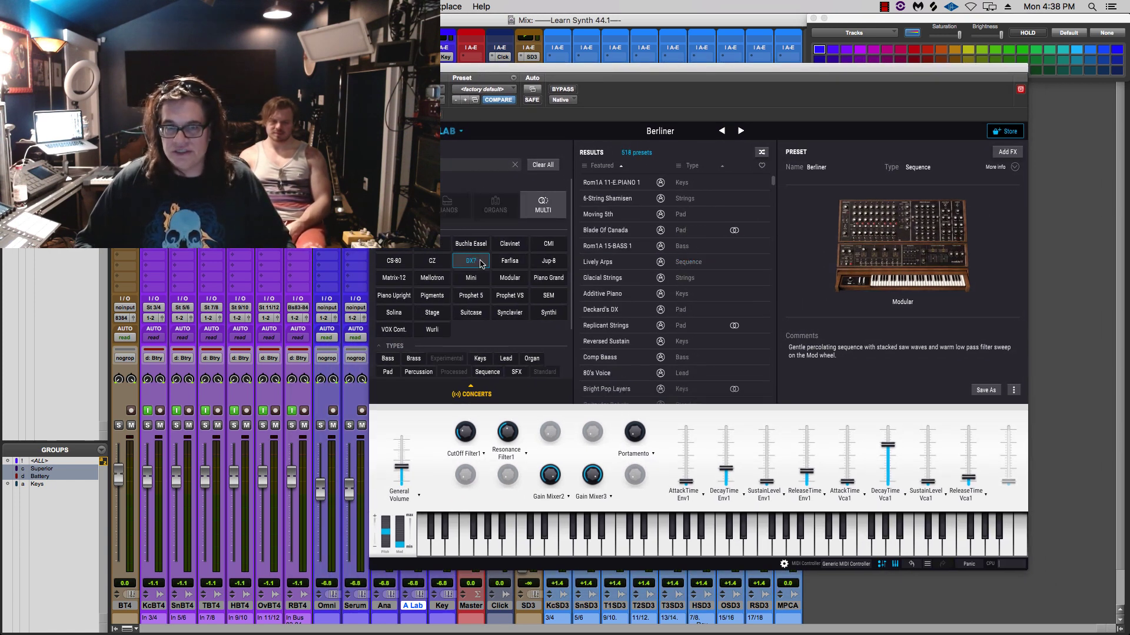
click(611, 184)
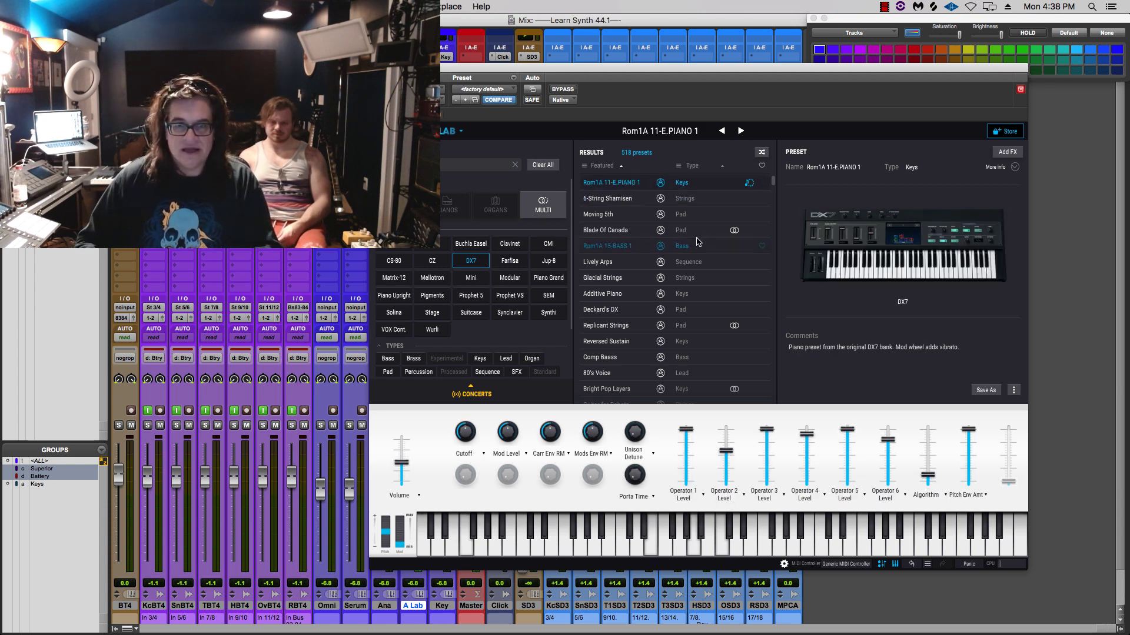
Filter the presets by Matrix-12, load Encounter Pad, and look over its full instrument view before returning to the preset list
click(401, 279)
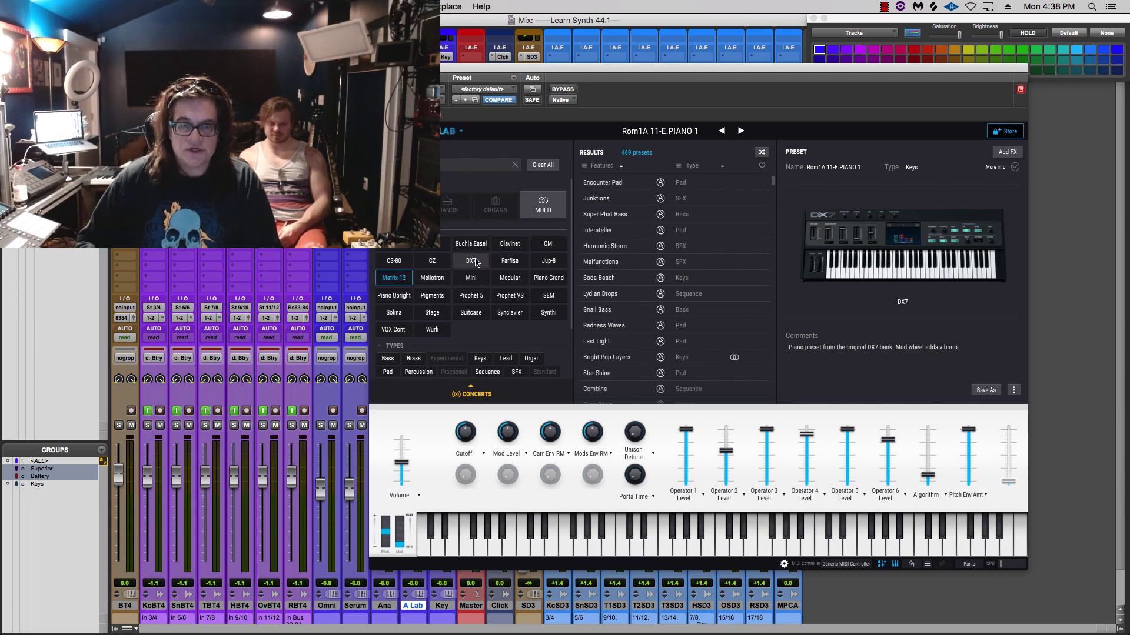
click(612, 185)
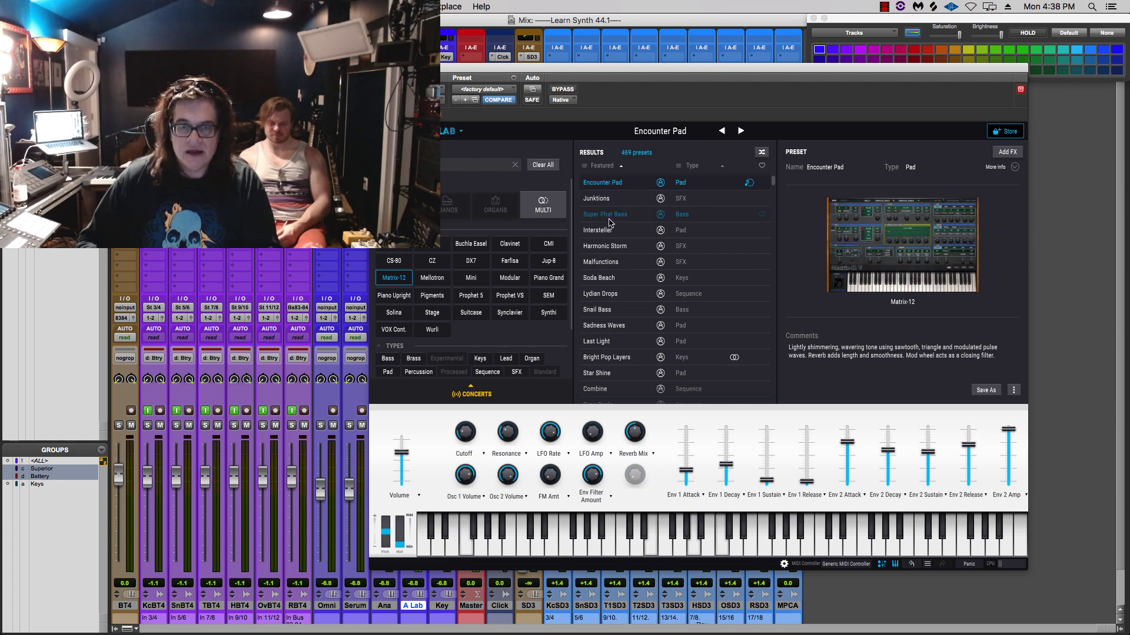
click(902, 247)
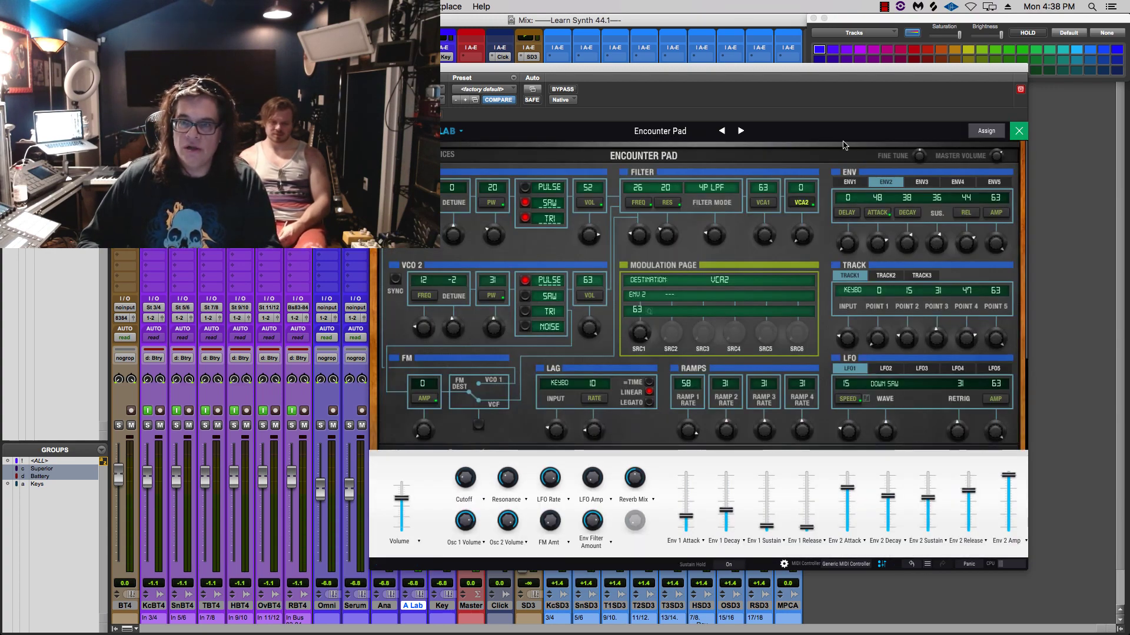
scroll(1026, 188, down, 3)
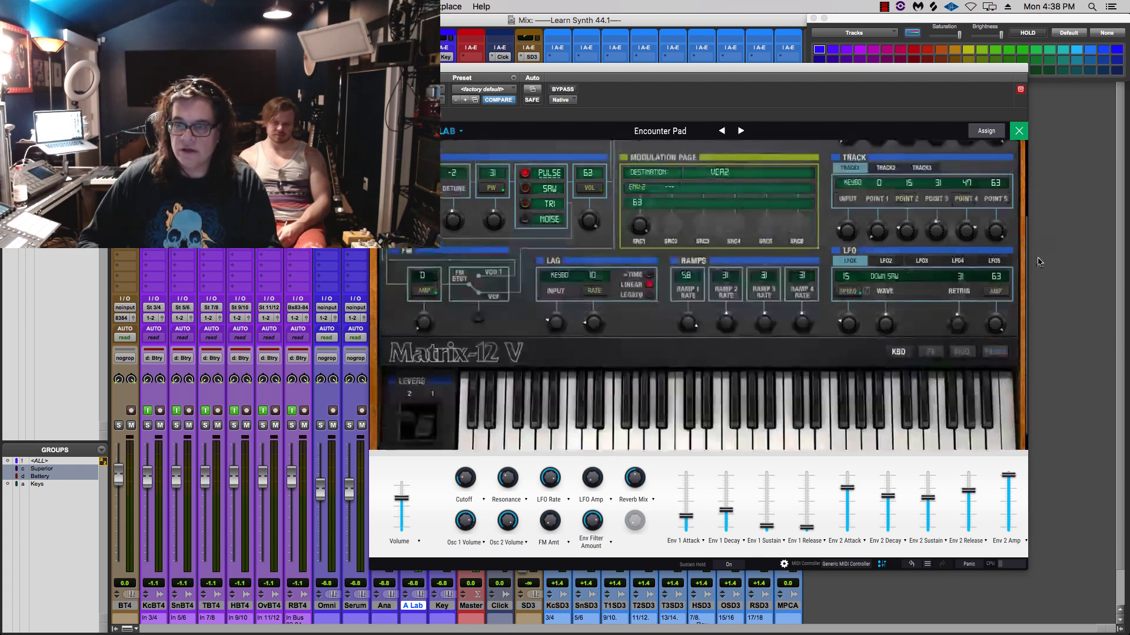
scroll(1033, 247, up, 3)
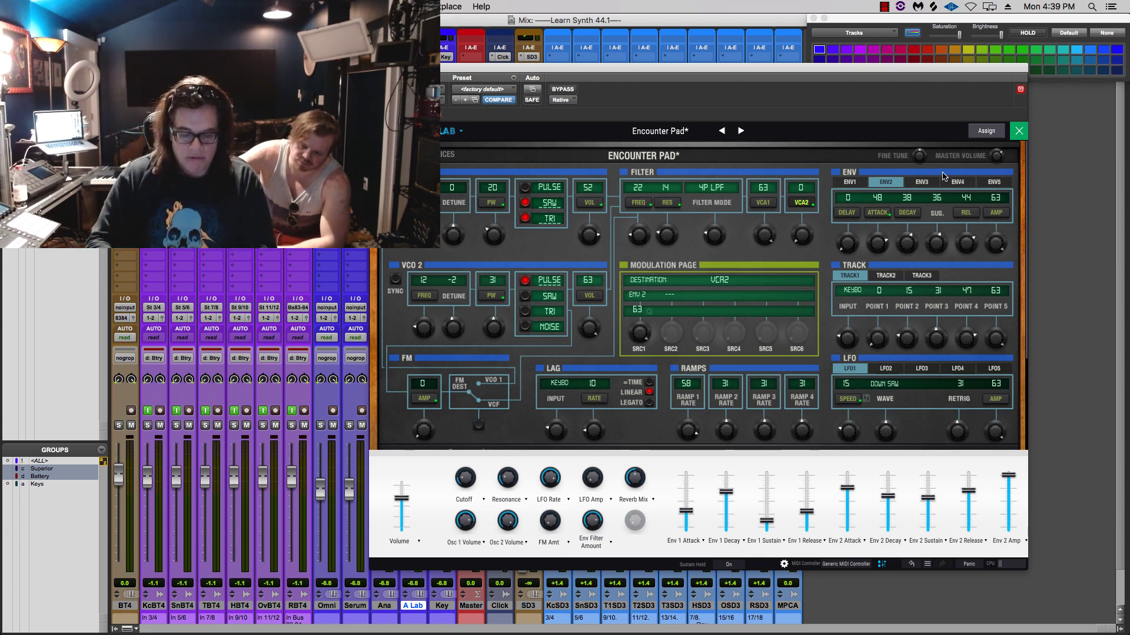
click(1023, 134)
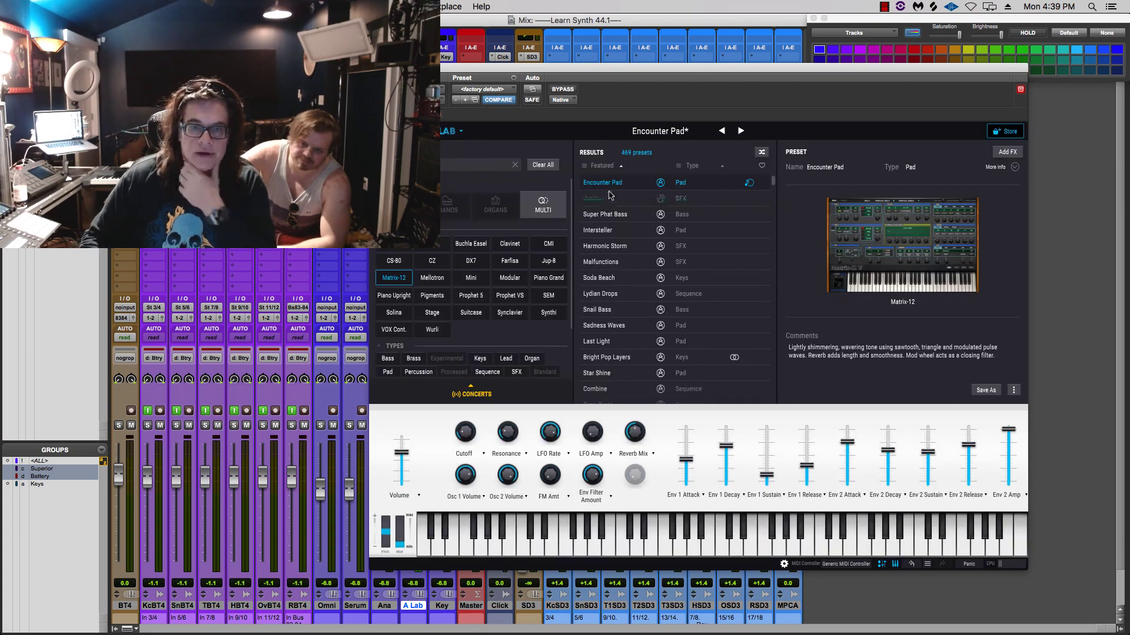
Filter the presets by Mellotron, load Strawberry Flutes, and open its instrument view with the lid raised
click(447, 278)
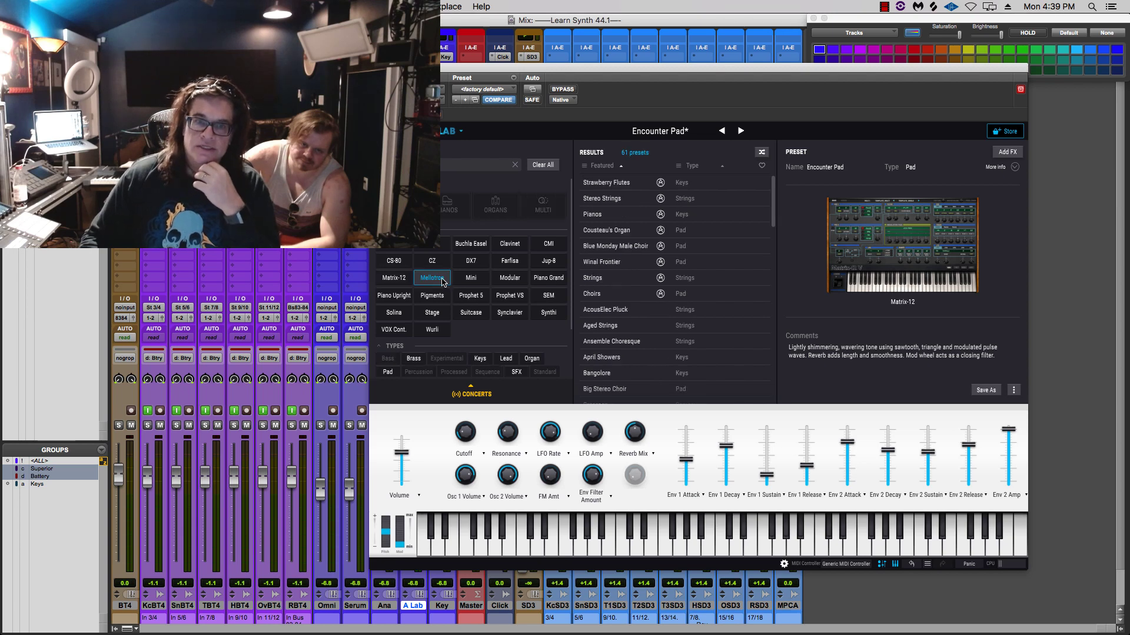
click(621, 185)
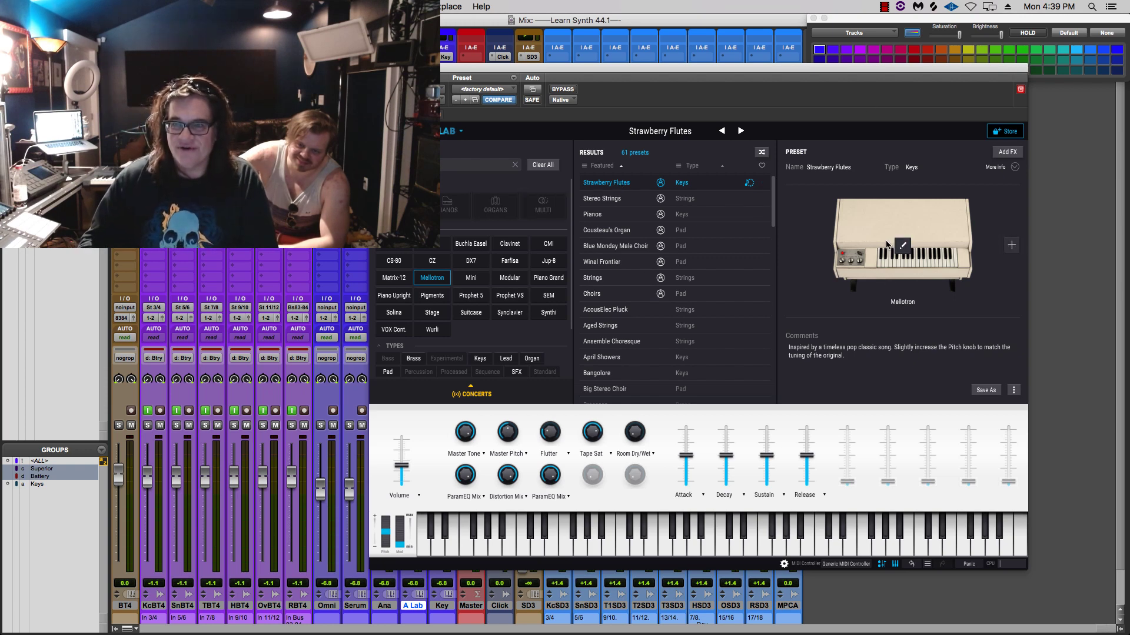
click(903, 246)
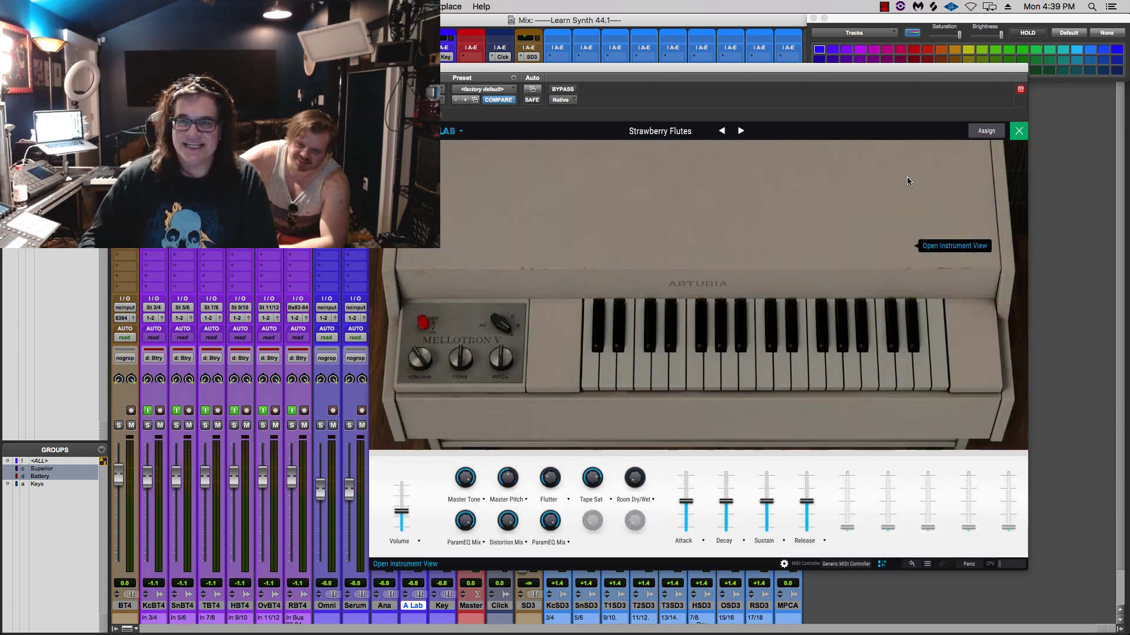
click(727, 203)
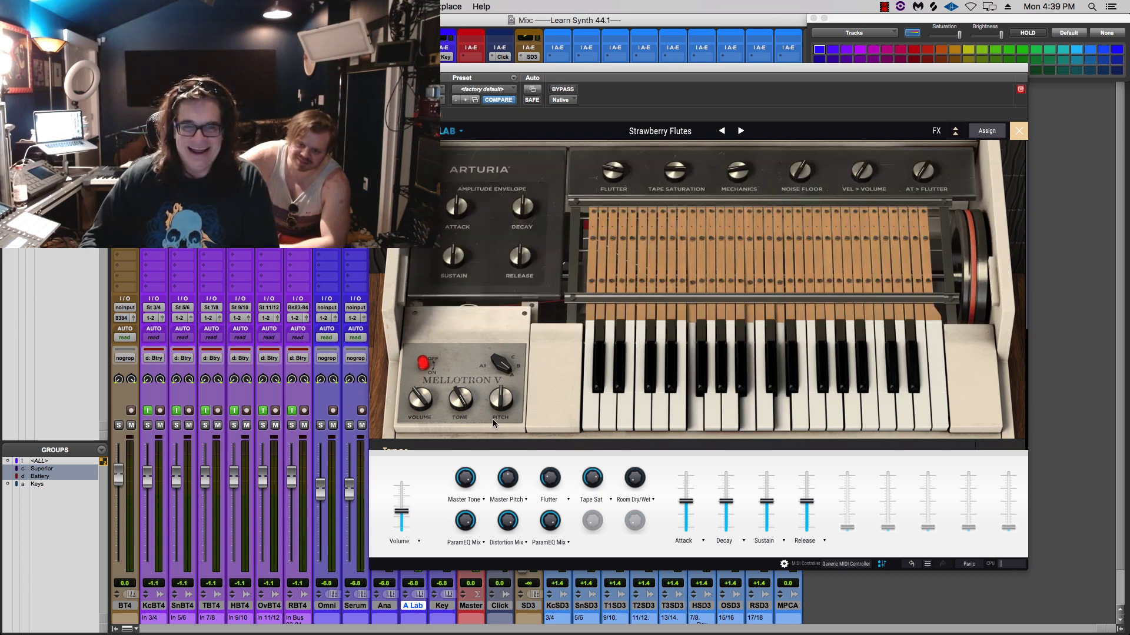
Adjust the Mellotron's track selector to 83% A 17% B, its tone, and its flutter to 0.00, and close the instrument view
mouse_move(501, 364)
mouse_down()
mouse_move(502, 343)
mouse_move(501, 353)
mouse_up()
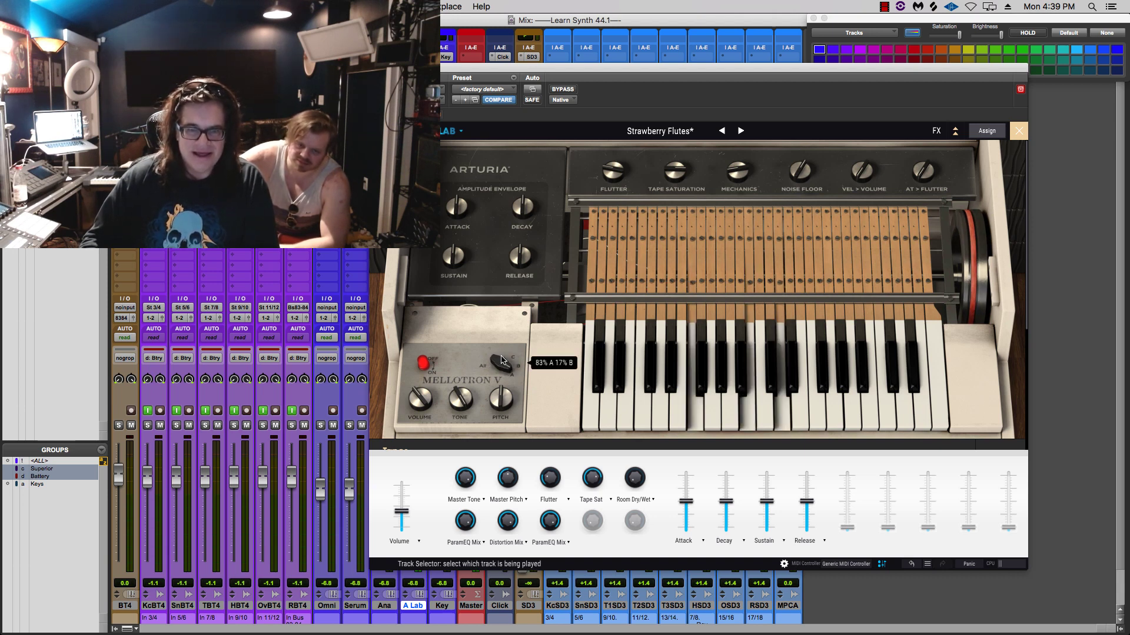
mouse_move(463, 401)
mouse_down()
mouse_move(462, 419)
mouse_move(463, 399)
mouse_up()
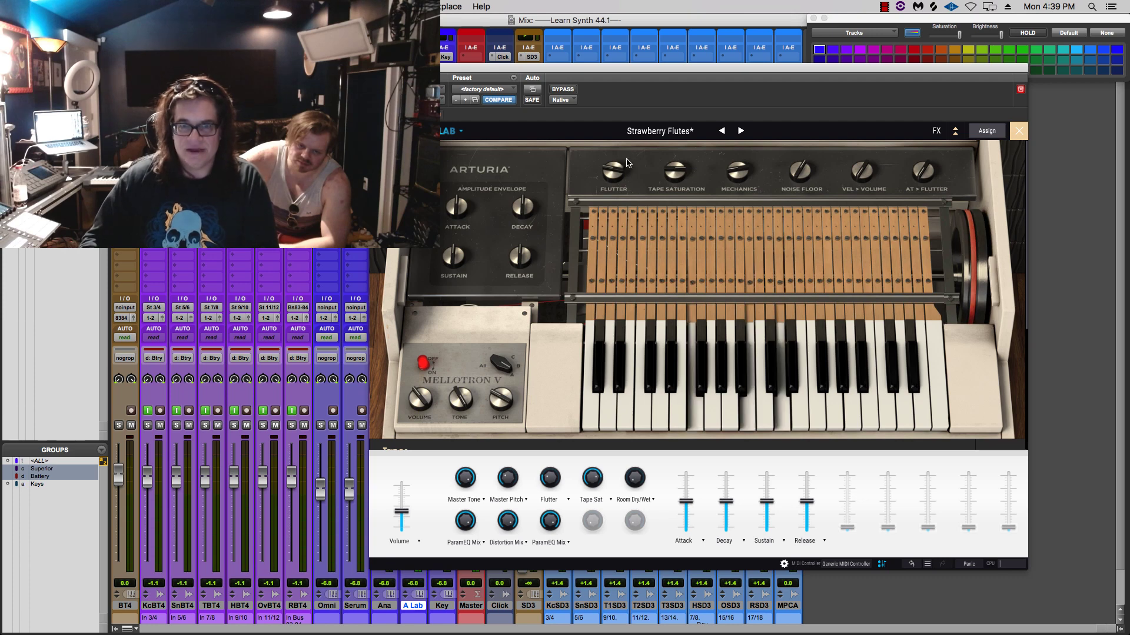
drag(625, 166, 625, 177)
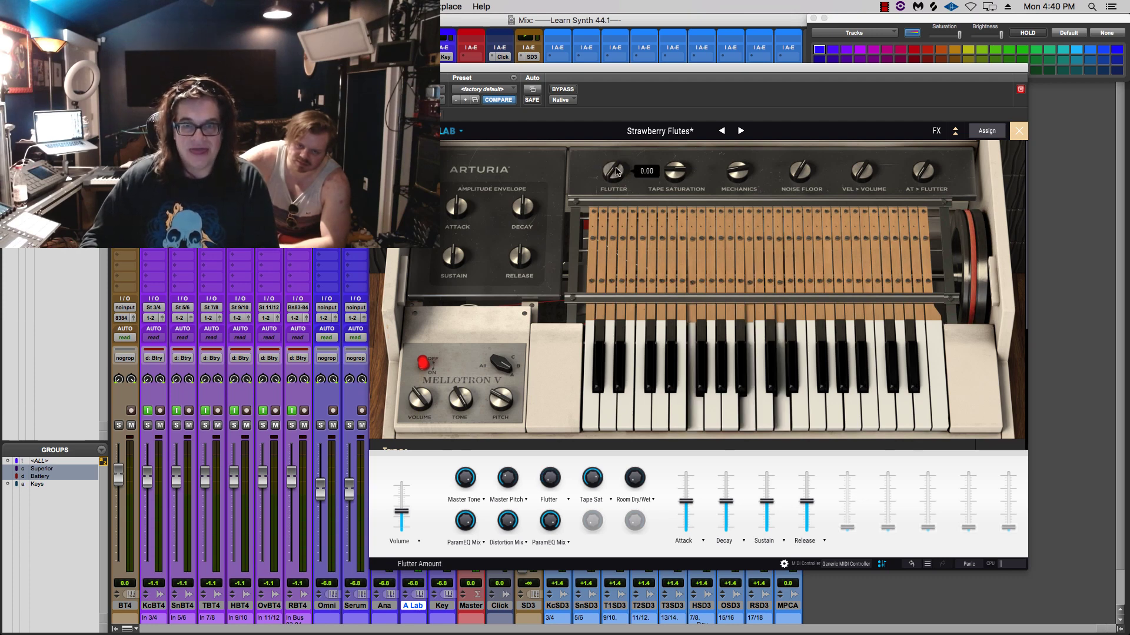
click(1022, 135)
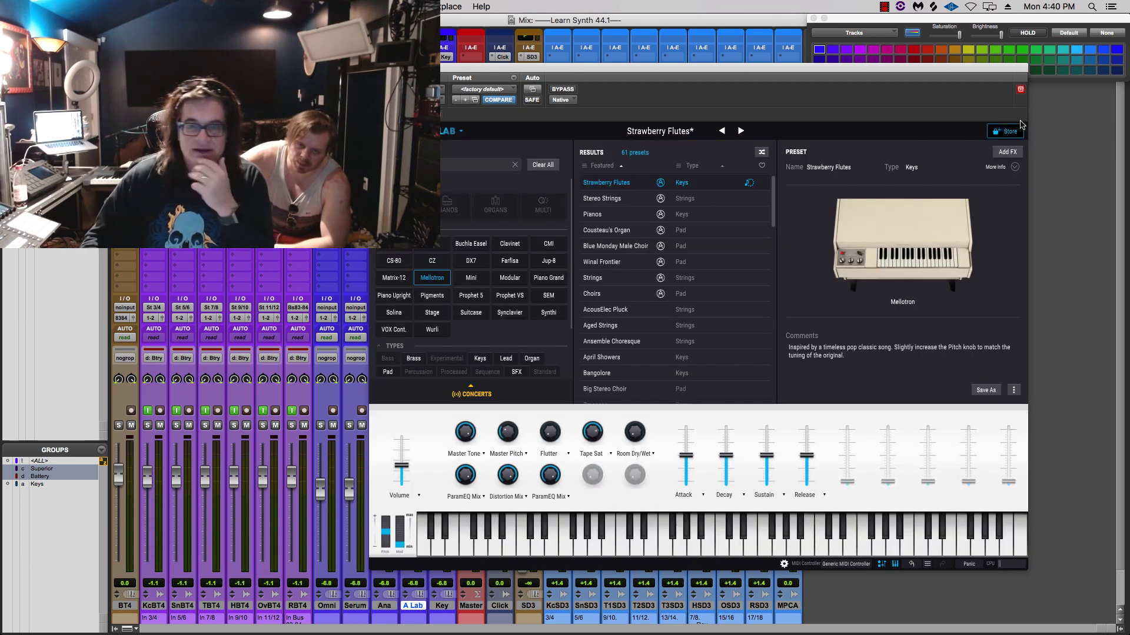
Filter the presets by Mini and audition 3osc, Ring Leader and Arp & Lead
click(472, 282)
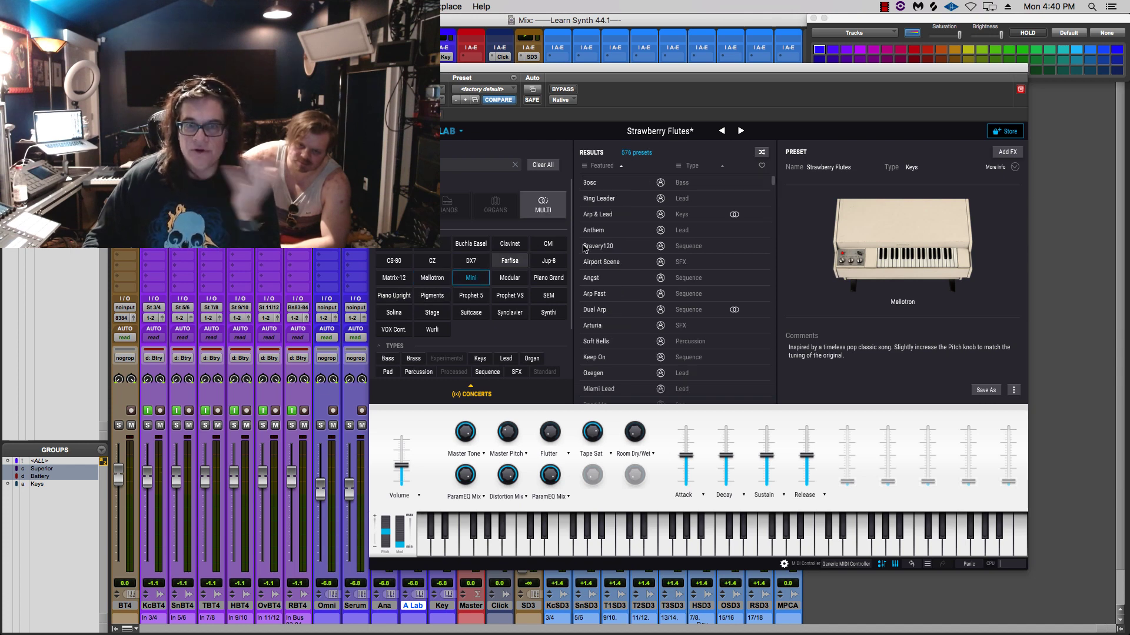
click(611, 183)
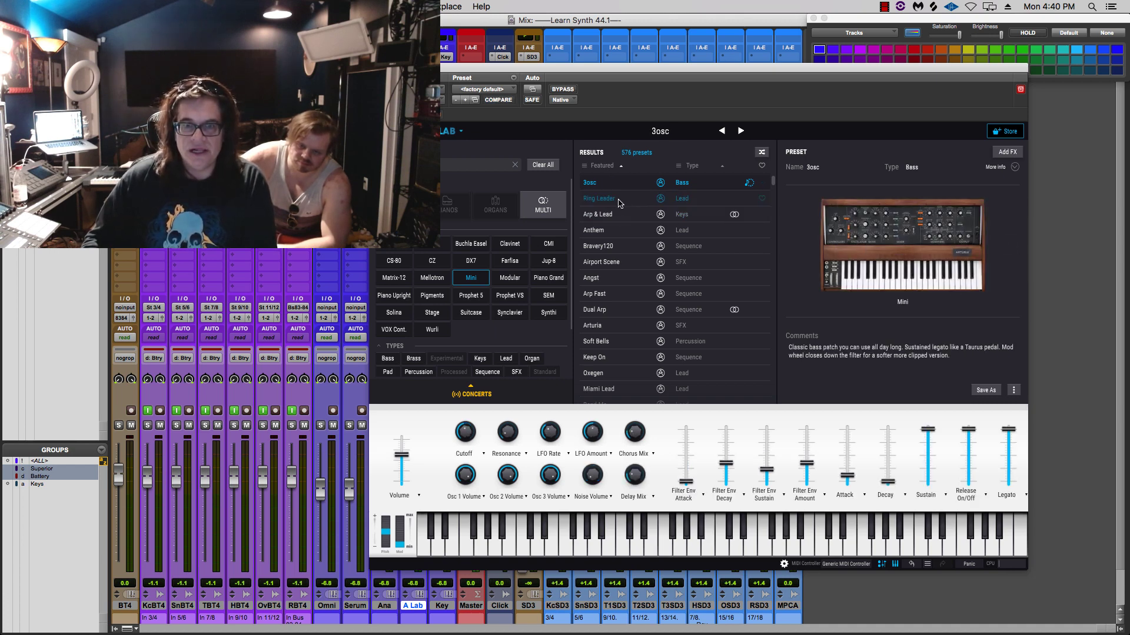
click(618, 200)
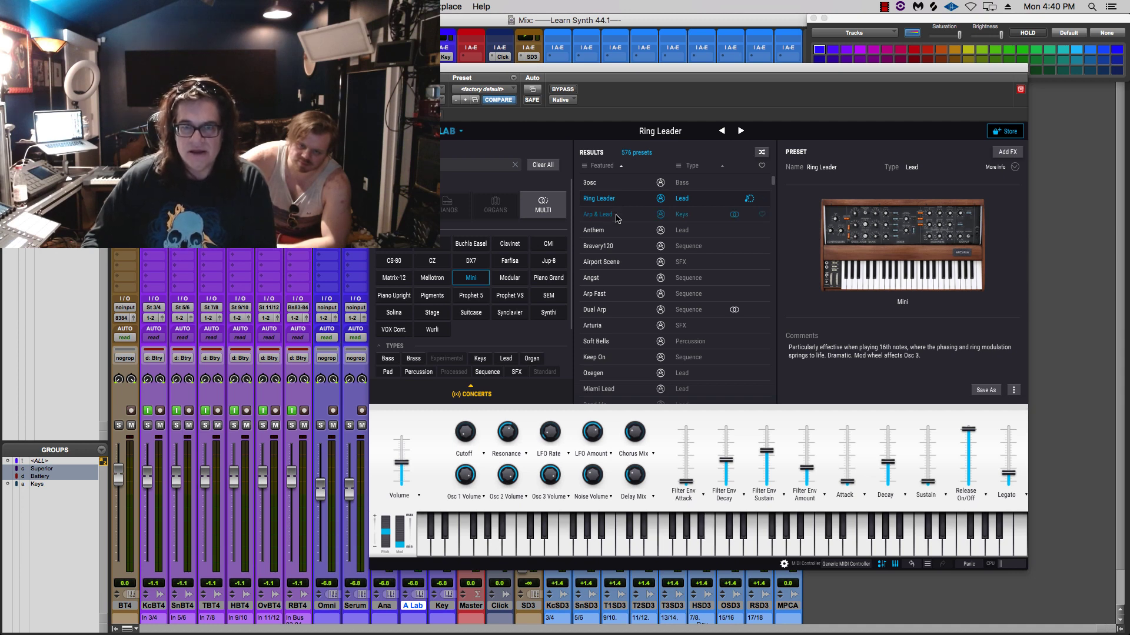
click(617, 219)
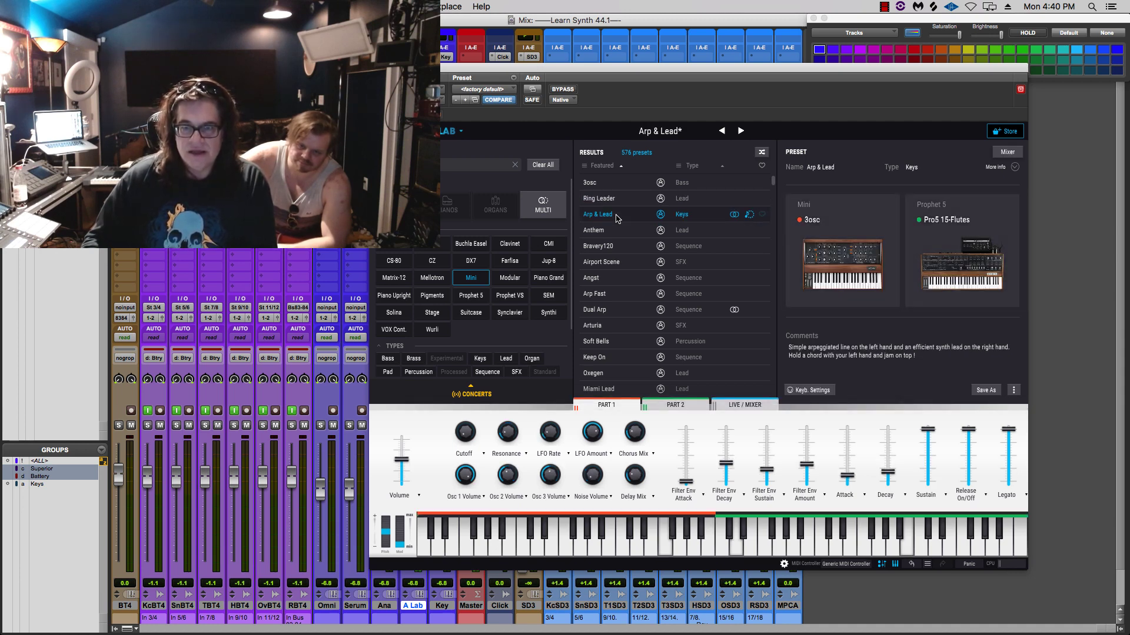
Filter the presets by Modular, load Berliner, and view its patched instrument panel before returning to the preset list
click(511, 278)
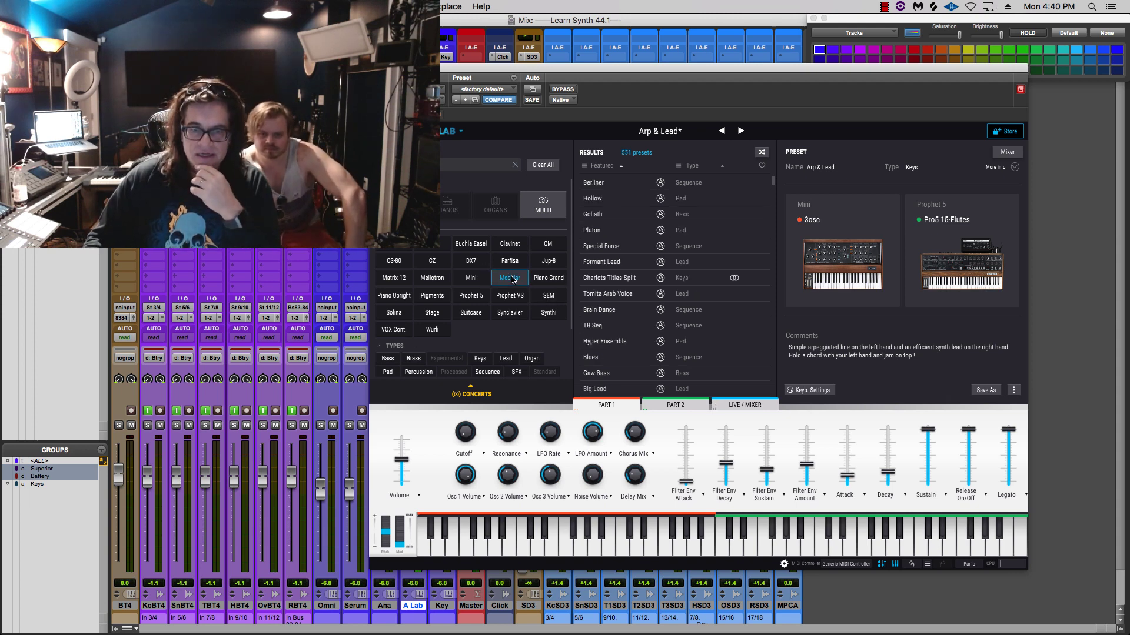
click(593, 183)
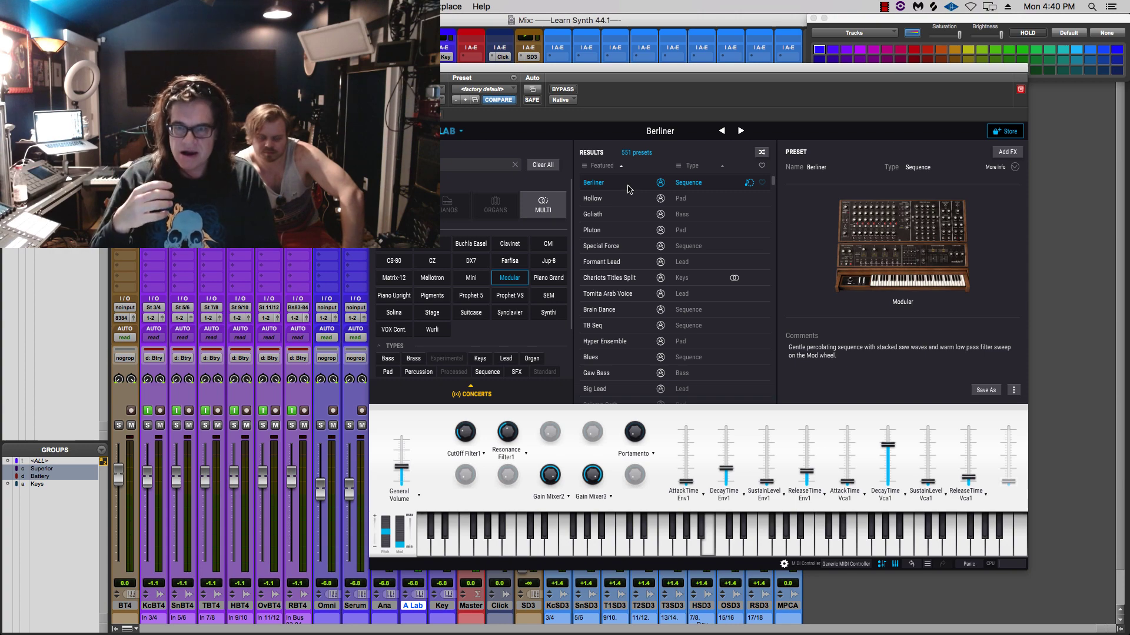
click(905, 247)
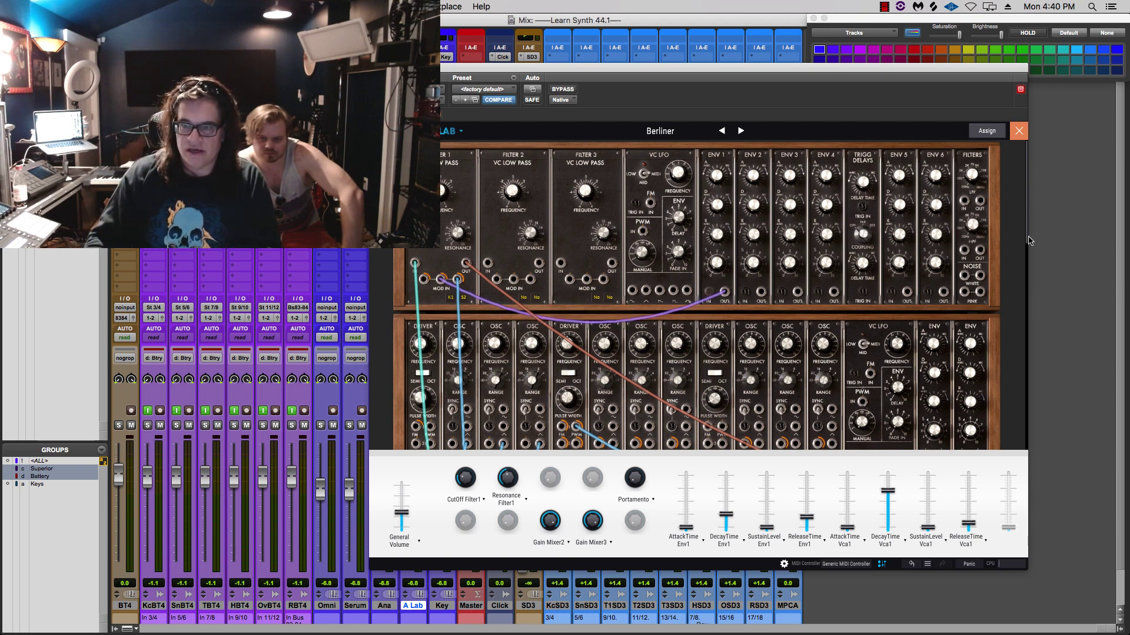
drag(1027, 238, 1042, 104)
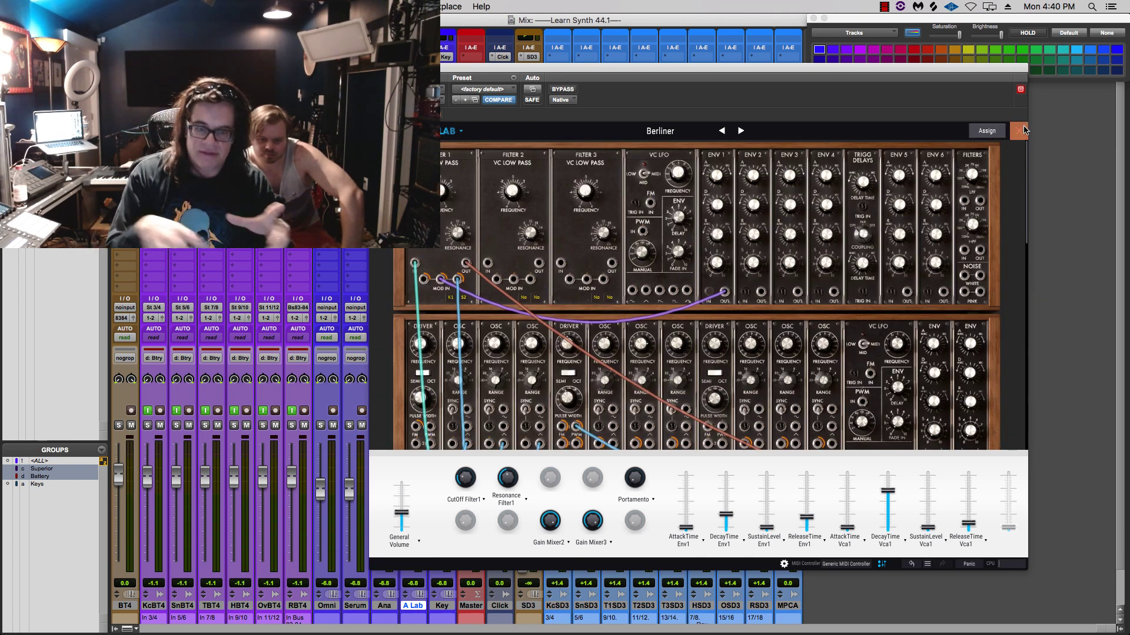
click(1020, 133)
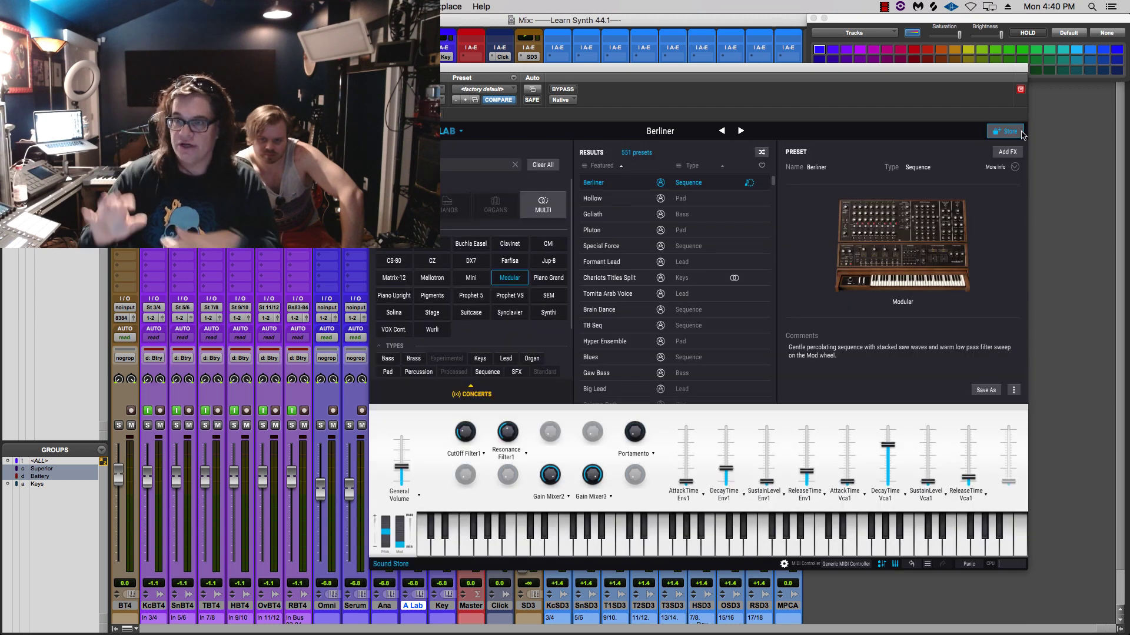
Filter the presets by DX7 and audition 6-String Shamisen and Moving 5th
click(475, 266)
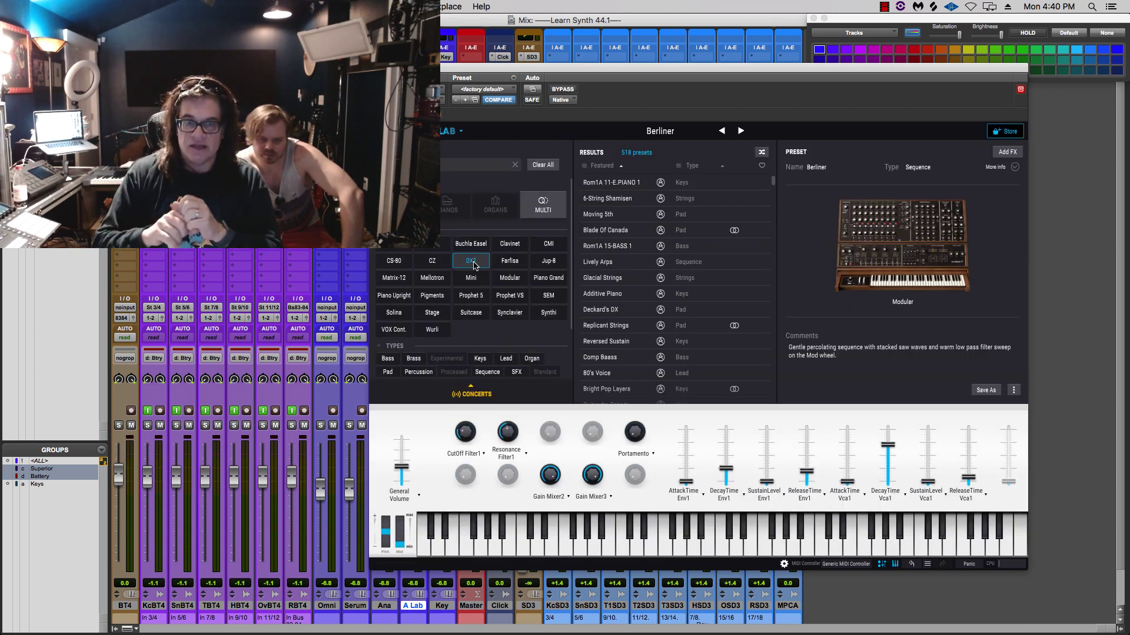
click(603, 200)
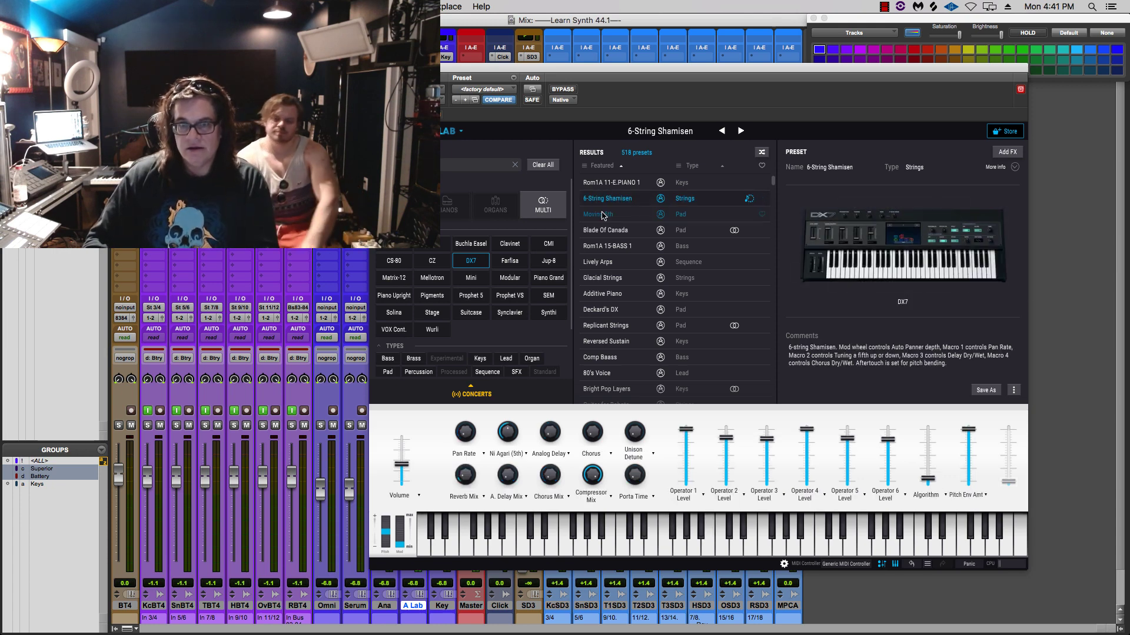
click(601, 218)
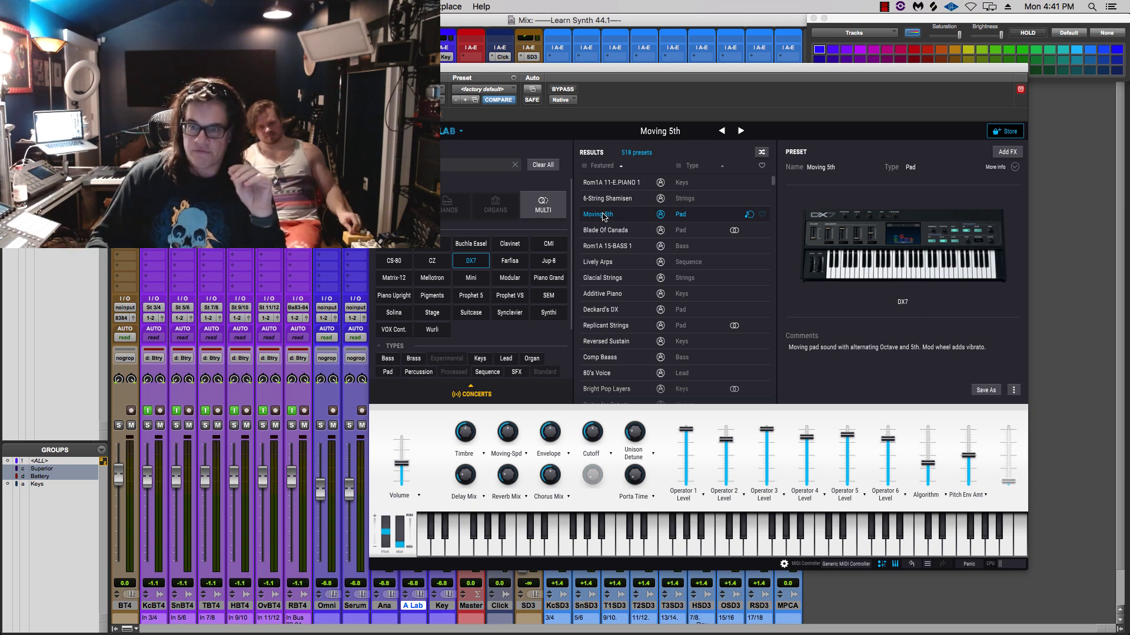
Open the DX7's extended instrument panel and reshape OP1's envelope, placing point 3 at time 0.4473 and level 0.680
click(905, 247)
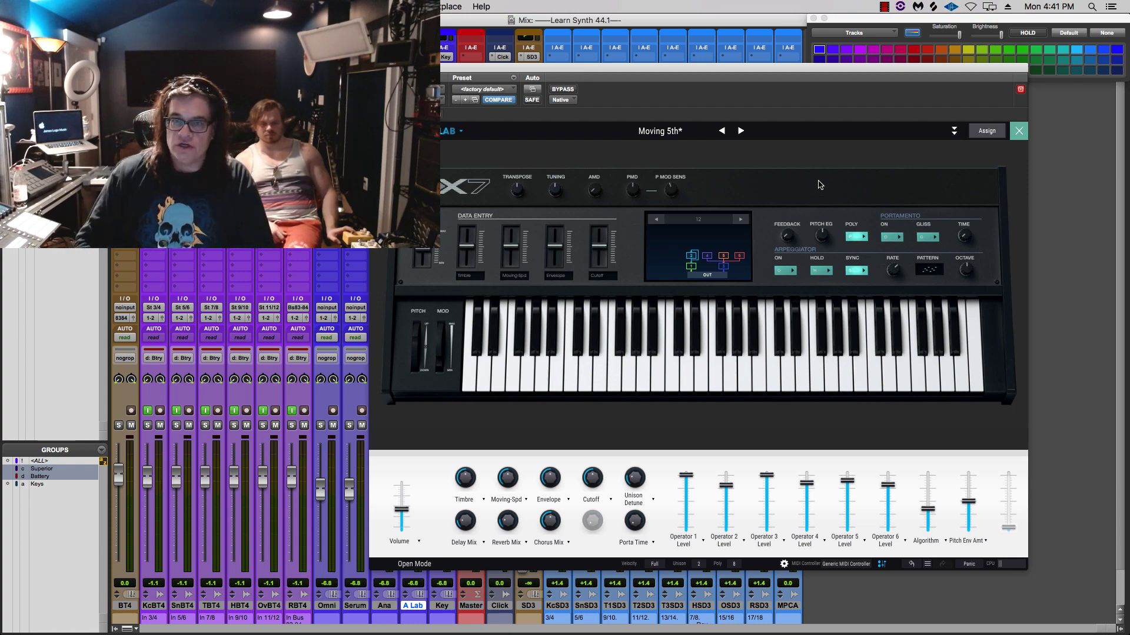
click(818, 182)
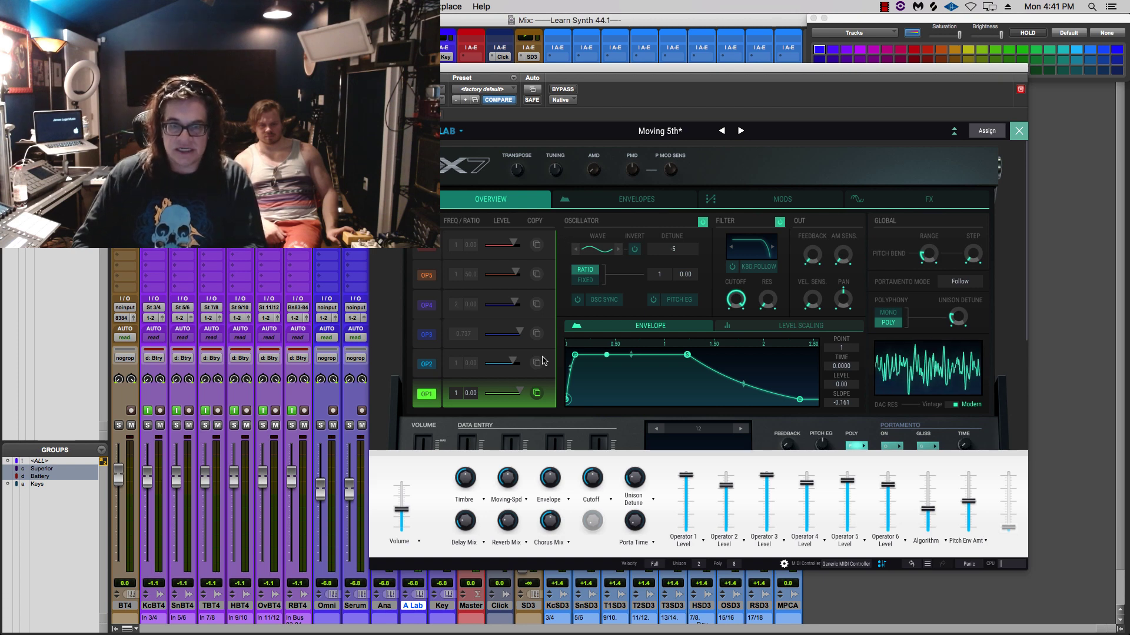
click(612, 199)
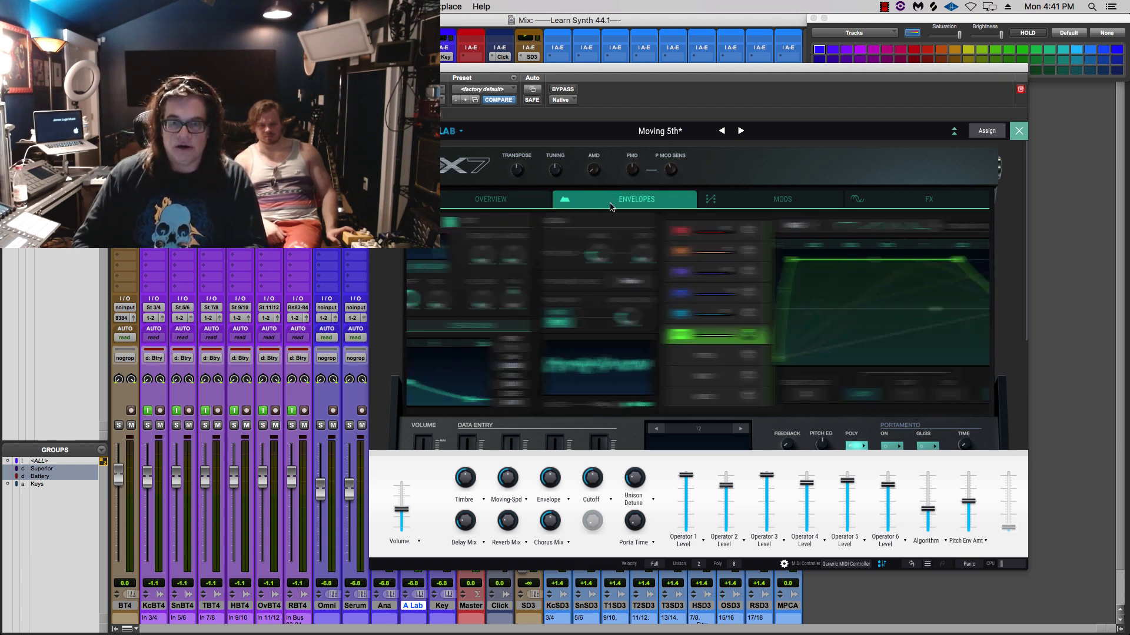
drag(543, 263, 594, 282)
drag(700, 266, 656, 291)
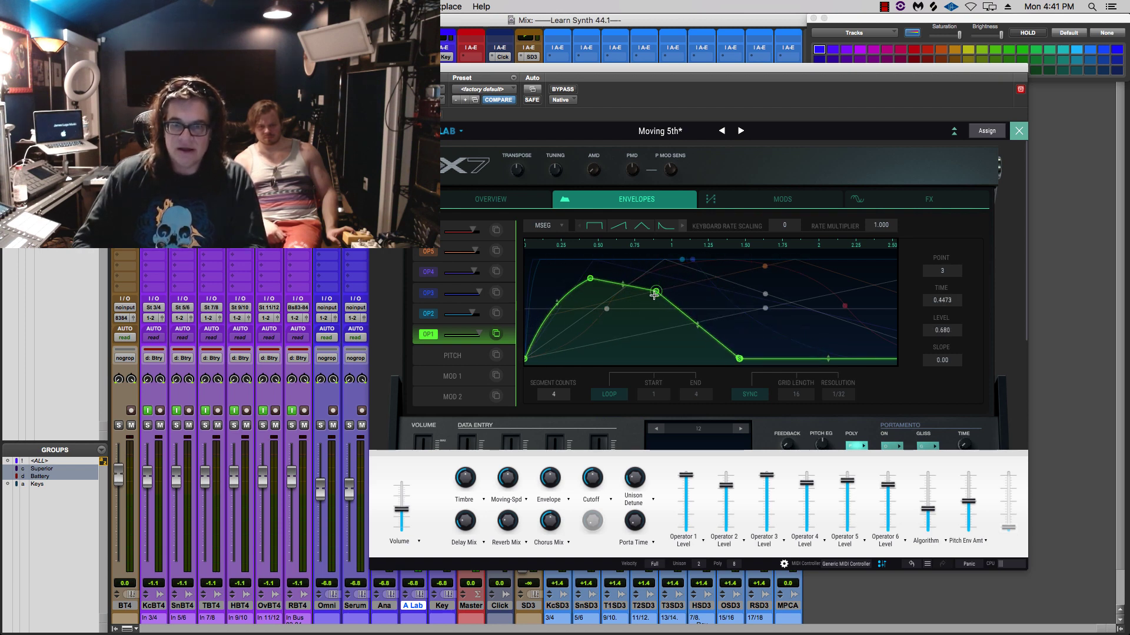
double_click(764, 358)
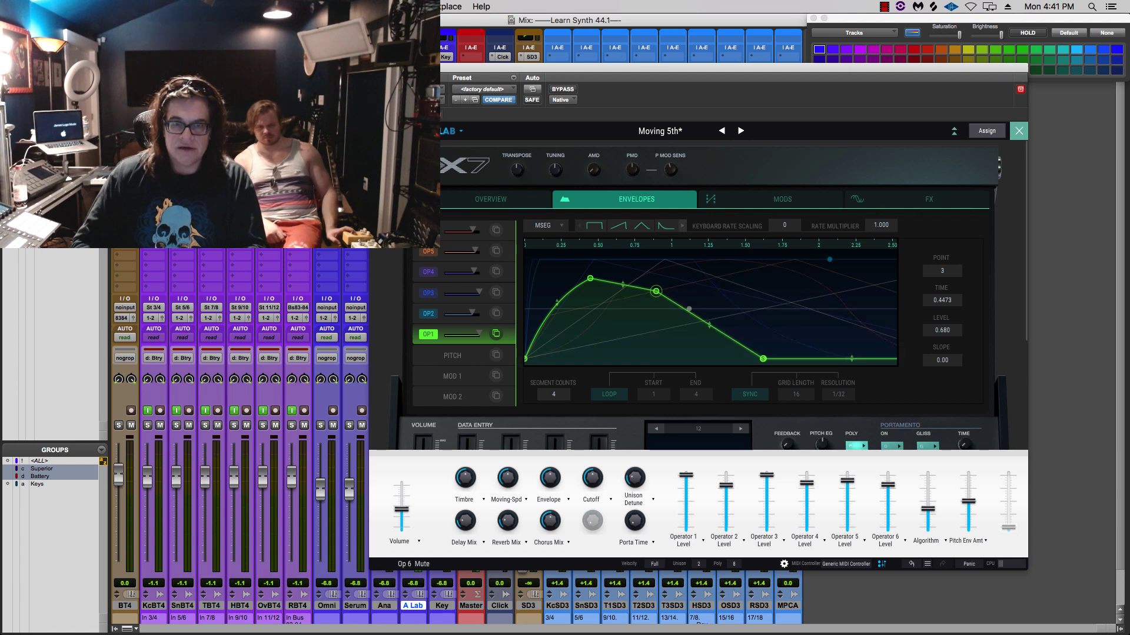
Reshape OP6's envelope by lowering an early point and placing point 7 at level 1.00
click(450, 231)
drag(614, 261, 611, 319)
double_click(820, 260)
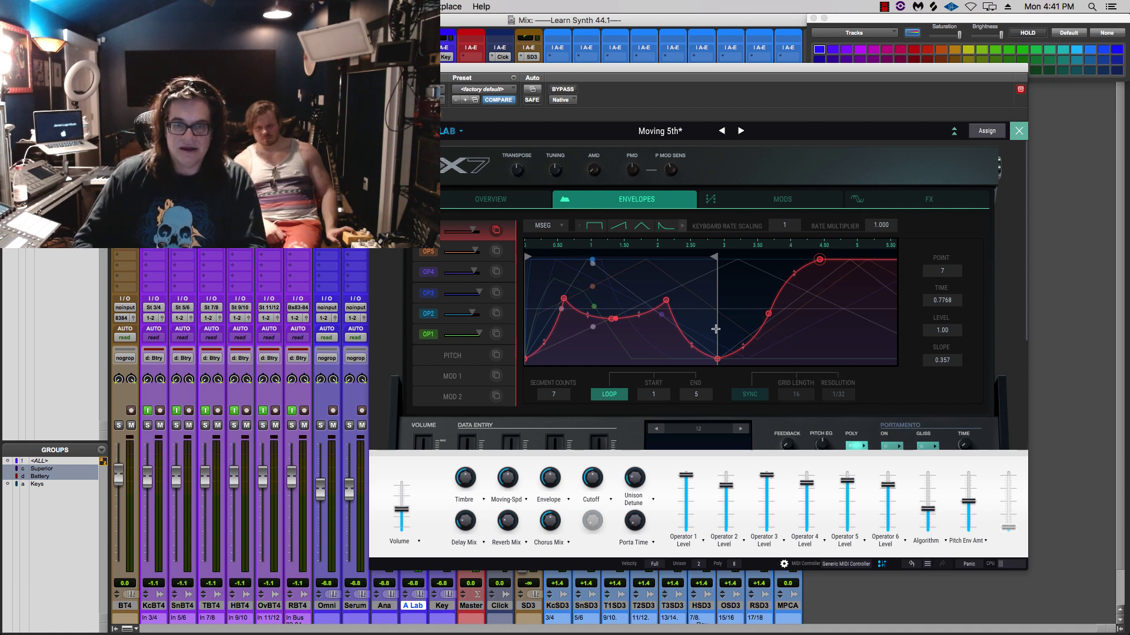
Reshape OP5's envelope, setting point 3 to level 0.172 and point 2 to time 0.9939 and level 0.361
click(429, 255)
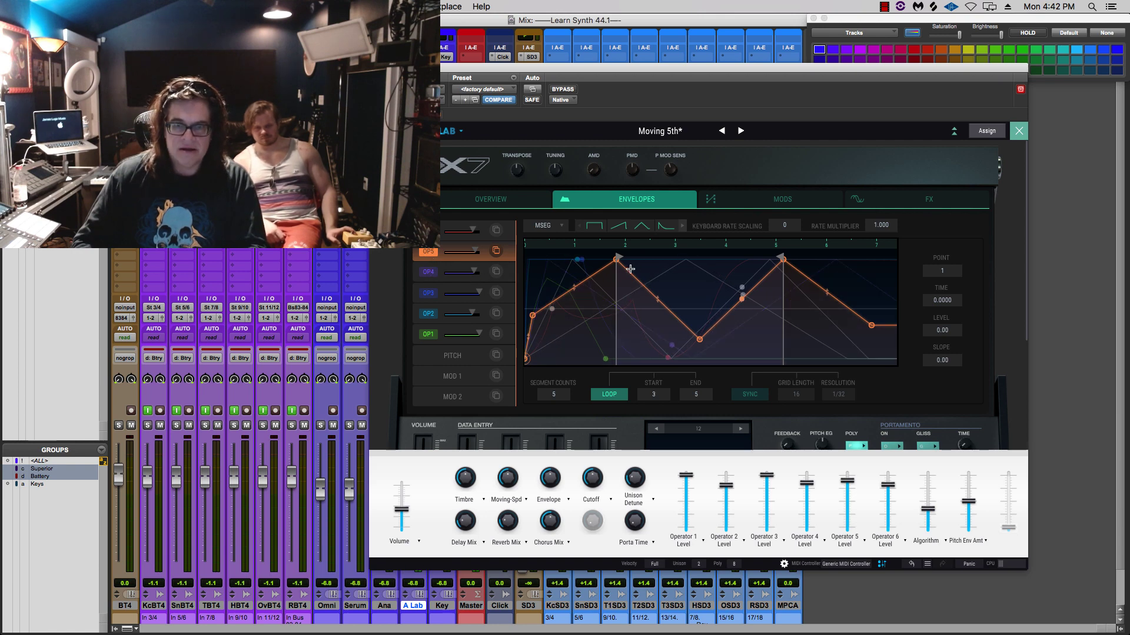
mouse_move(616, 259)
mouse_down()
mouse_move(614, 346)
mouse_move(621, 272)
mouse_up()
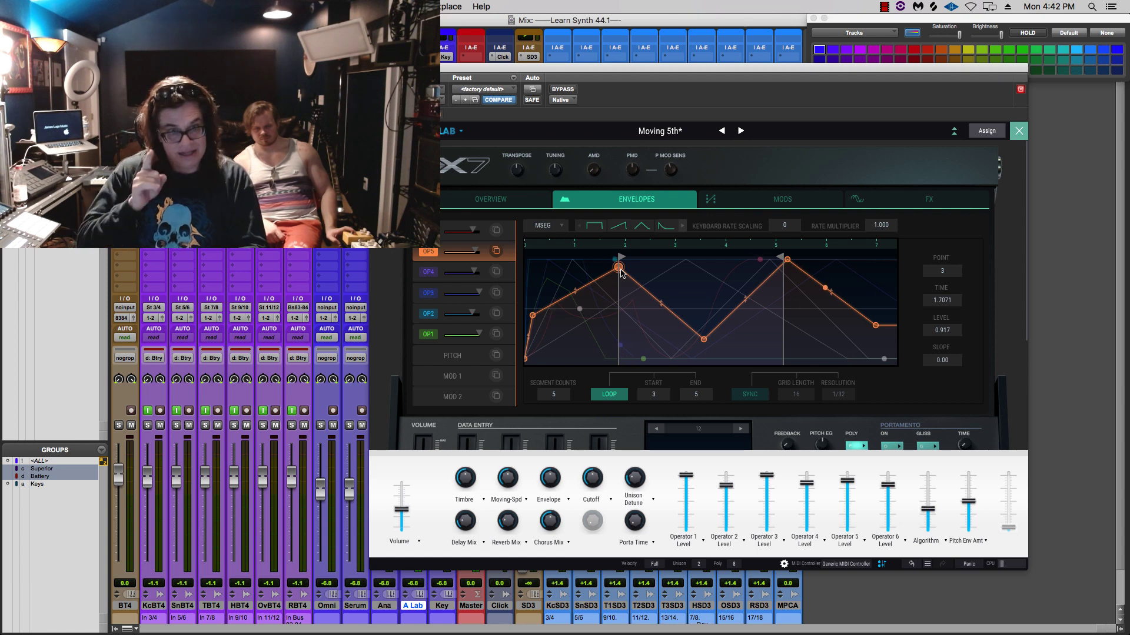
drag(621, 271, 616, 347)
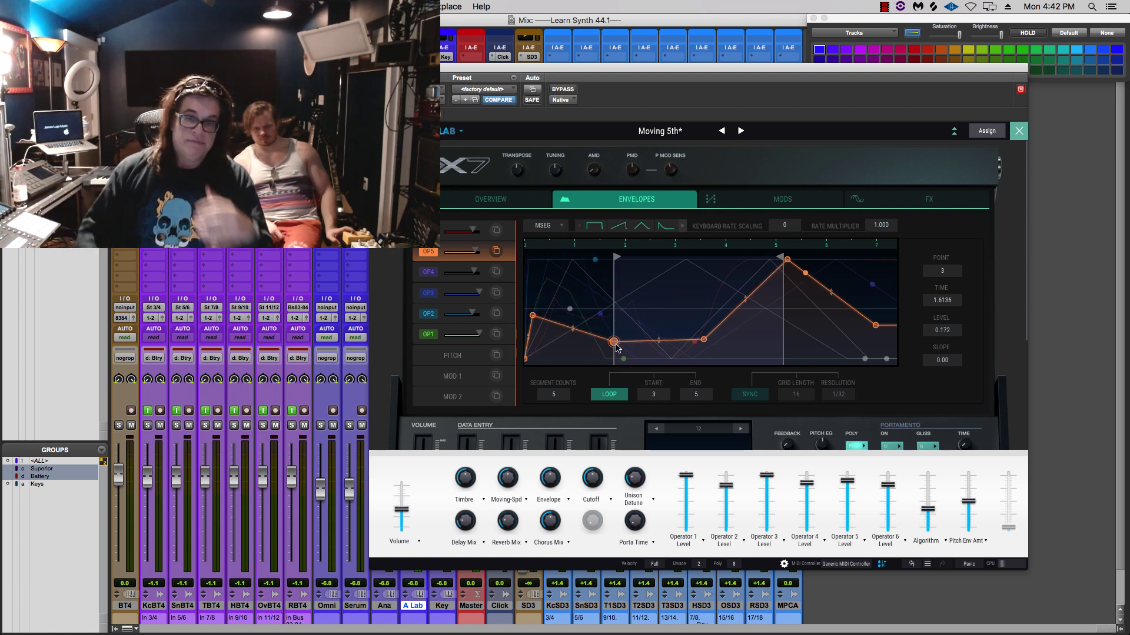
drag(532, 316, 574, 323)
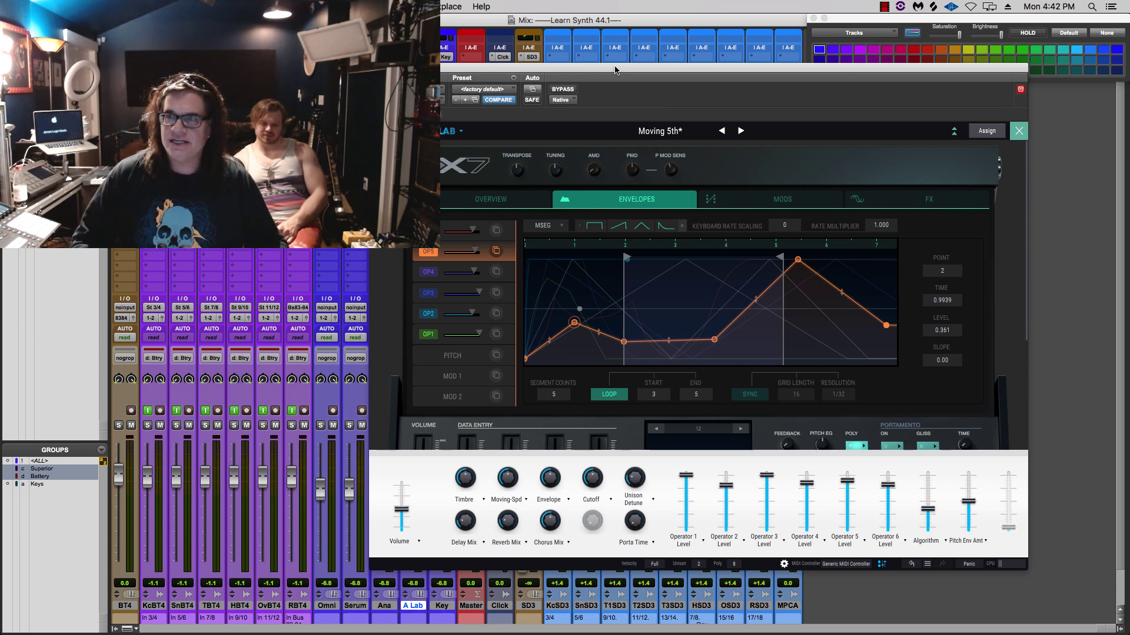
View the DX7's modulation matrix and sequencer page, and return to the preset list
drag(615, 70, 603, 91)
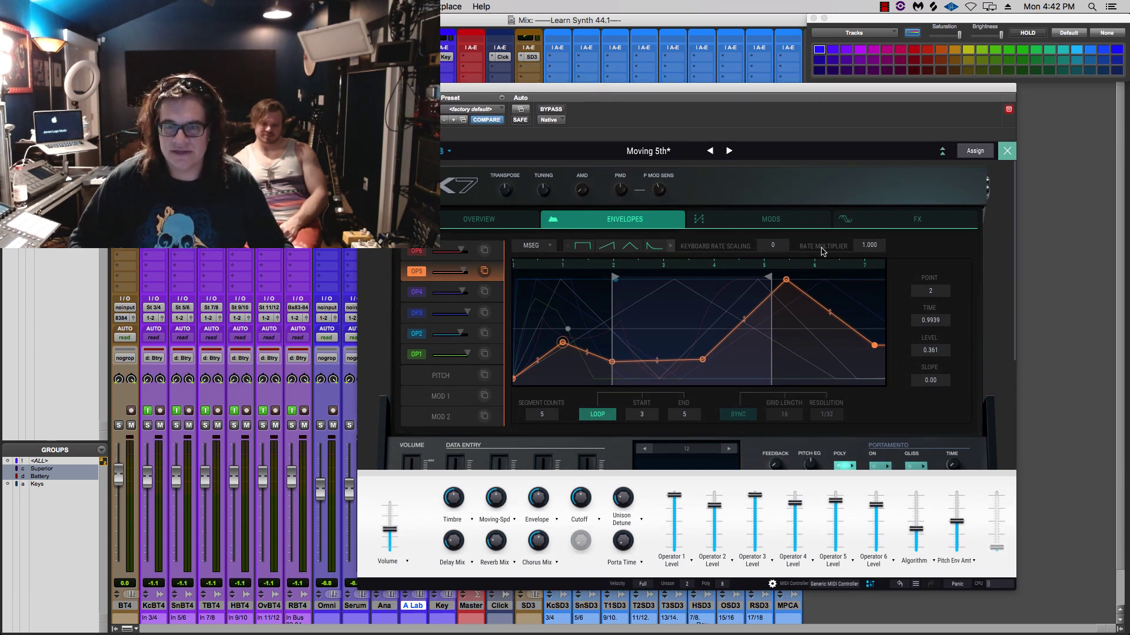
click(785, 221)
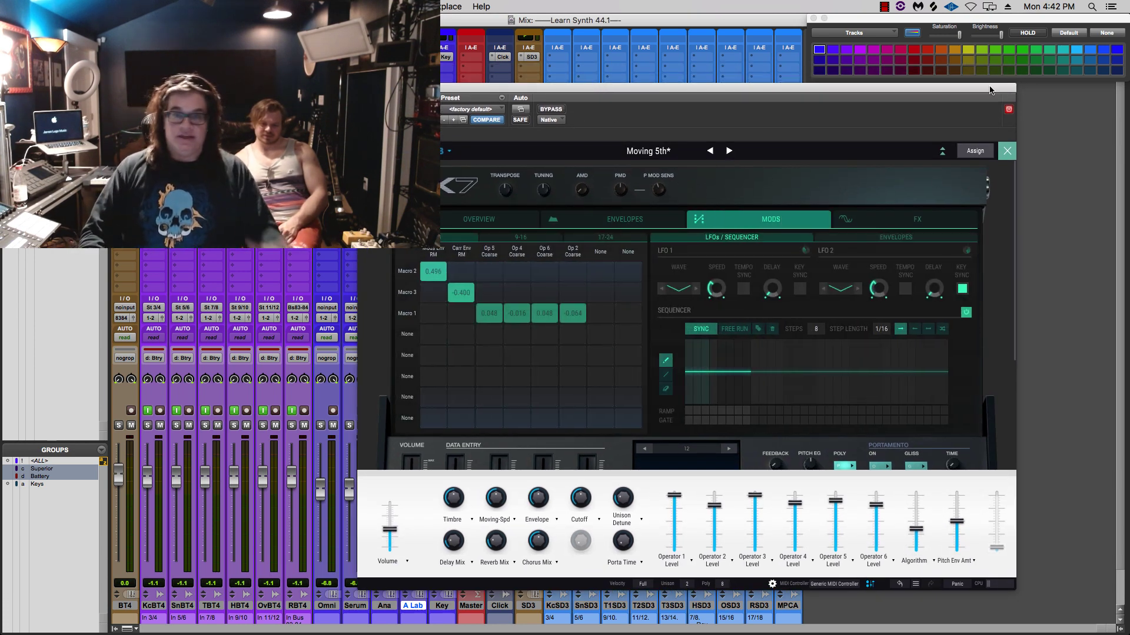
click(1006, 150)
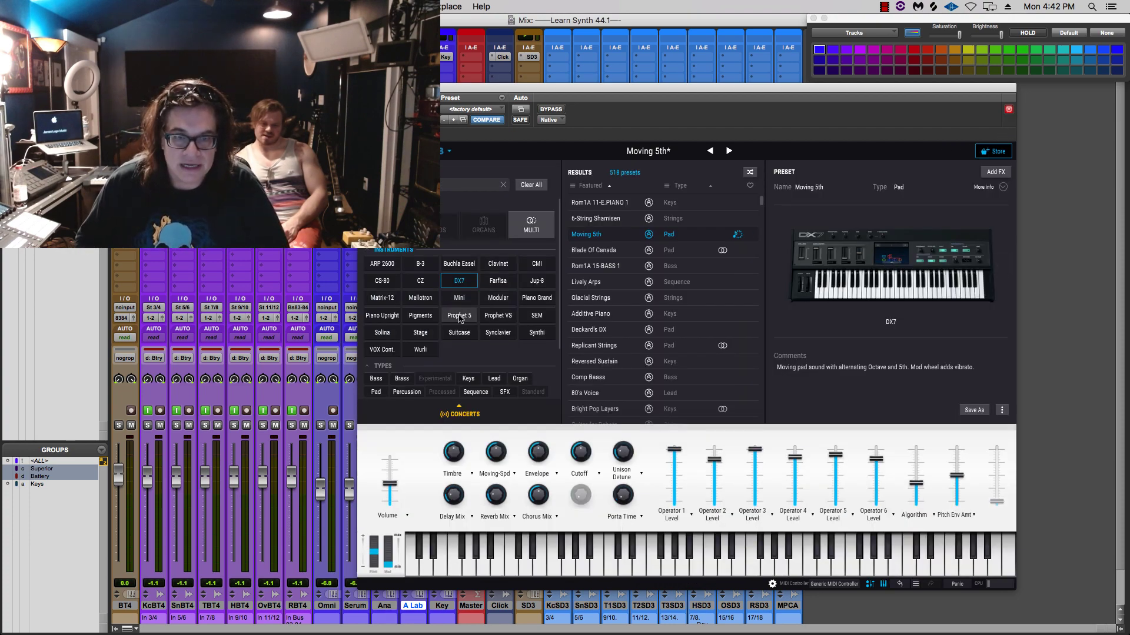
Filter the presets by Jup-8 and audition Astral Voices and Arpesque
click(536, 282)
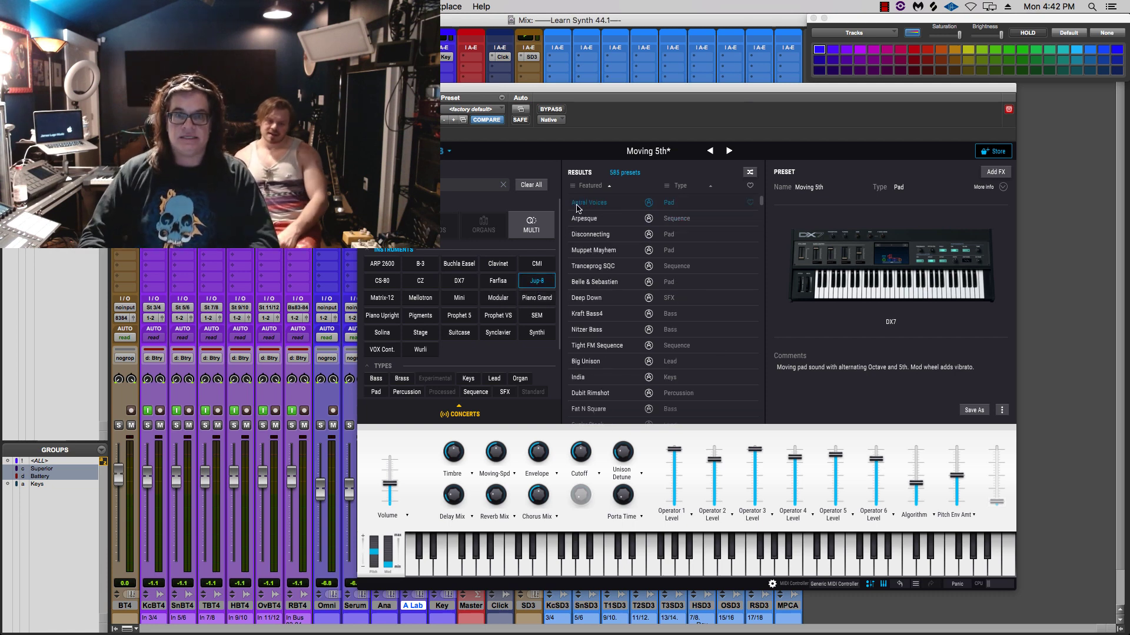
click(580, 204)
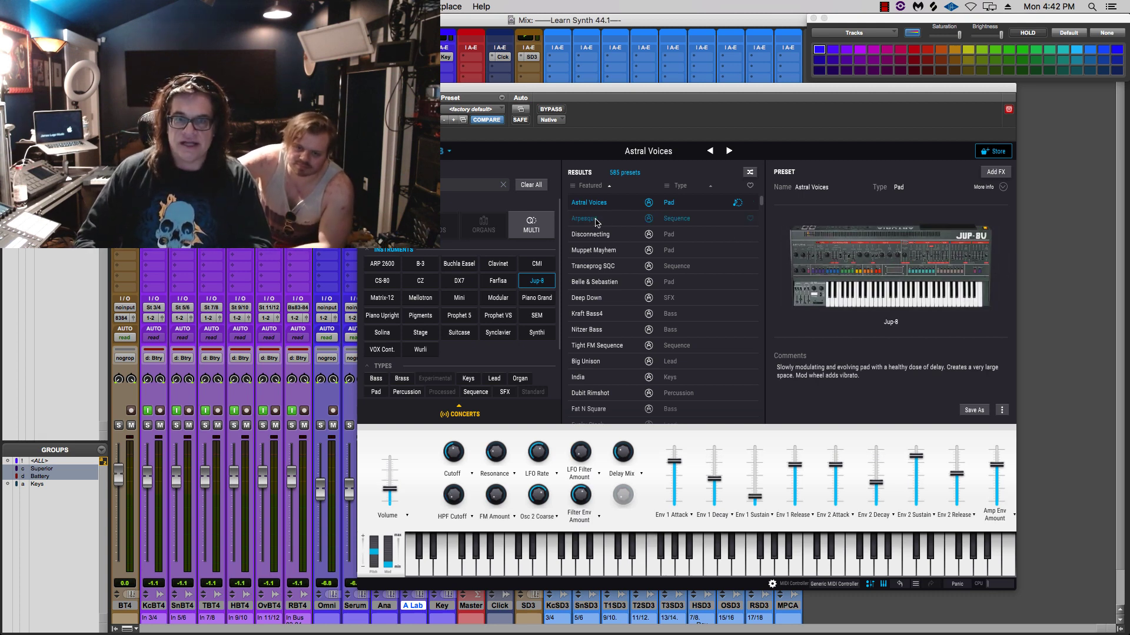
click(597, 221)
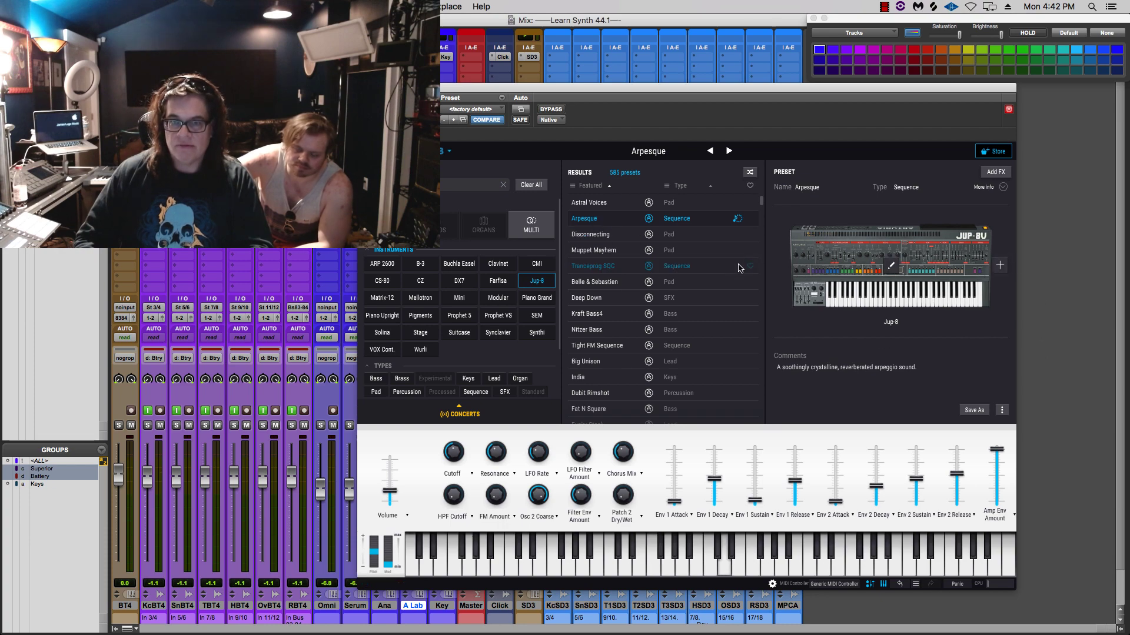
Open the Jup-8 instrument view and step through the presets Disconnecting and Muppet Mayhem to Tranceprog SQC
click(892, 268)
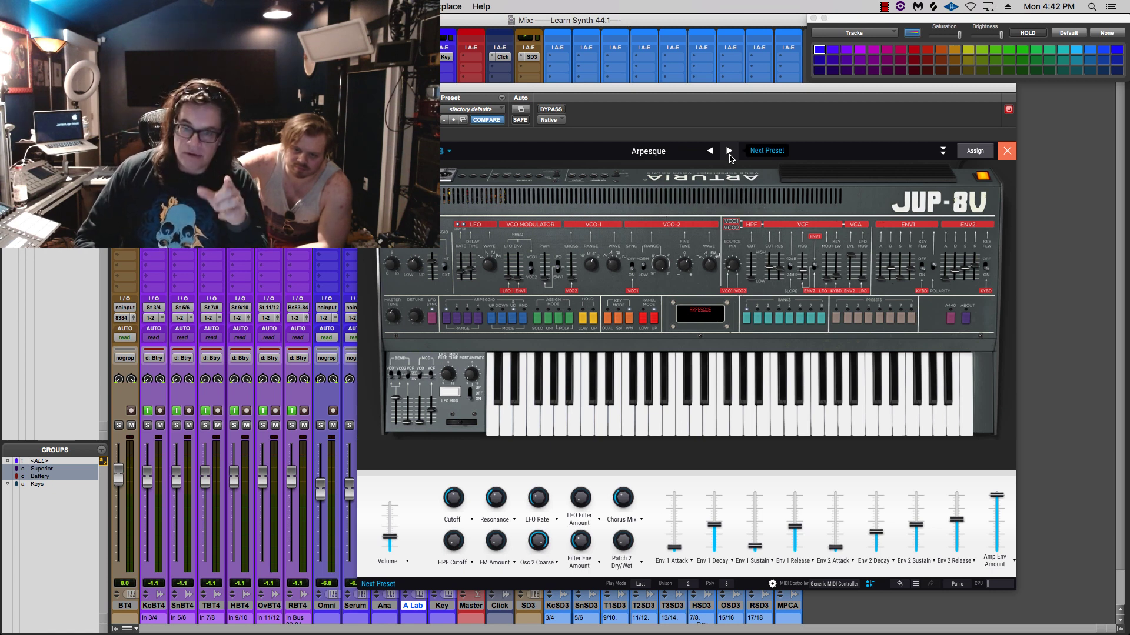
click(729, 152)
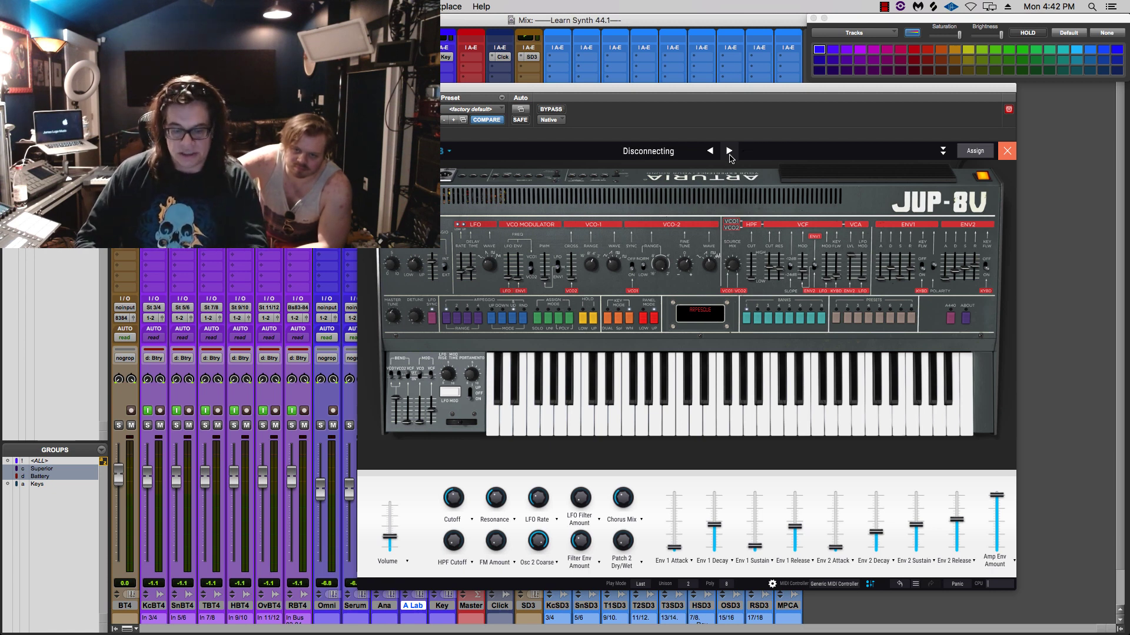
click(729, 151)
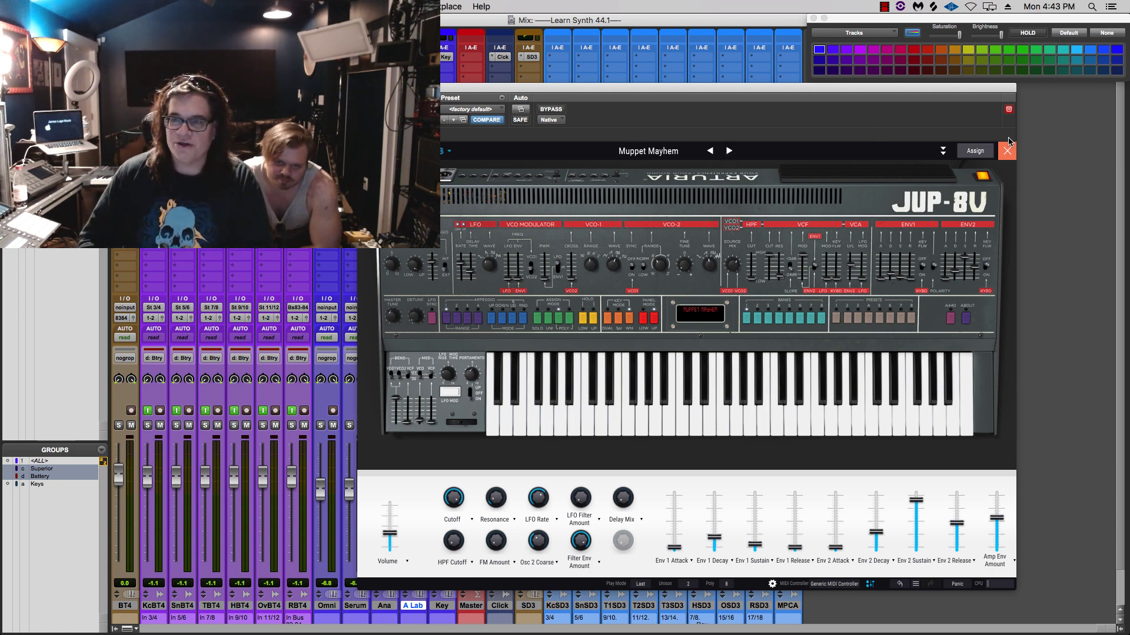
click(729, 152)
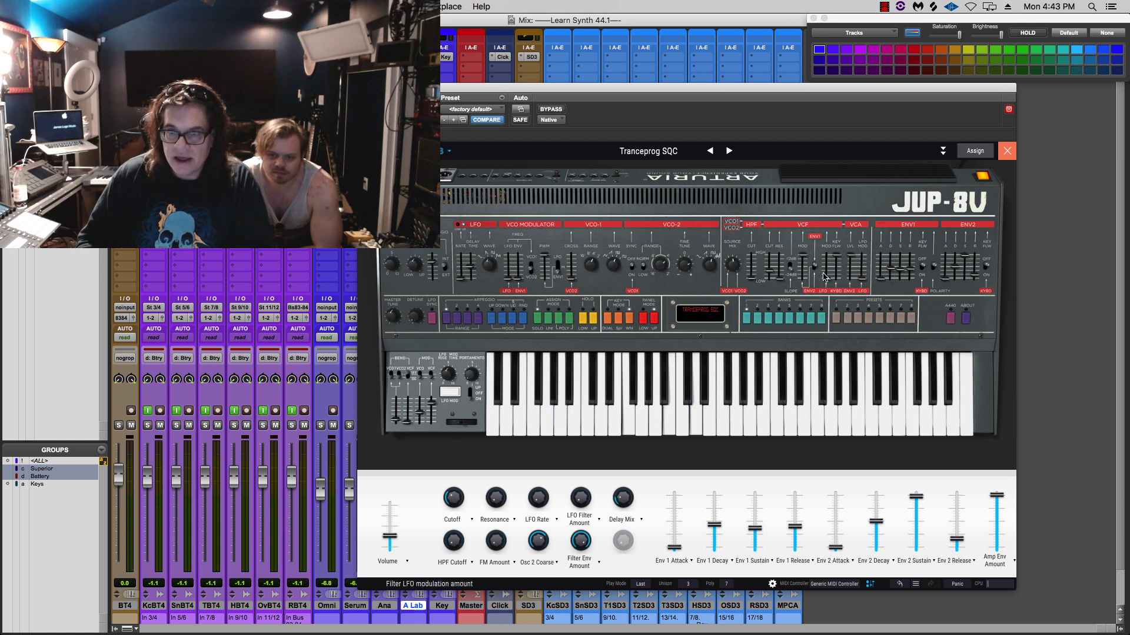
Raise Tranceprog SQC's filter LFO modulation amount and draw new step values in its sequencer, closing the instrument view
drag(826, 279, 826, 255)
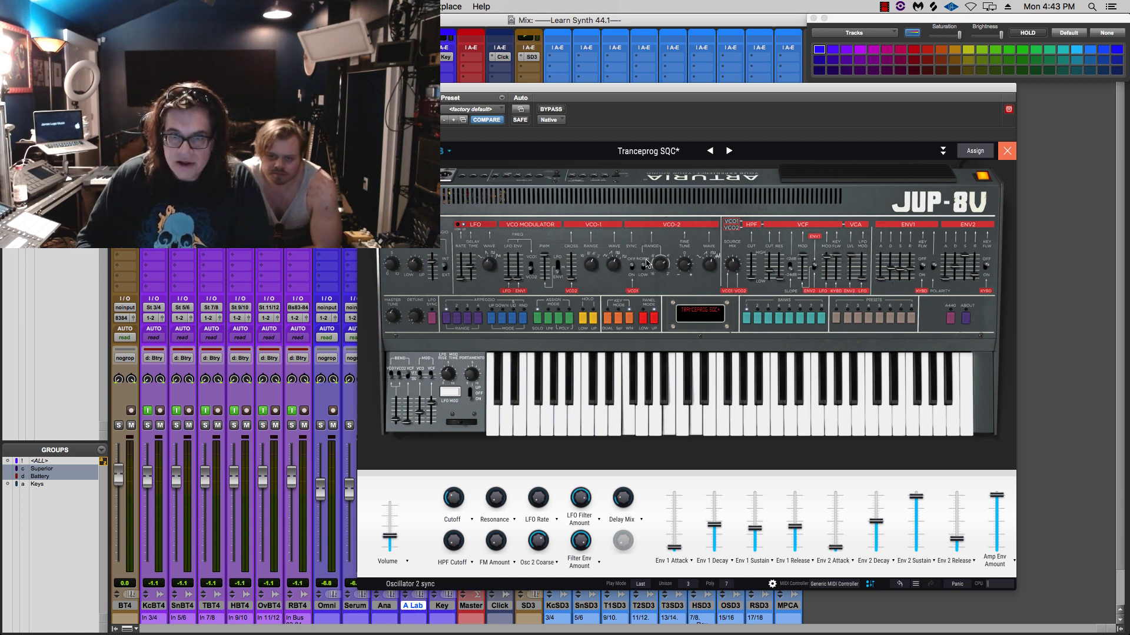
mouse_move(660, 264)
mouse_down()
mouse_move(660, 274)
mouse_move(660, 264)
mouse_up()
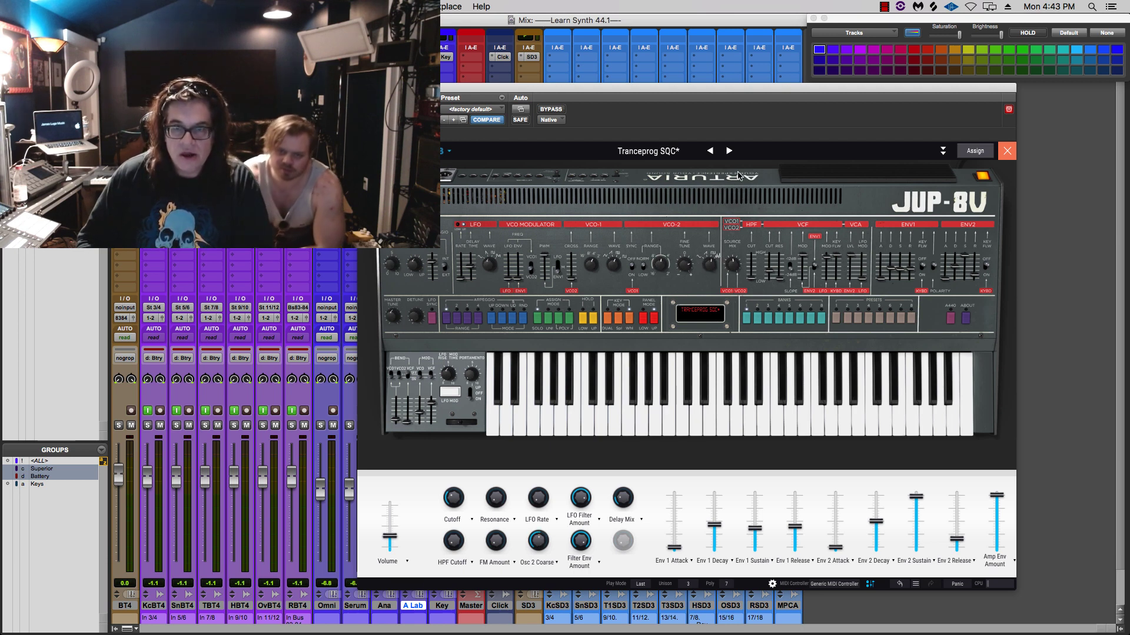
click(978, 177)
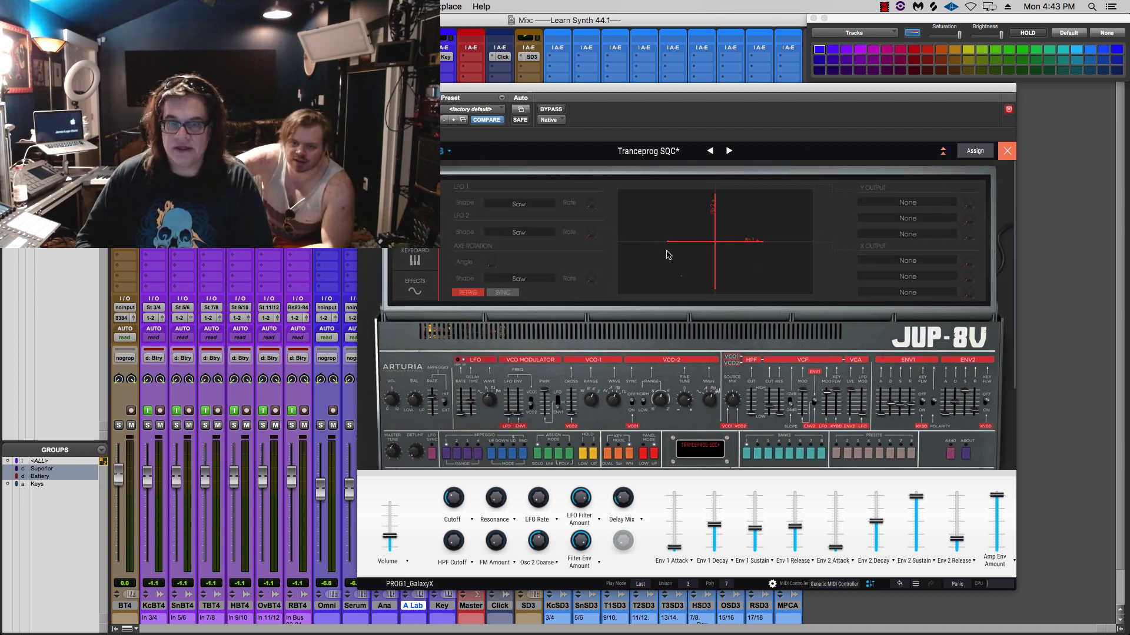
click(415, 219)
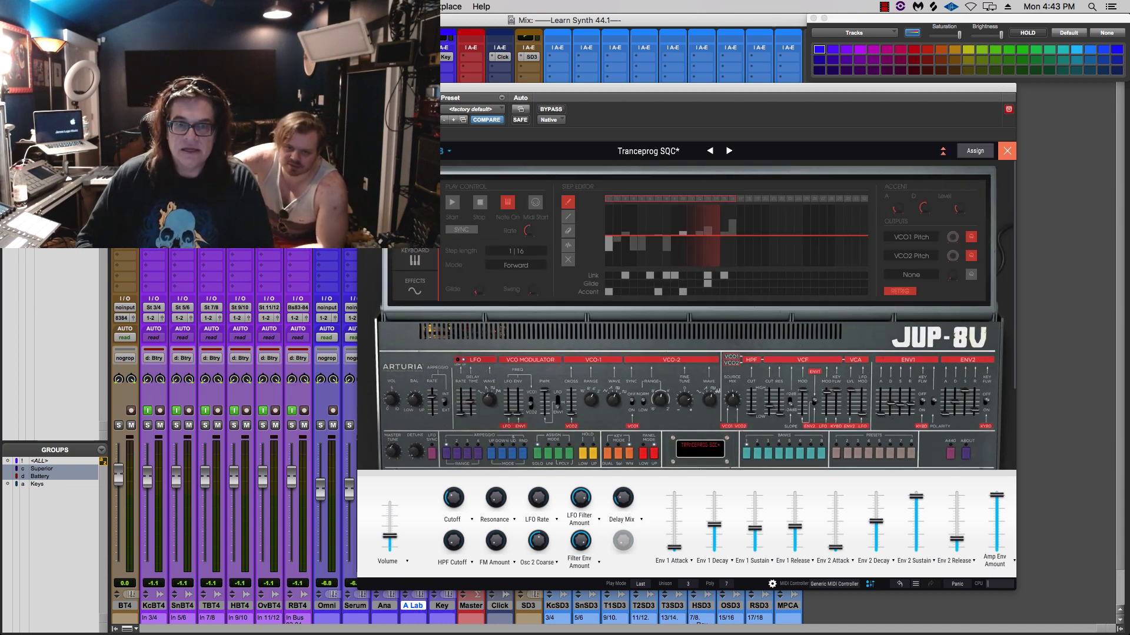
drag(809, 246, 831, 221)
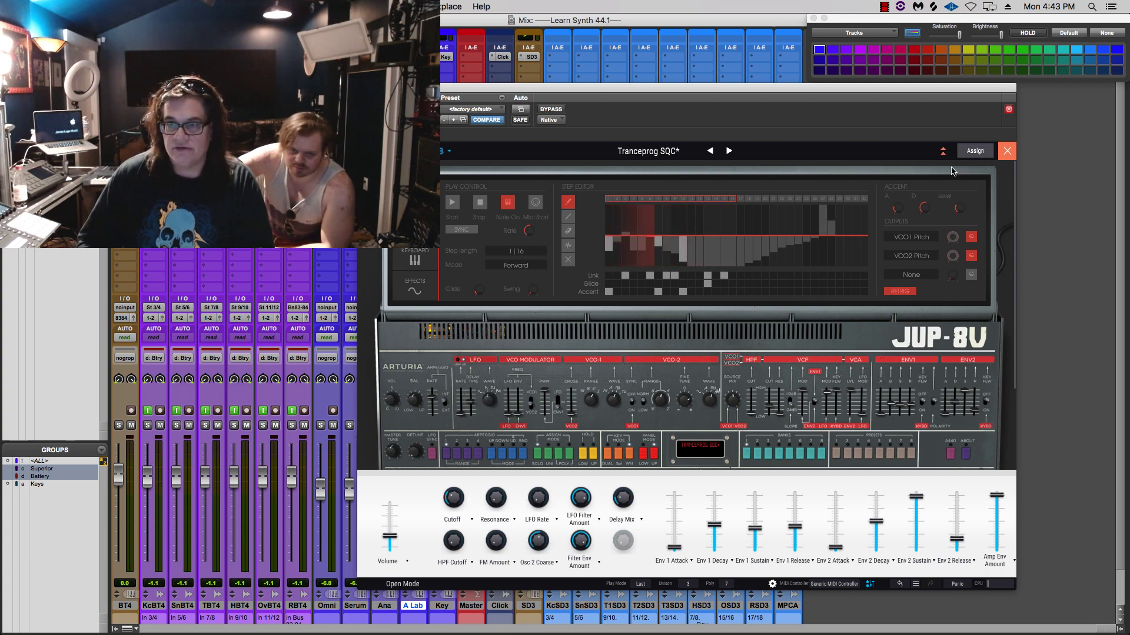
click(1007, 150)
Load Chorus into the first Effects A slot of the preset's mixer, raise Send A, and view the pedal's controls before leaving the mixer
click(995, 172)
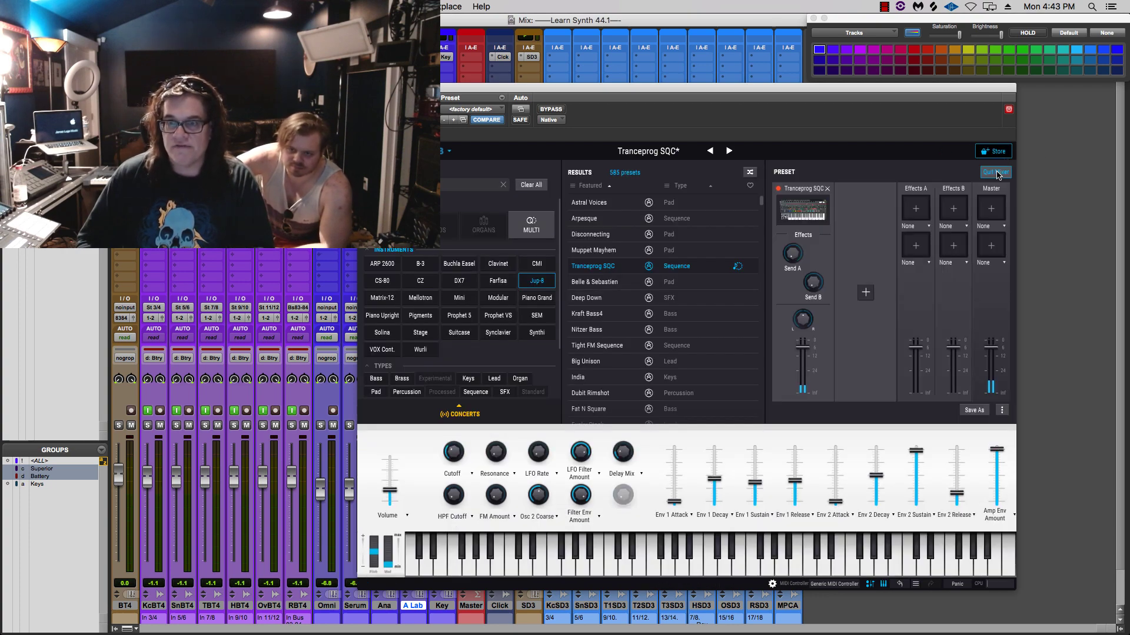
click(906, 226)
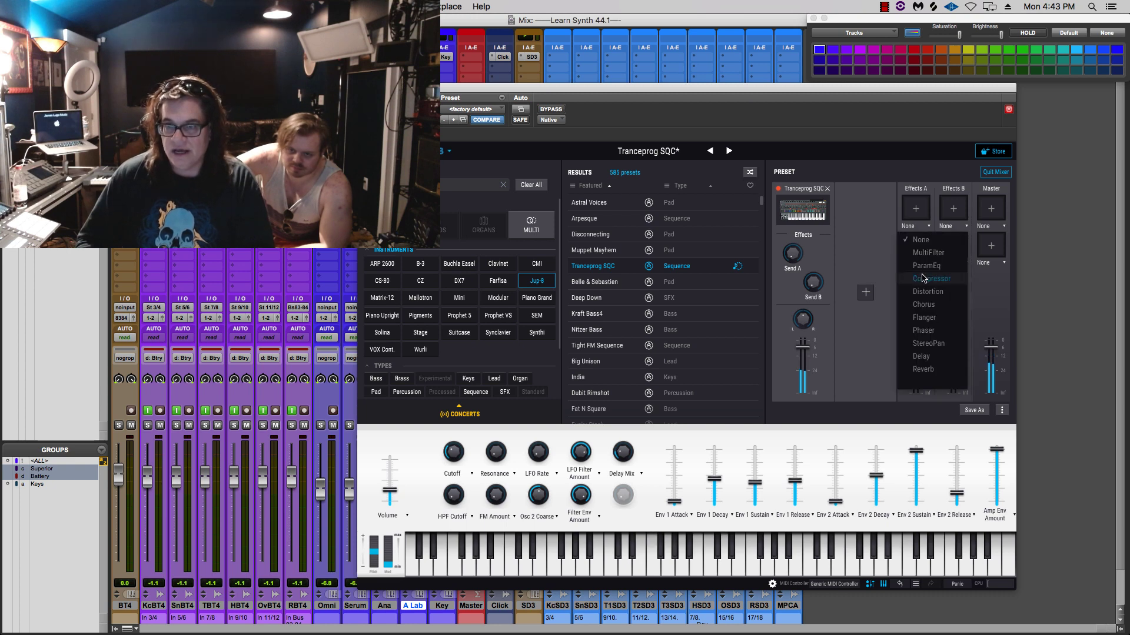
click(923, 305)
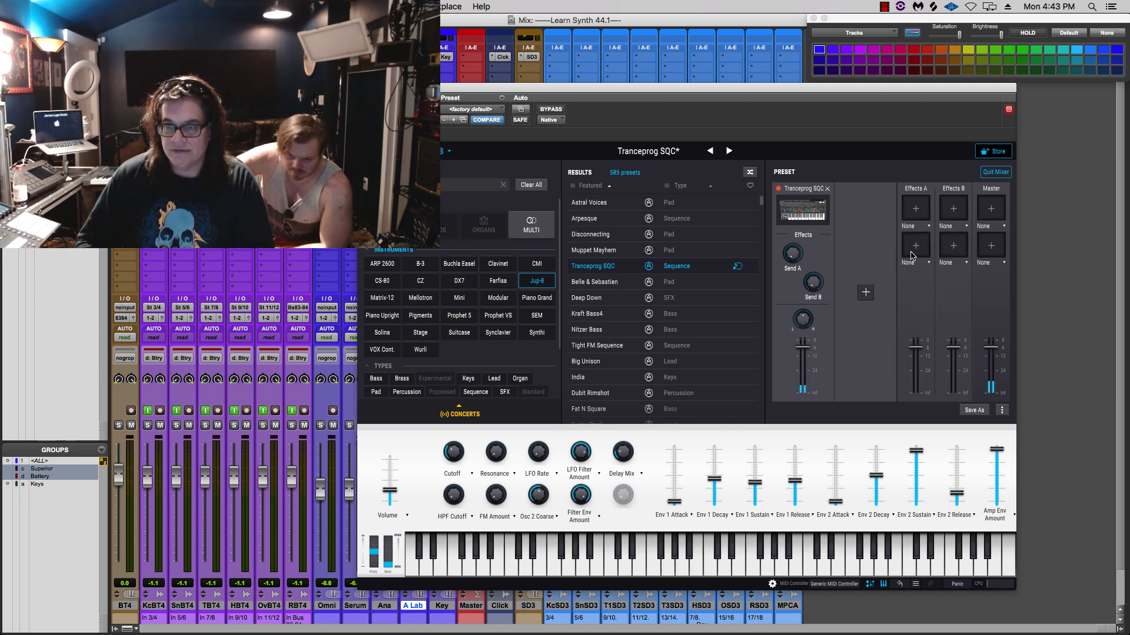
mouse_move(792, 254)
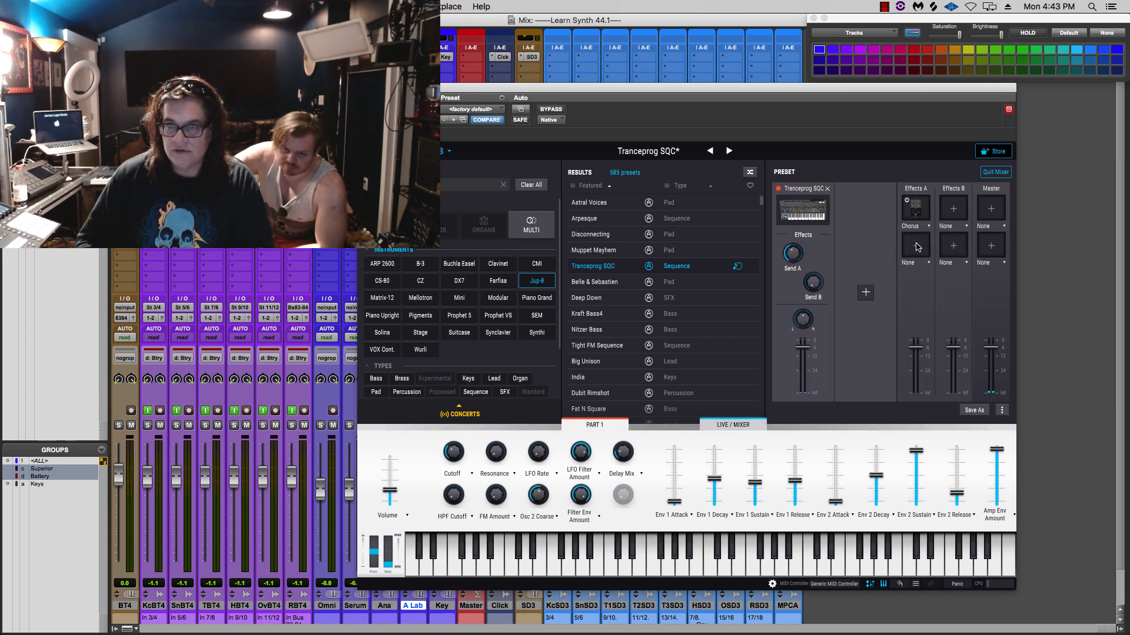
click(915, 207)
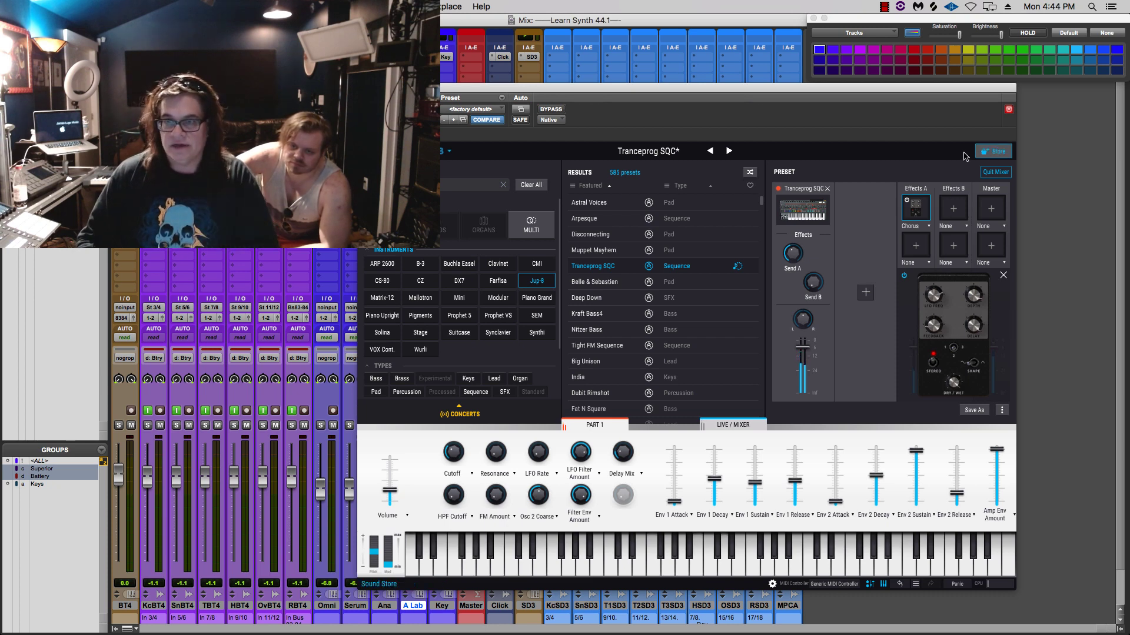
click(996, 172)
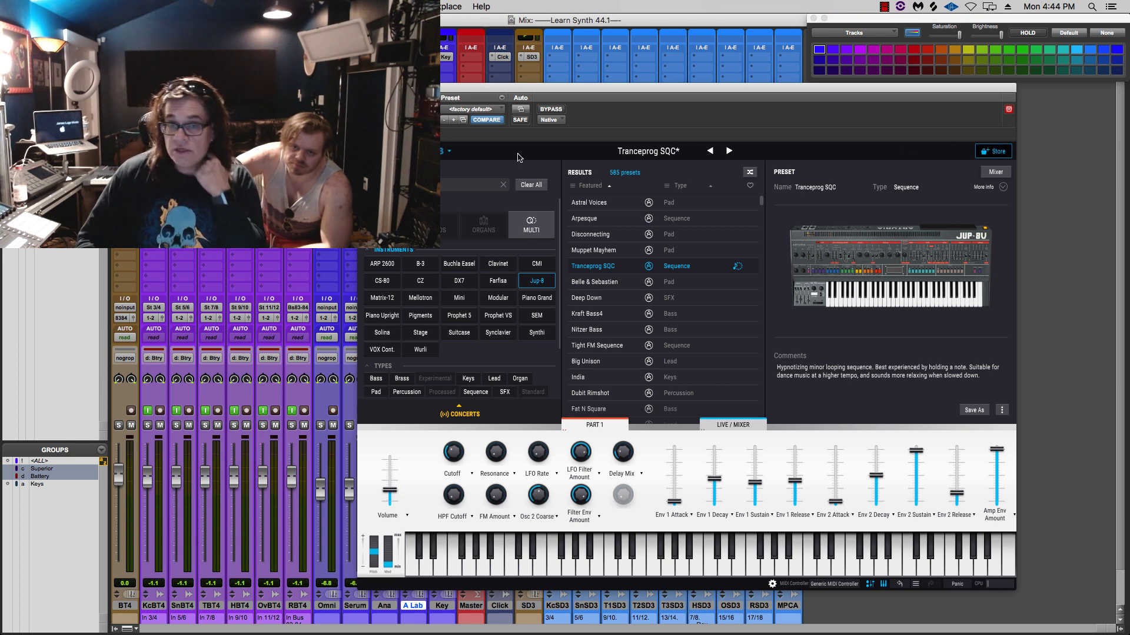
Filter the presets by Matrix-12 and audition Encounter Pad, Junktions, Super Phat Bass and Intersteller
click(379, 297)
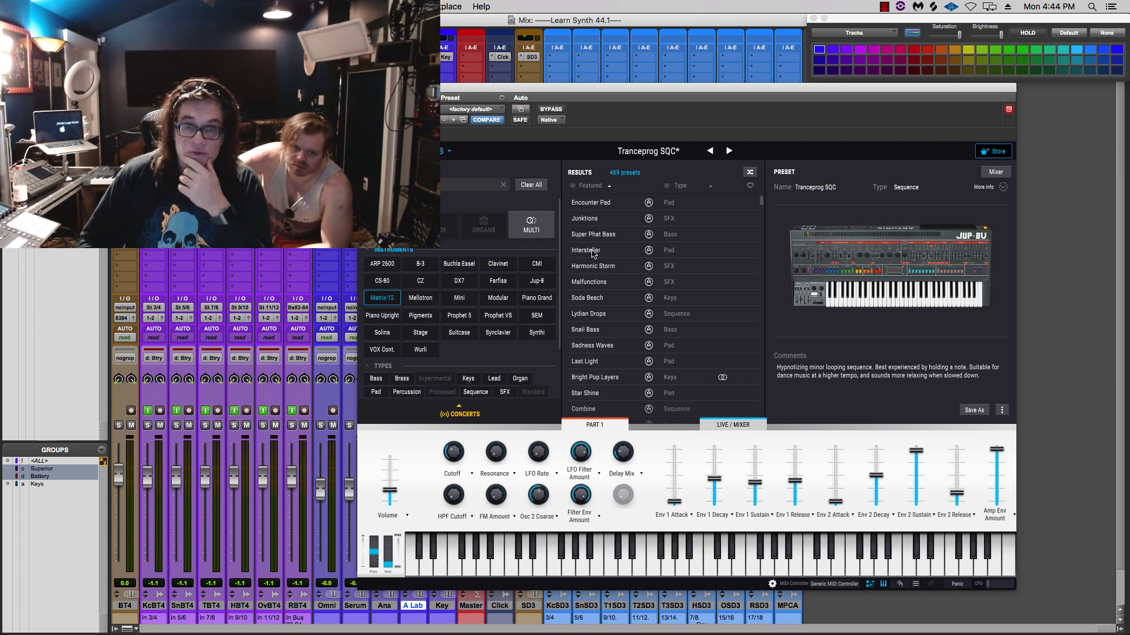
click(609, 206)
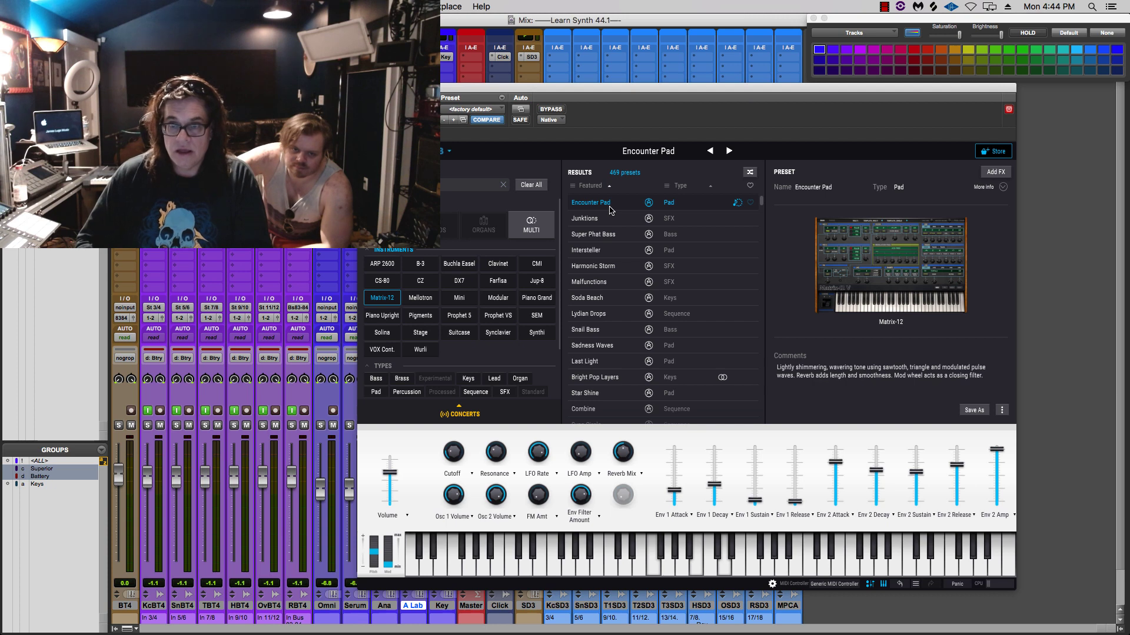
click(605, 222)
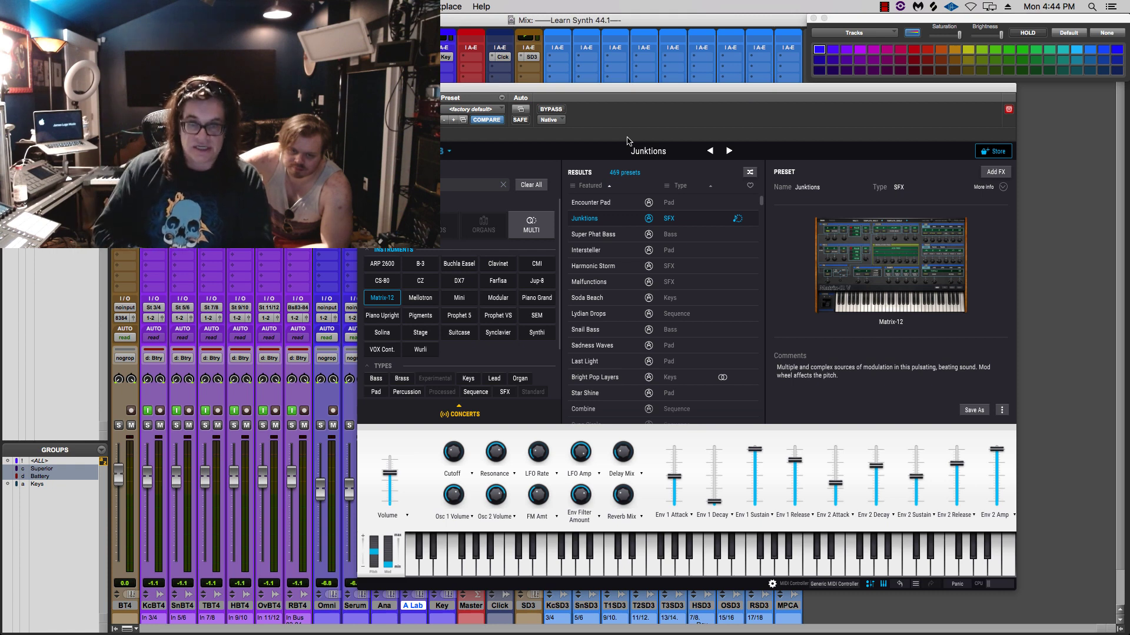
key(Down)
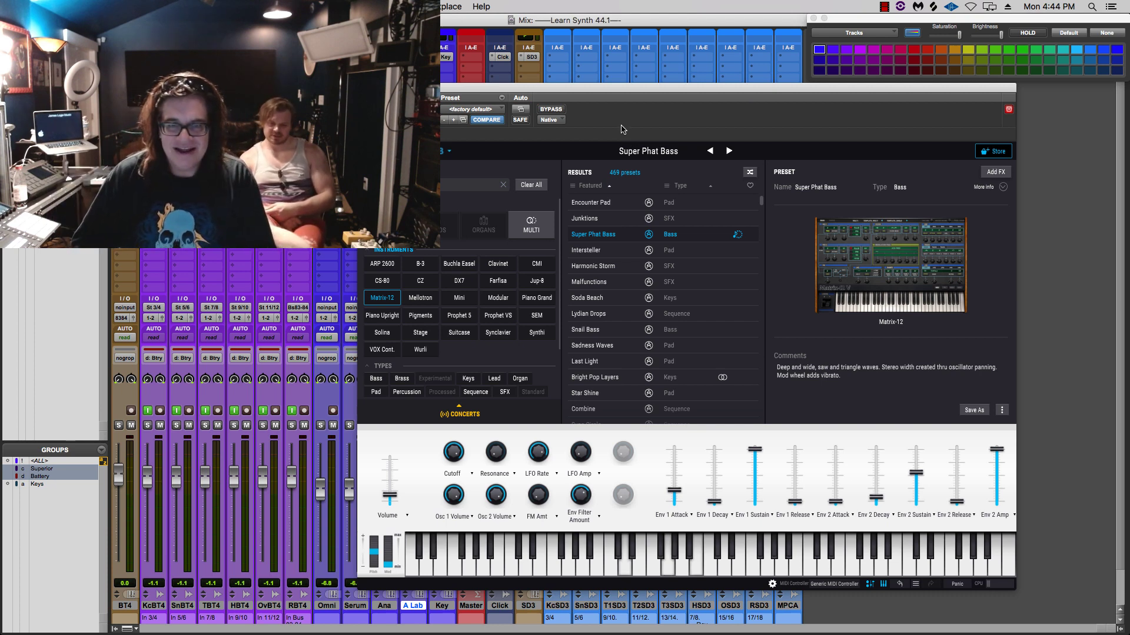
click(727, 150)
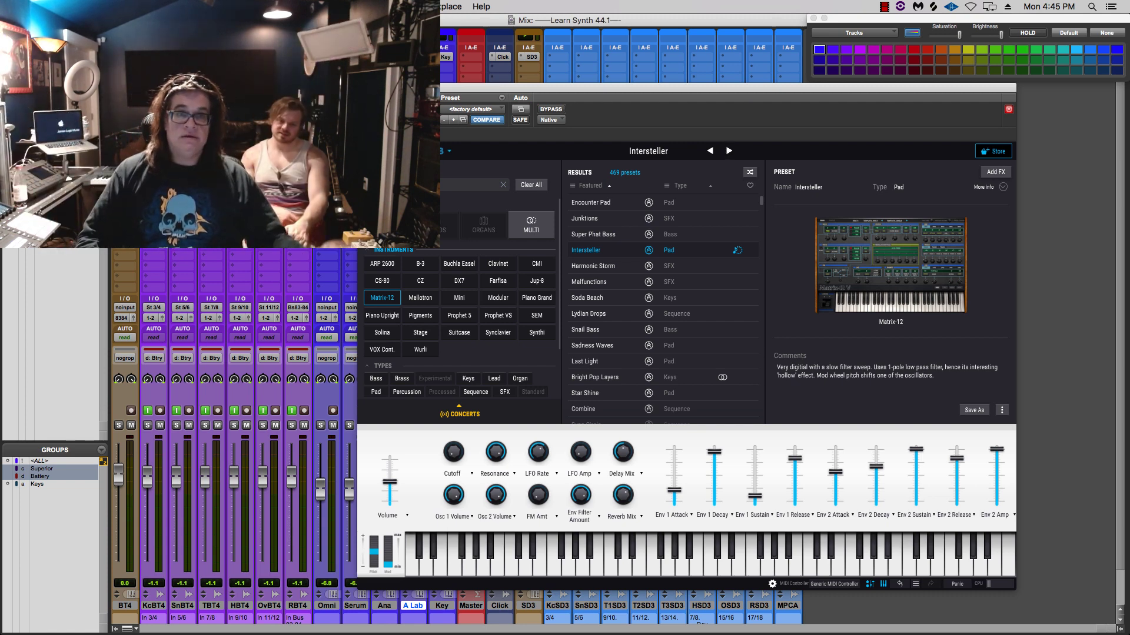
Close the Analog Lab window, record-arm the BT4 track and open its Battery 4 instrument beside the mixer tracks
click(363, 88)
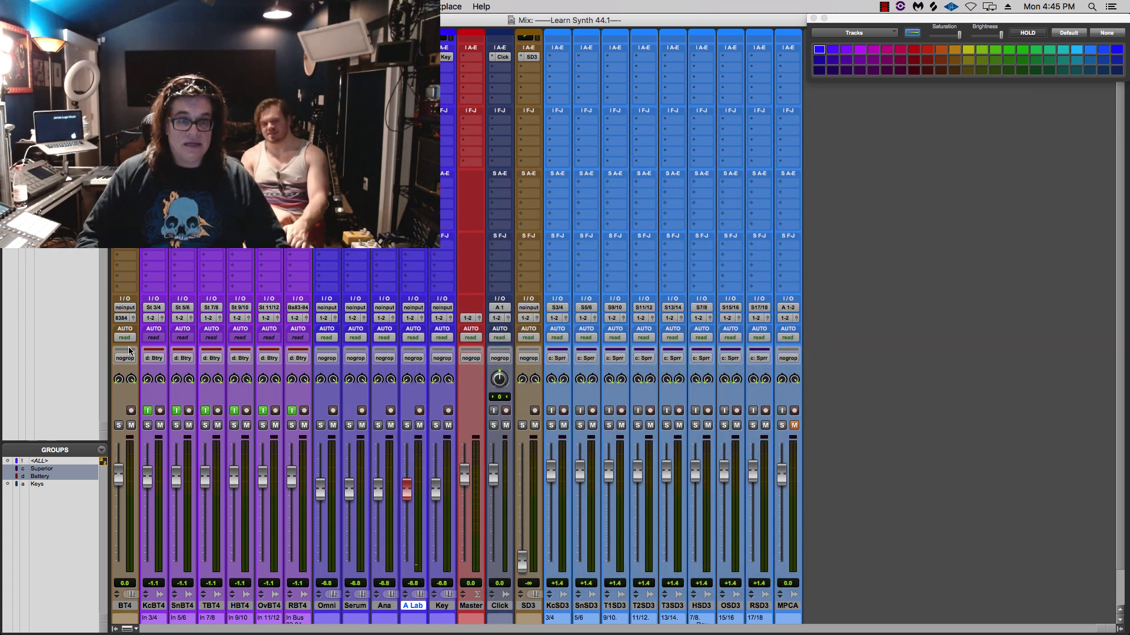
click(131, 411)
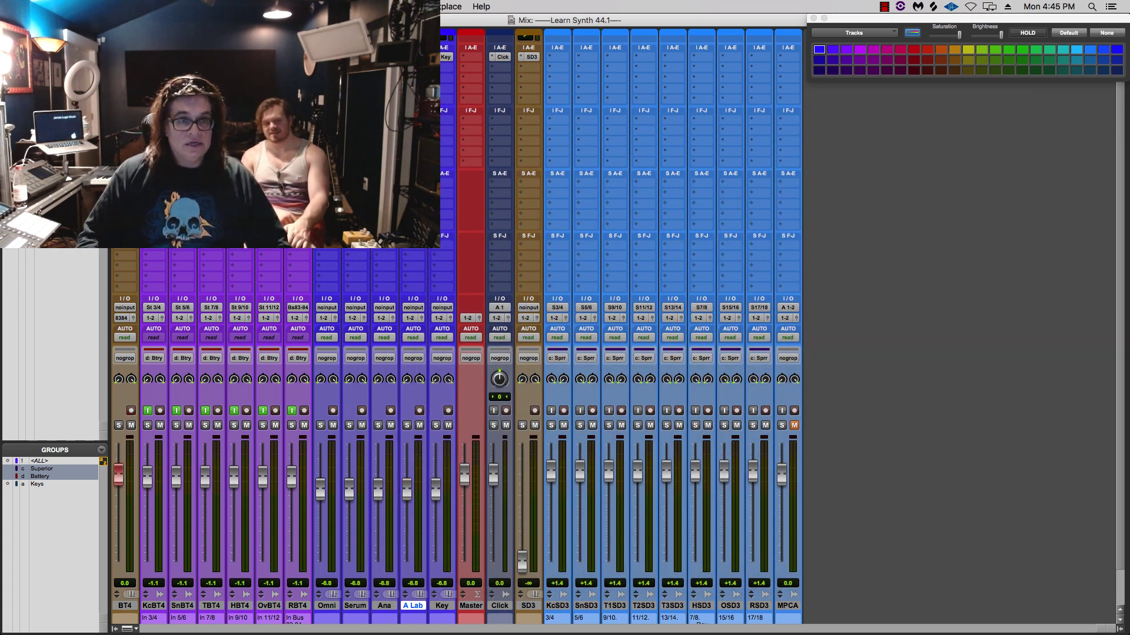
click(128, 57)
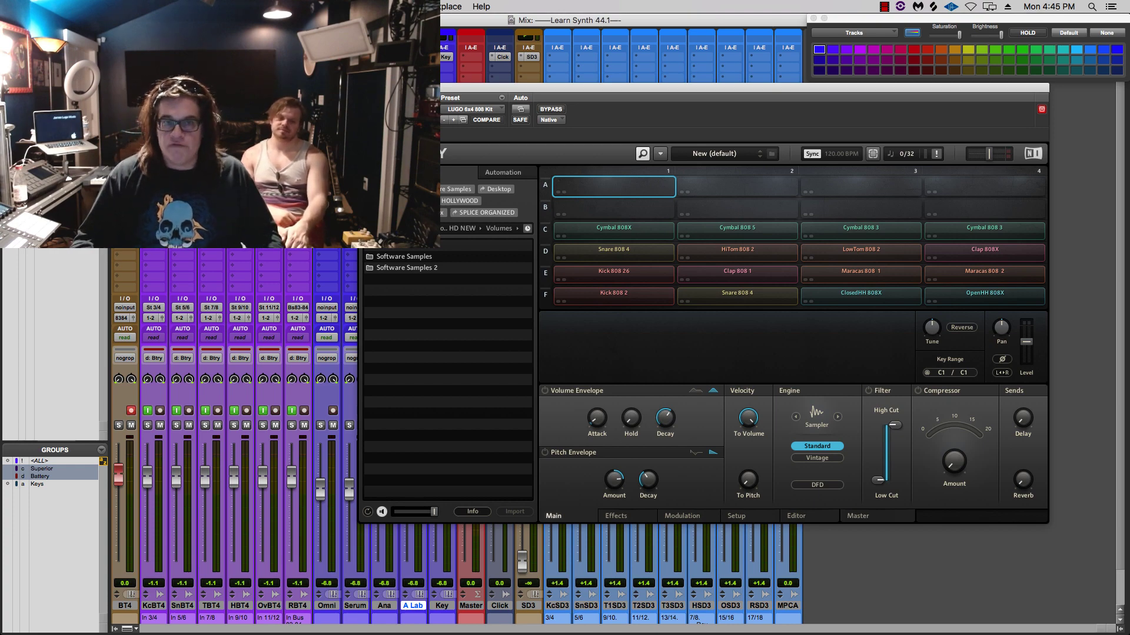
drag(427, 90, 492, 92)
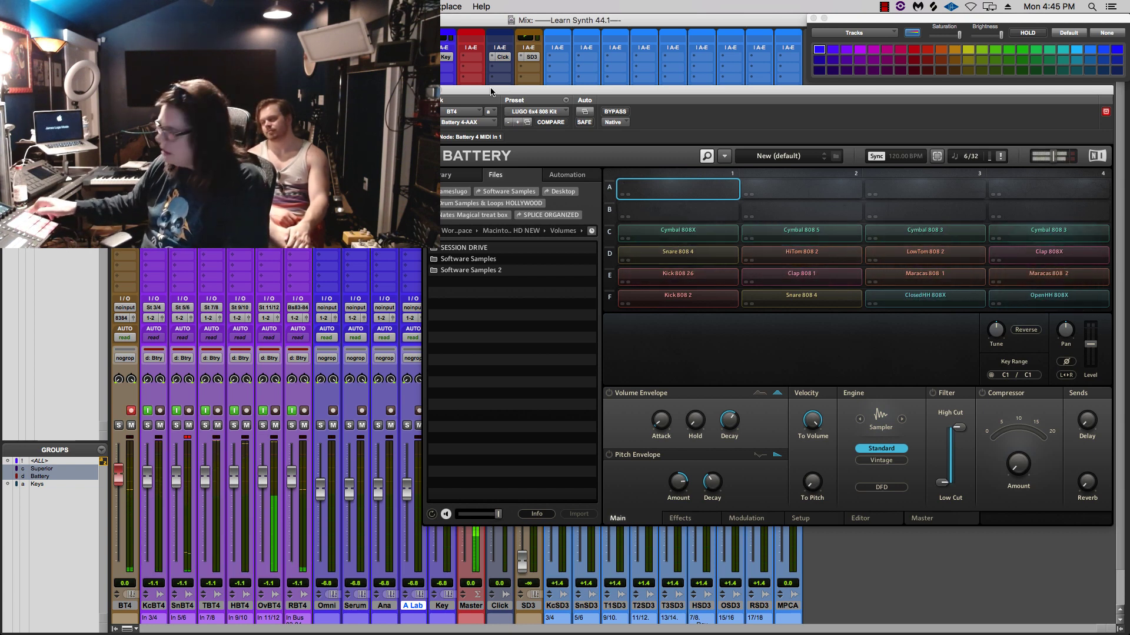
Point out the tracks KcBT4 through RBT4 fed by BT4, checking the Room BT4 track's name and comments
click(155, 606)
shift+click(300, 607)
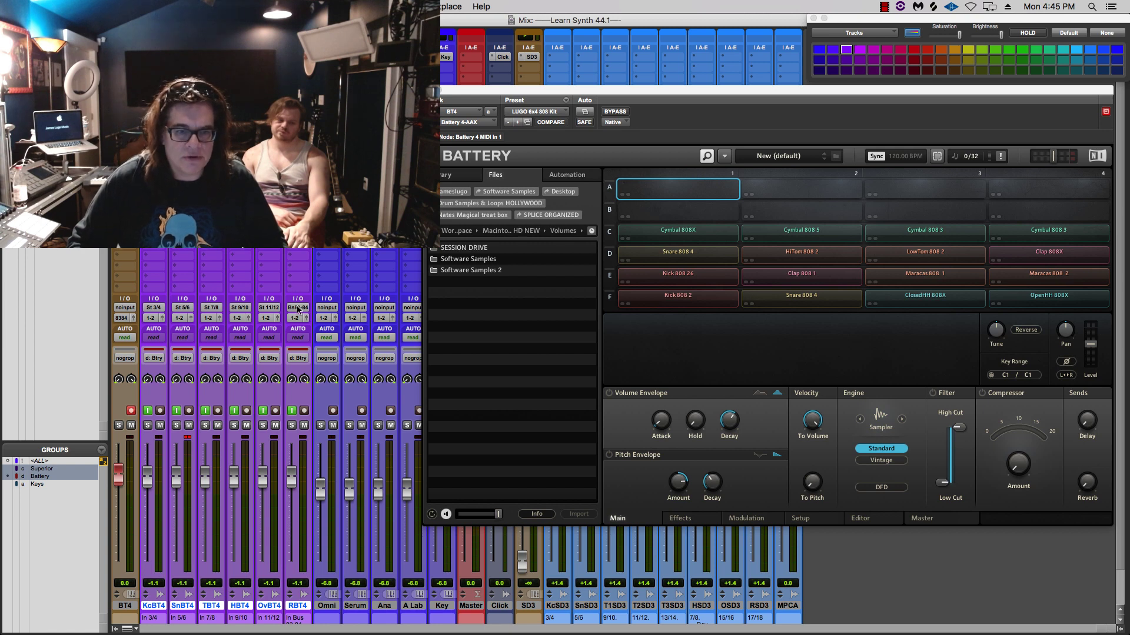
double_click(299, 607)
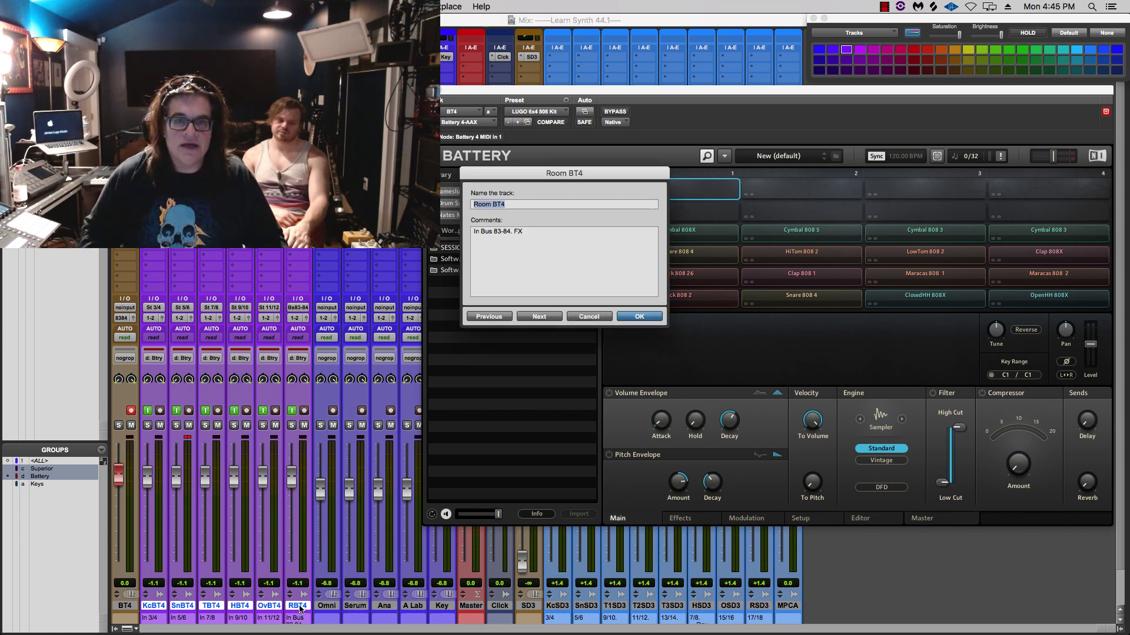
key(Return)
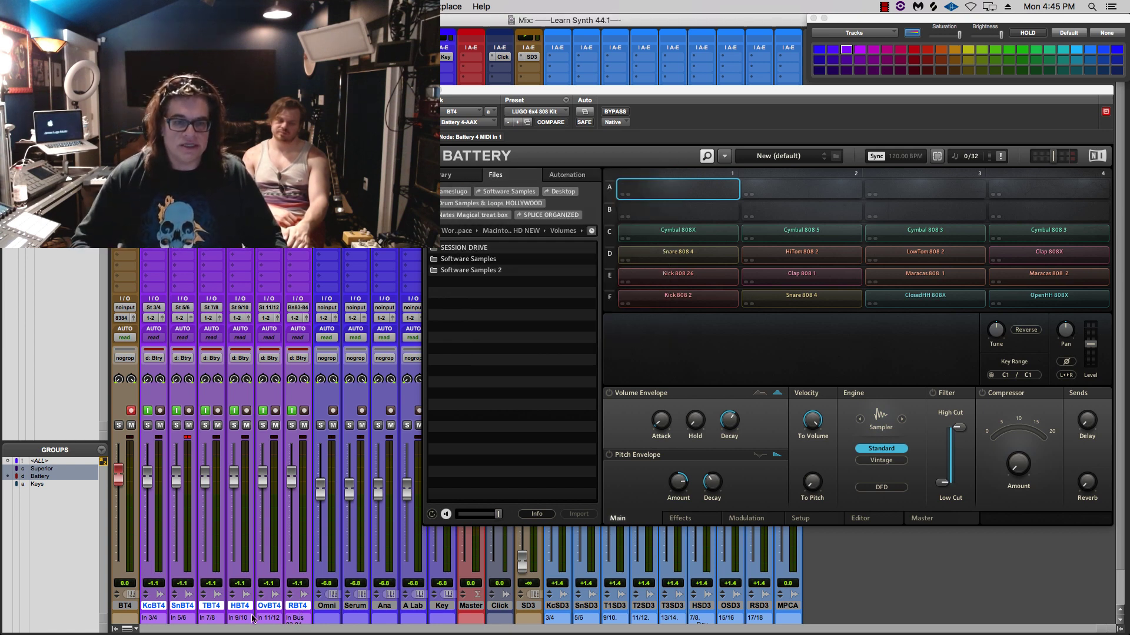
click(125, 606)
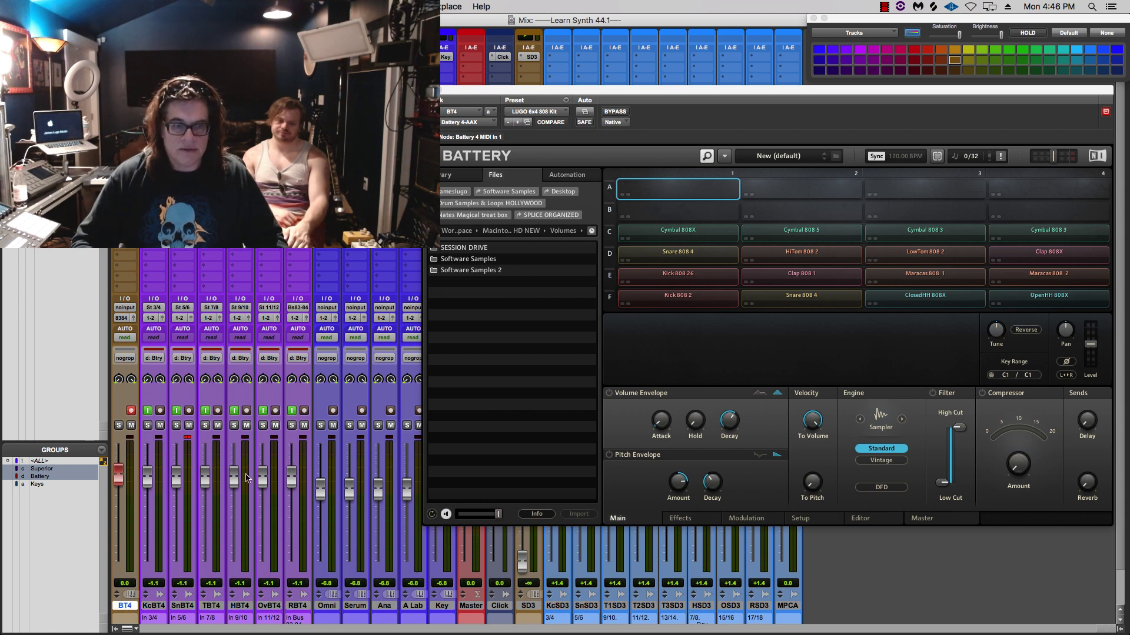
click(153, 606)
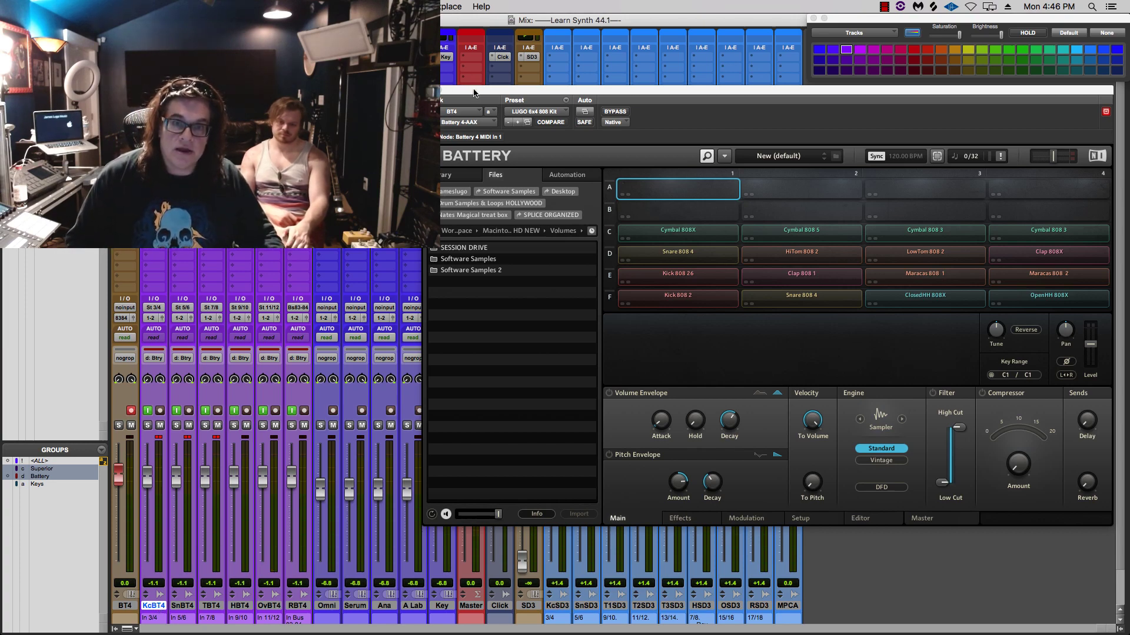
Move the Battery window clear of the screen edge and show its library sample list before returning to the file browser
drag(474, 92, 294, 96)
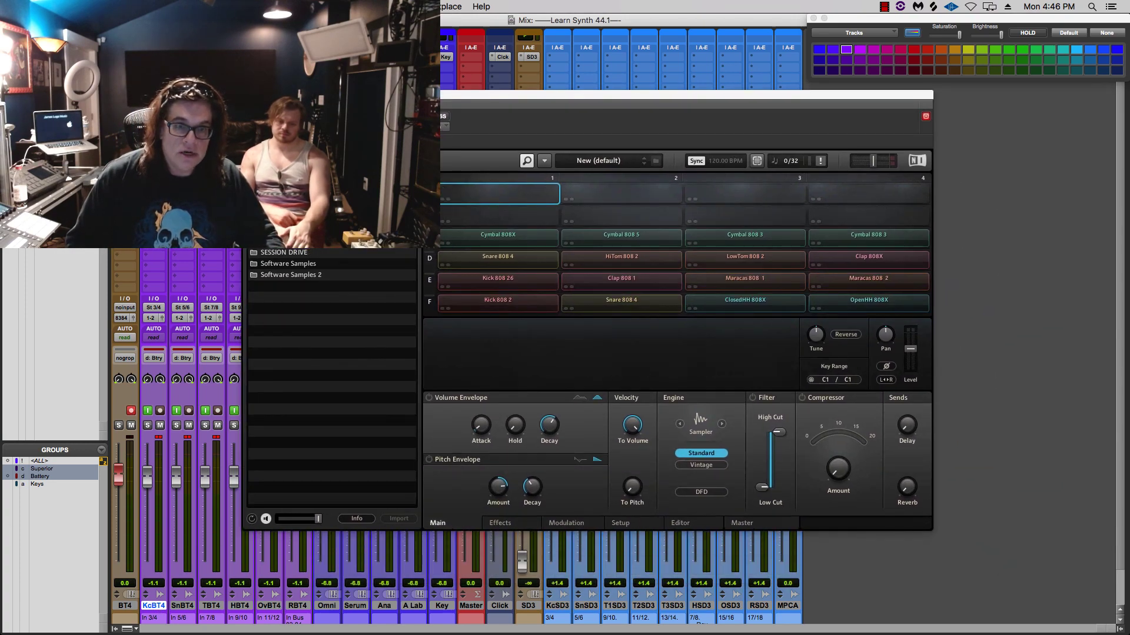
click(267, 178)
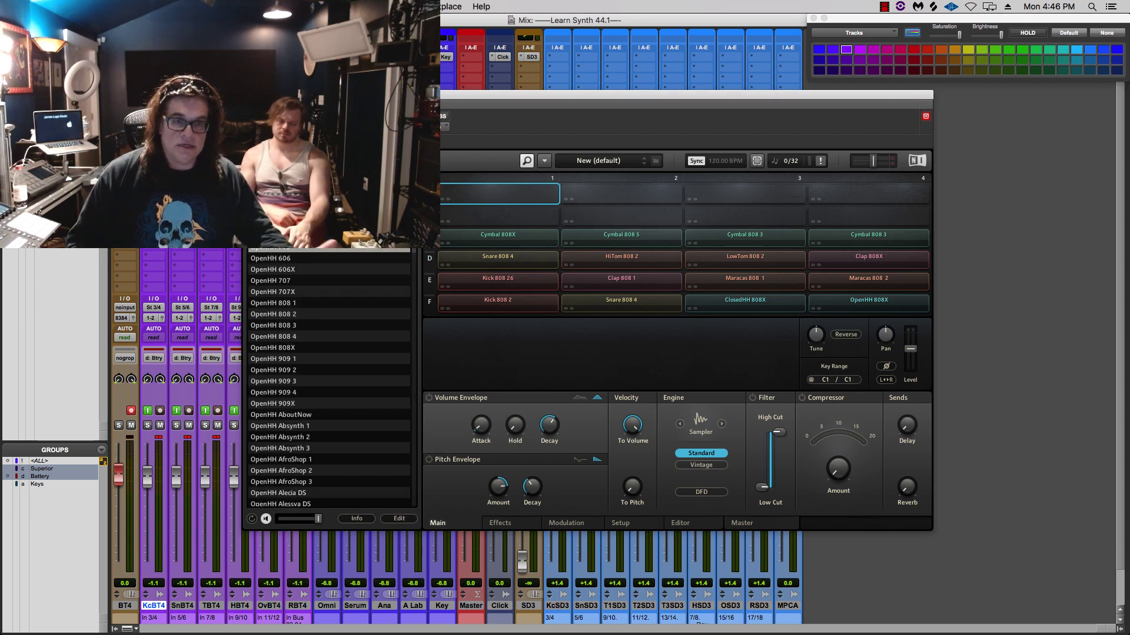
click(305, 178)
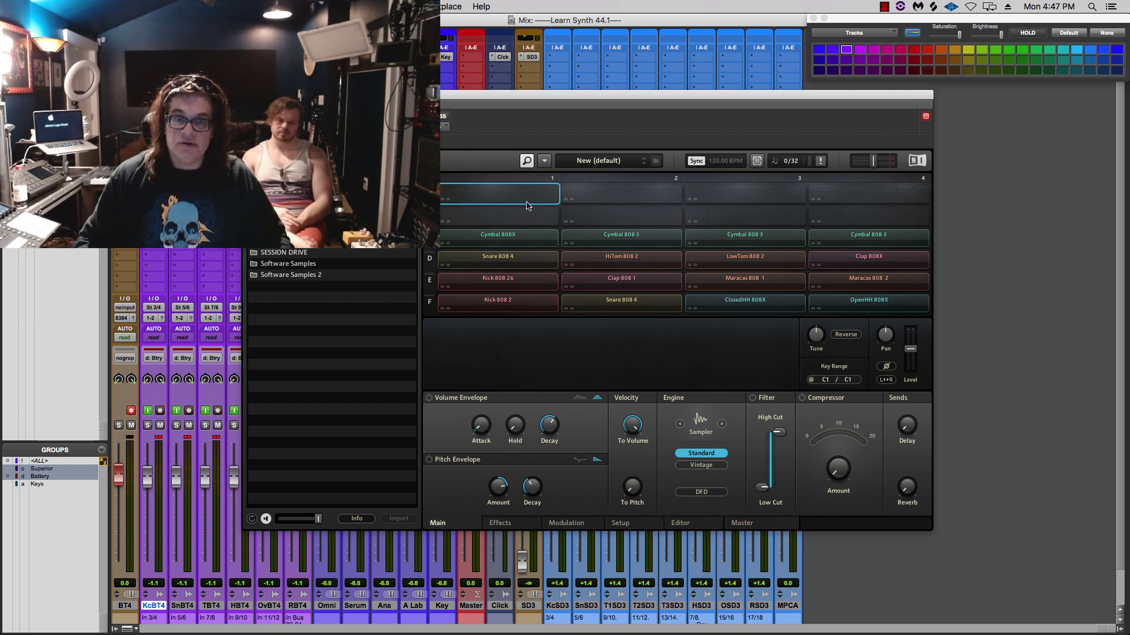
View the cell options for the empty first cell and audition the Kick 808 2 cell
right_click(497, 201)
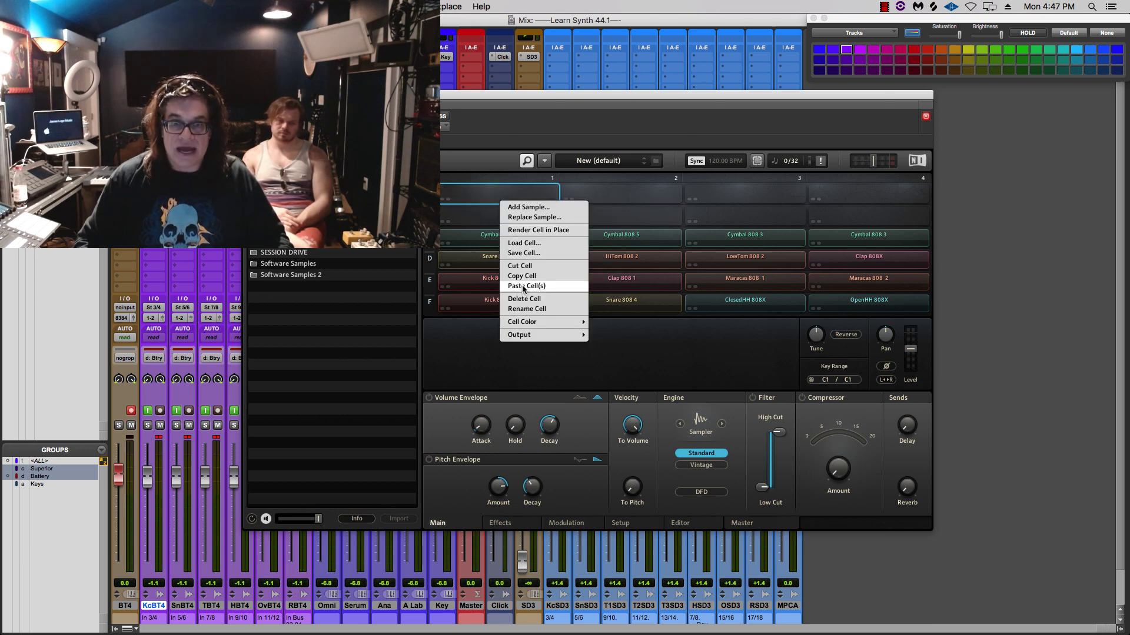
click(478, 304)
click(478, 304)
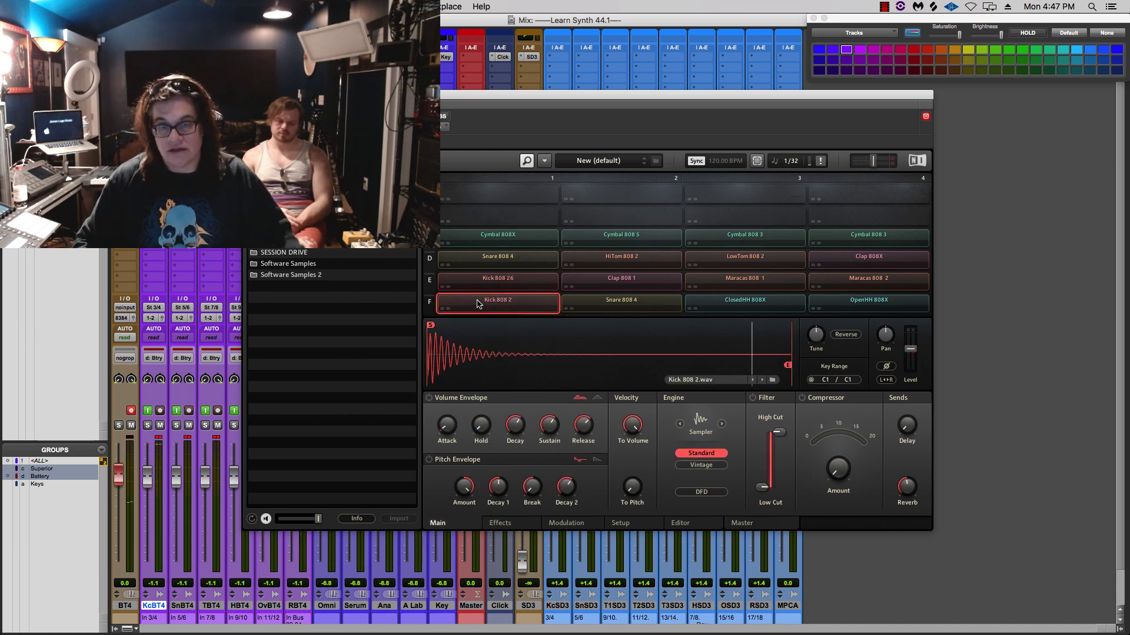
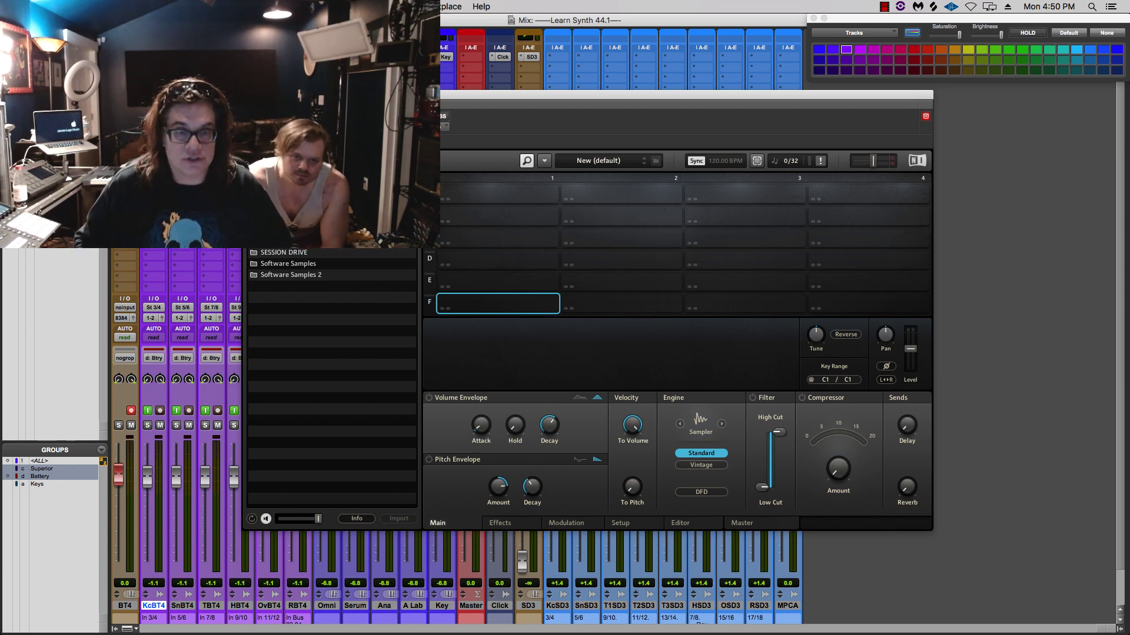
Browse the drum sample categories in Battery's file browser and open the Snare folder
double_click(306, 241)
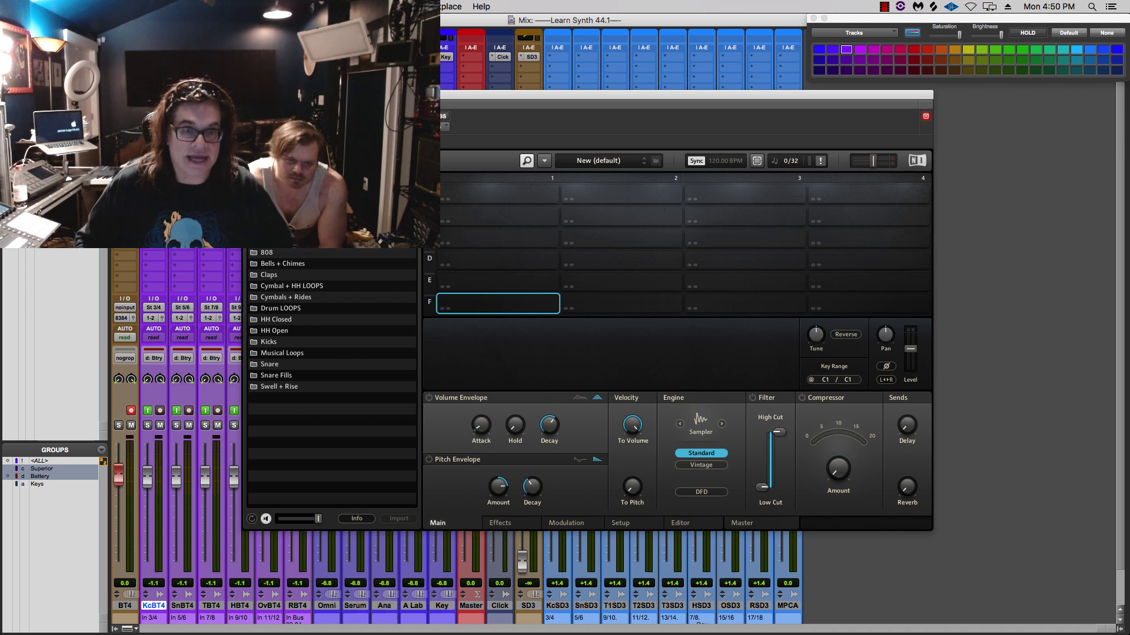
click(276, 274)
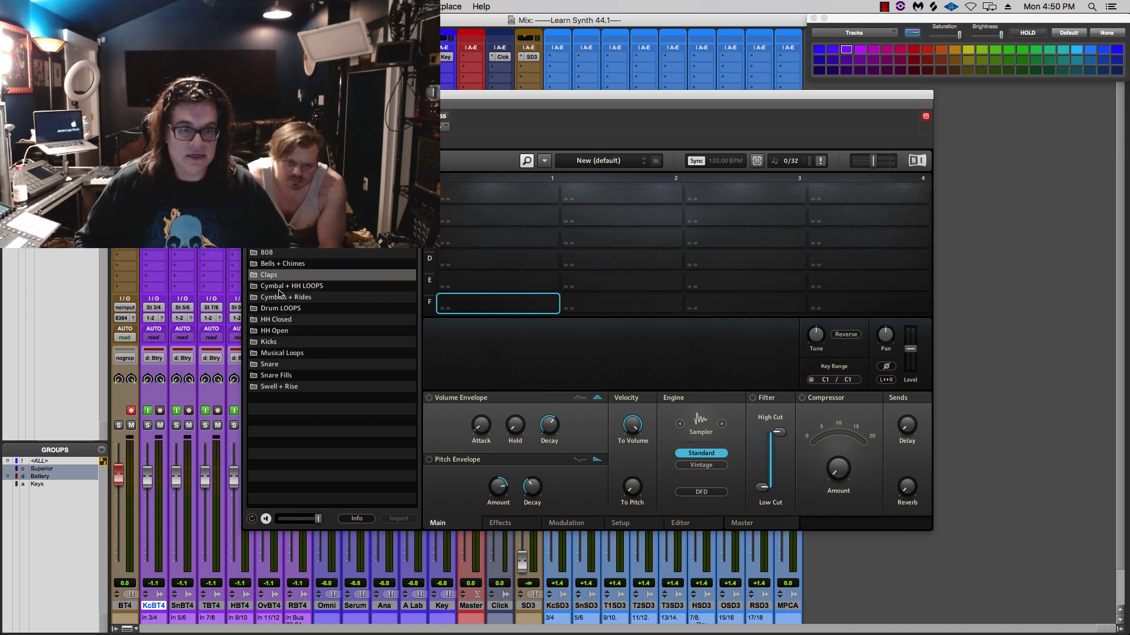
click(277, 375)
click(279, 386)
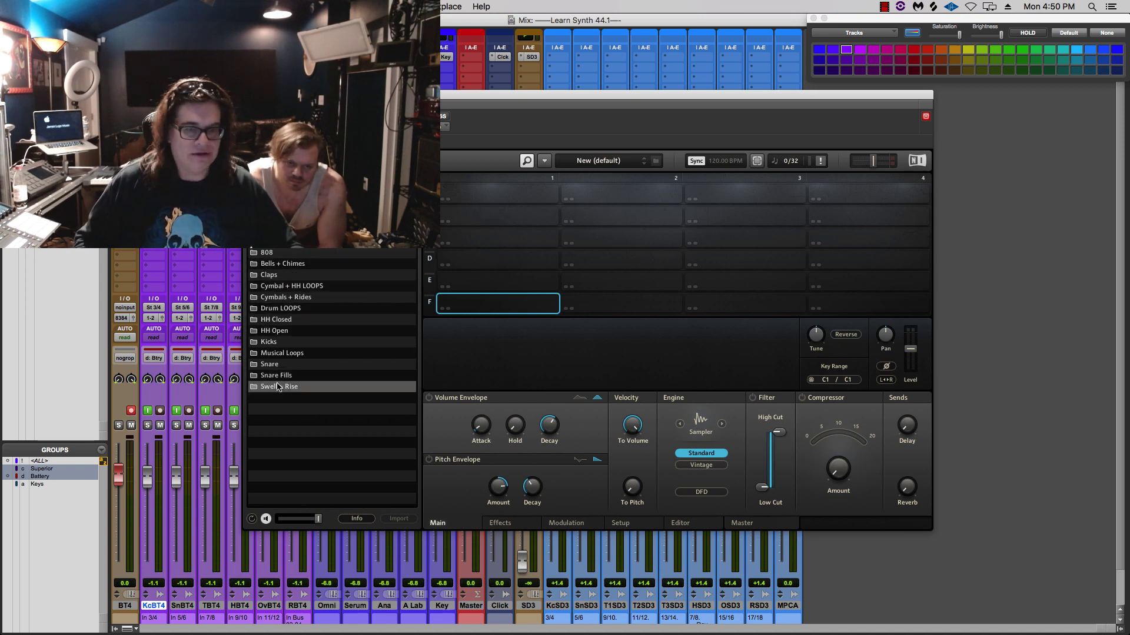
click(277, 376)
click(275, 365)
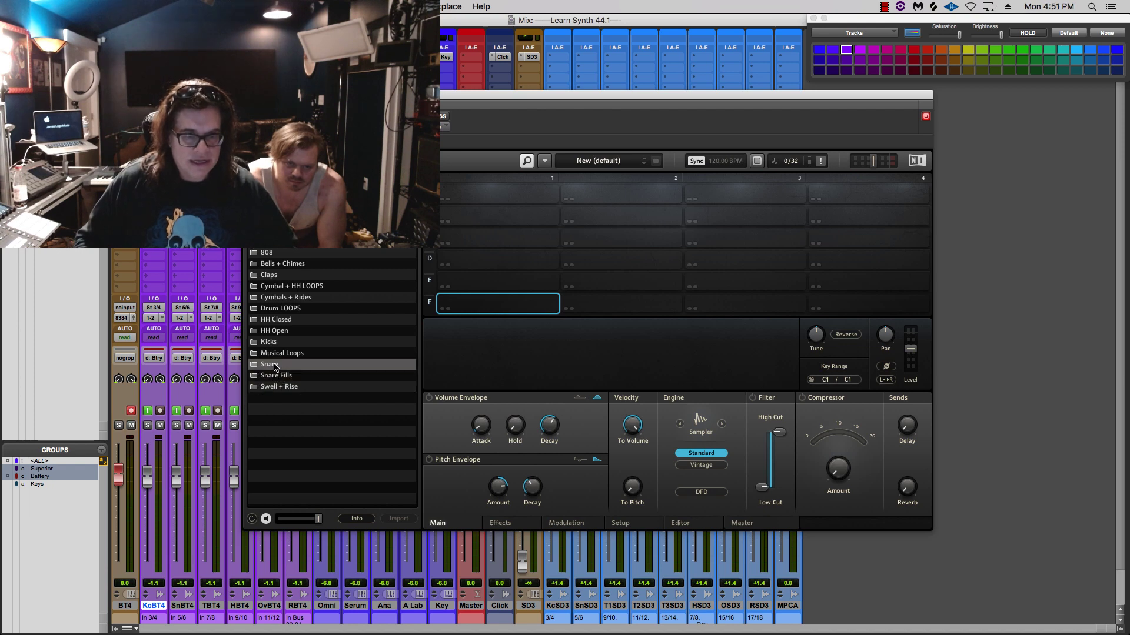
double_click(275, 366)
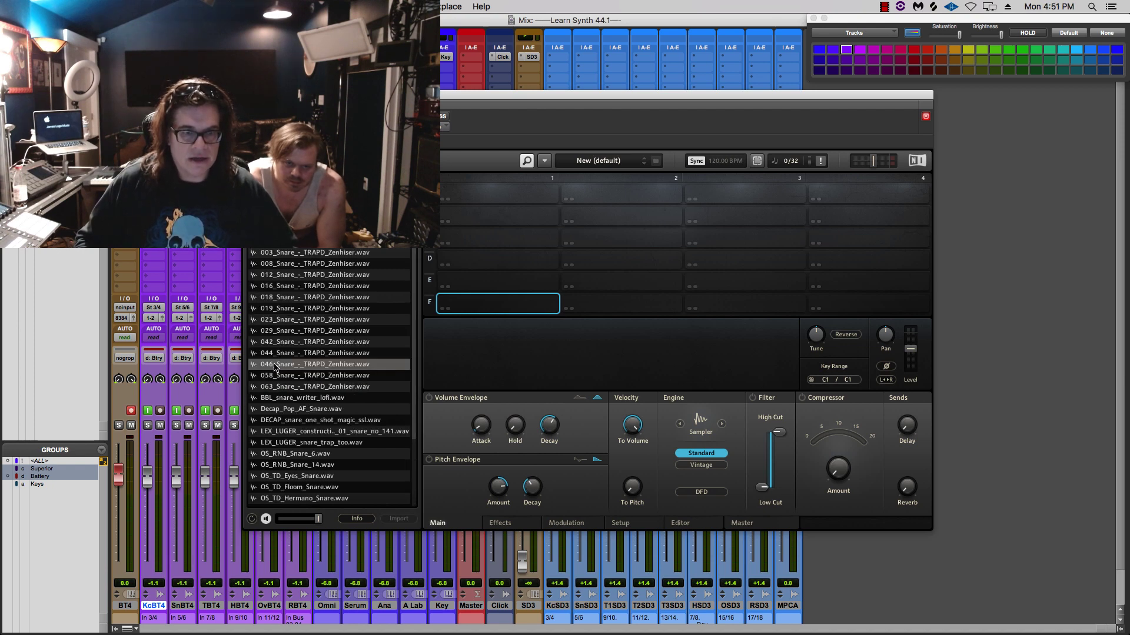
Audition the TRAPD_Zenhiser snare samples one after another, ending on 046_Snare_-_TRAPD_Zenhiser.wav
click(286, 264)
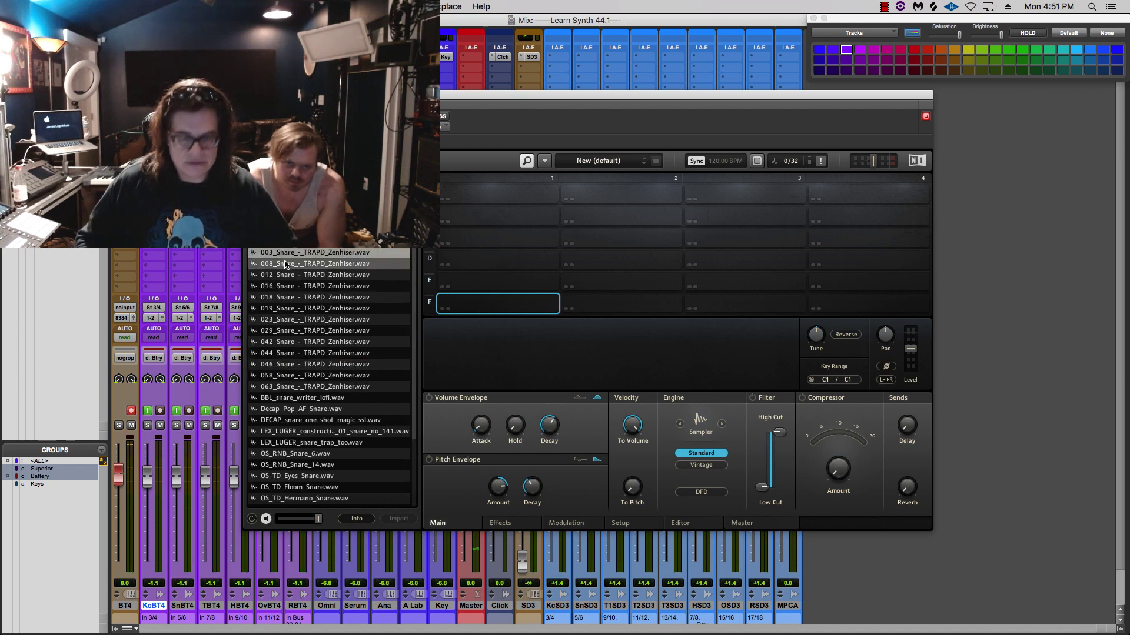
key(Down)
key(Down)
key(Down)
key(Down)
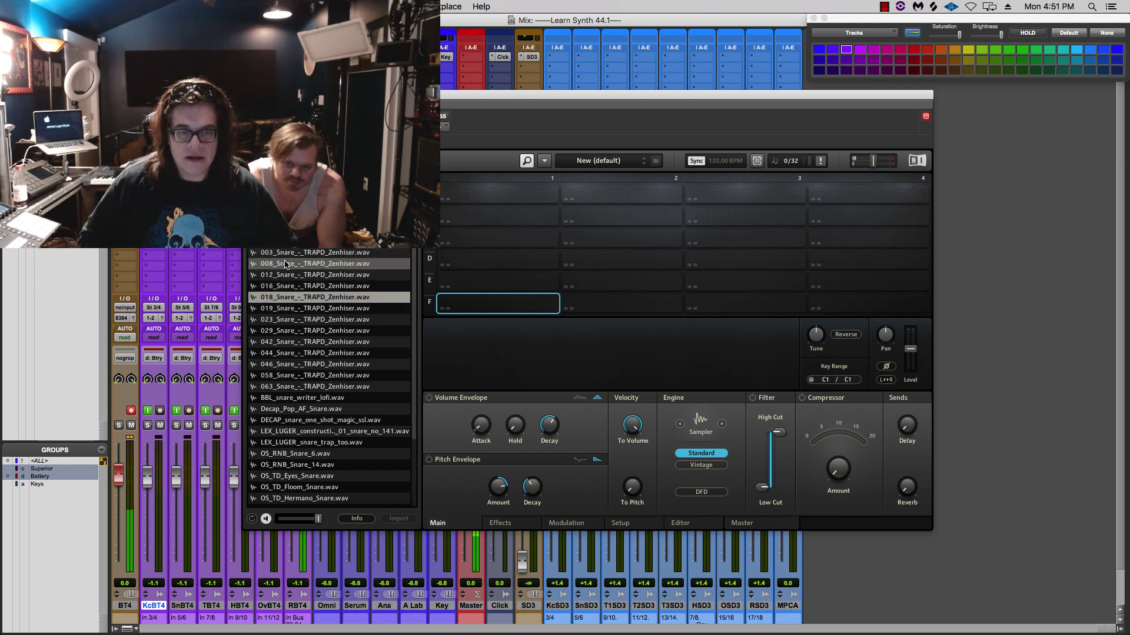
key(Down)
key(Down)
key(Down)
key(Down)
key(Down)
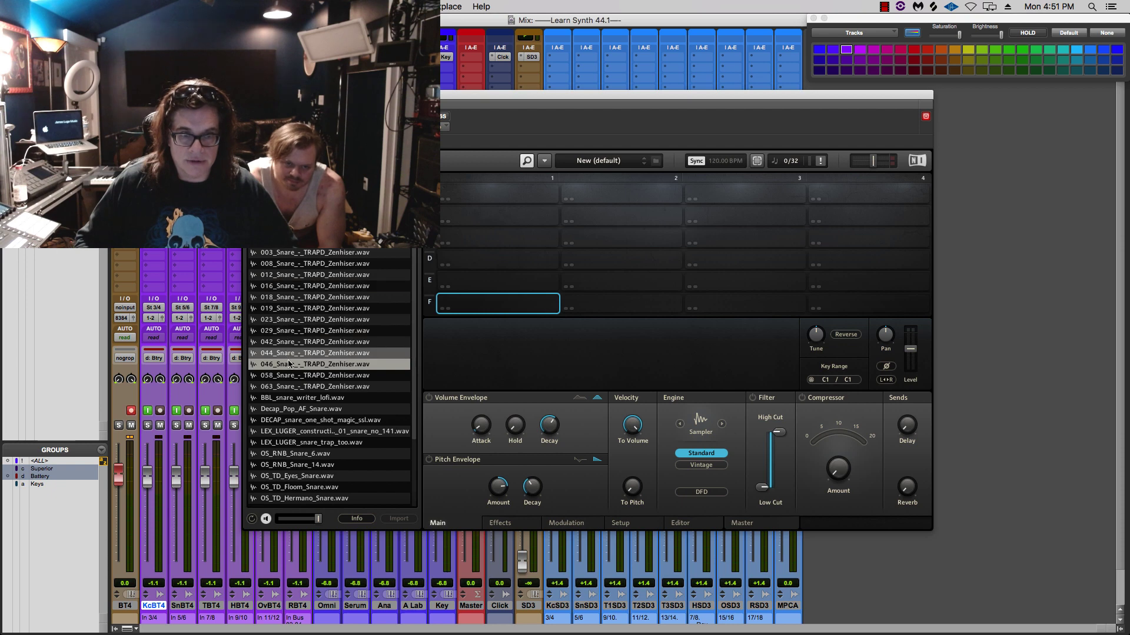
Load 046_Snare_-_TRAPD_Zenhiser.wav into the first cell of row F and delete that cell
drag(289, 365, 452, 306)
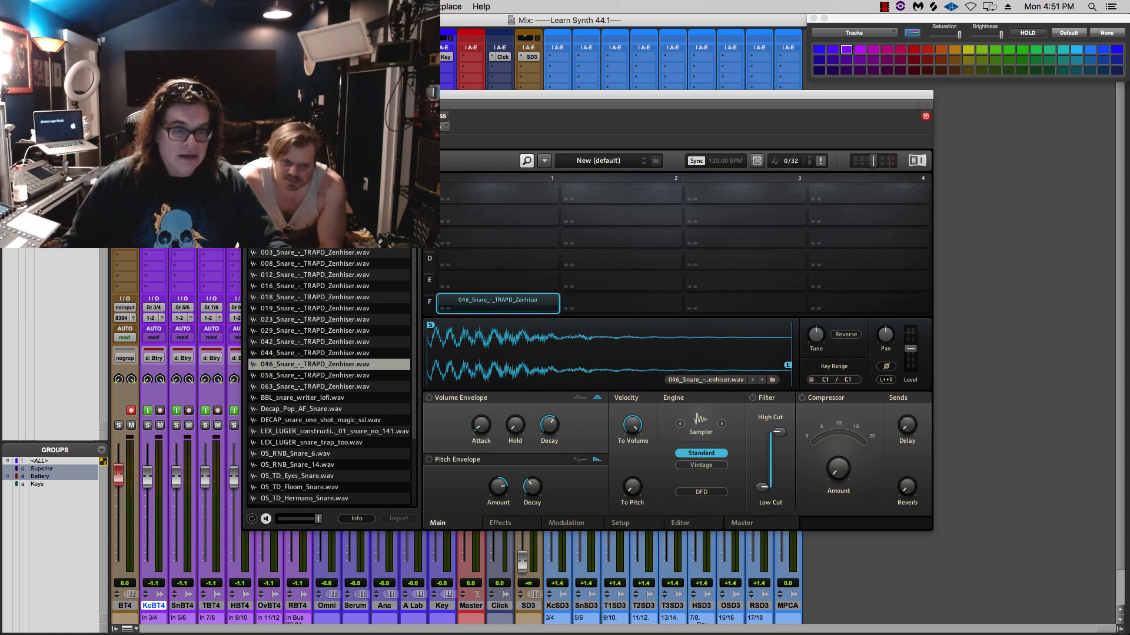
click(257, 224)
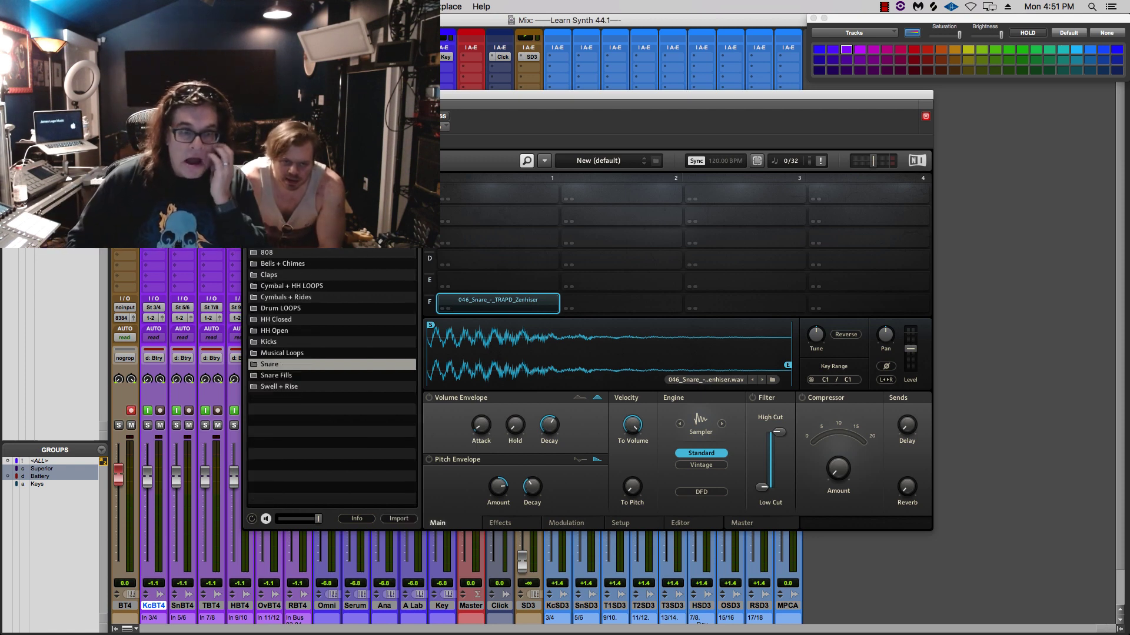
right_click(478, 313)
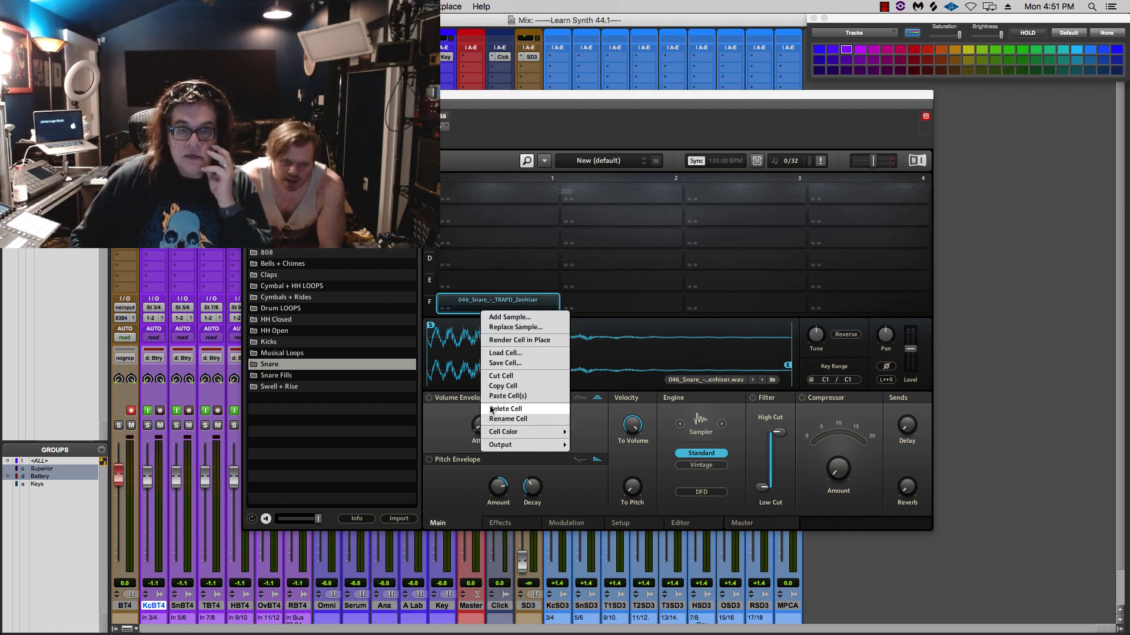
click(491, 408)
key(Return)
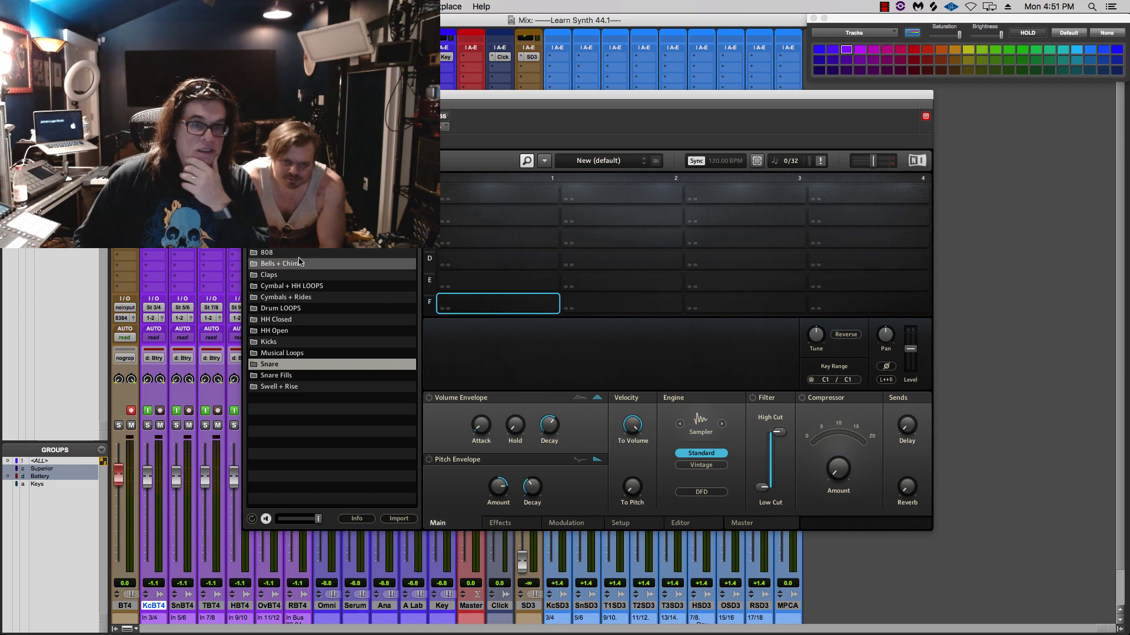
Browse to the producer drum kits and open the Kanye folder and its first subfolder of C&S samples
double_click(269, 364)
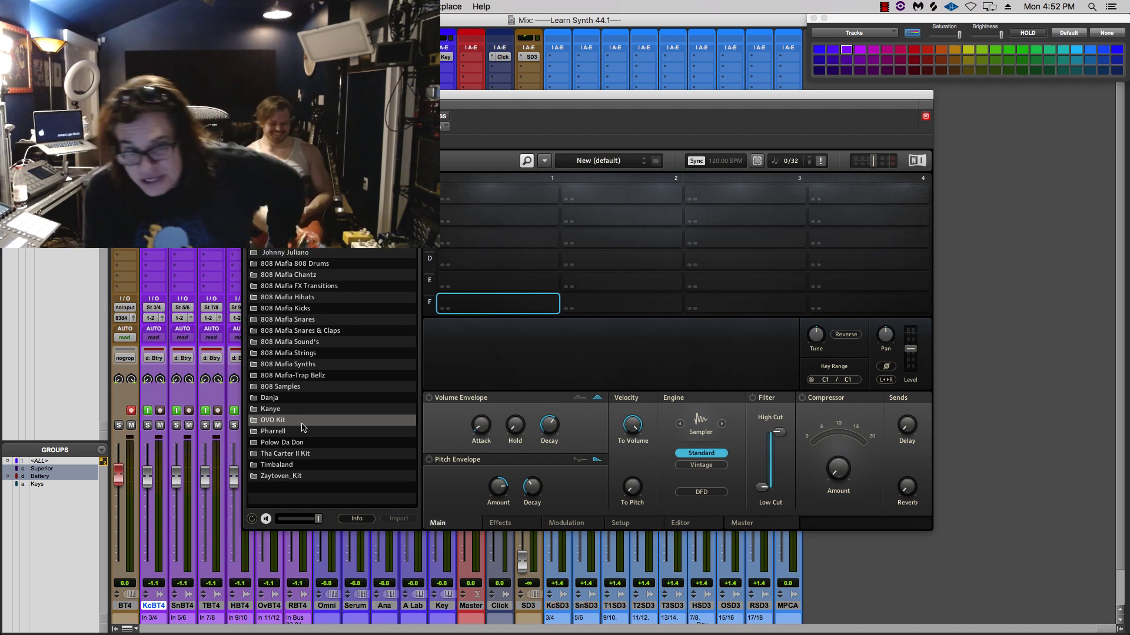
click(281, 410)
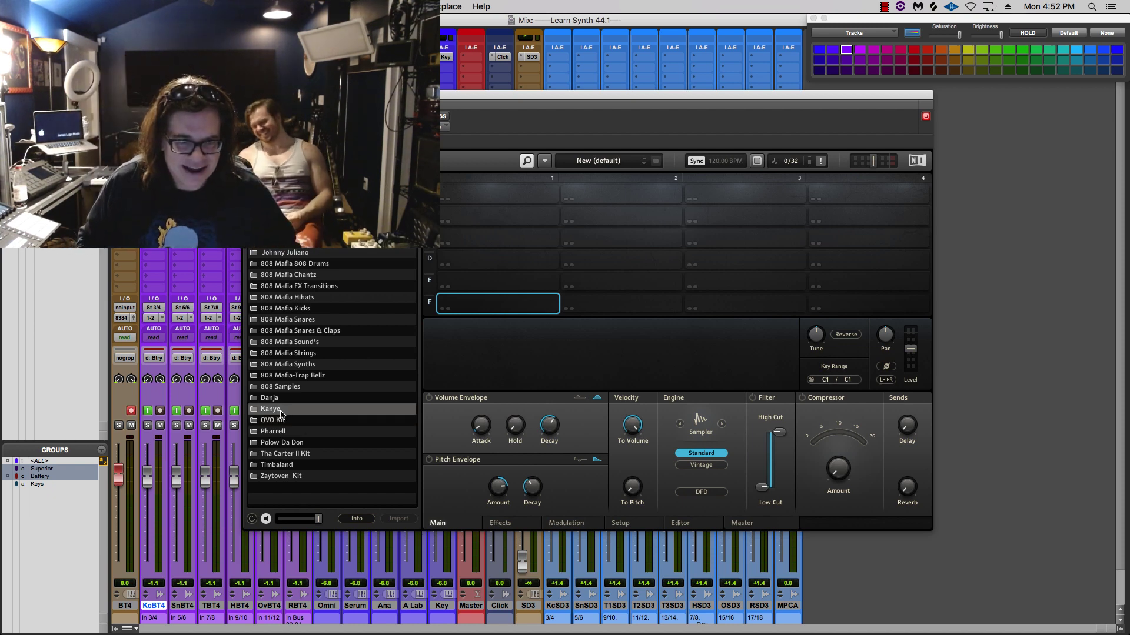
double_click(281, 411)
double_click(283, 254)
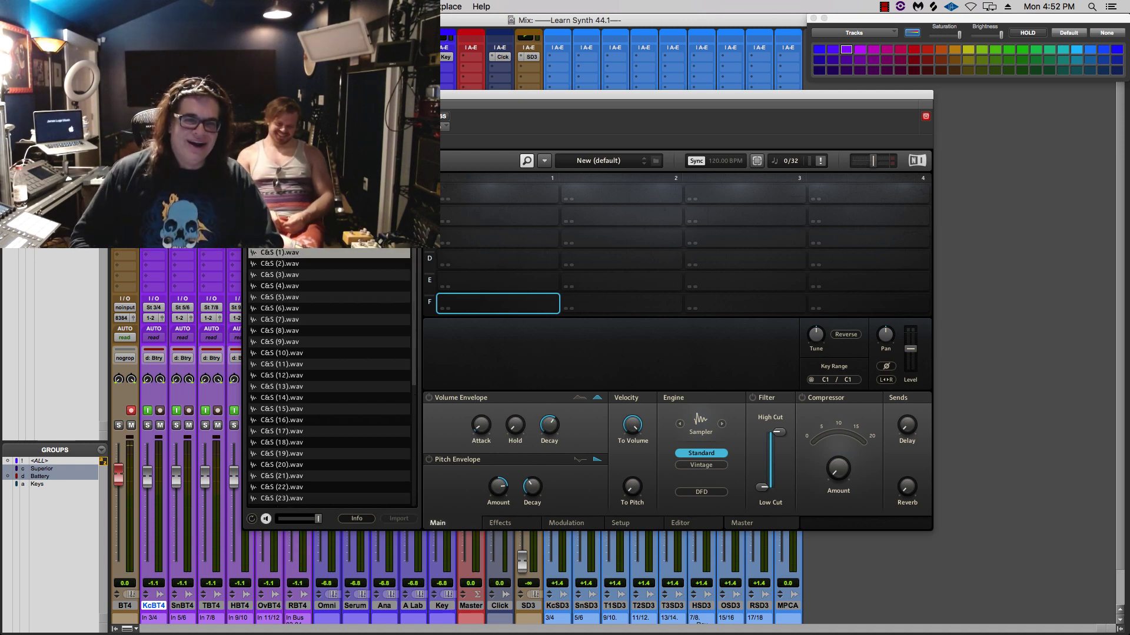
Back out of the Kanye kit folders to the main sample folder list and close the Battery window
click(254, 239)
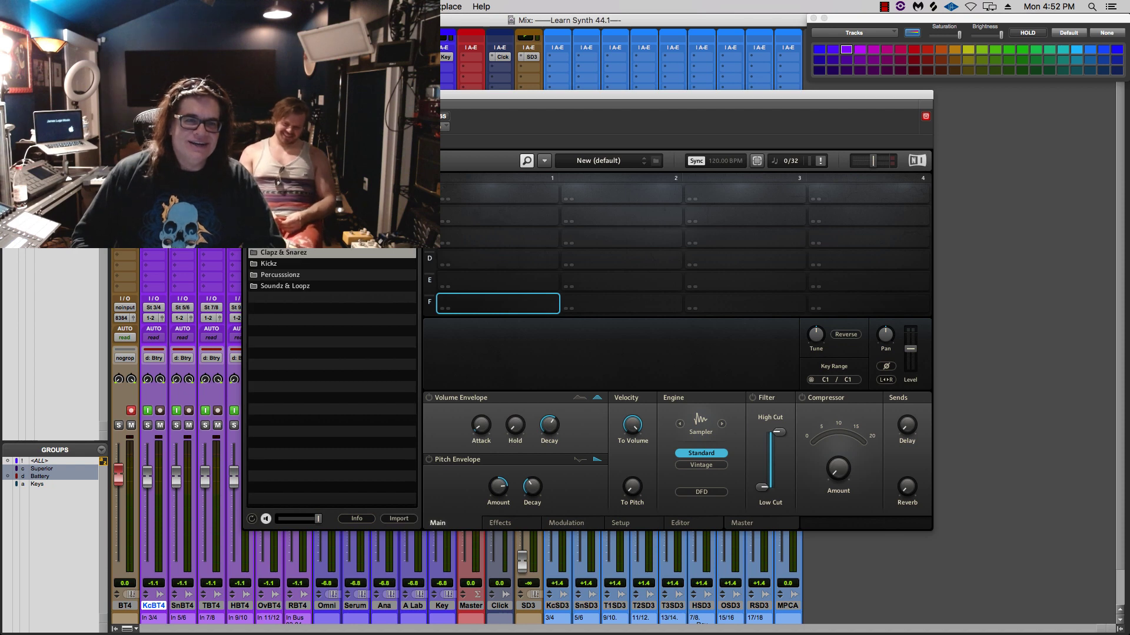
click(254, 239)
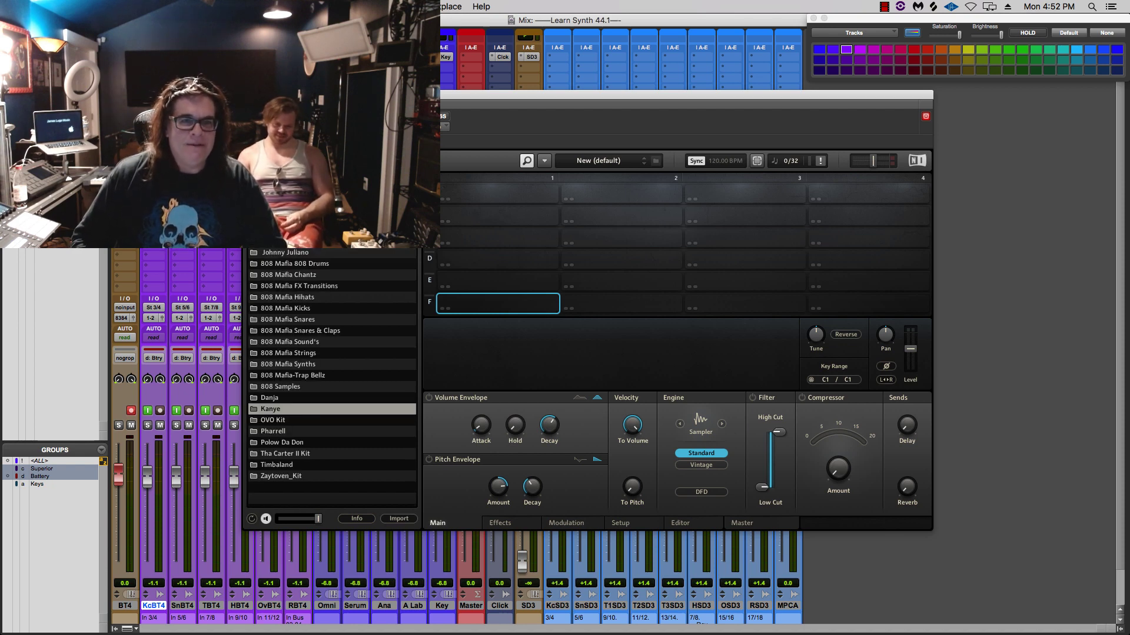
click(255, 239)
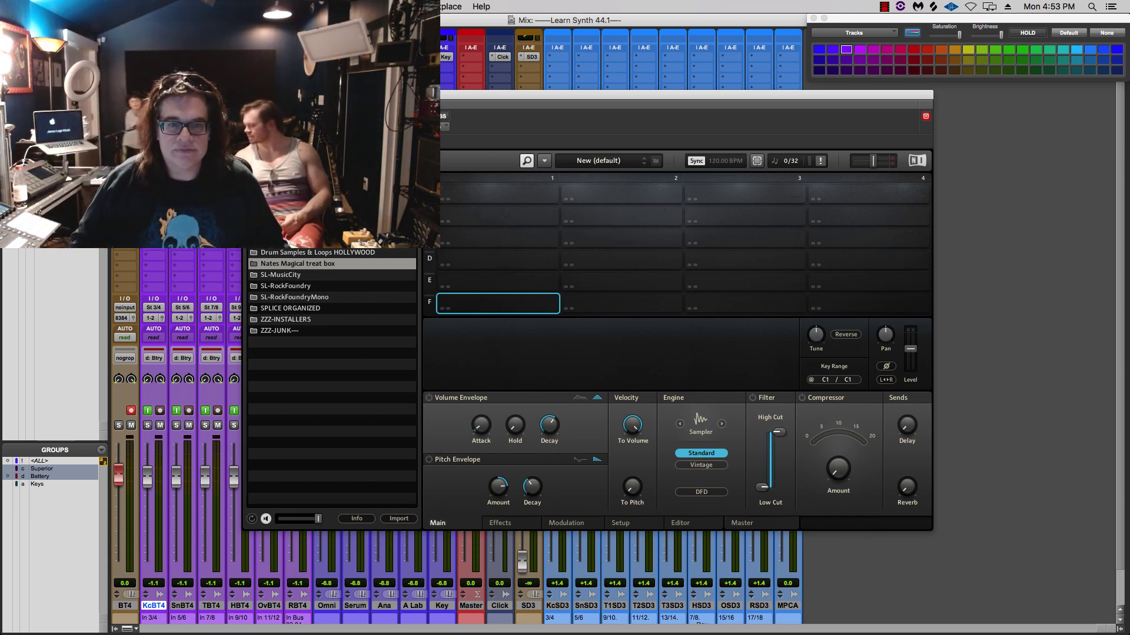
click(249, 94)
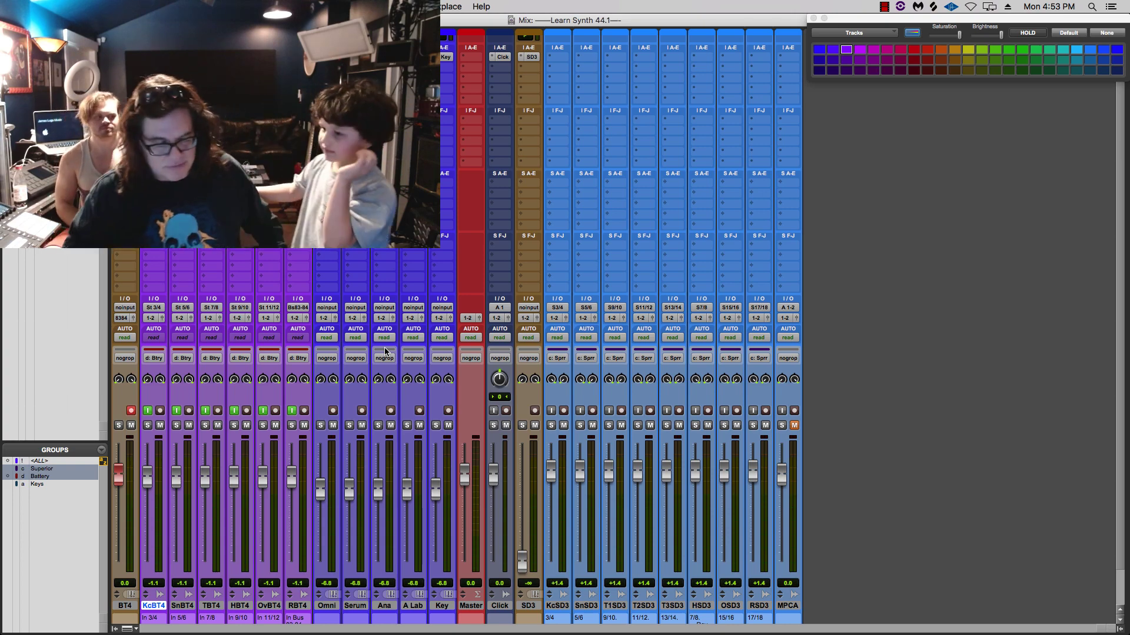
Record-arm the SD3 track, enable input monitoring on its output tracks, and open its Superior Drummer 3 instrument
click(535, 411)
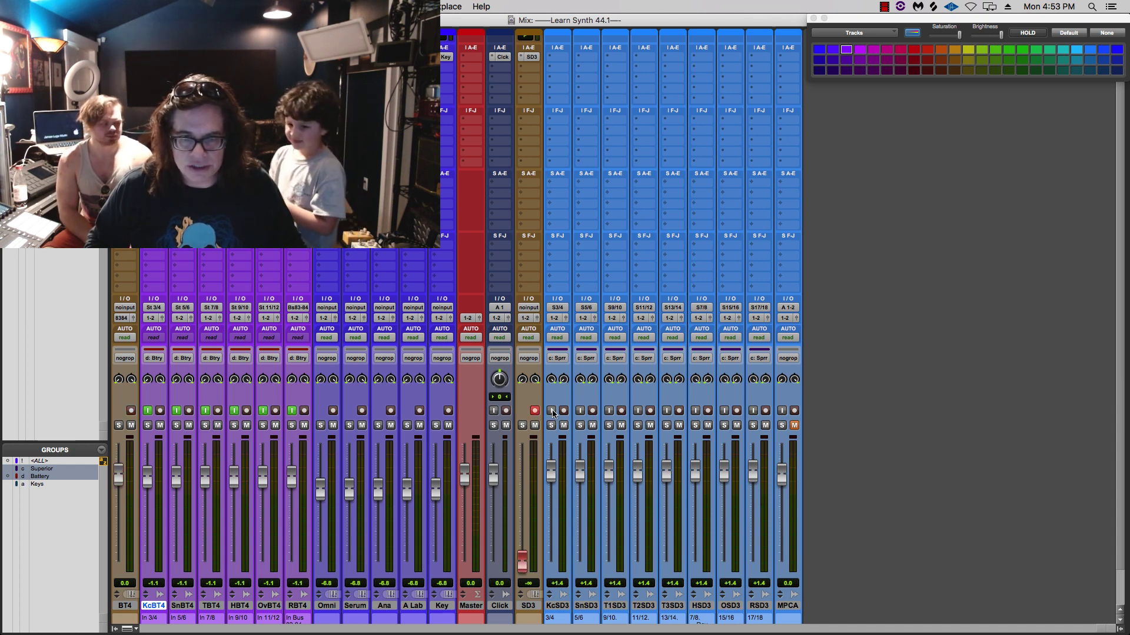
click(552, 411)
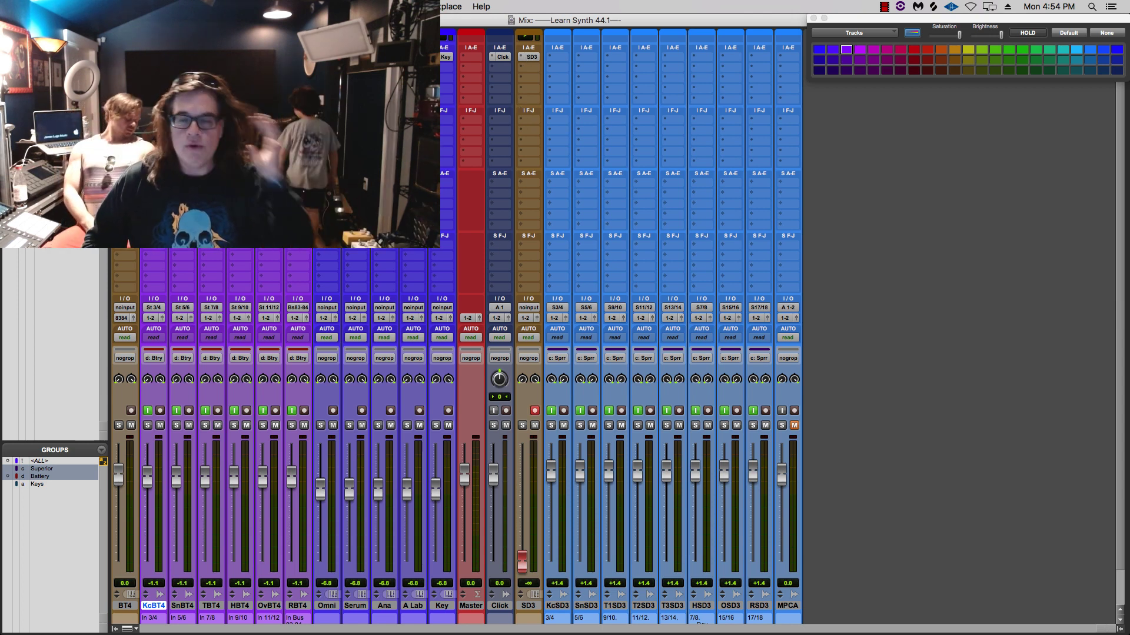
click(532, 57)
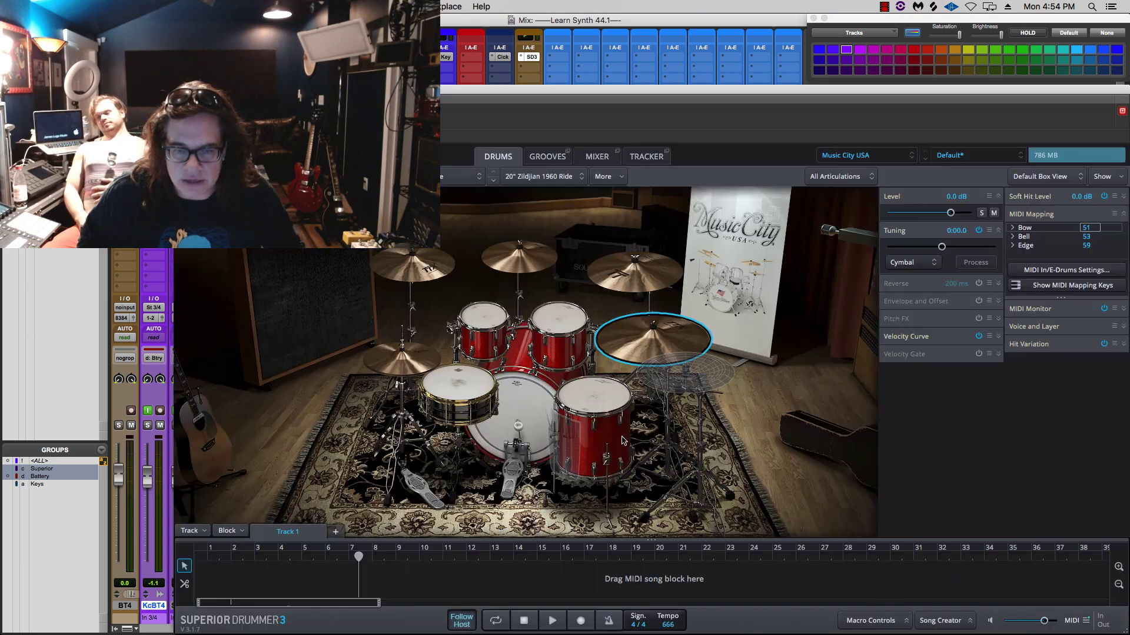
drag(609, 91, 543, 18)
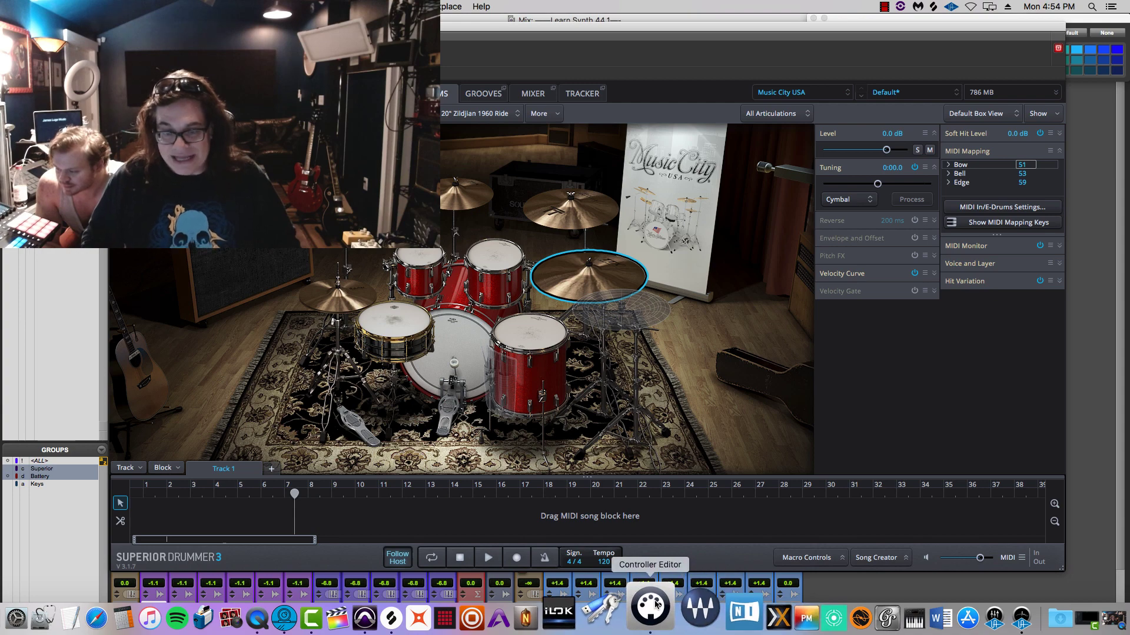
Switch to the Native Instruments Controller Editor, select the SD3 - AD Pad Assignment template, and return to Superior Drummer 3
click(631, 608)
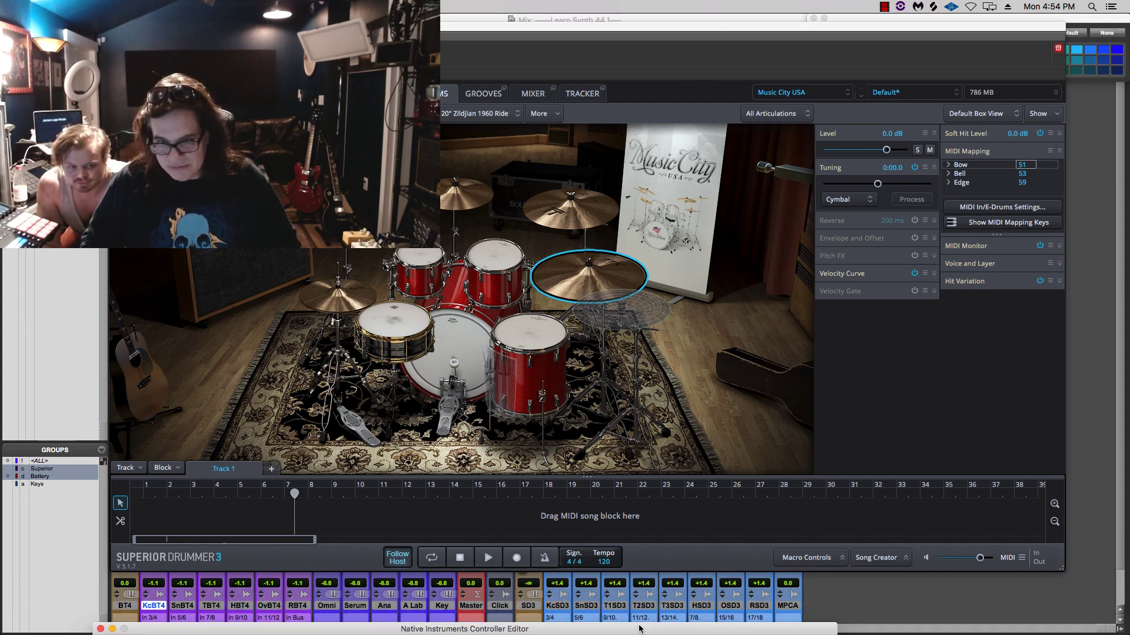
drag(641, 625, 753, 54)
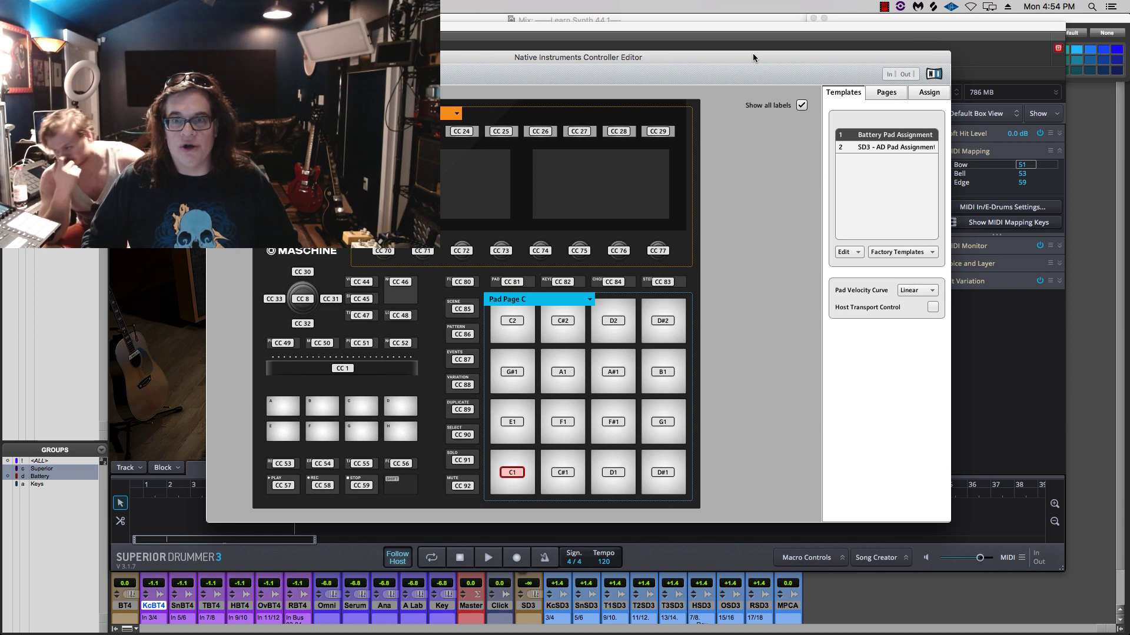
click(877, 148)
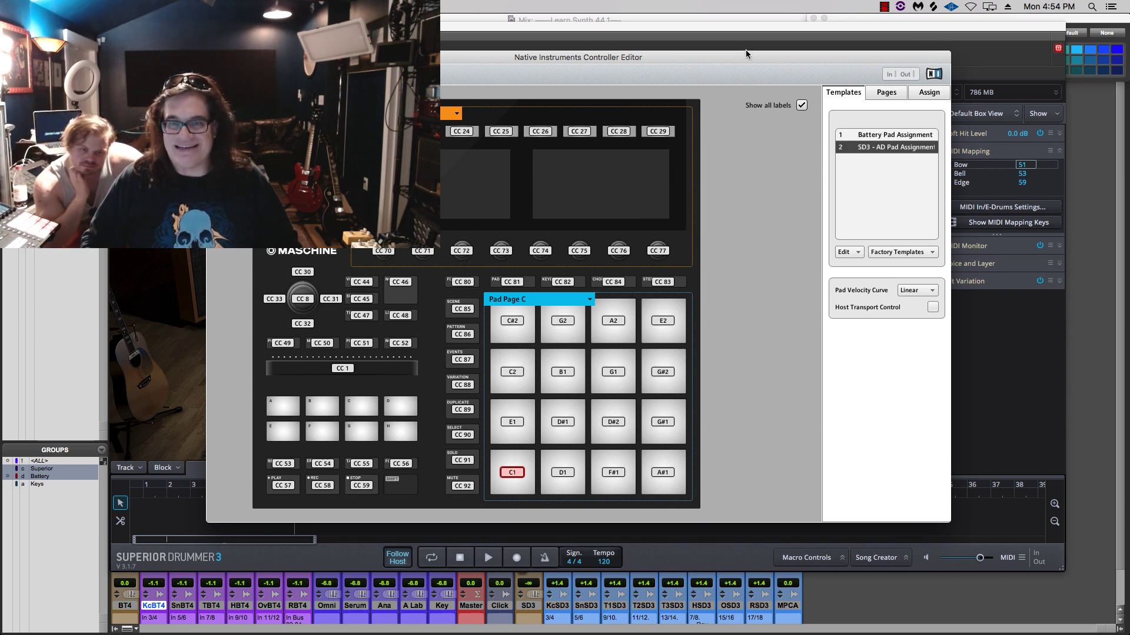
drag(739, 59, 717, 579)
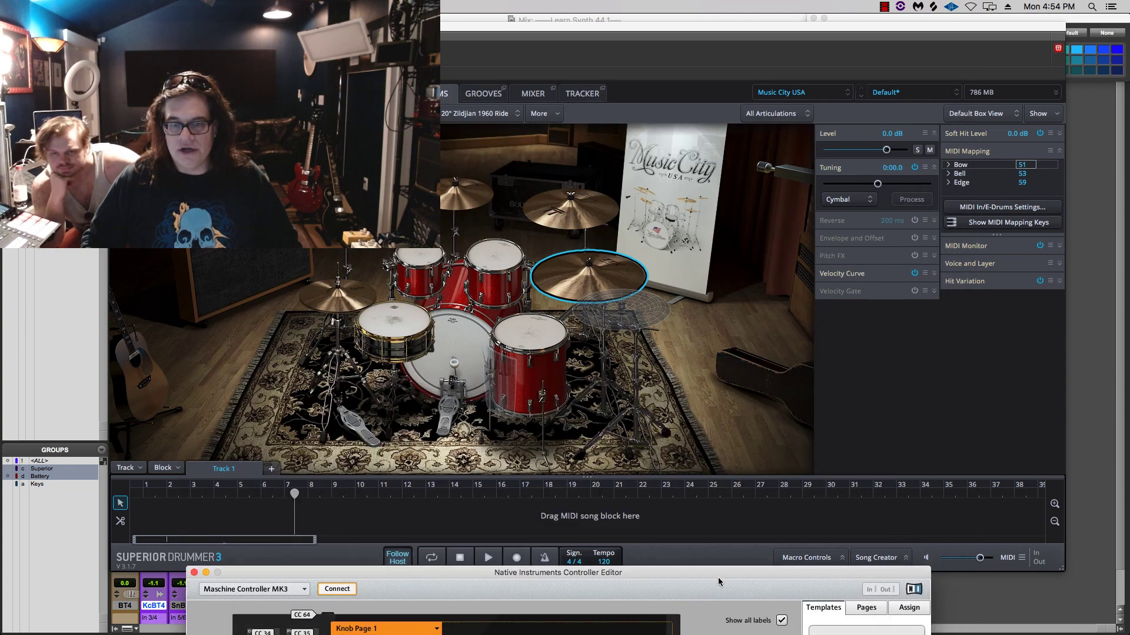
click(714, 34)
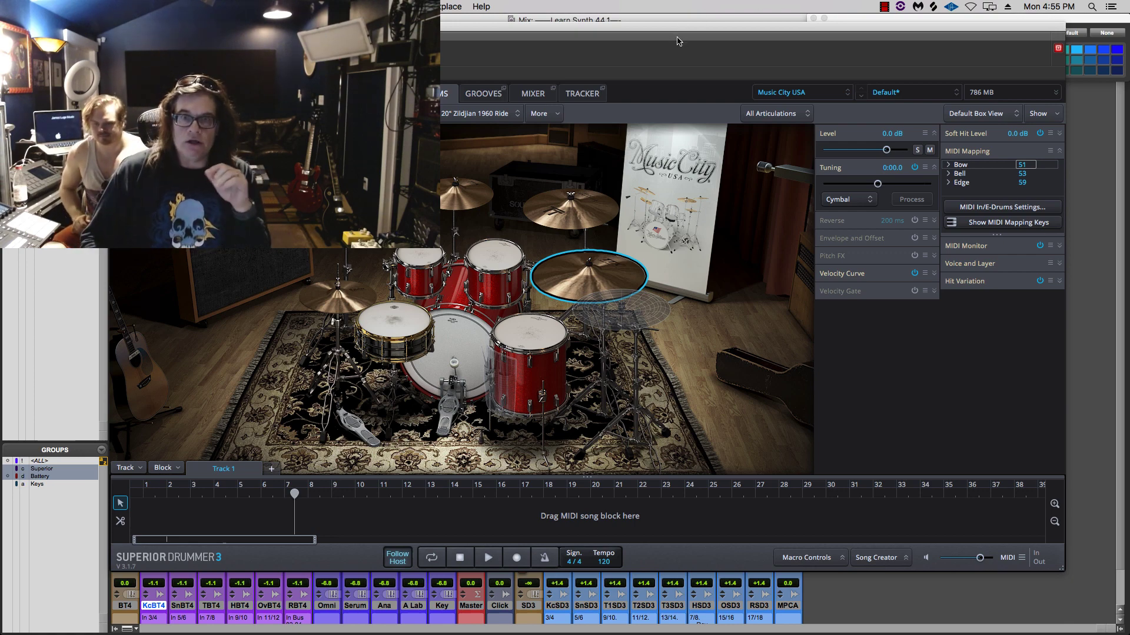
drag(678, 33, 681, 78)
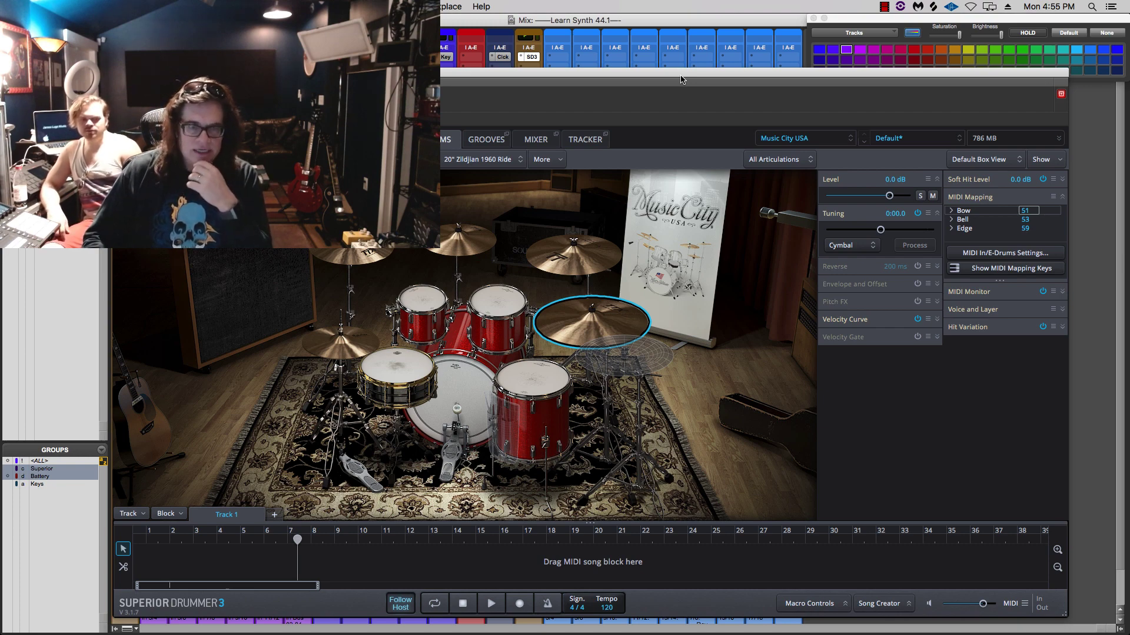
drag(681, 73, 709, 69)
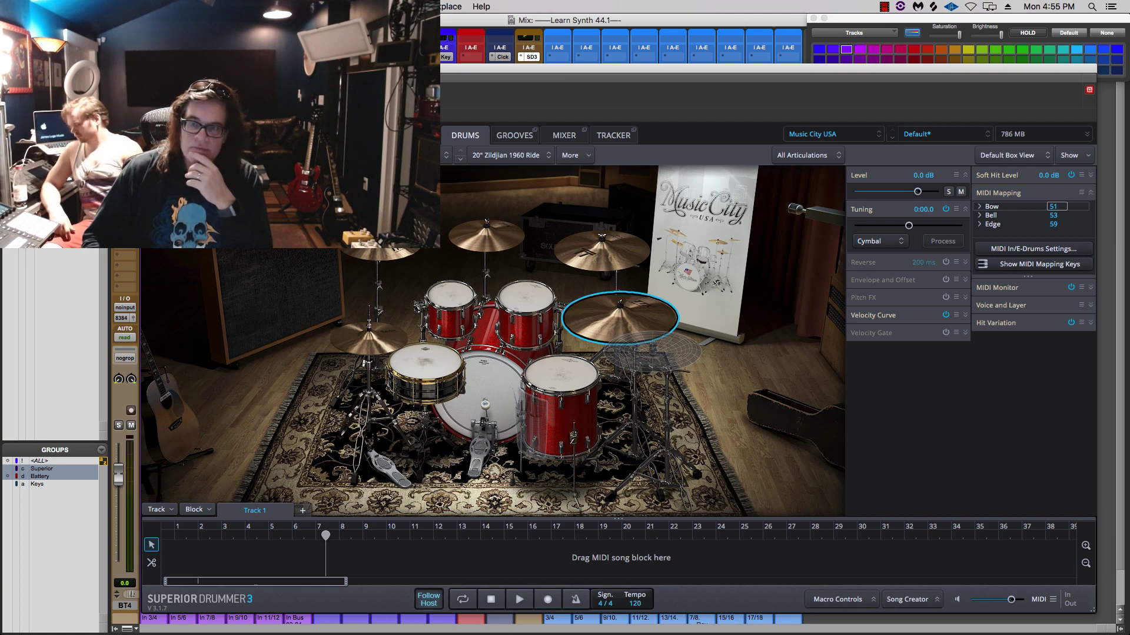
drag(709, 69, 680, 79)
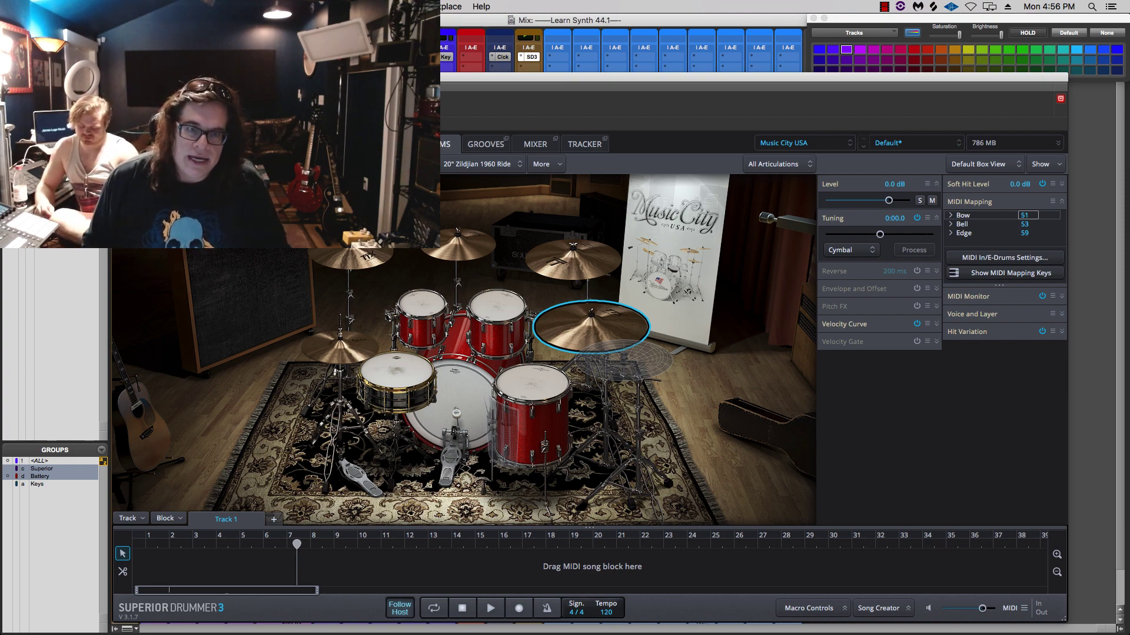
drag(376, 77, 387, 73)
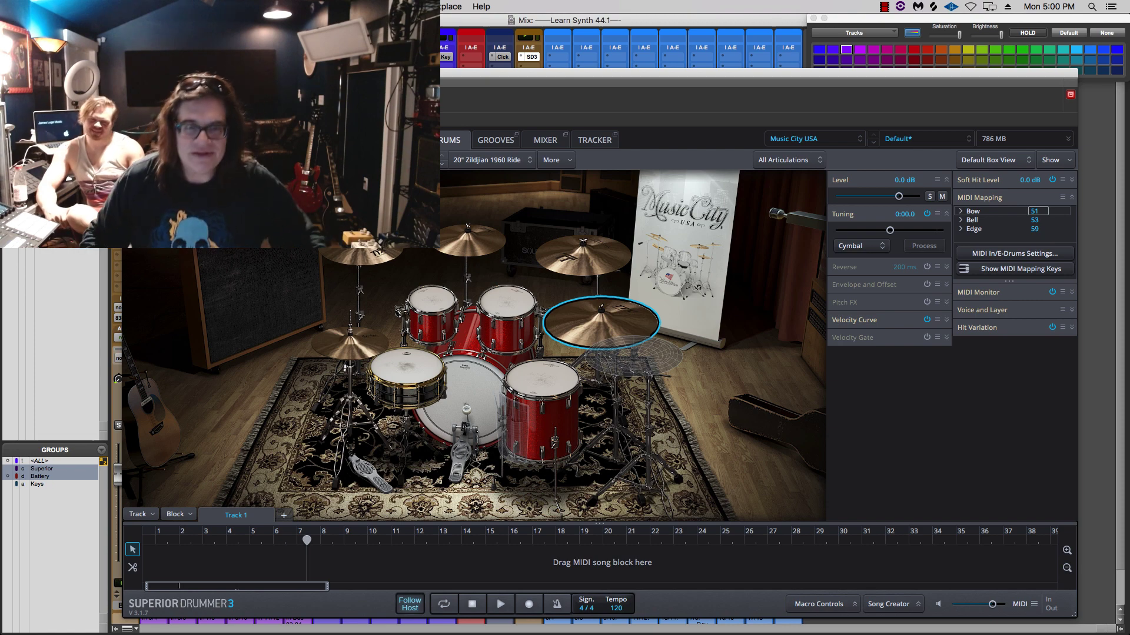
mouse_move(353, 73)
mouse_down()
mouse_move(382, 62)
mouse_move(388, 71)
mouse_move(374, 67)
mouse_up()
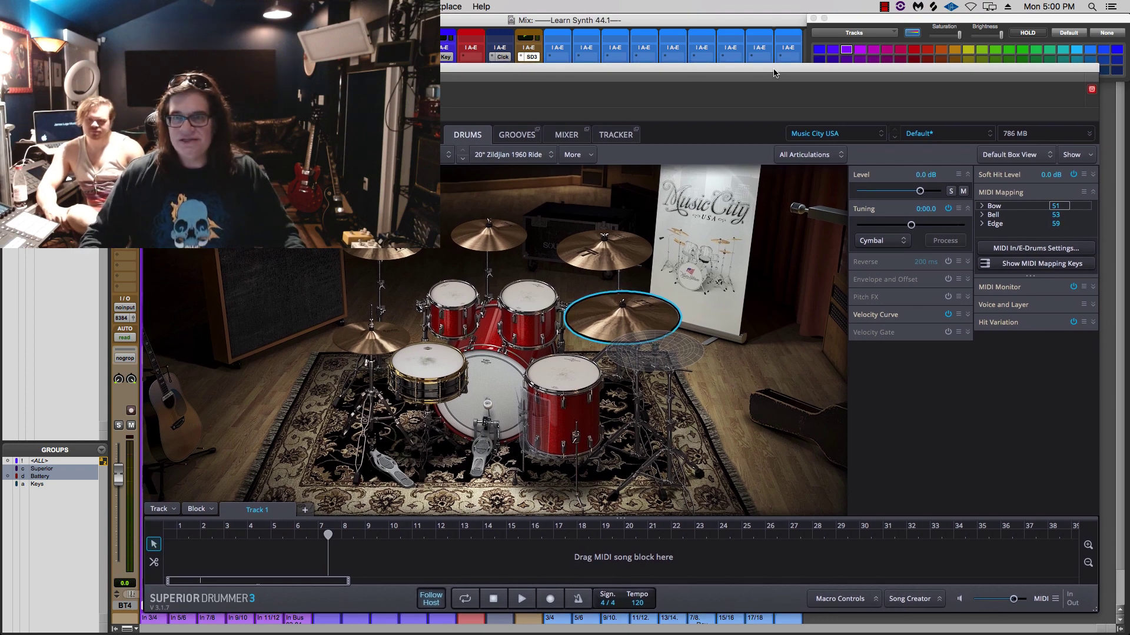
Load the California Punk kit from the Superior Drummer 3 library and play the Verse 01 groove of Classic 92 BPM
click(850, 135)
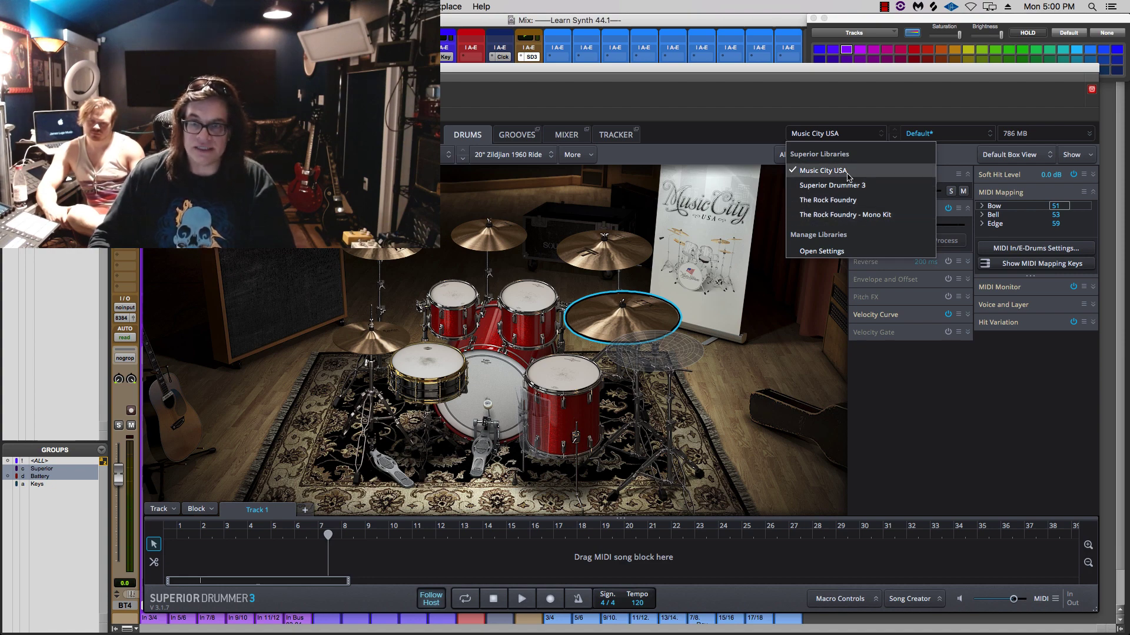
click(755, 85)
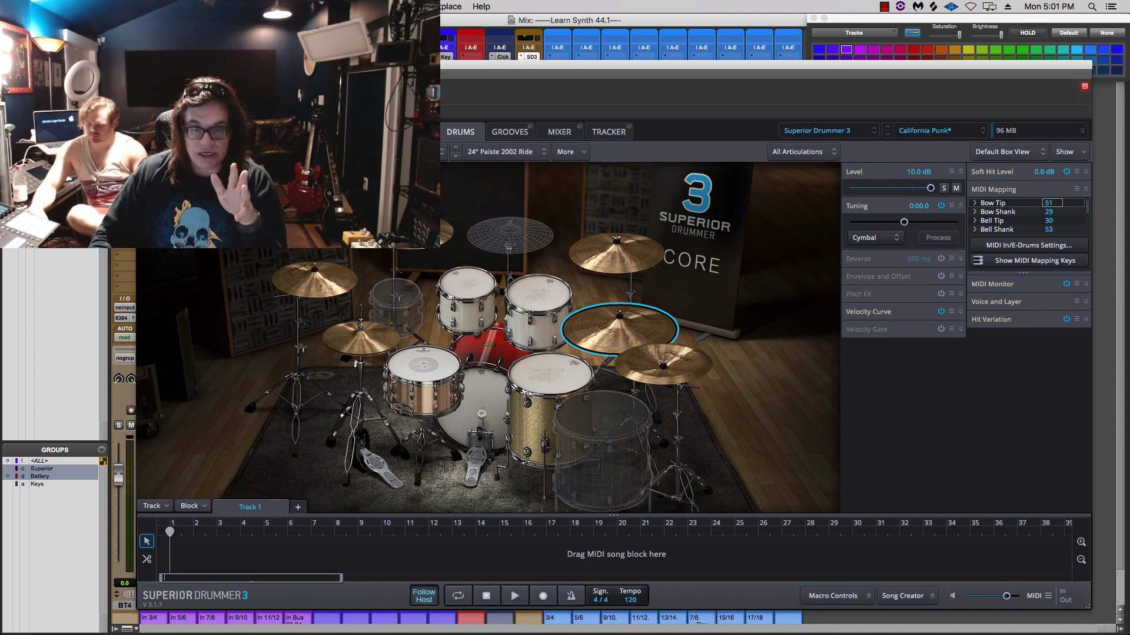
click(509, 133)
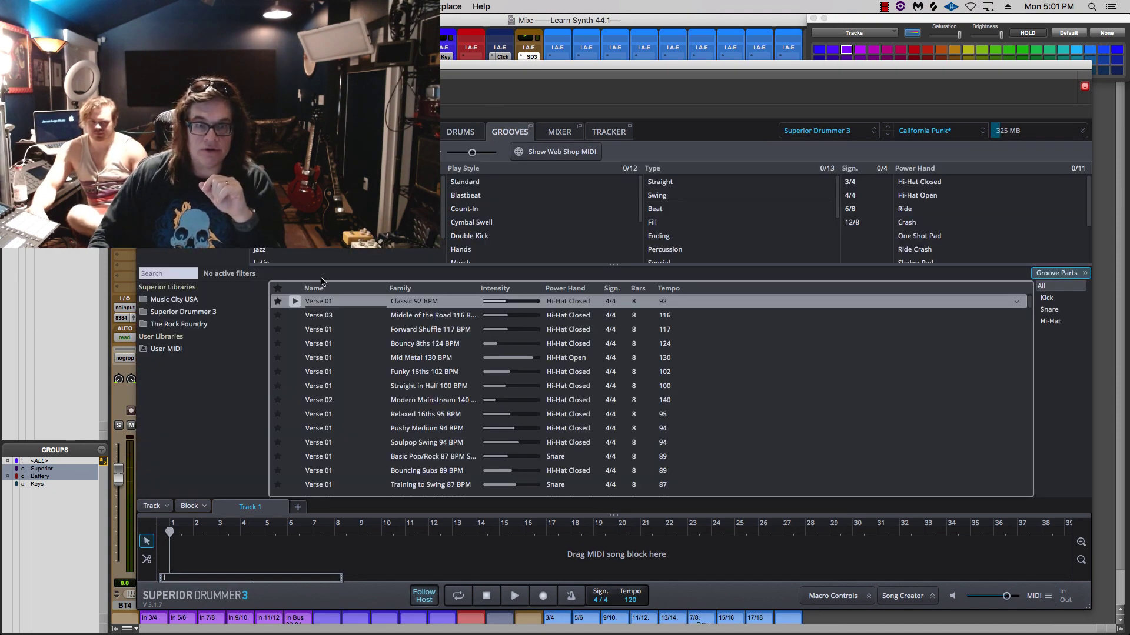
click(279, 303)
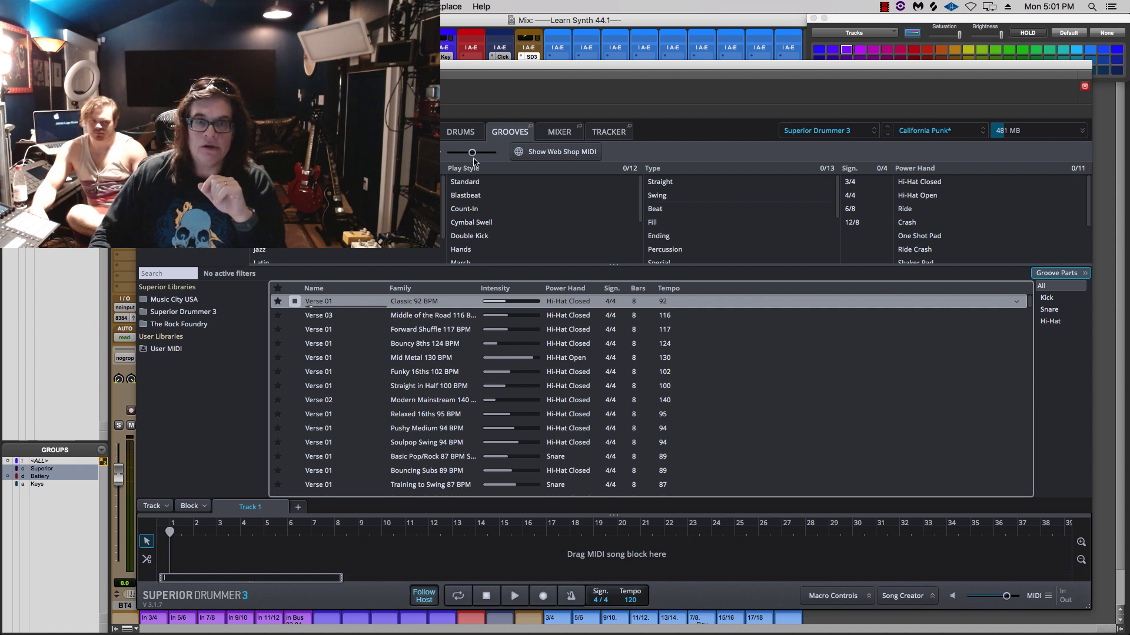
Examine the drum kit's mixer from the Kick In microphone channel across to the buses, then return to the drum view
click(465, 130)
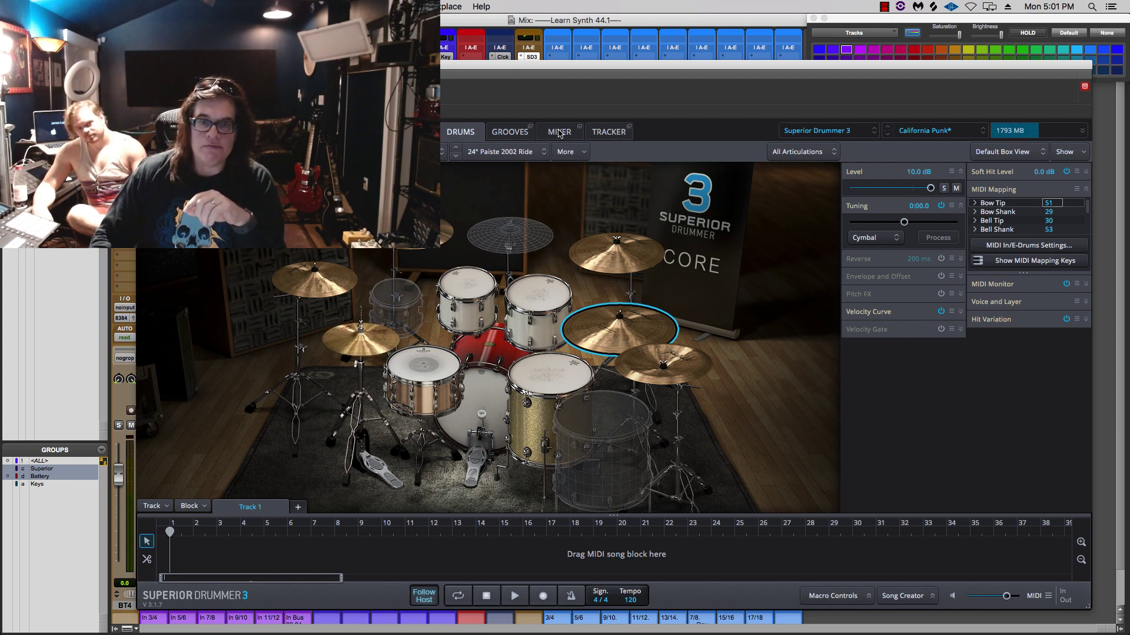
click(559, 132)
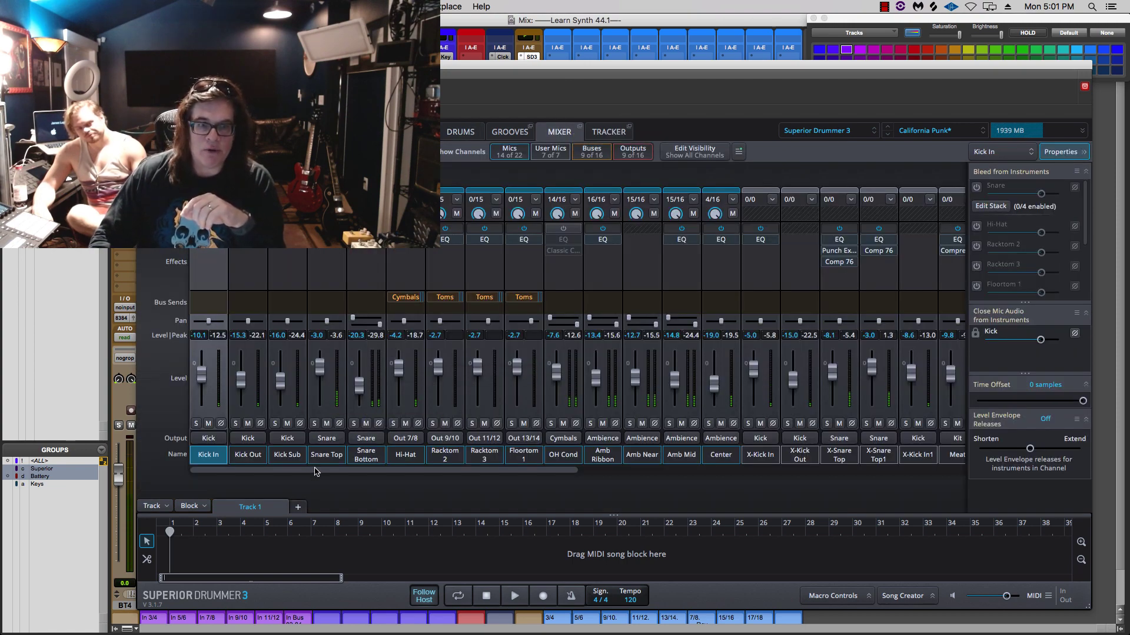
scroll(323, 472, right, 2)
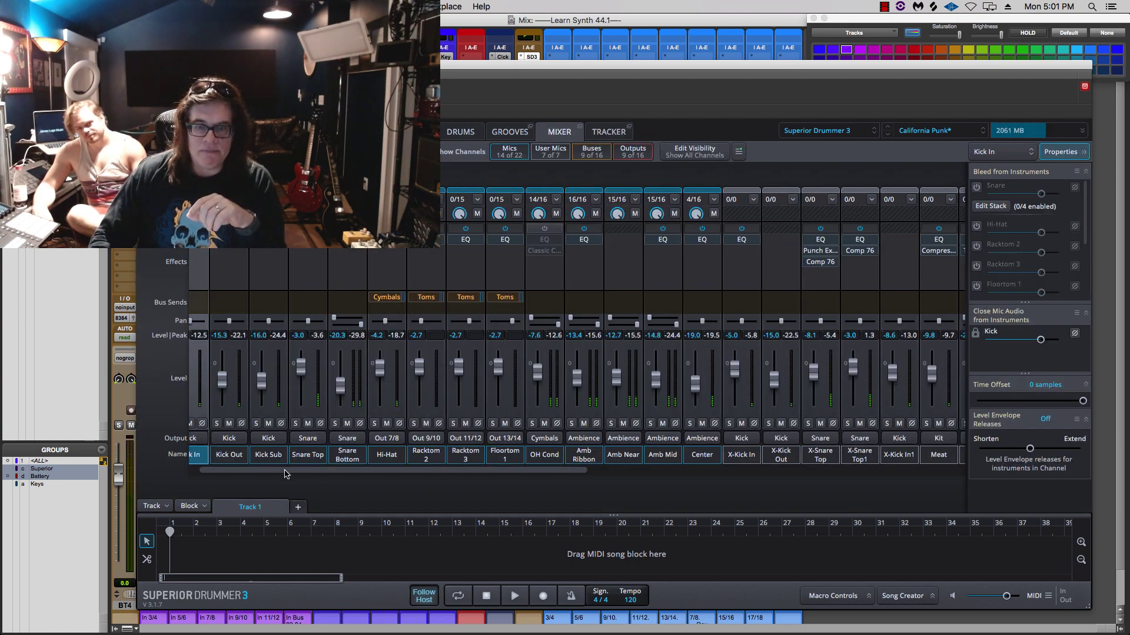
scroll(379, 493, right, 10)
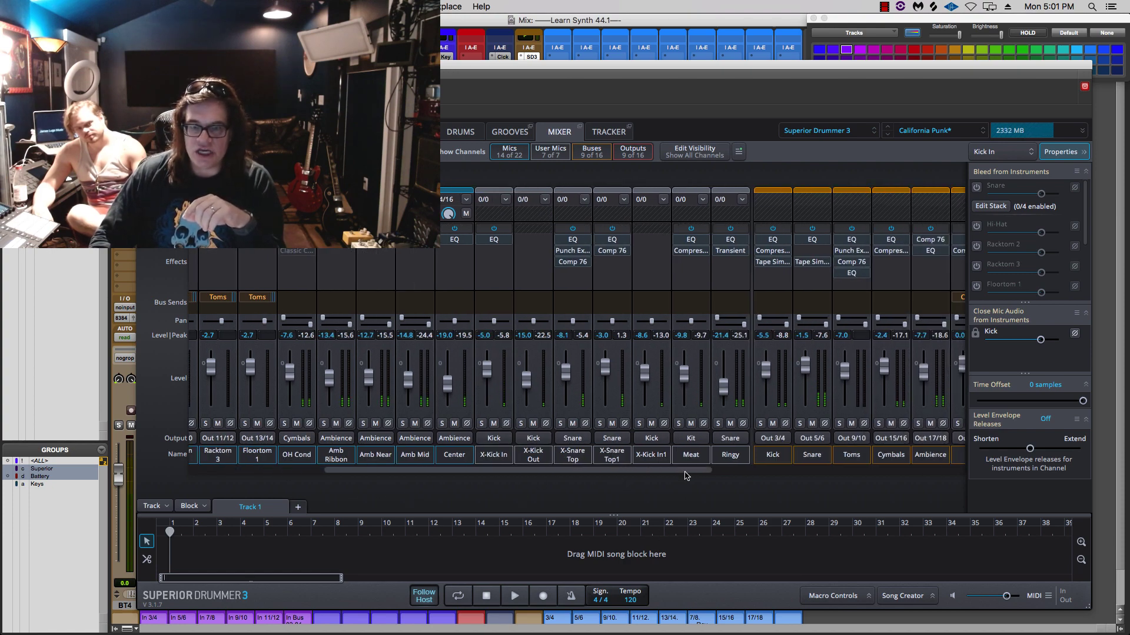
drag(686, 473, 438, 501)
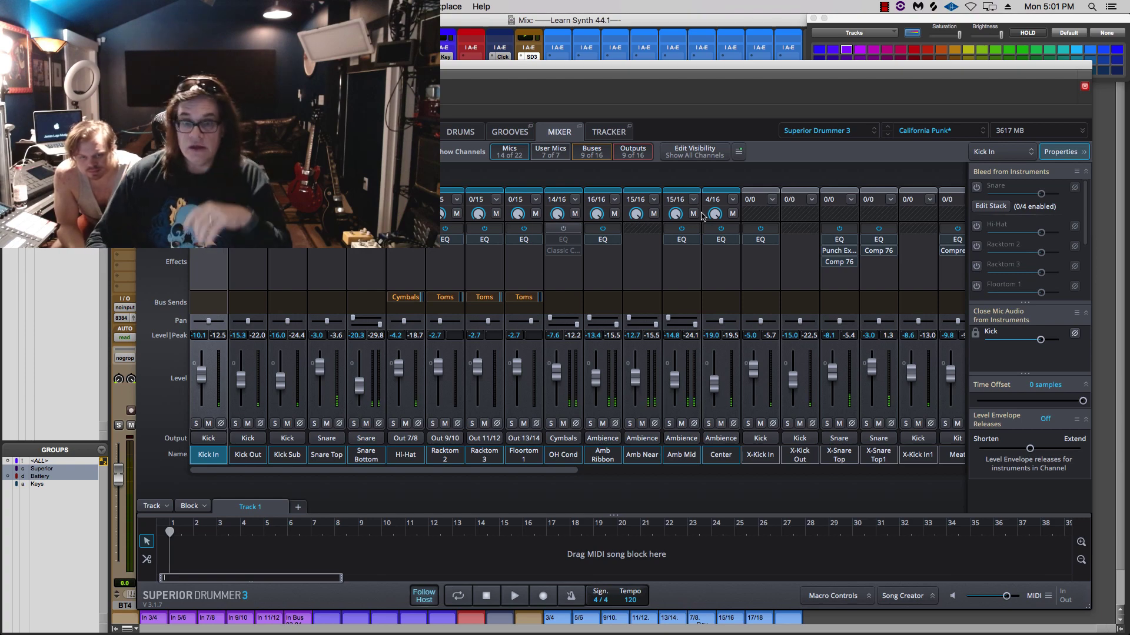
click(471, 133)
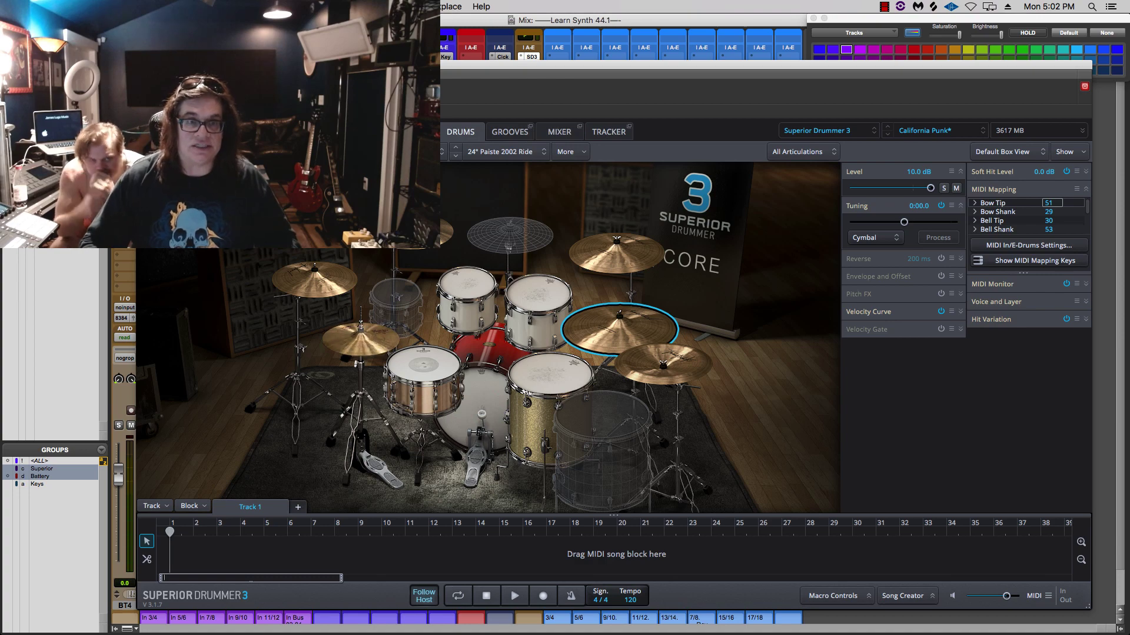
Move Superior Drummer 3 aside to uncover the track meters and remove the MPCA track from the mix window
drag(257, 63, 888, 23)
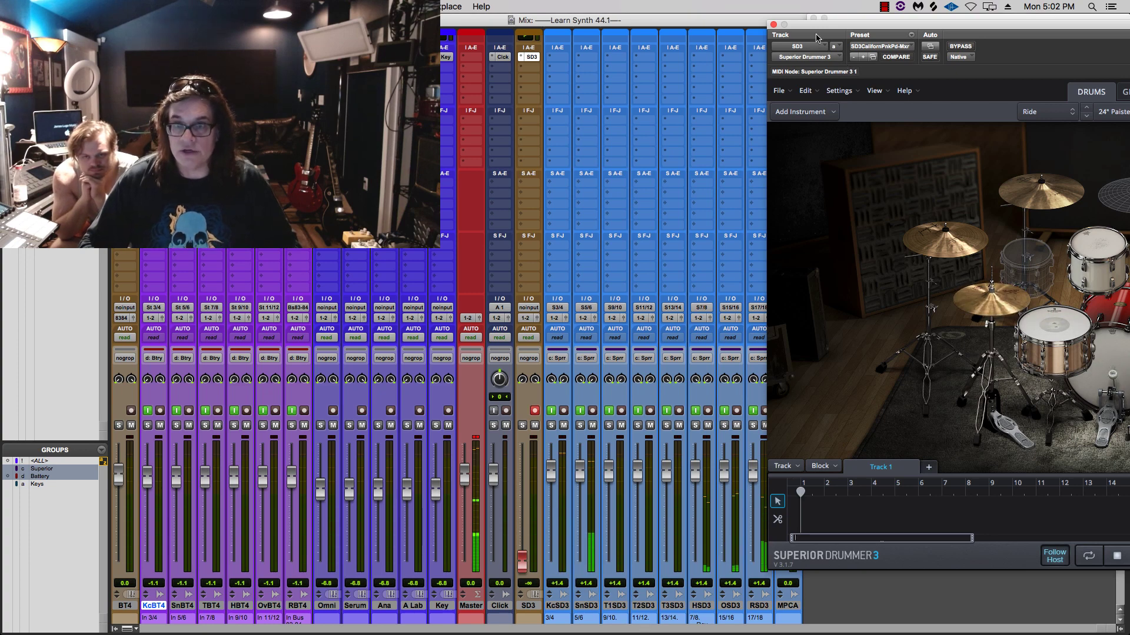
drag(815, 26, 906, 34)
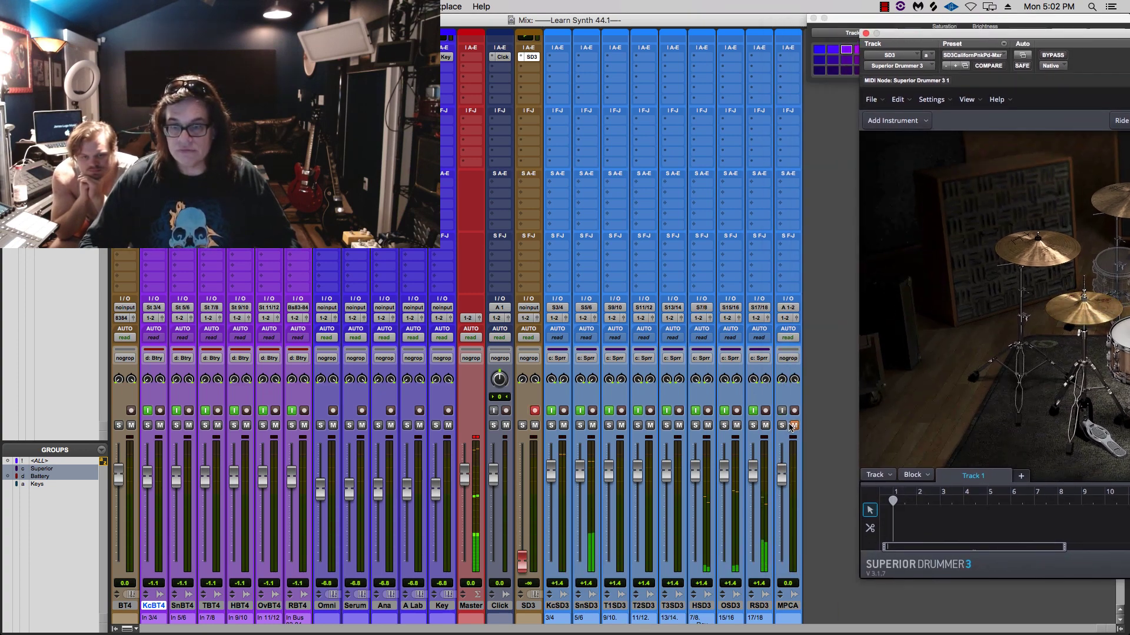
double_click(783, 606)
key(Return)
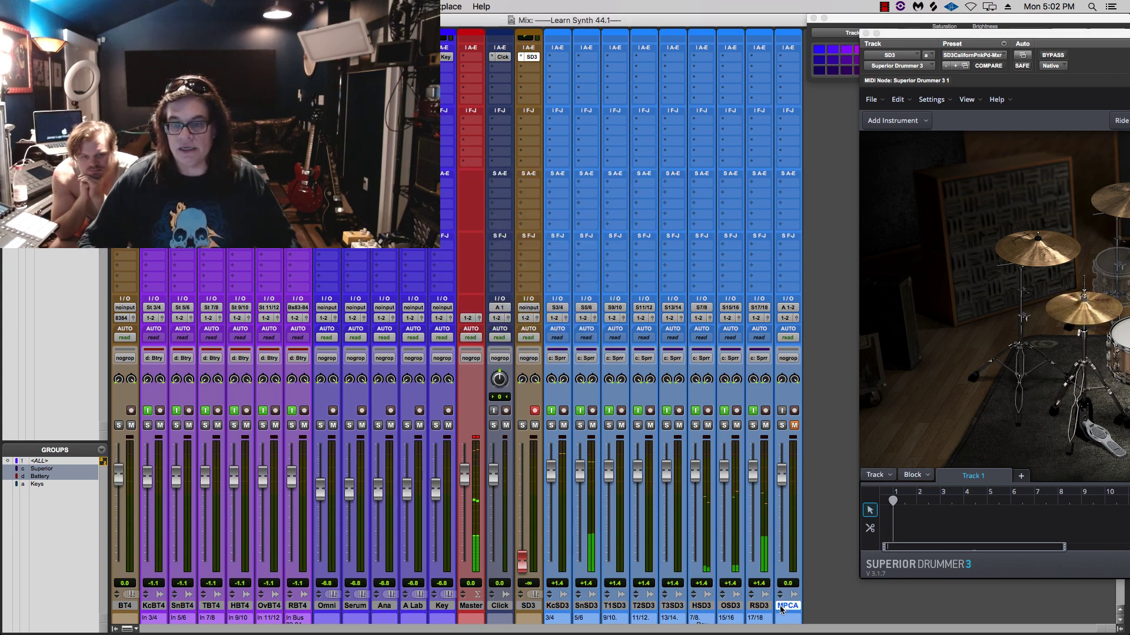
right_click(780, 607)
click(803, 598)
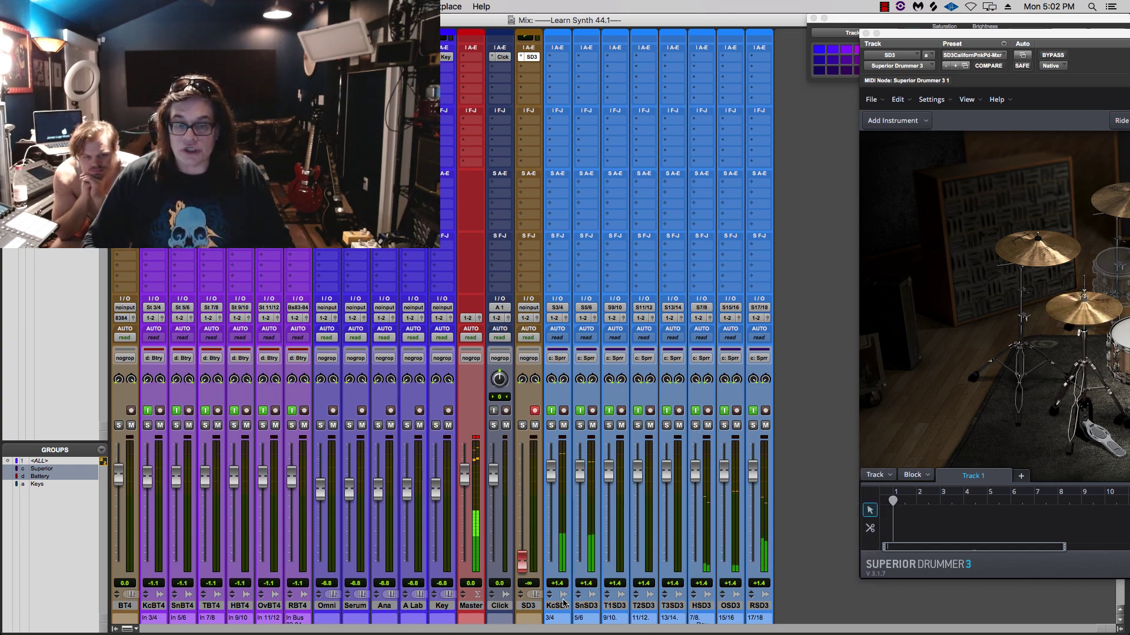
Select the tracks from KcSD3 to RSD3 and audition Racktom 2 with the drum kit beside the meters
drag(563, 603, 764, 610)
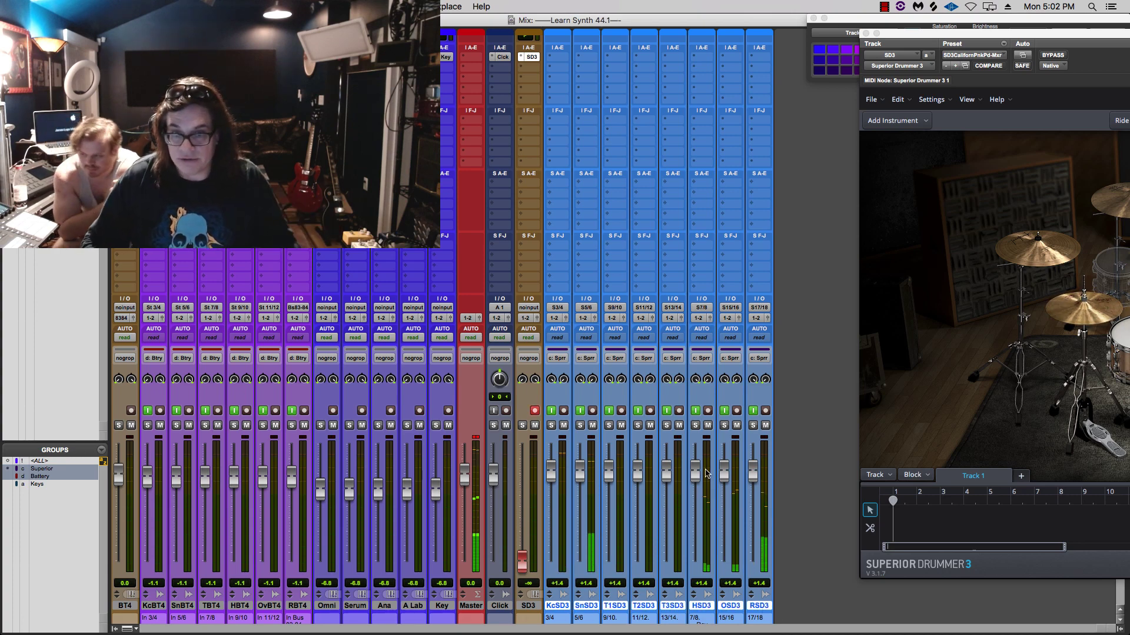
drag(936, 29, 776, 16)
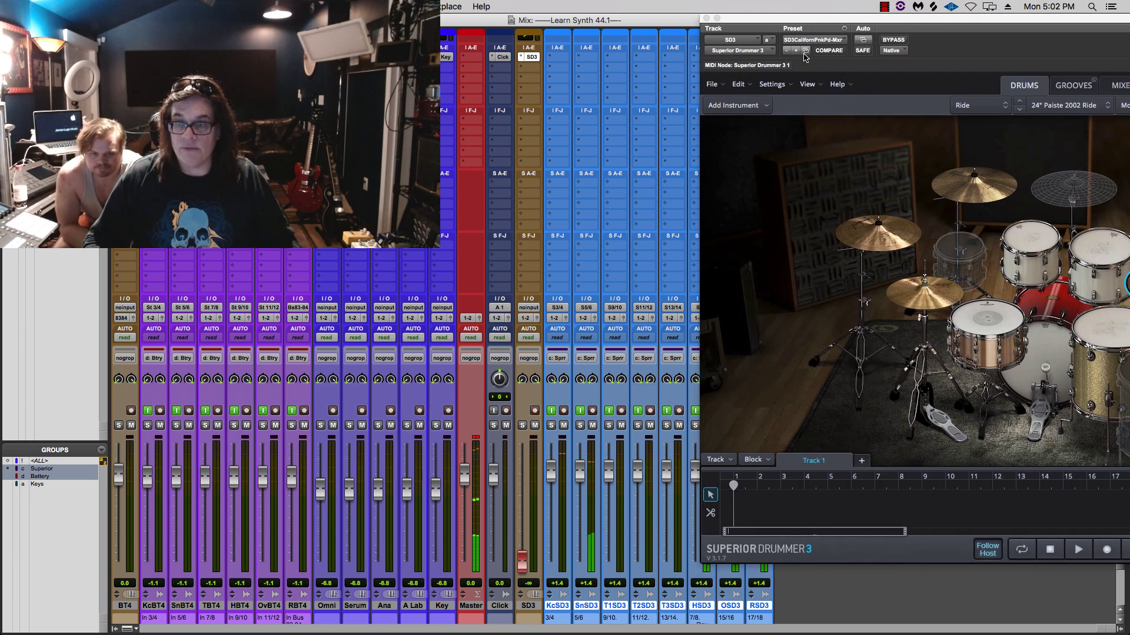
click(1043, 246)
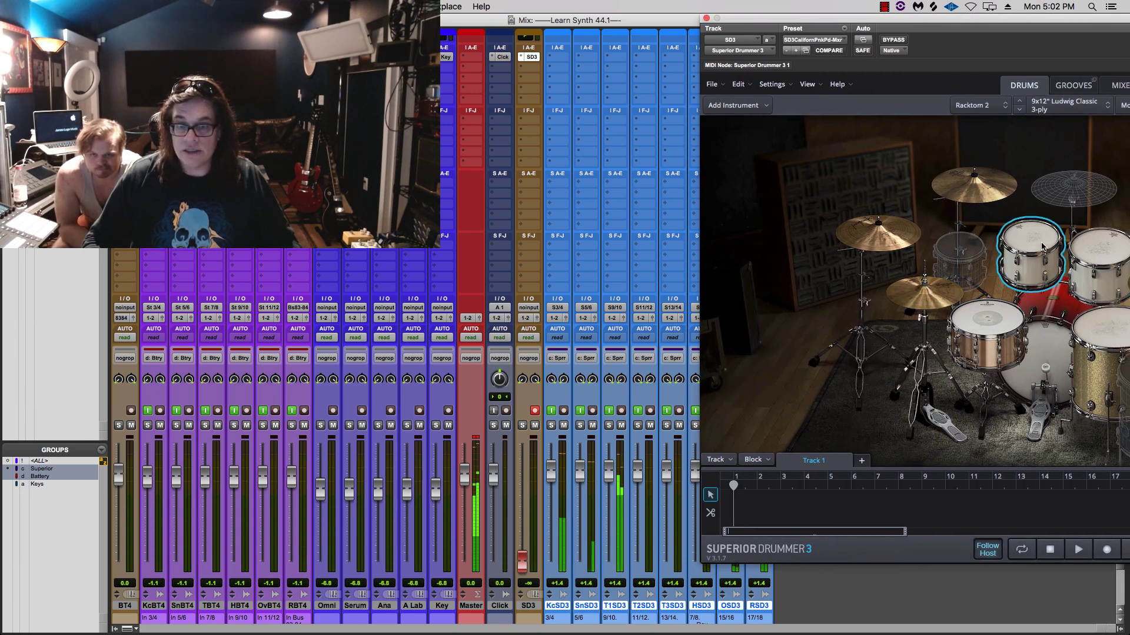
Audition Racktom 3, Floortom 1 and Racktom 2 on the drum kit beside the track meters
click(1105, 248)
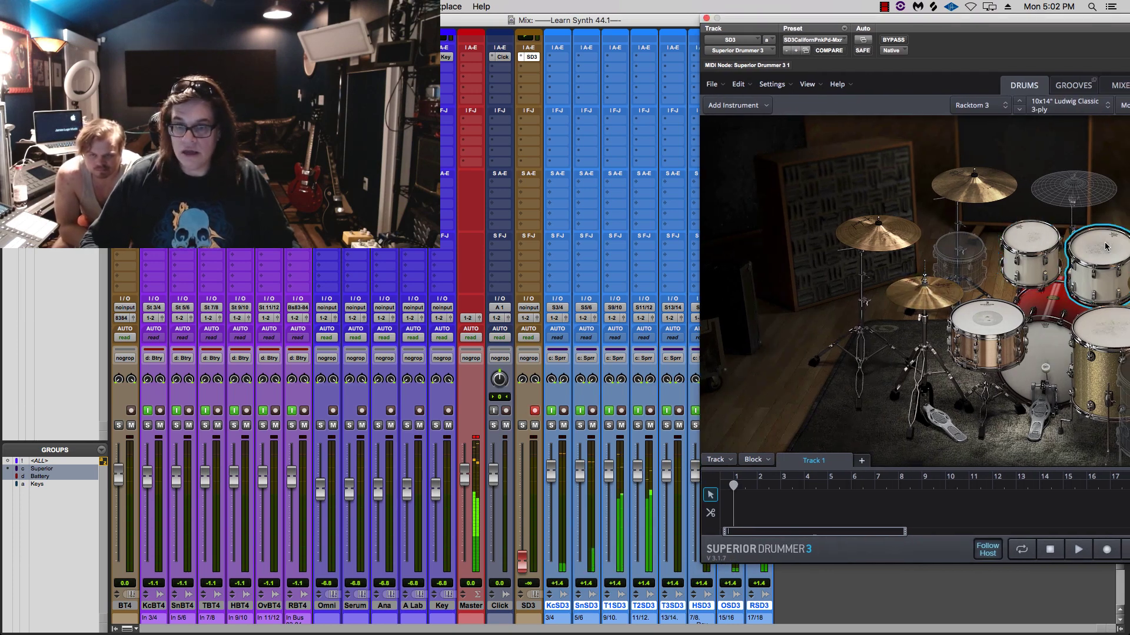
click(1108, 324)
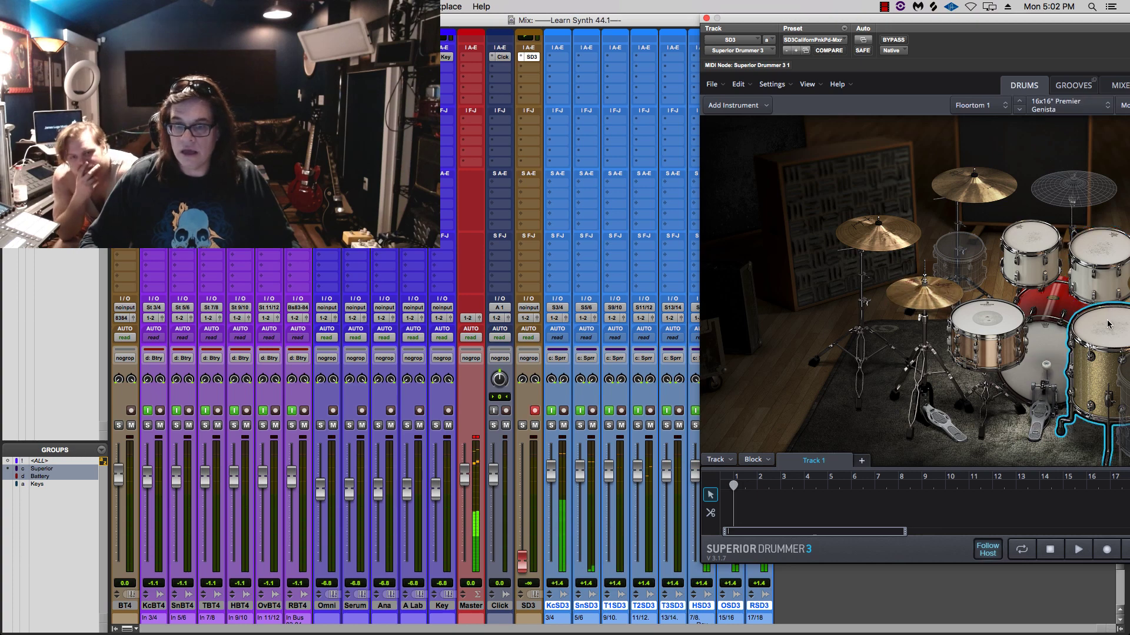
click(1058, 248)
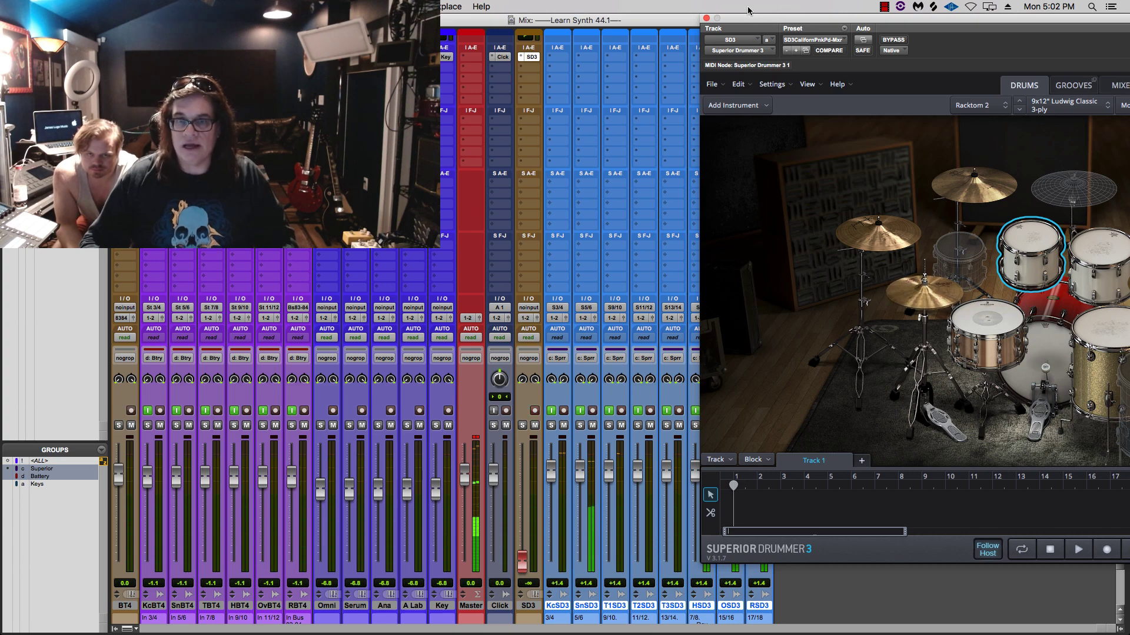
Route the Toms bus in the drum kit's mixer to Out 15/16
drag(752, 18, 691, 4)
drag(382, 28, 267, 28)
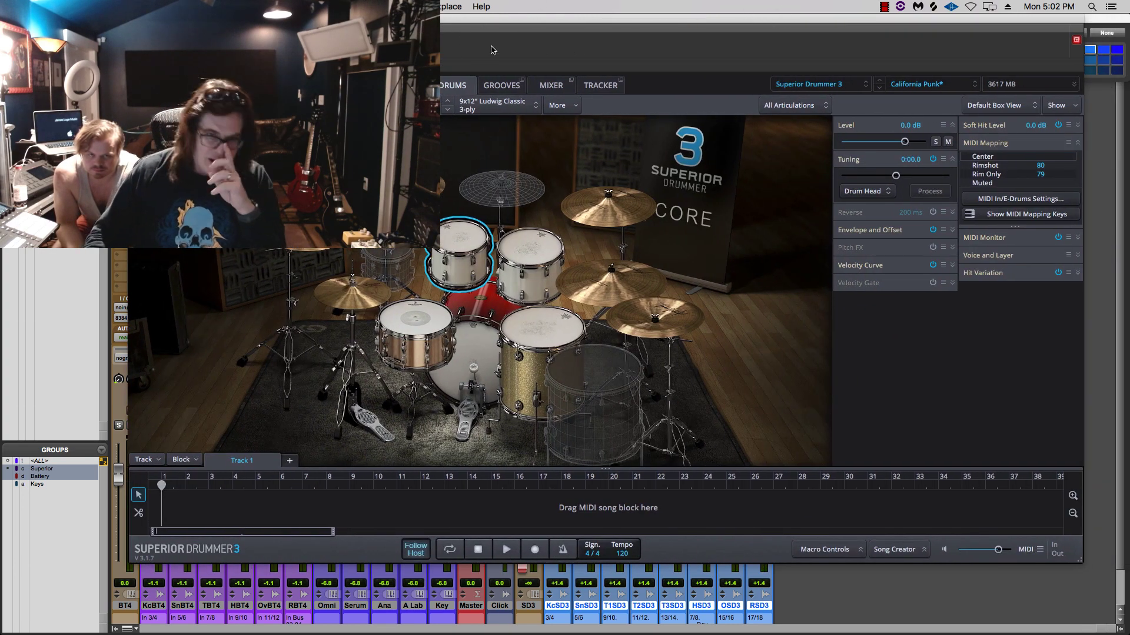
click(551, 85)
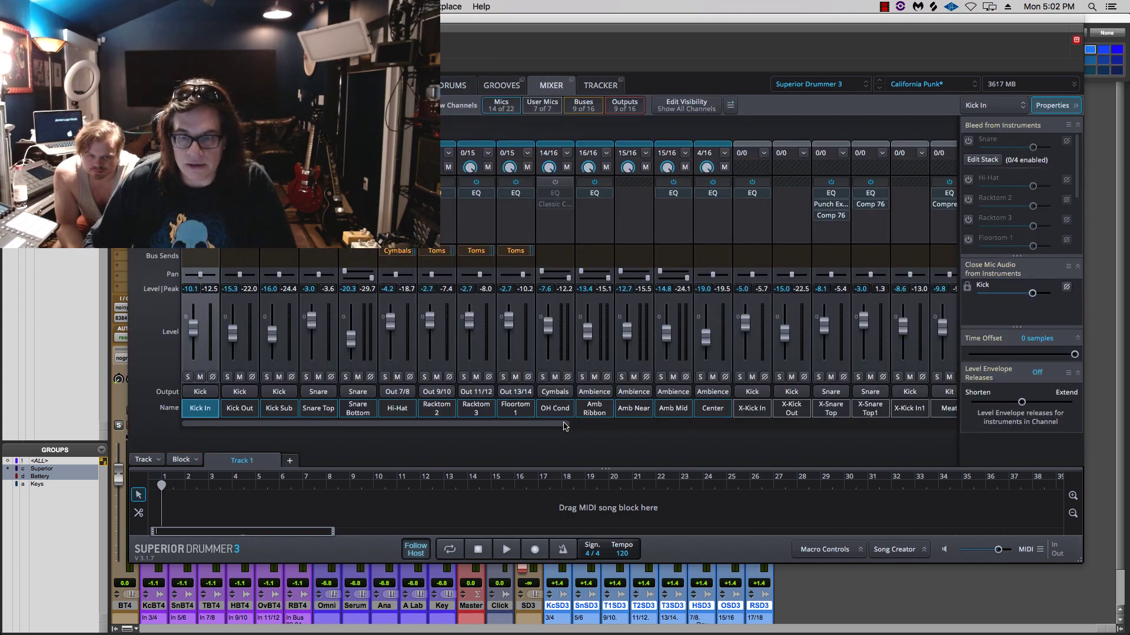
drag(563, 426, 722, 443)
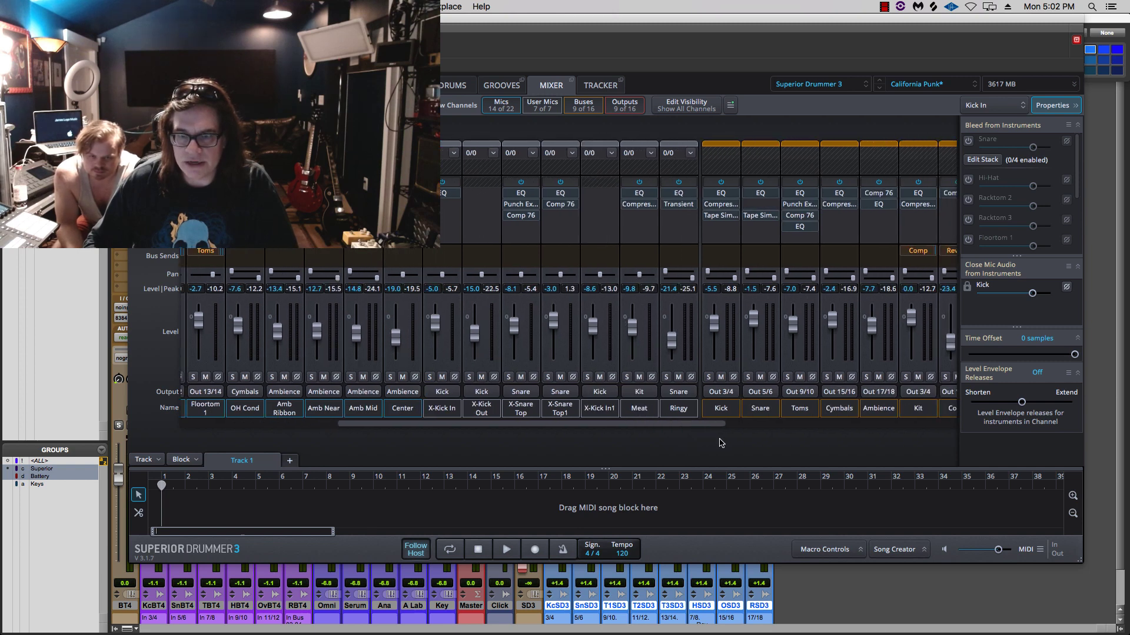
click(800, 392)
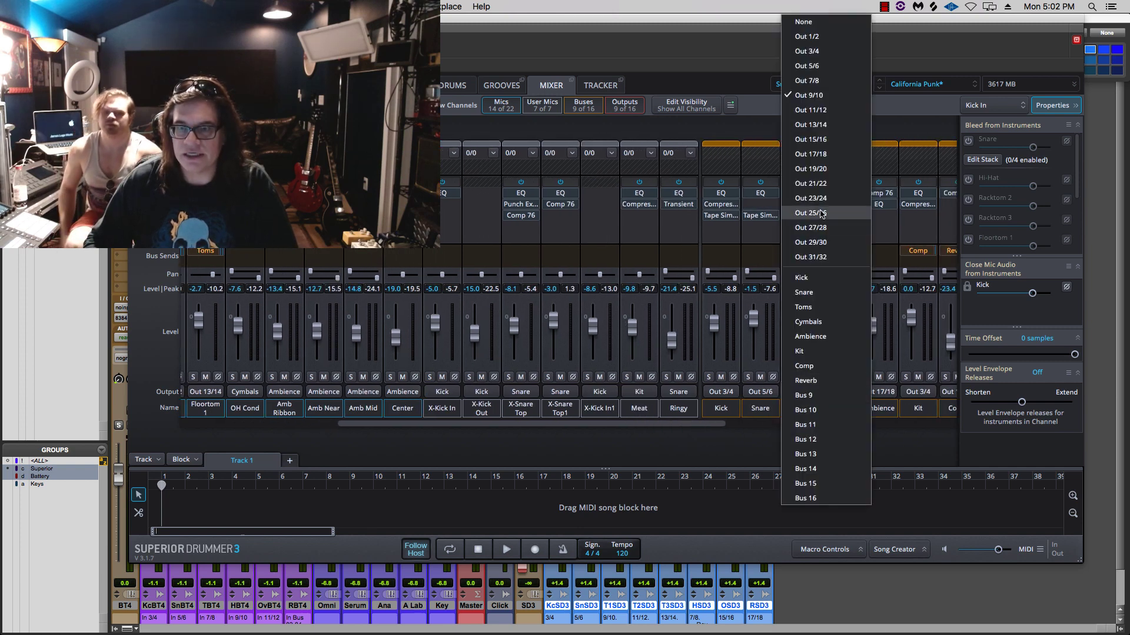
click(823, 141)
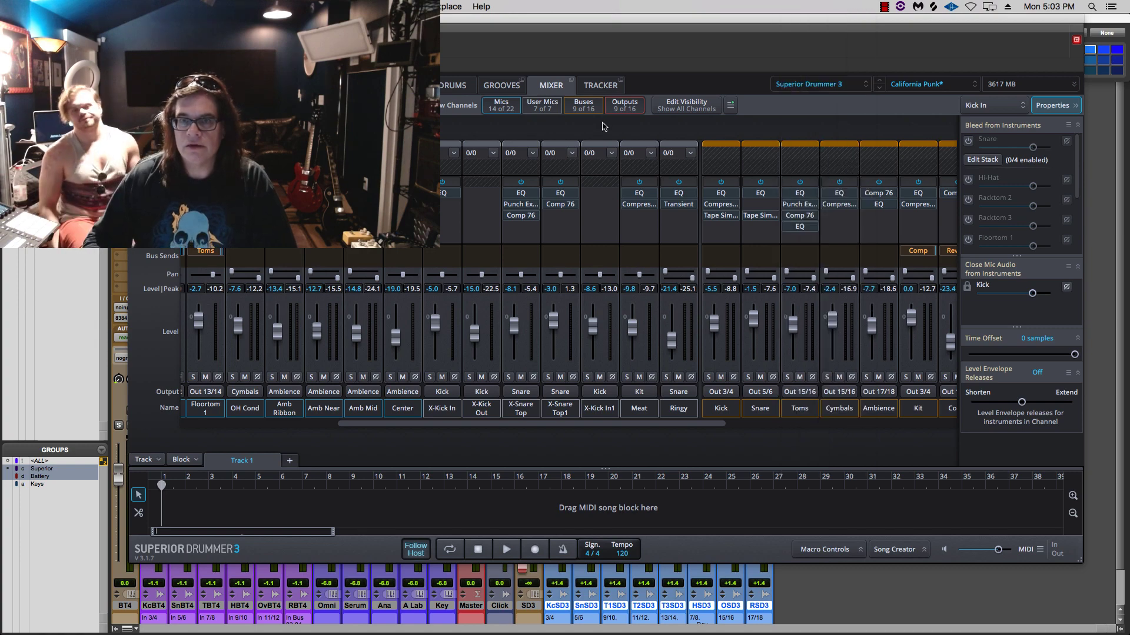
Show the drum view beside the uncovered track meters and select only the T1SD3 track
drag(301, 20, 822, 19)
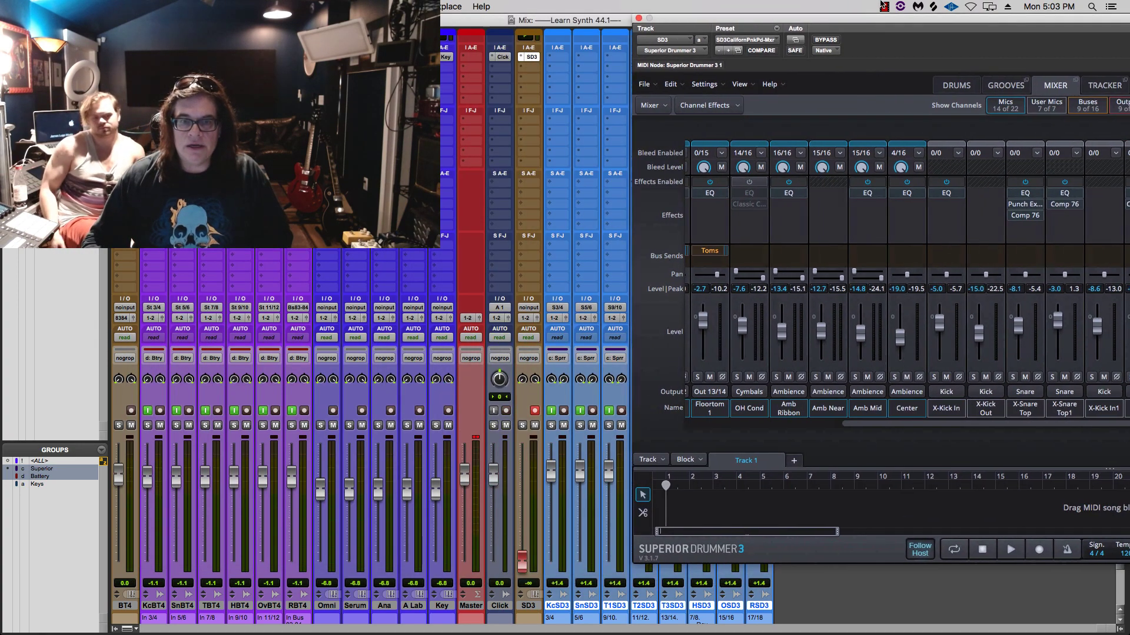
click(955, 85)
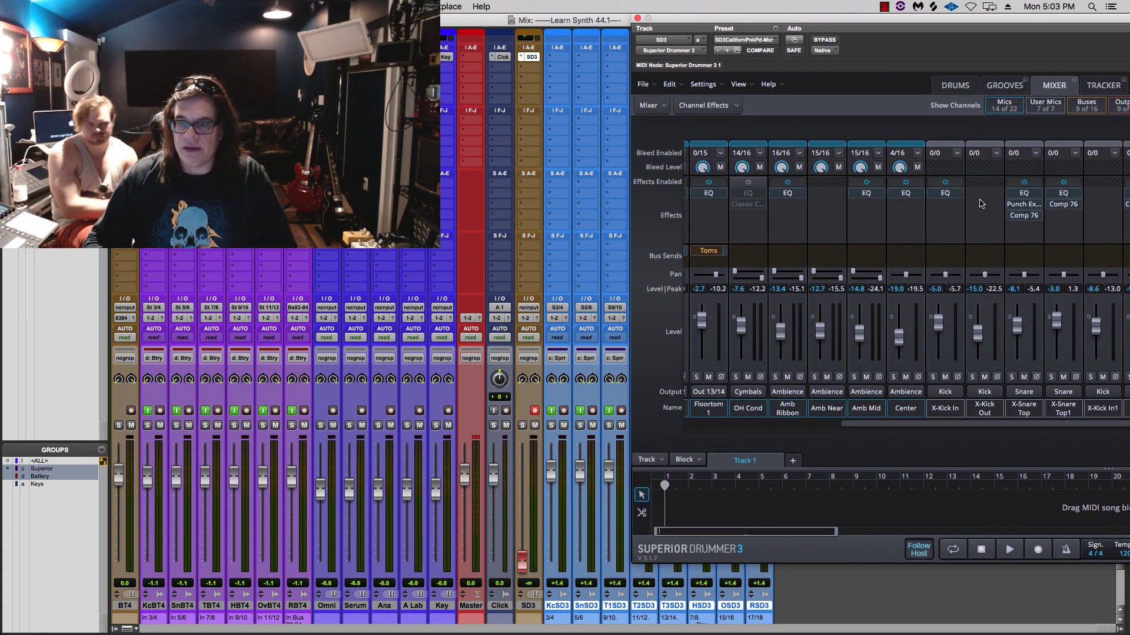
click(889, 243)
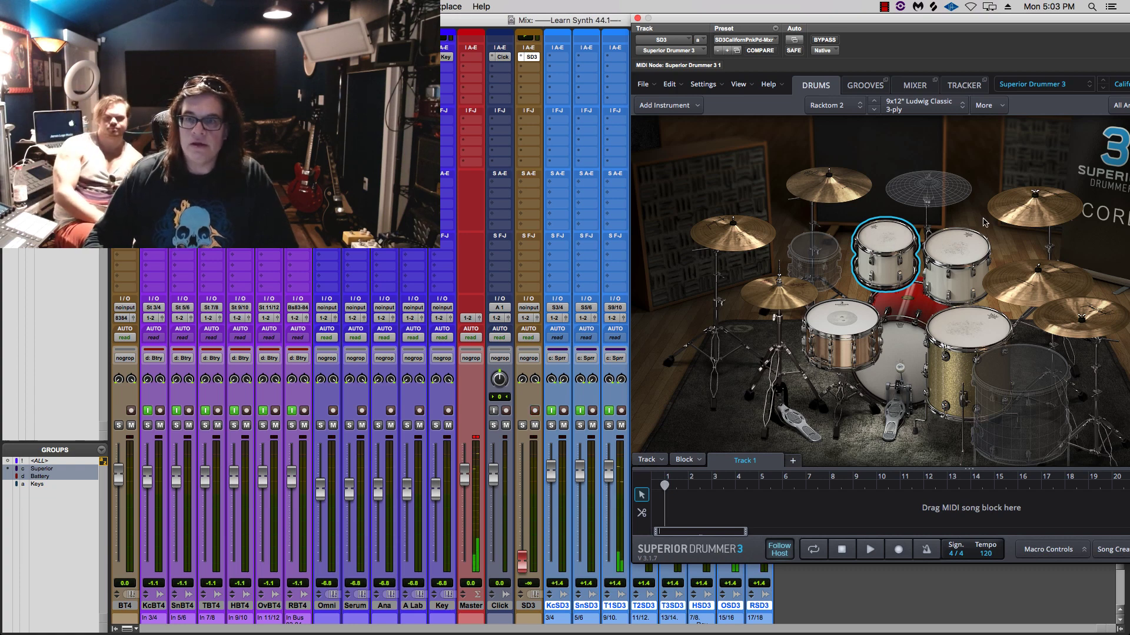
drag(864, 17, 907, 18)
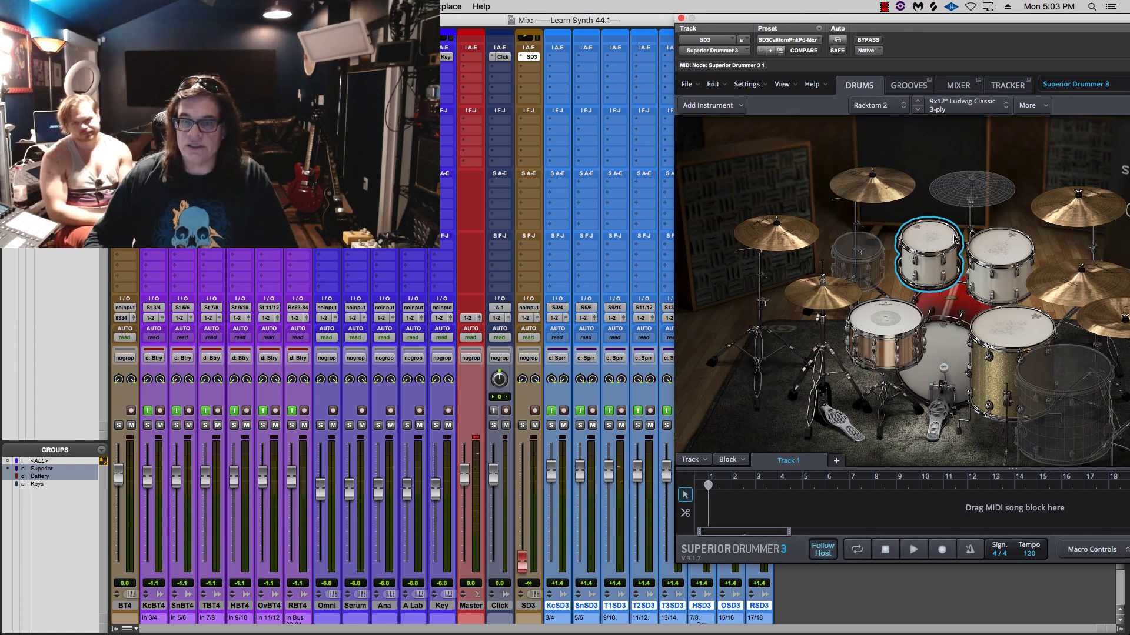
click(622, 606)
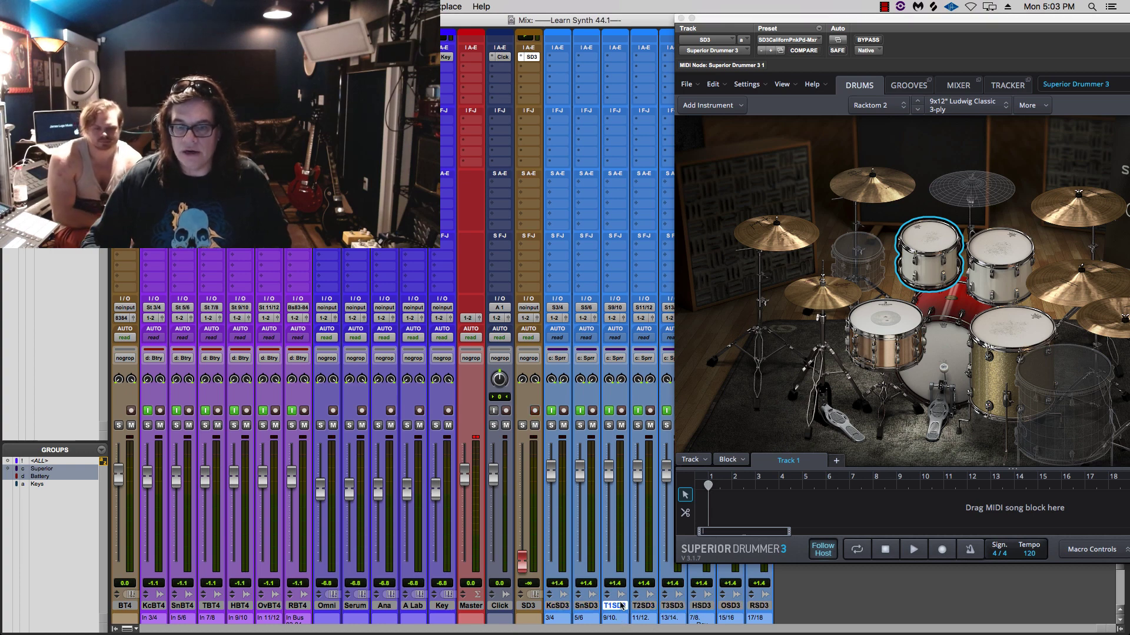
Audition Racktom 2, Racktom 3 and Floortom 1 while checking which SD3 track meters respond
click(924, 246)
click(925, 246)
click(996, 255)
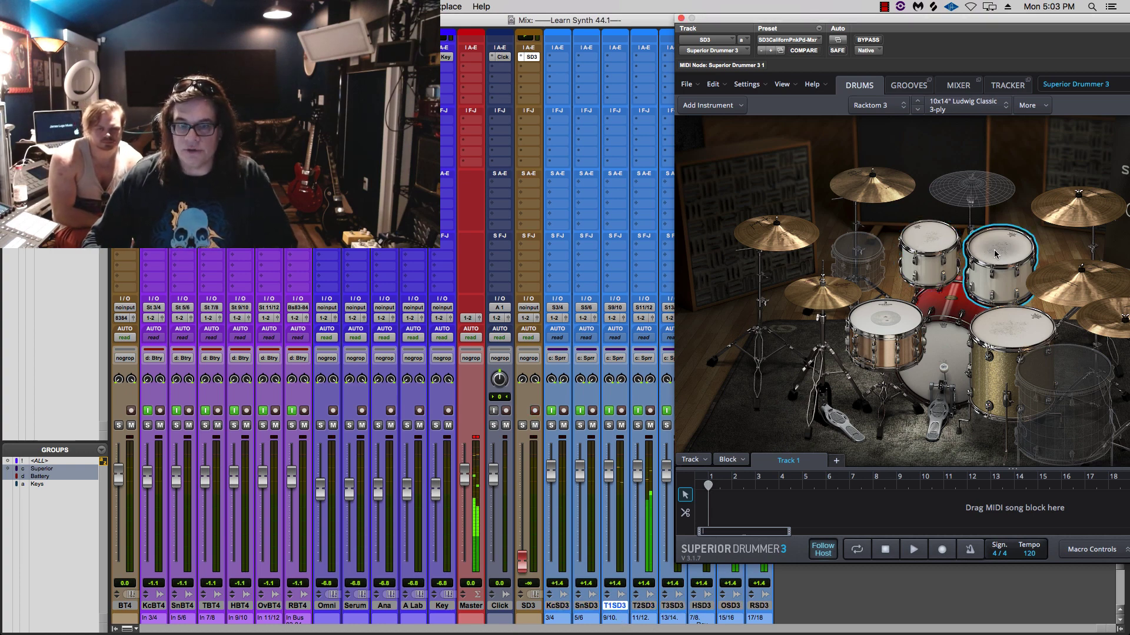
click(1005, 322)
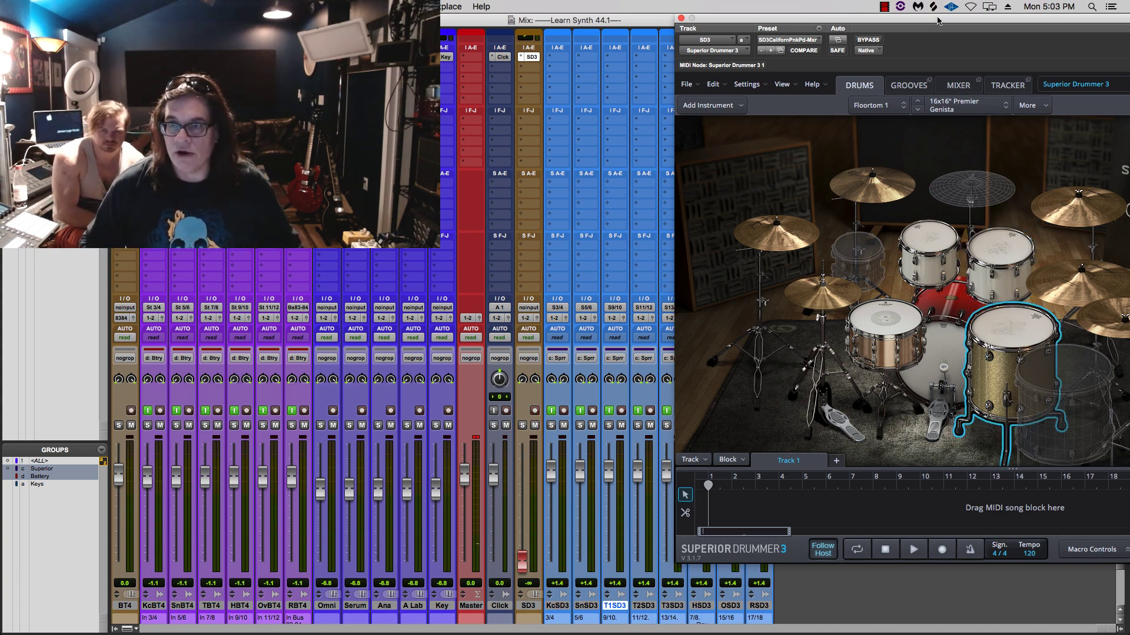
Move Superior Drummer 3 back over the mix window and save its current plug-in settings to the loaded California Punk preset
drag(942, 26, 499, 5)
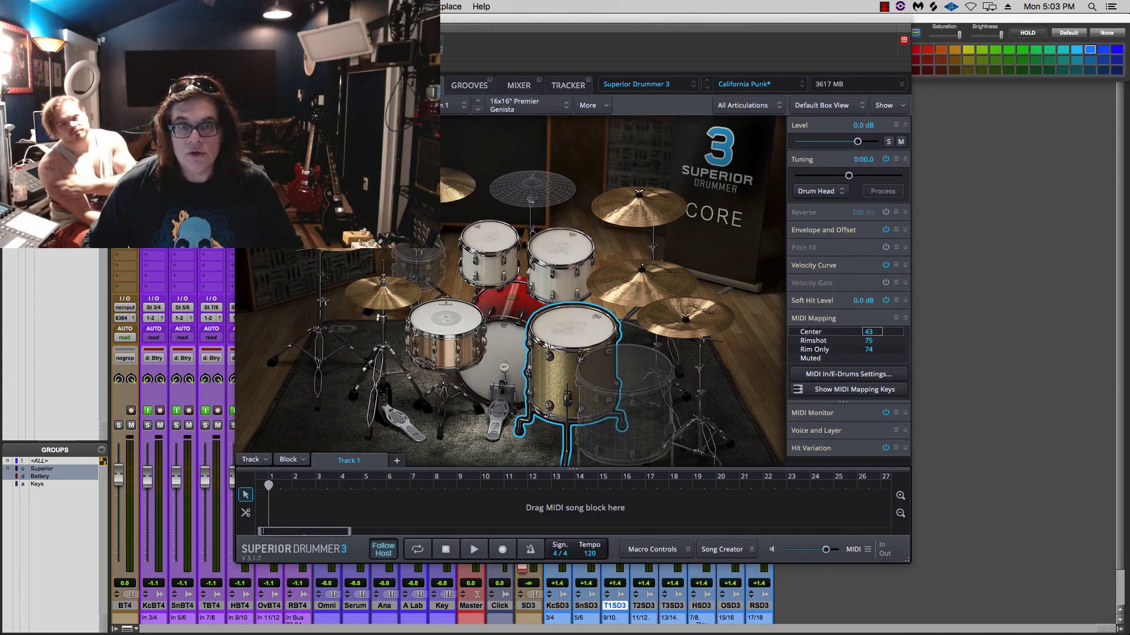
click(381, 31)
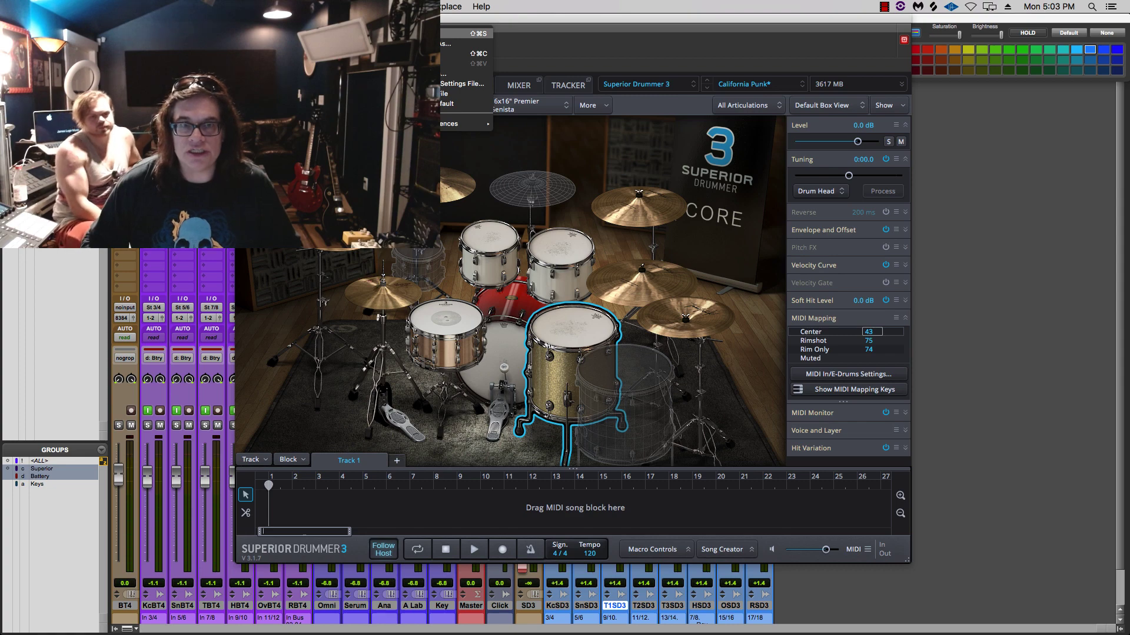
click(456, 33)
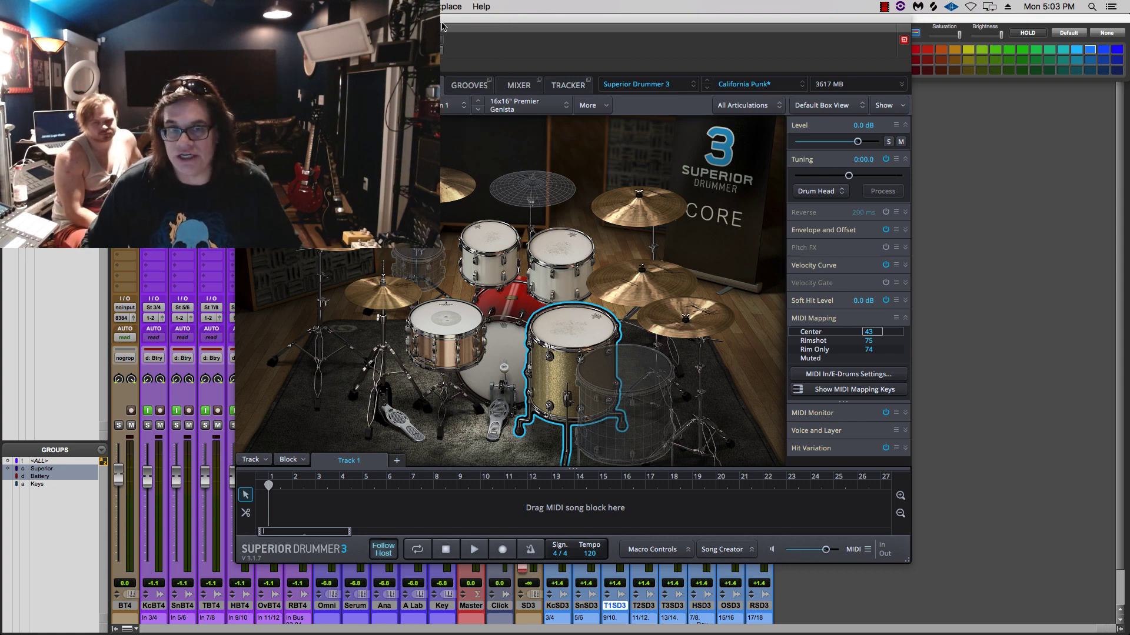
drag(441, 22, 433, 23)
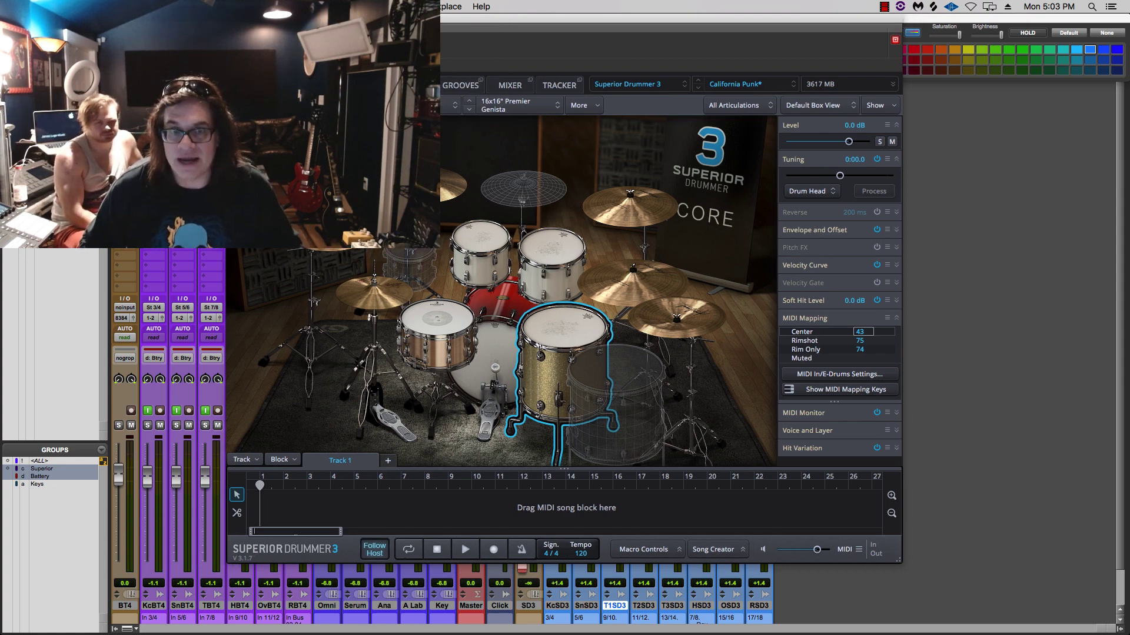
Play the Verse 01 groove of Classic 92 BPM again and return to the drum view
click(507, 87)
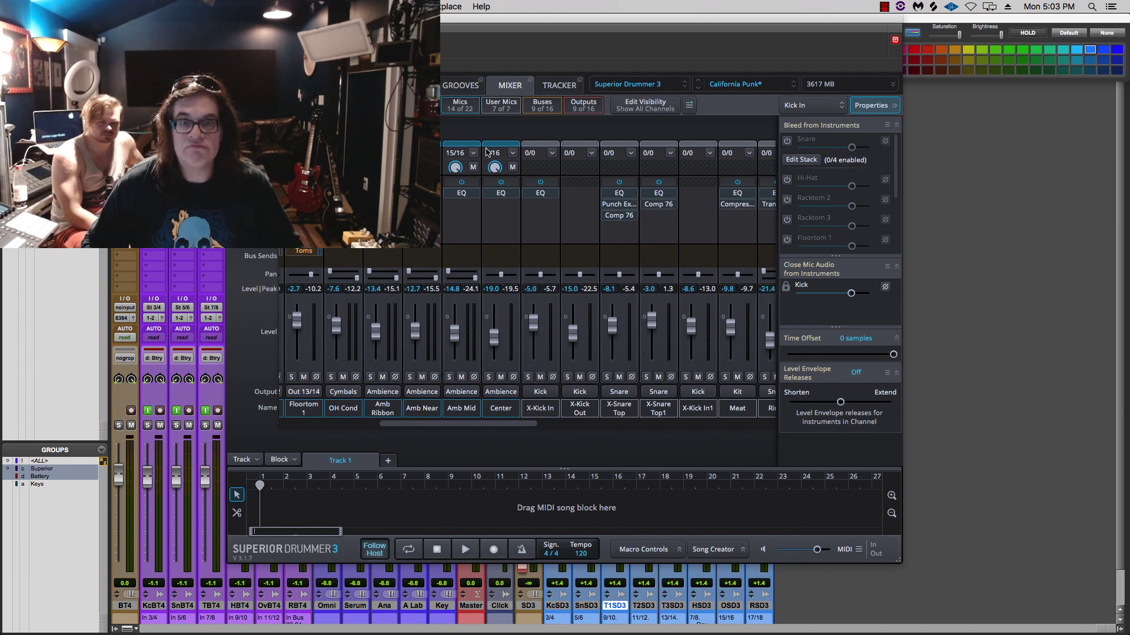
click(469, 87)
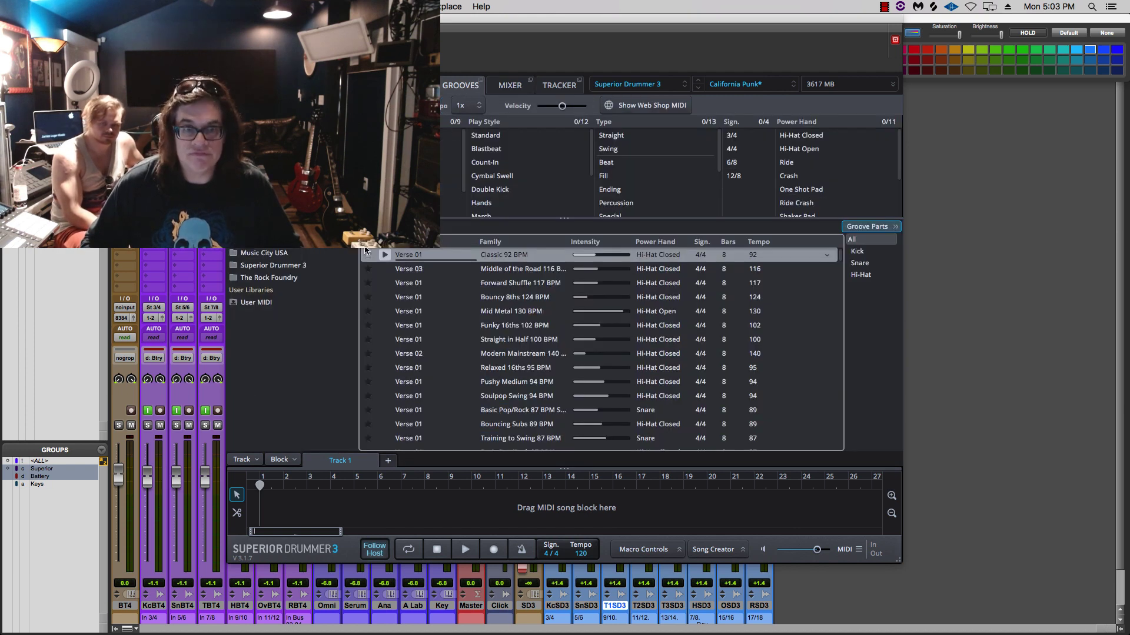
click(382, 255)
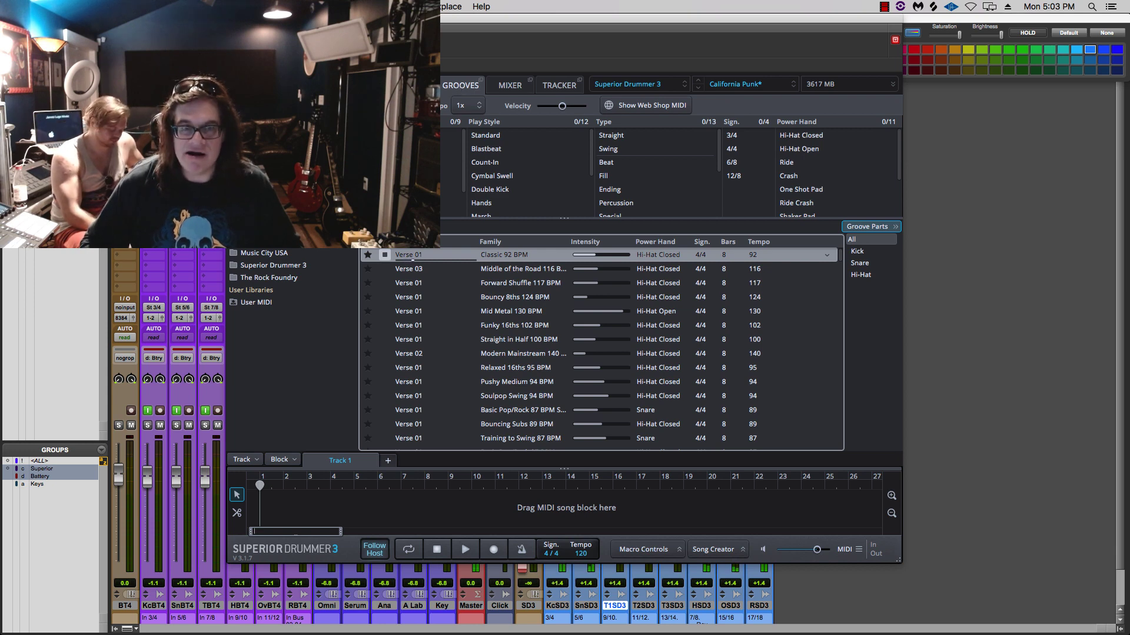
click(413, 86)
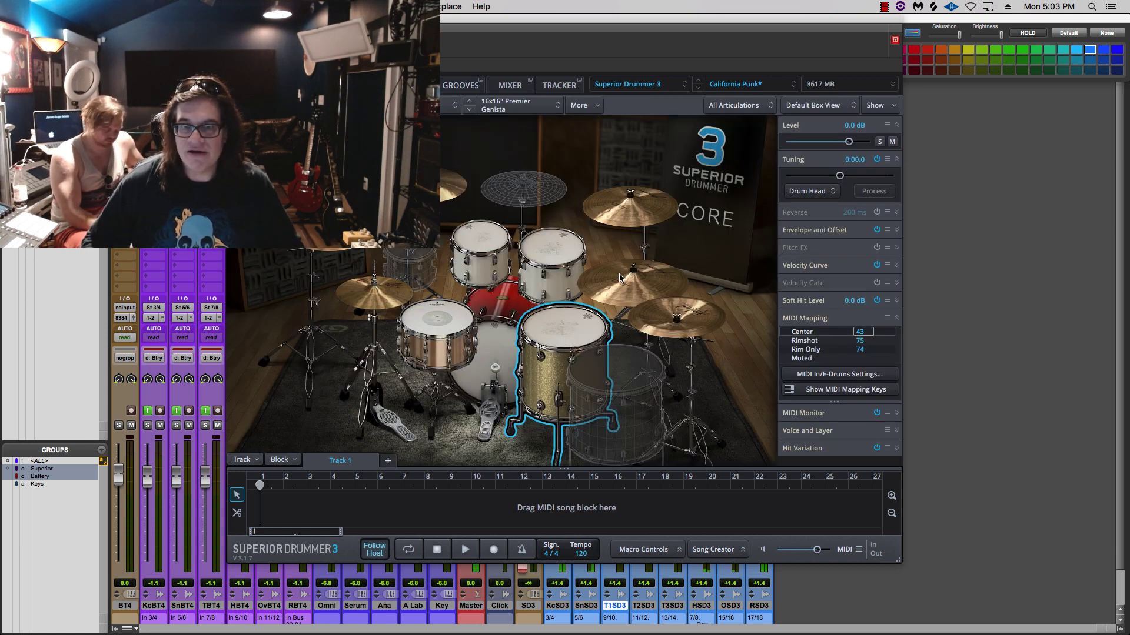
Audition the kit's crash and China cymbals, rack toms, floor tom and snare, then return to the grooves list
click(630, 203)
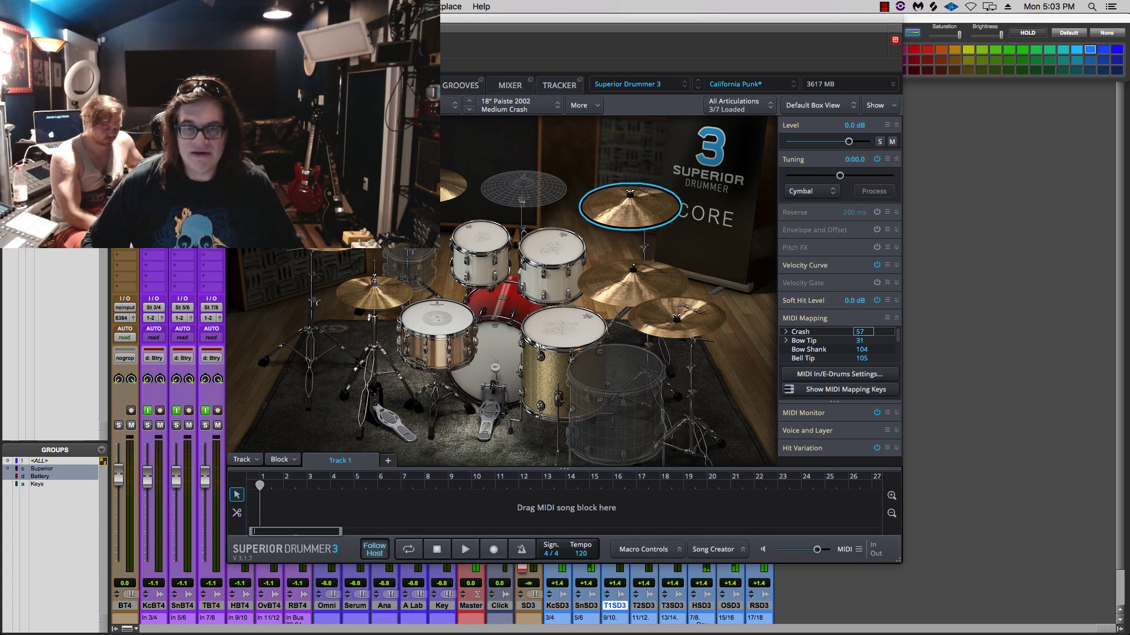
click(432, 185)
click(329, 238)
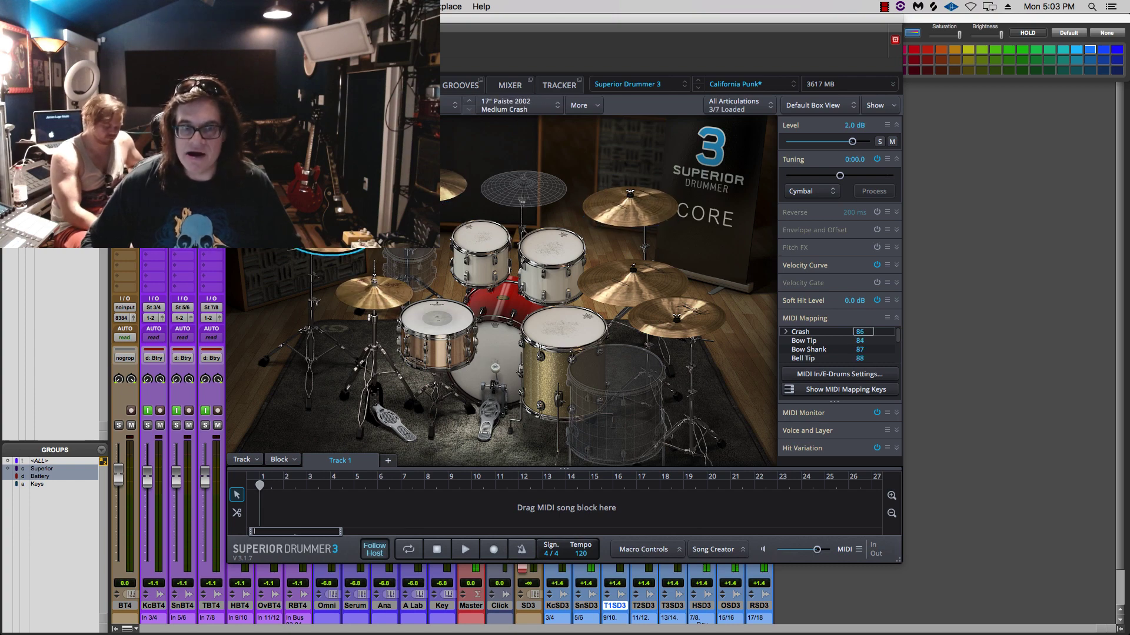
click(646, 325)
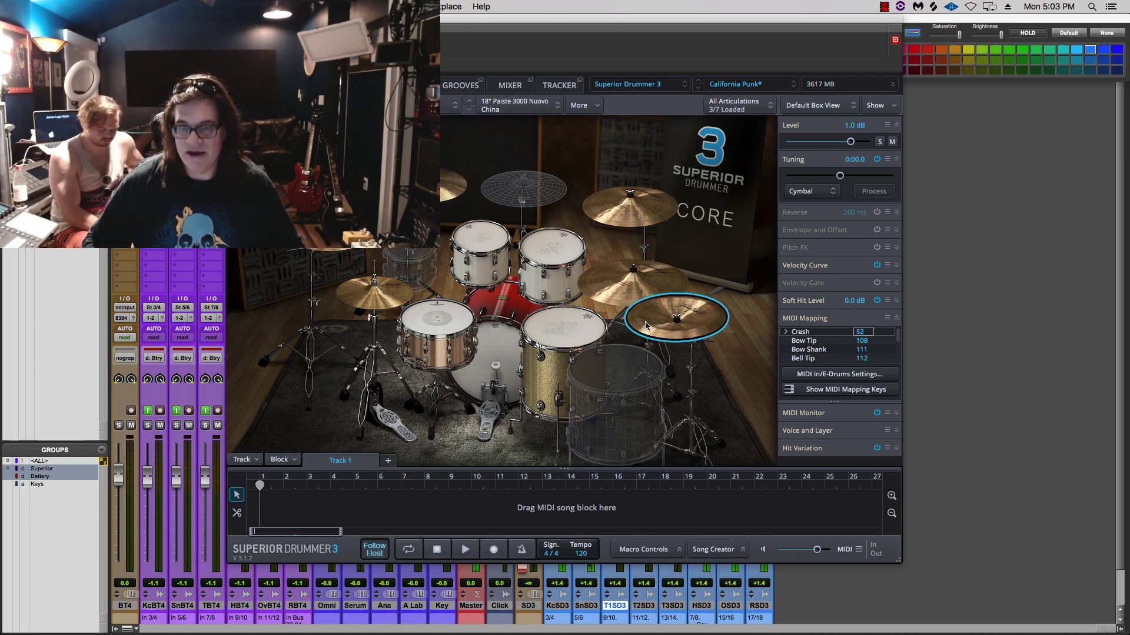
click(480, 253)
click(552, 297)
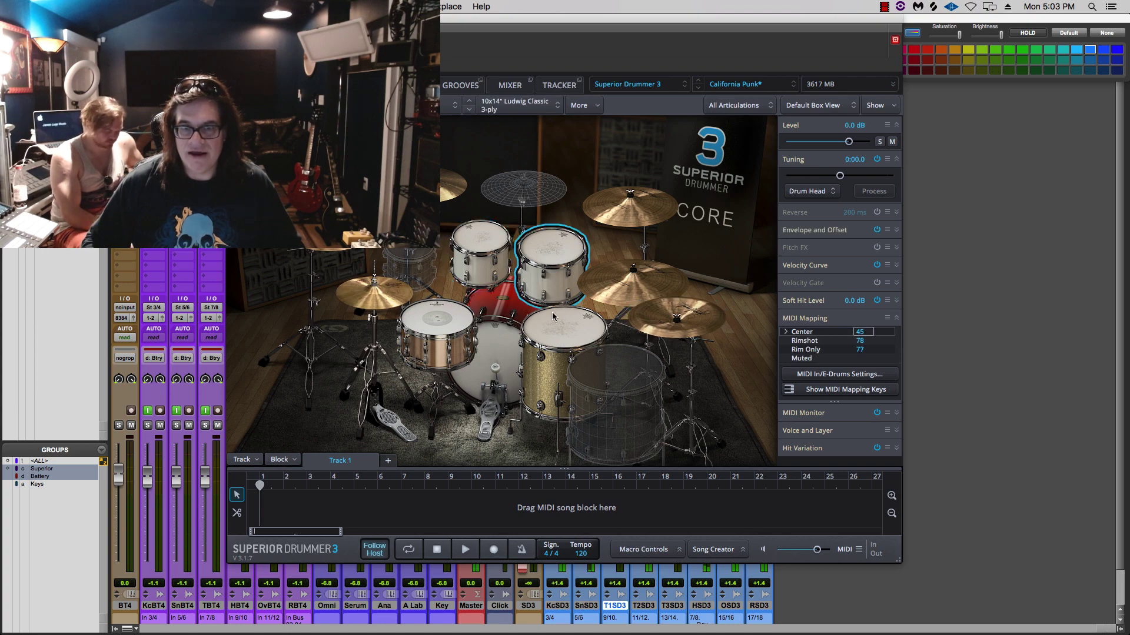
click(553, 321)
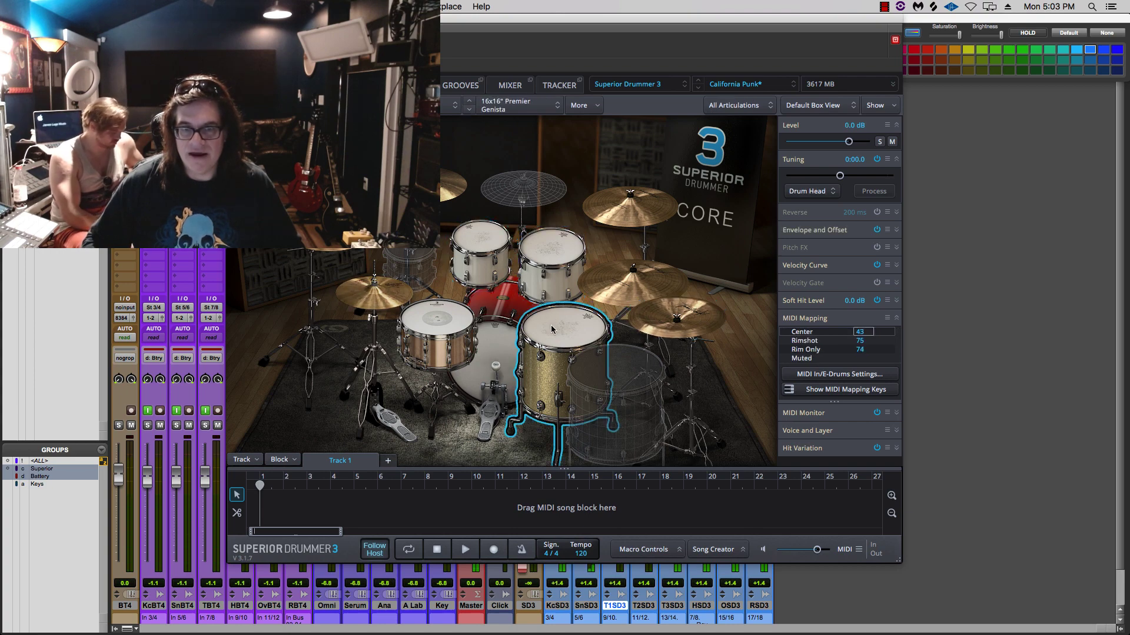
click(434, 319)
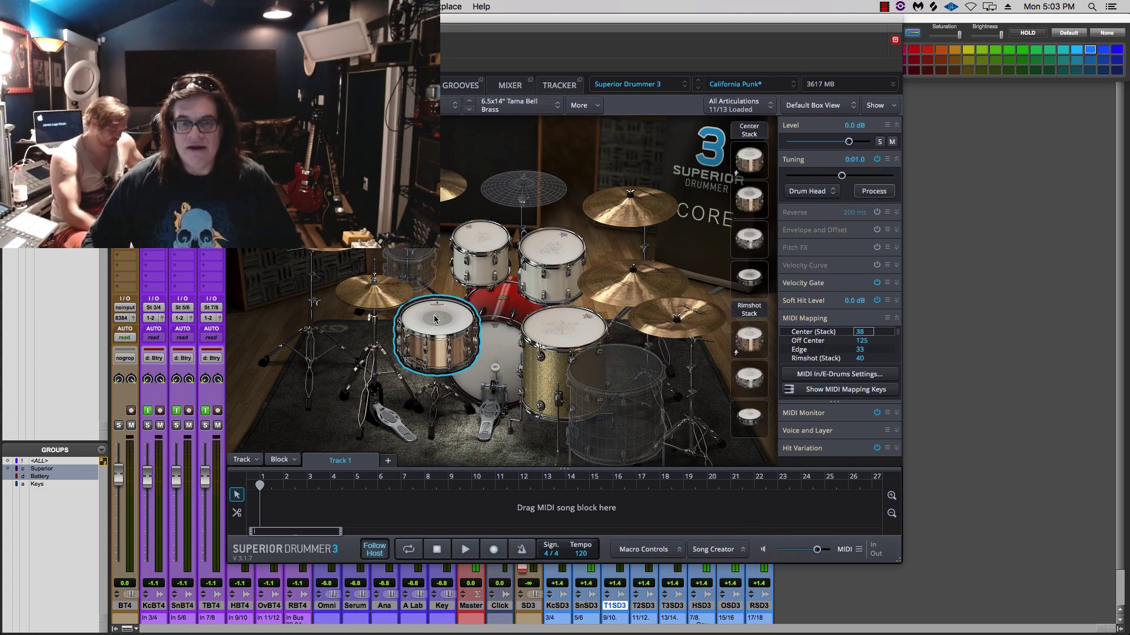
click(457, 86)
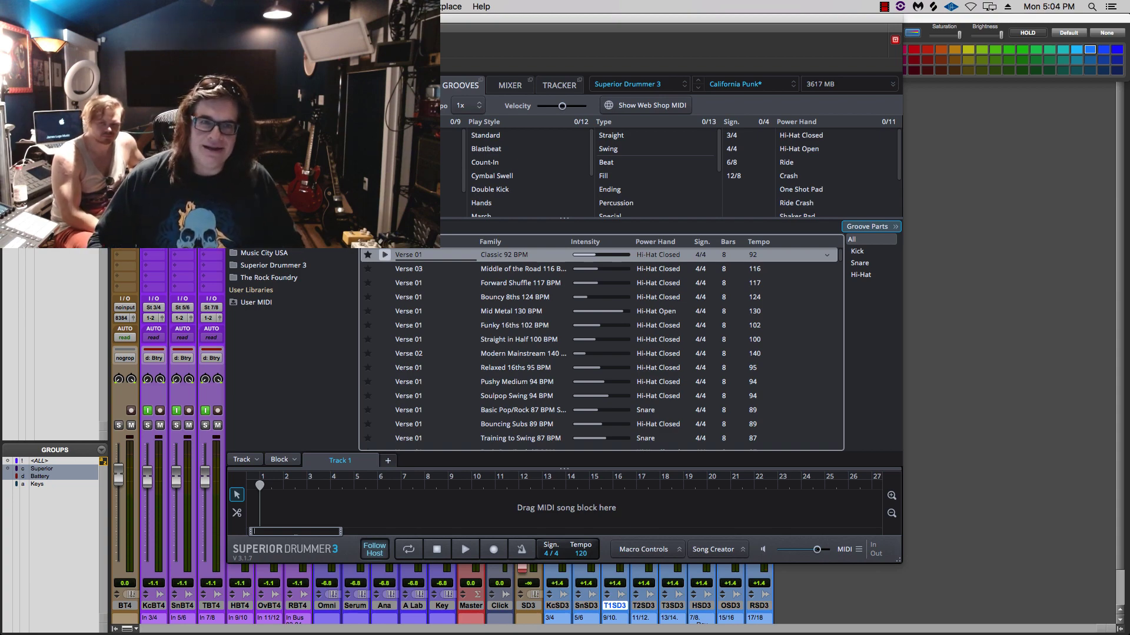
Load the Country Rock Punch kit from the plug-in's saved presets
drag(264, 28, 791, 25)
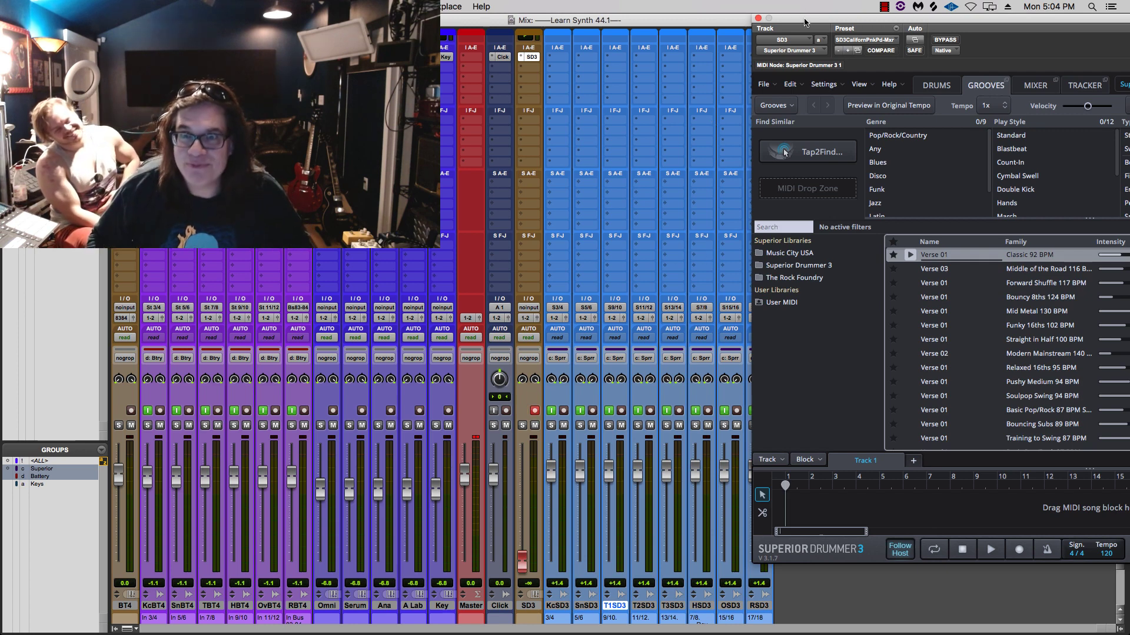
drag(805, 21, 290, 21)
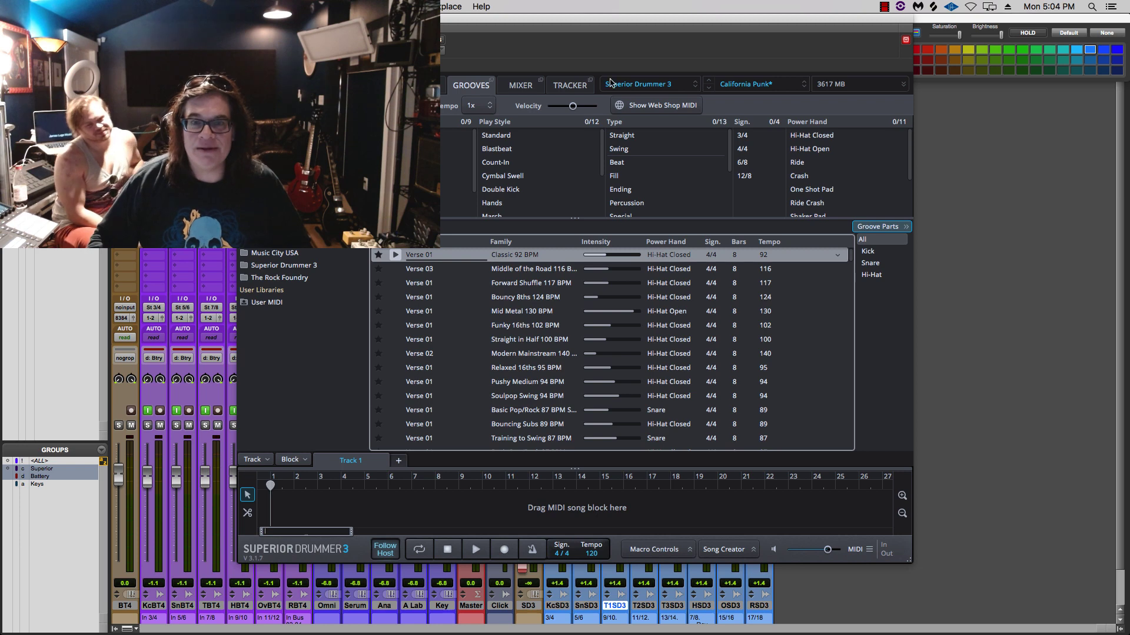
click(356, 40)
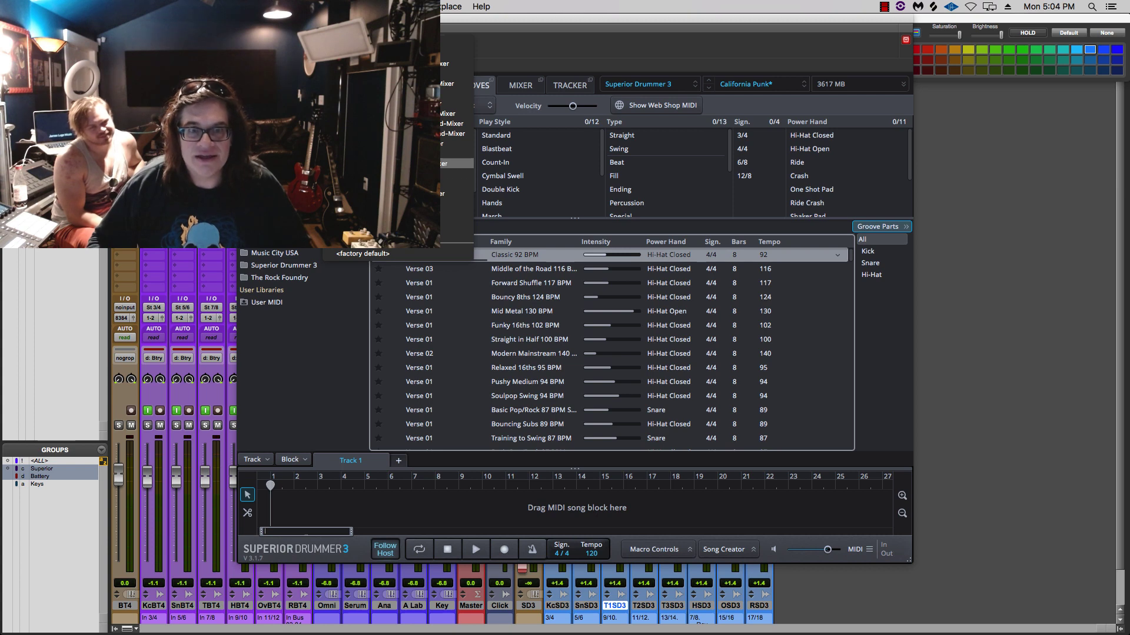
click(388, 164)
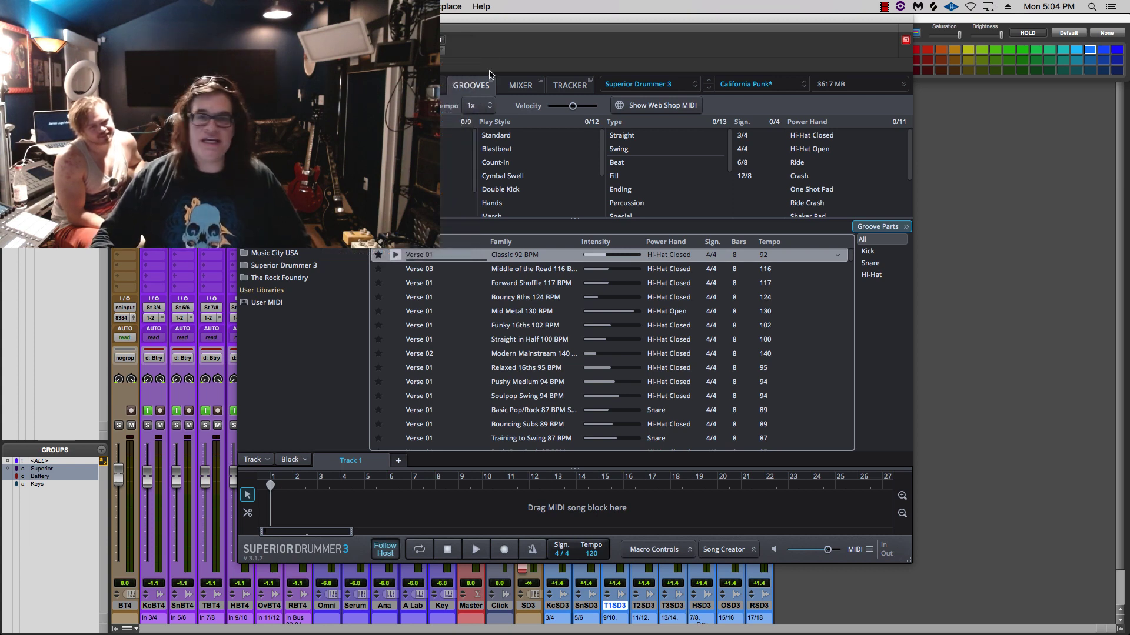
drag(482, 25, 424, 24)
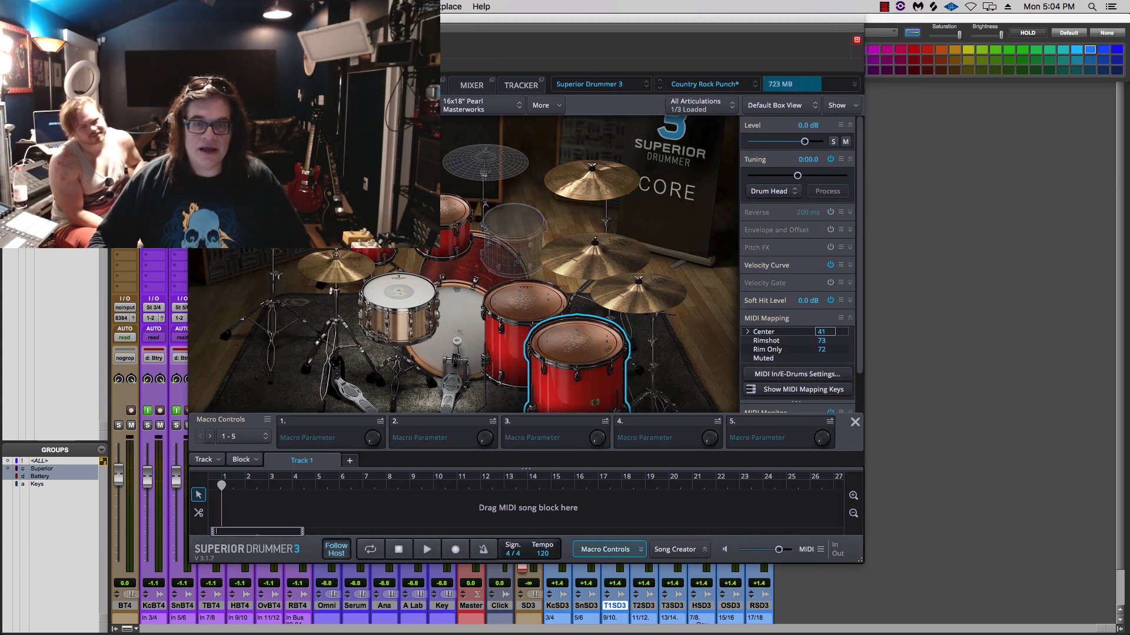
Play the Verse 01 groove of Classic 92 BPM with the Country Rock Punch kit and look over the saved presets
click(411, 85)
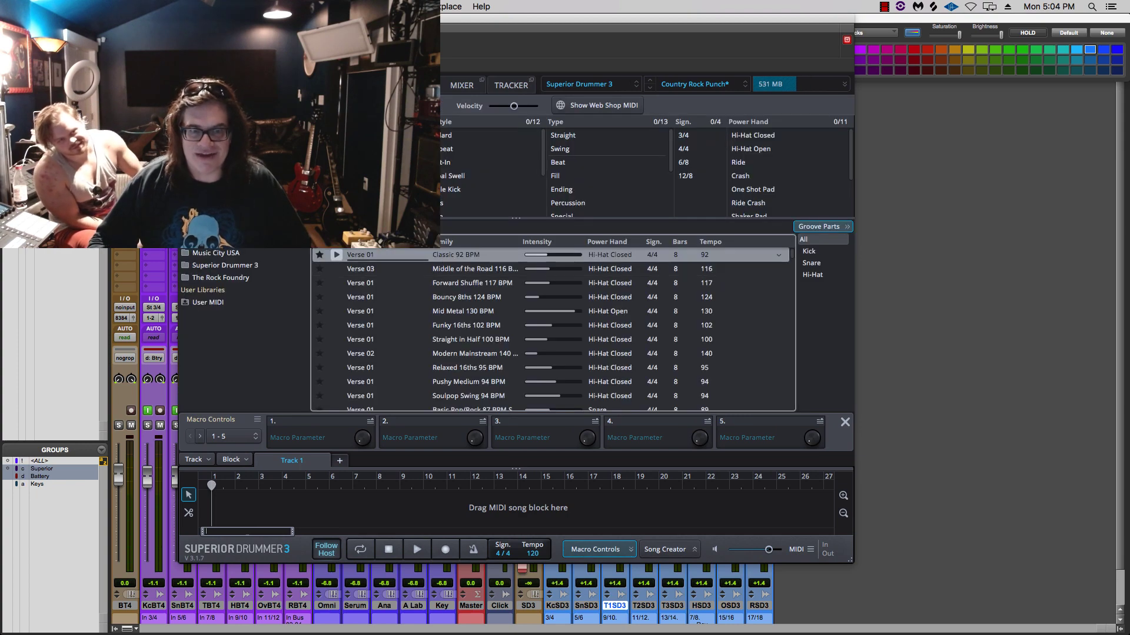
click(334, 257)
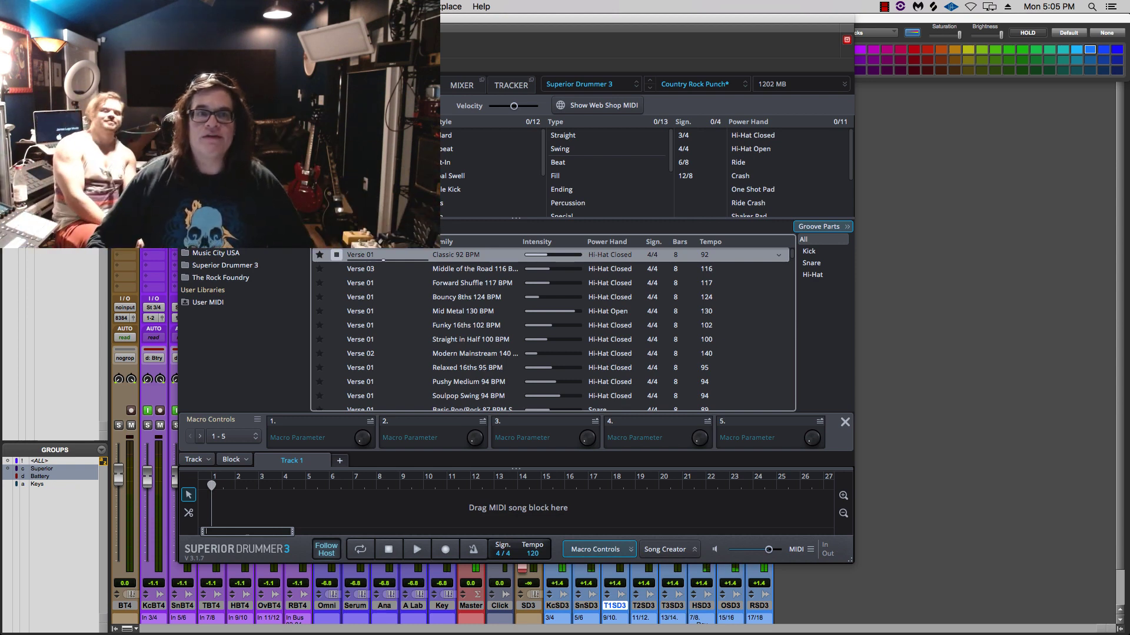
click(294, 40)
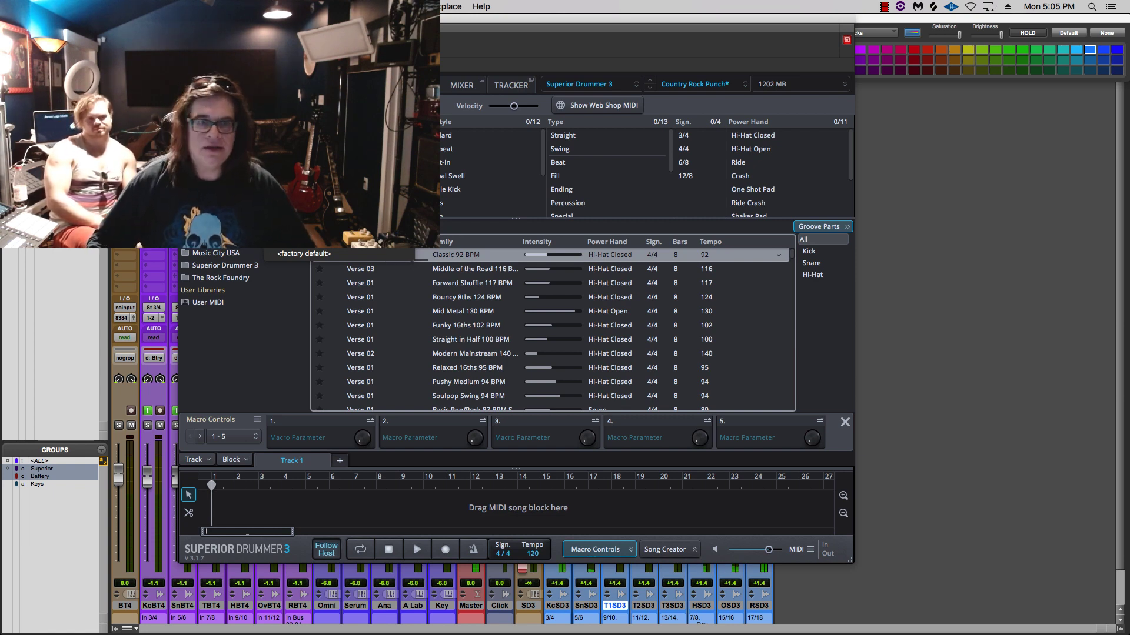
key(Escape)
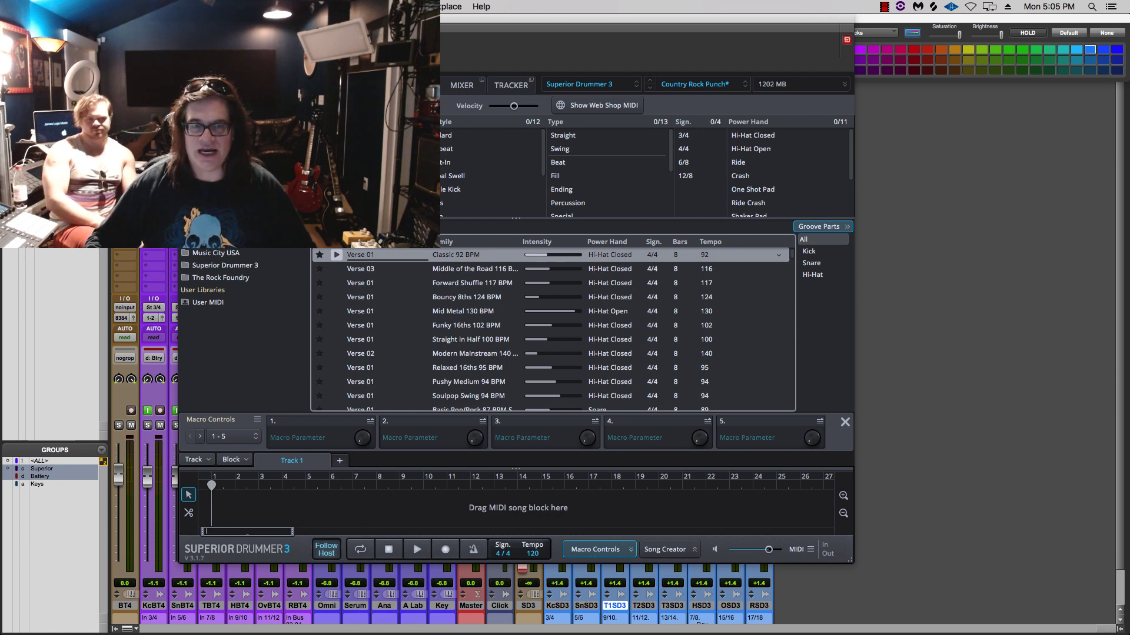
Replay and stop the Classic 92 BPM groove, then load the Djent Style kit from the plug-in's saved presets
click(301, 40)
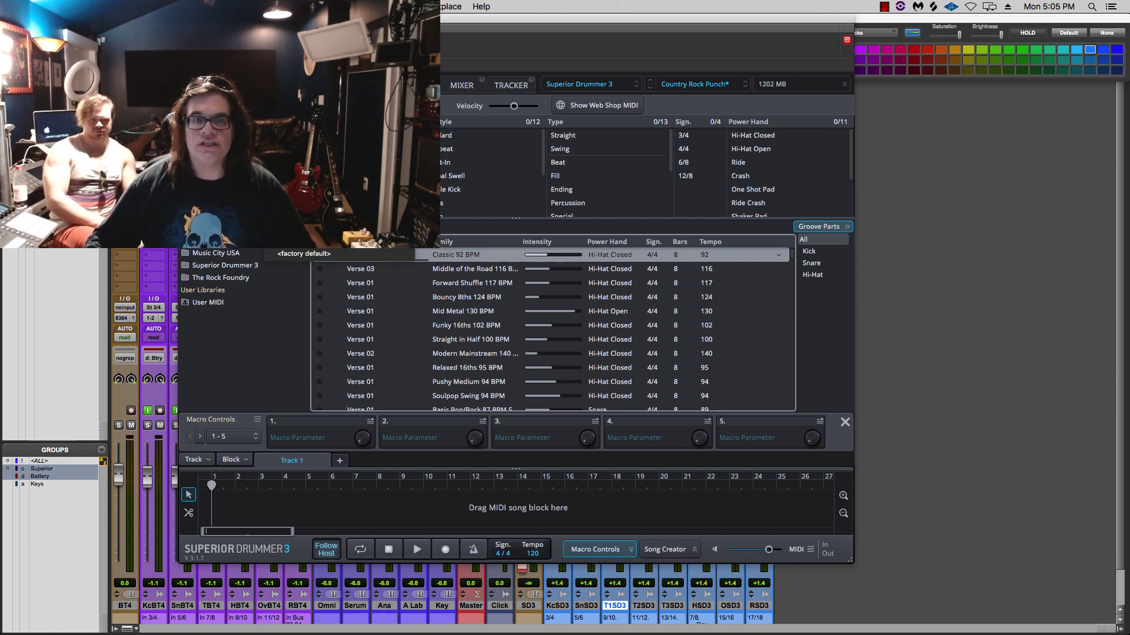
click(447, 52)
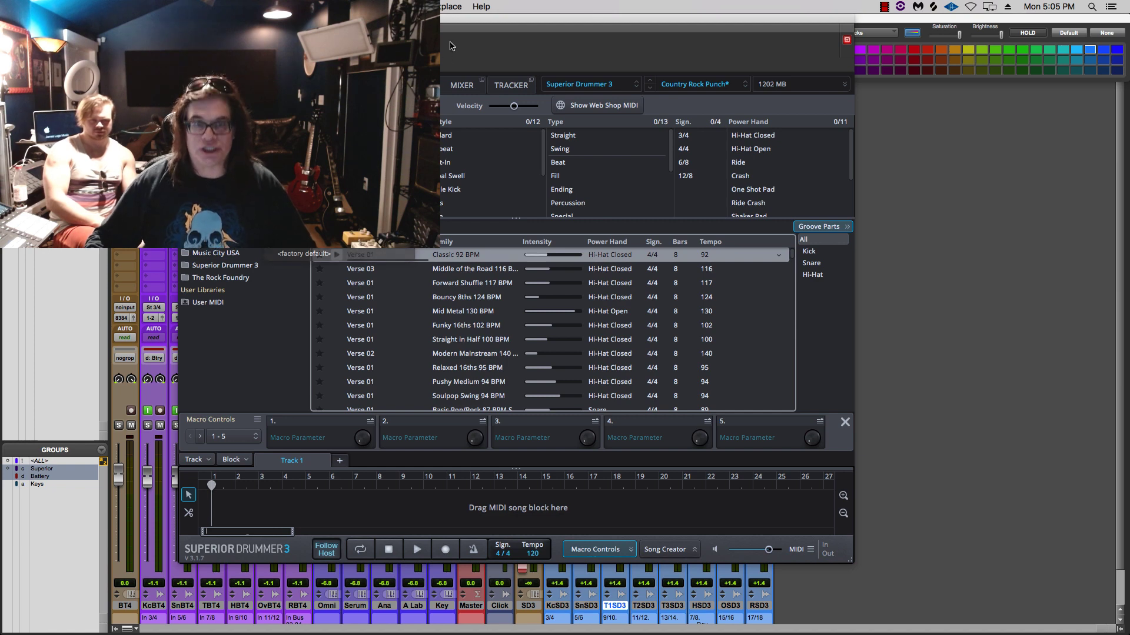
click(342, 256)
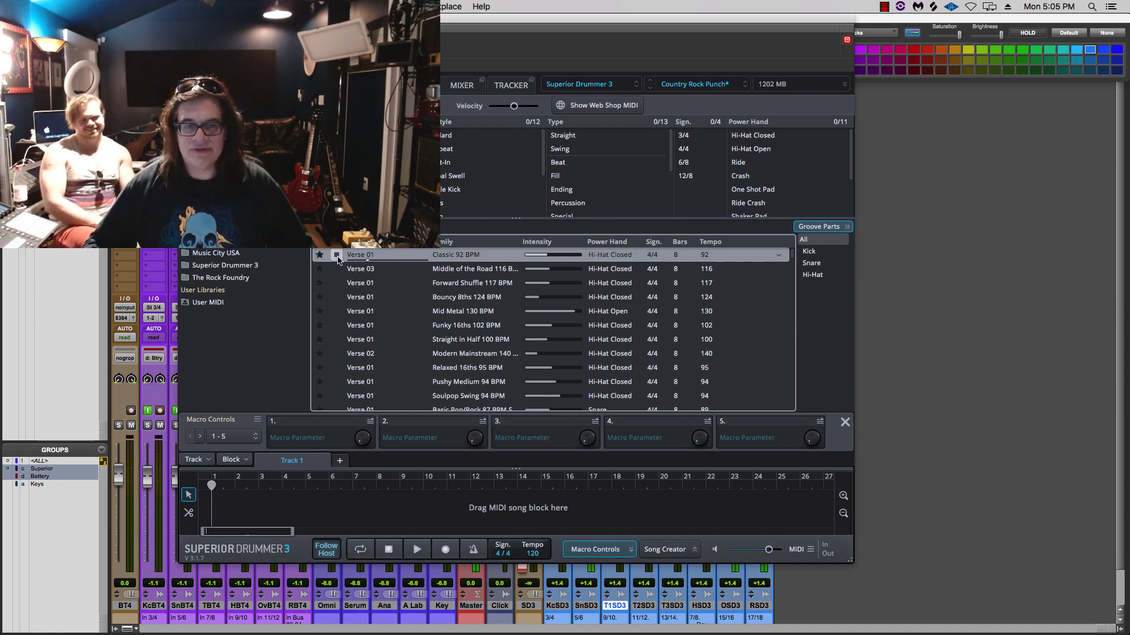
click(337, 256)
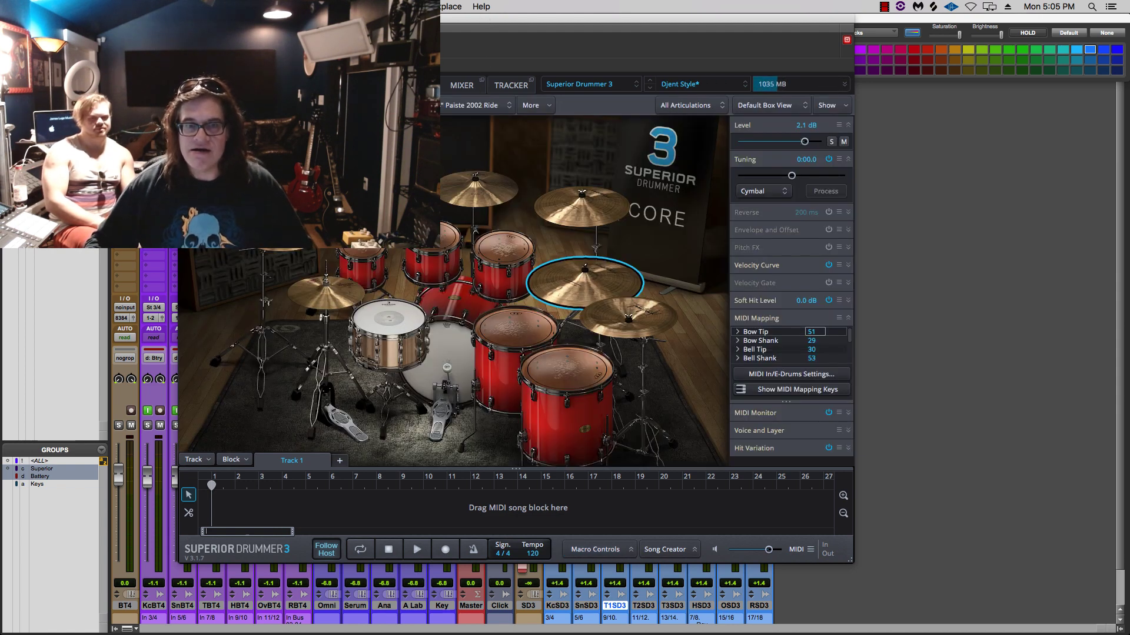
Audition the first floor tom of the Djent Style kit, then play and stop its Verse 01 groove of Classic 92 BPM
click(419, 85)
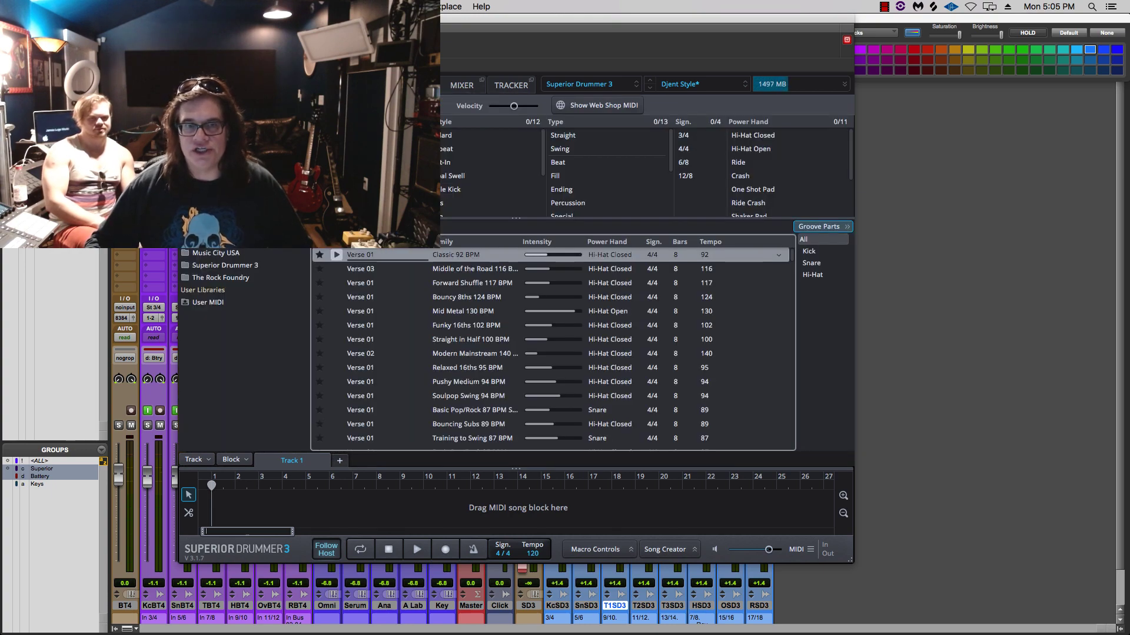
click(373, 86)
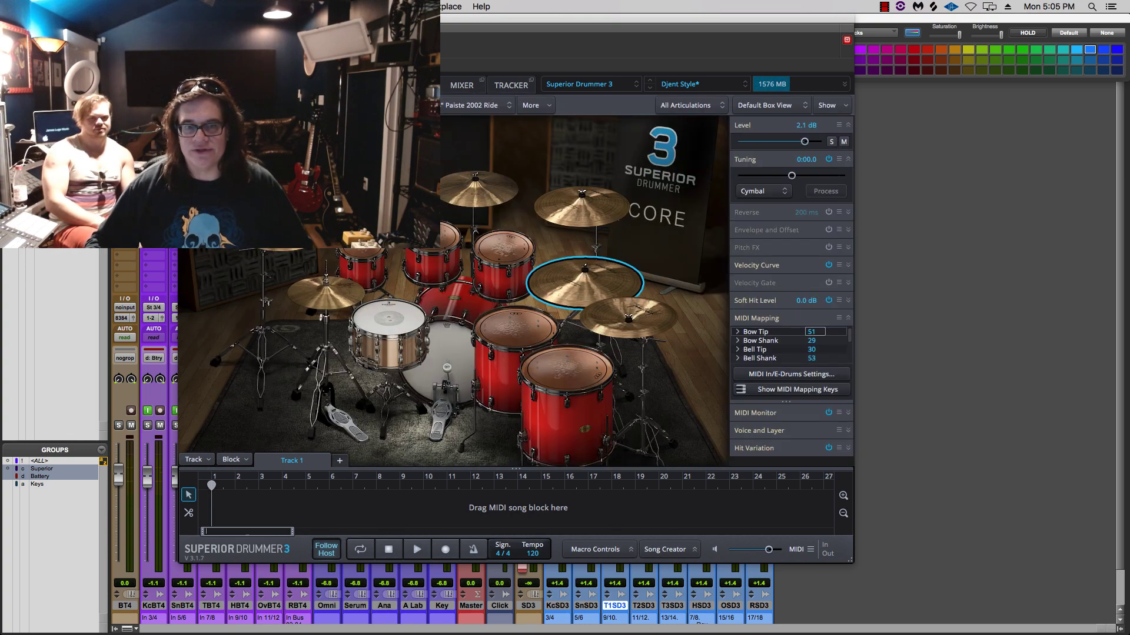
click(514, 321)
click(420, 86)
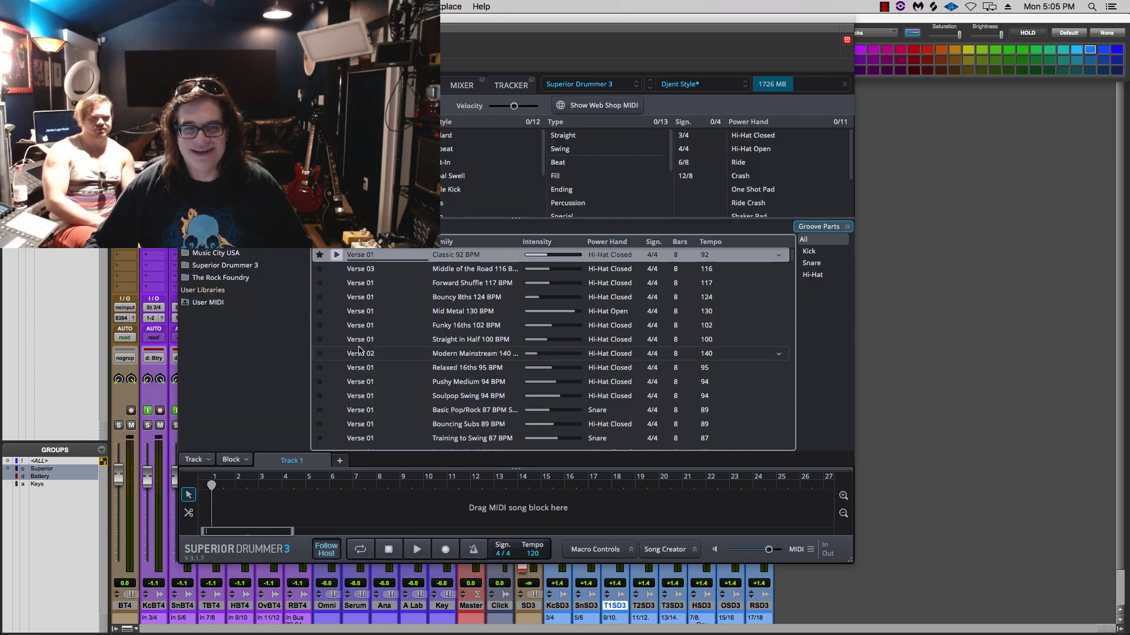
click(337, 256)
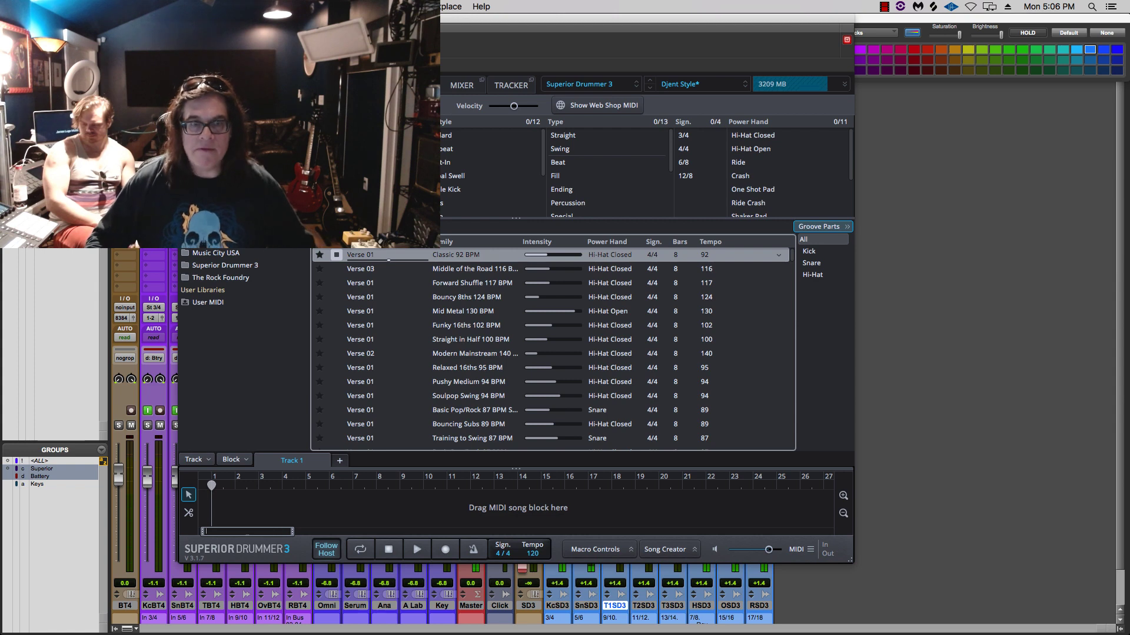
click(365, 85)
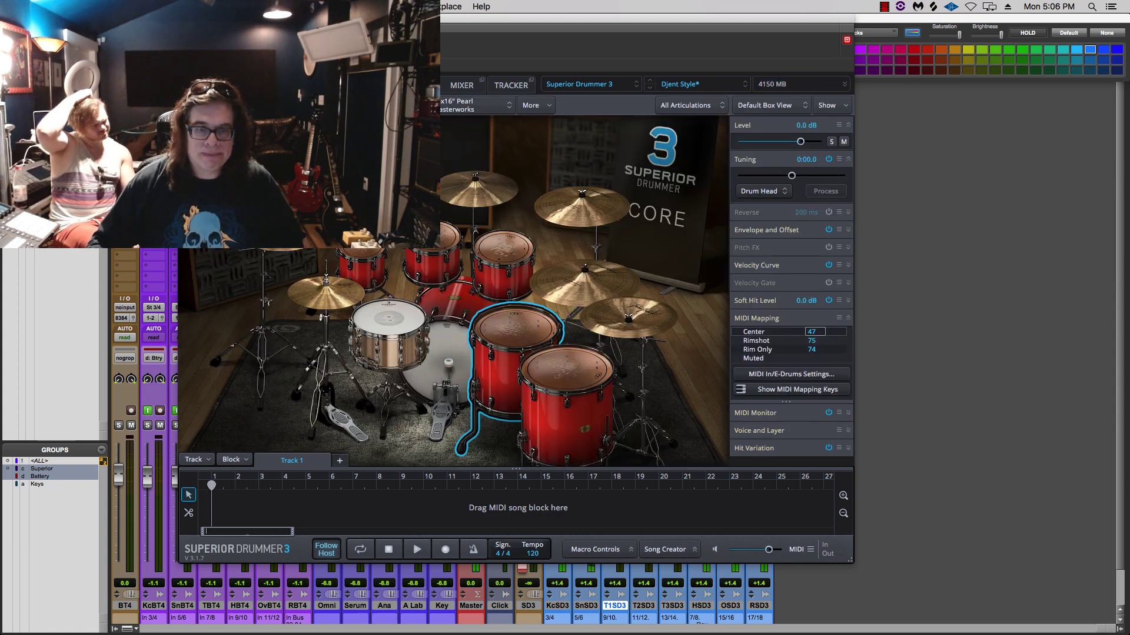
click(412, 85)
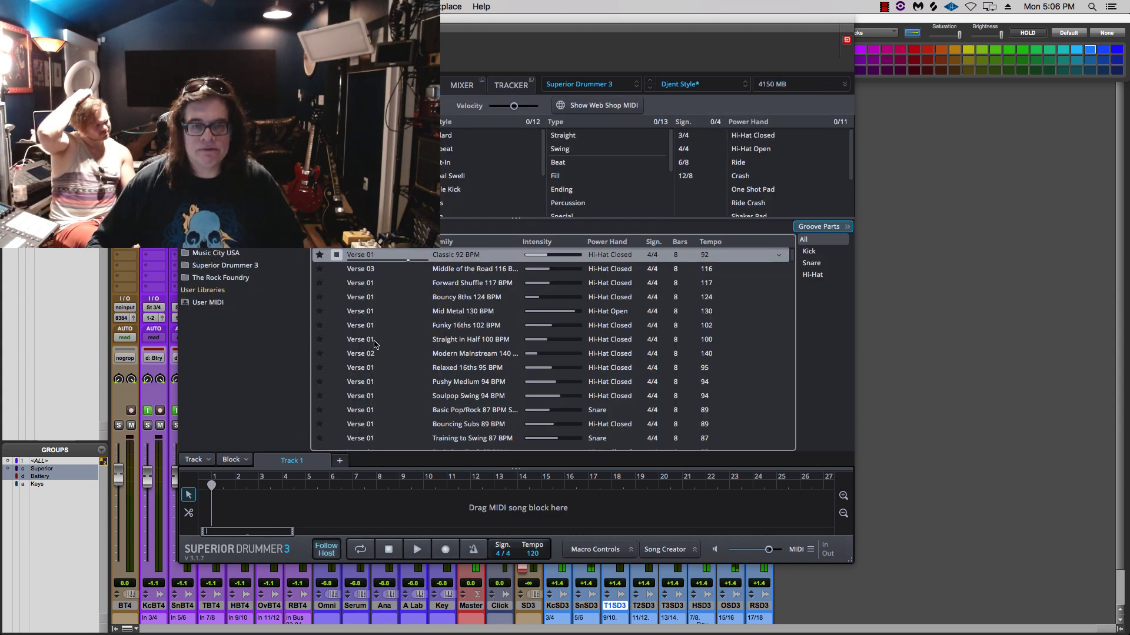
click(338, 258)
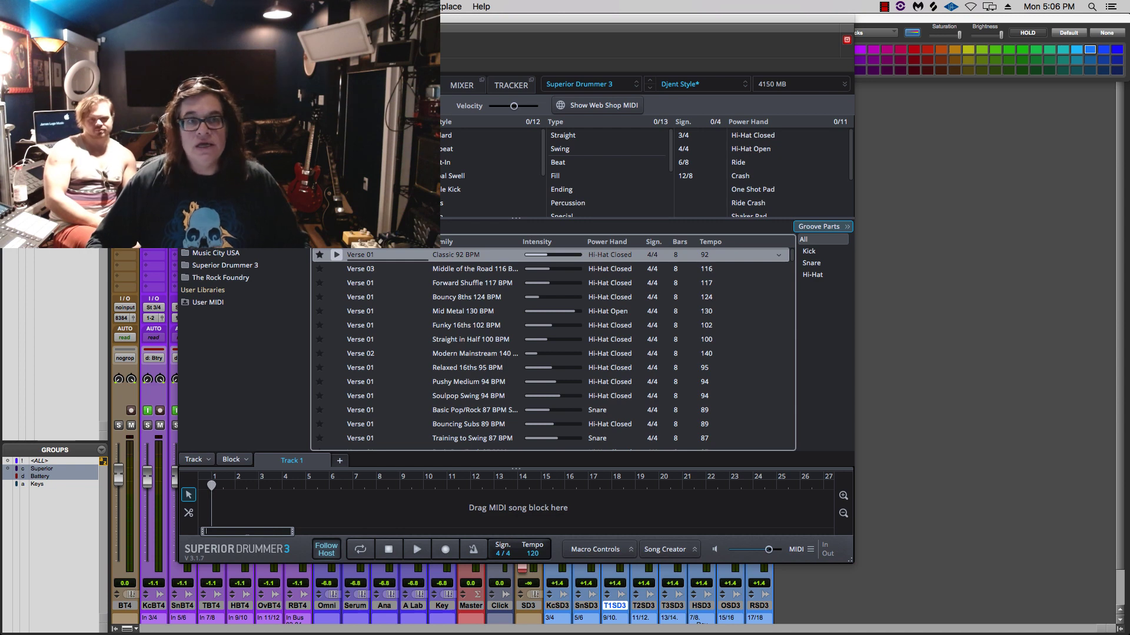
Shift the Superior Drummer 3 window further across the mix window, show the drum kit and look over the saved presets
drag(282, 19, 377, 33)
click(476, 92)
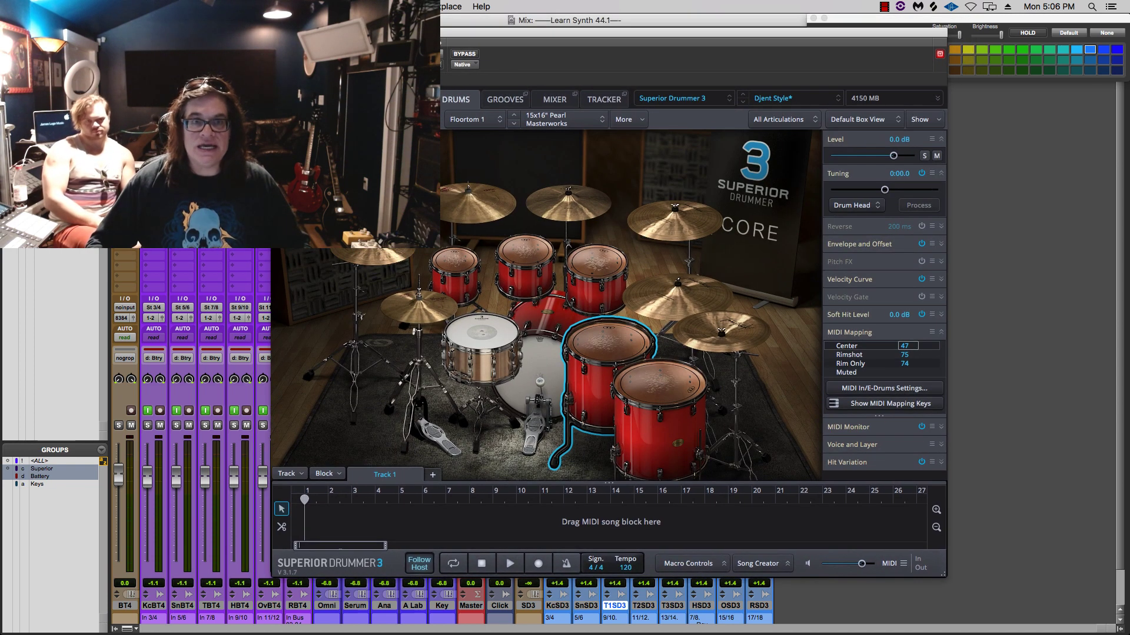
click(385, 54)
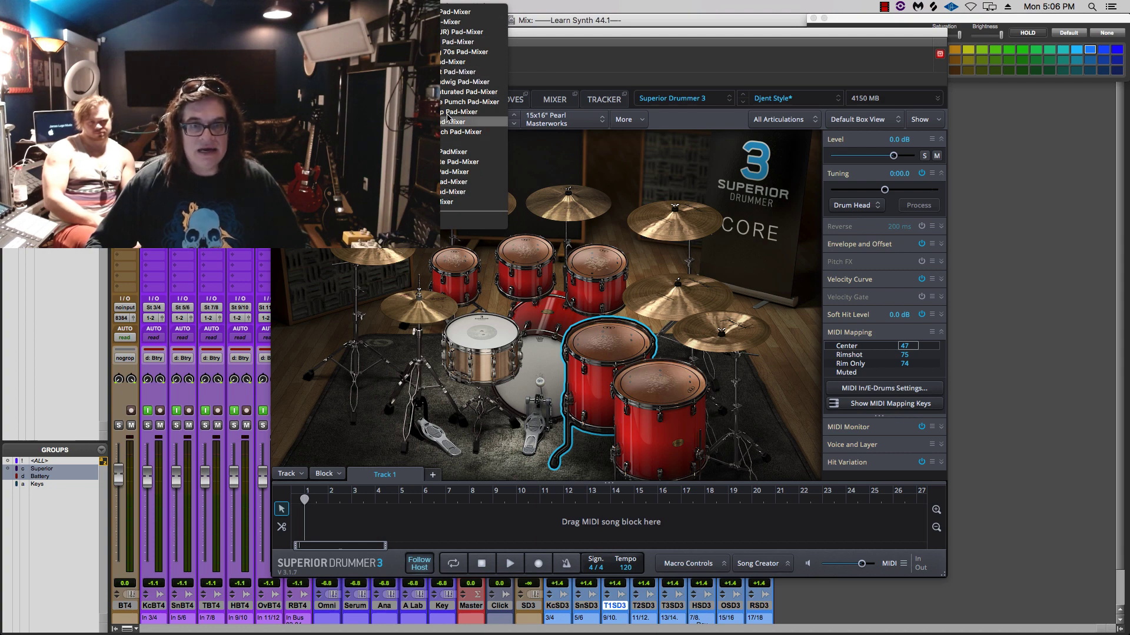
click(522, 44)
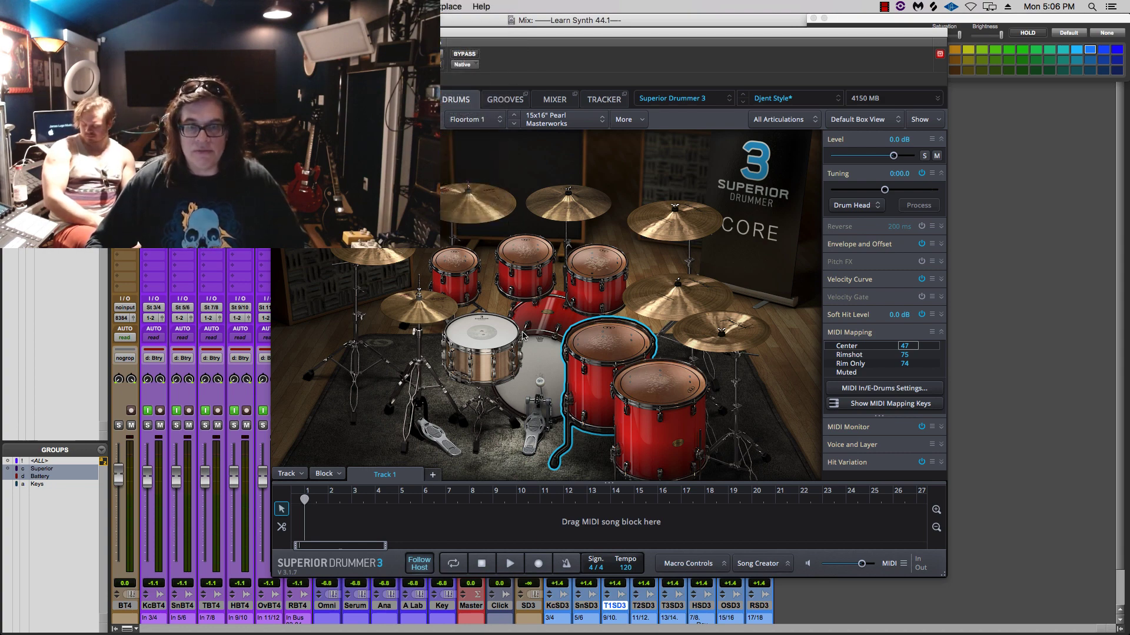
Replace the snare with the 4.5x10" Odery Hard Hoop Aluminium Wood, then with the 3.5x14" GMS Brass Piccolo
right_click(503, 344)
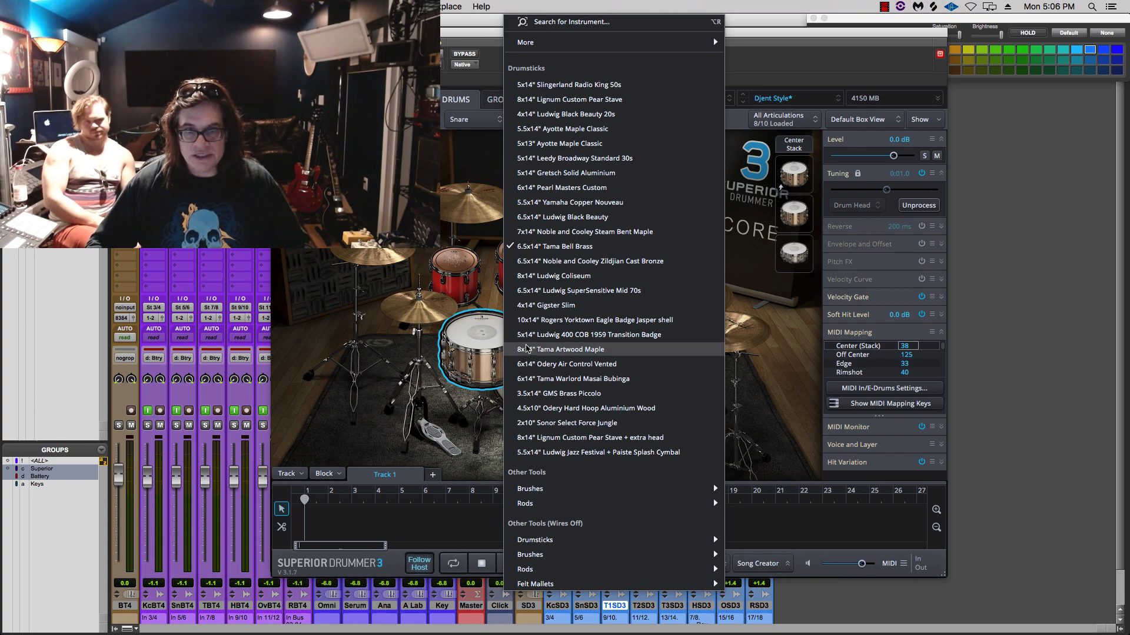
click(533, 414)
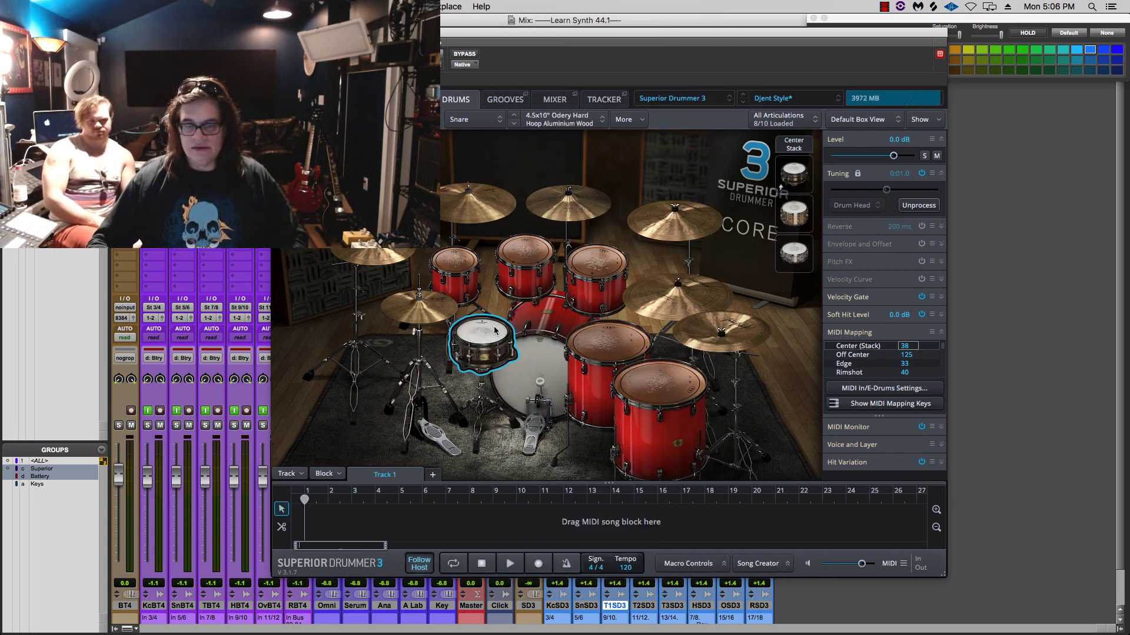
right_click(494, 331)
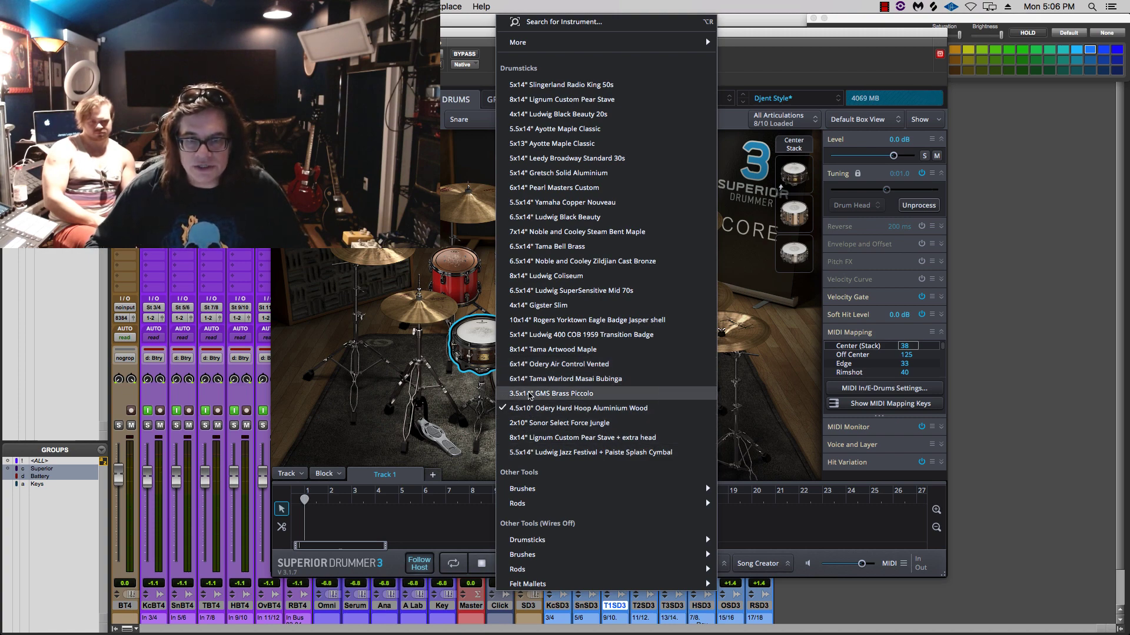
click(530, 394)
right_click(464, 321)
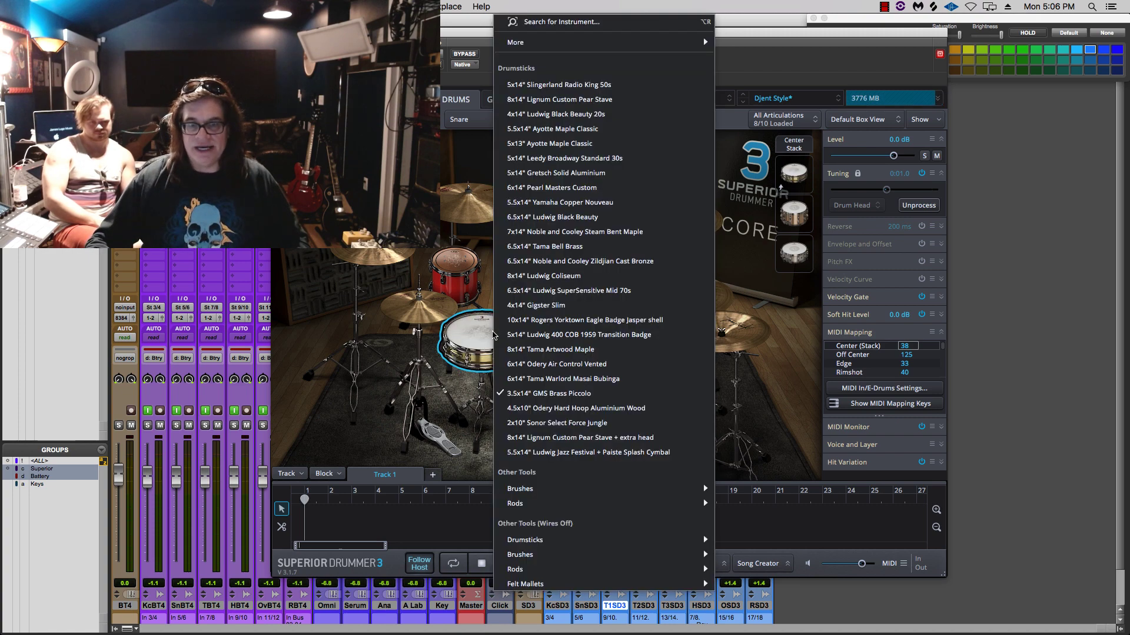
click(464, 322)
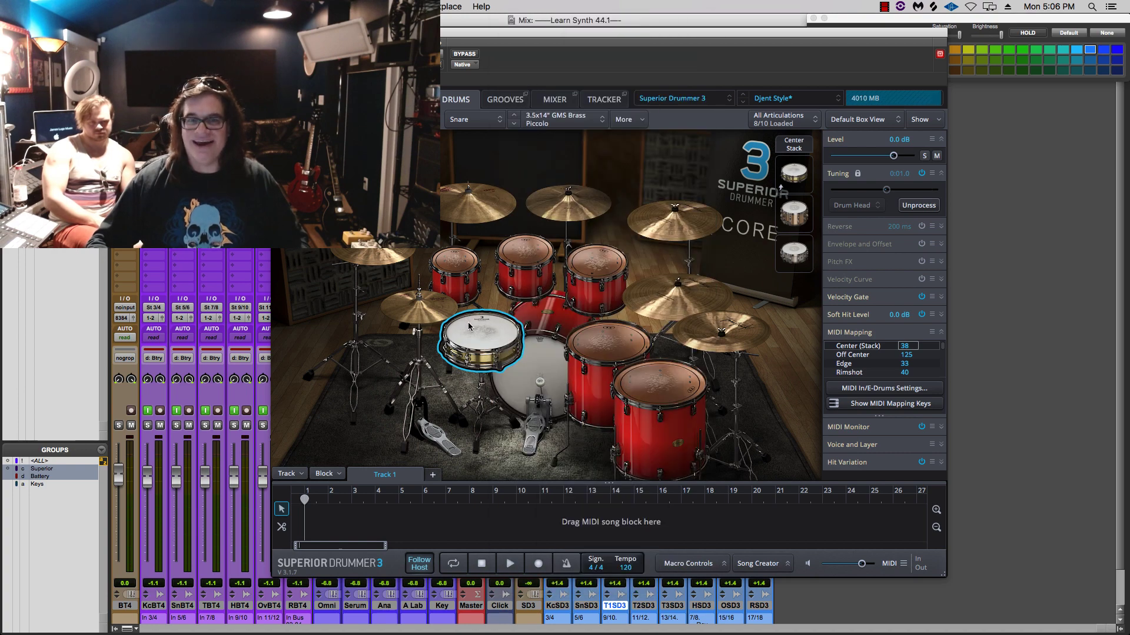
Listen to the Verse 01 groove with the piccolo snare, stop it and return to the drum view
click(515, 100)
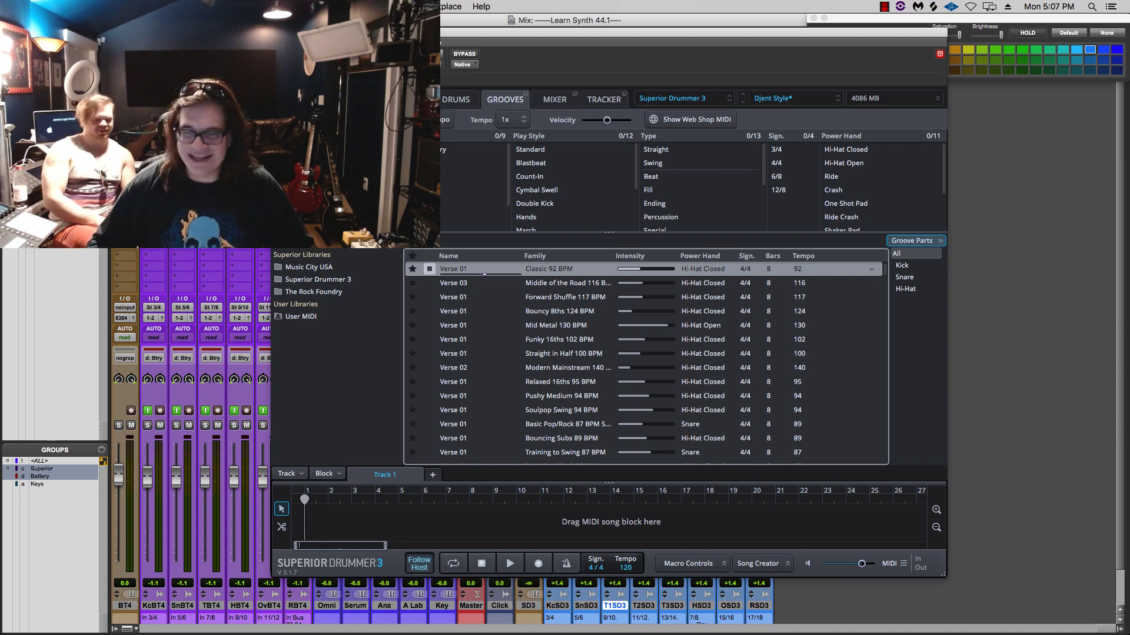
click(462, 102)
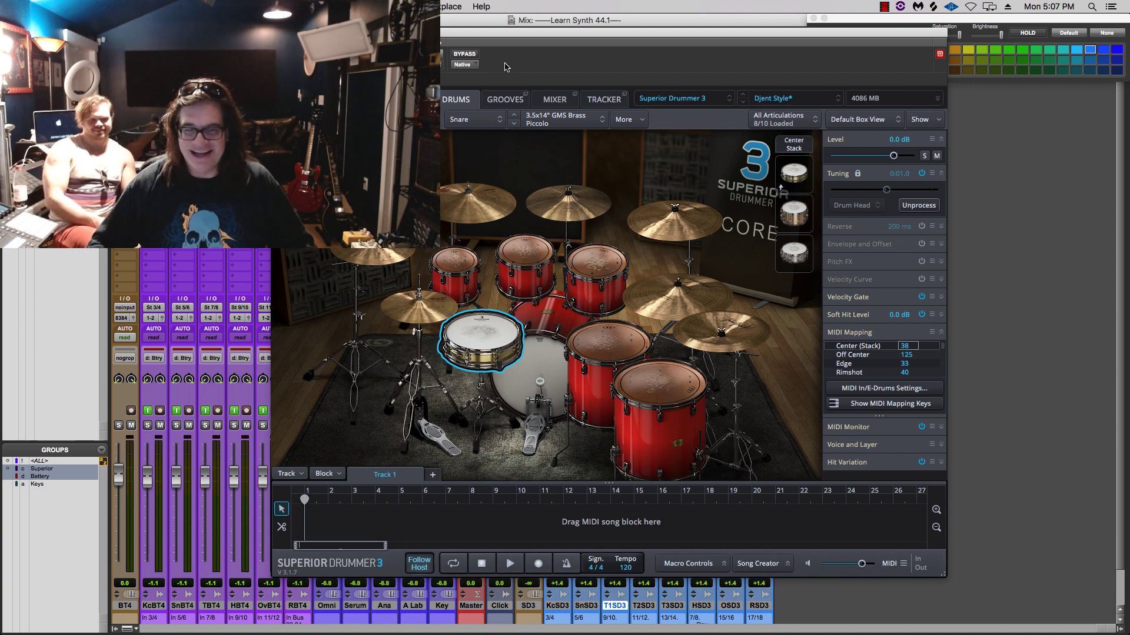
click(505, 99)
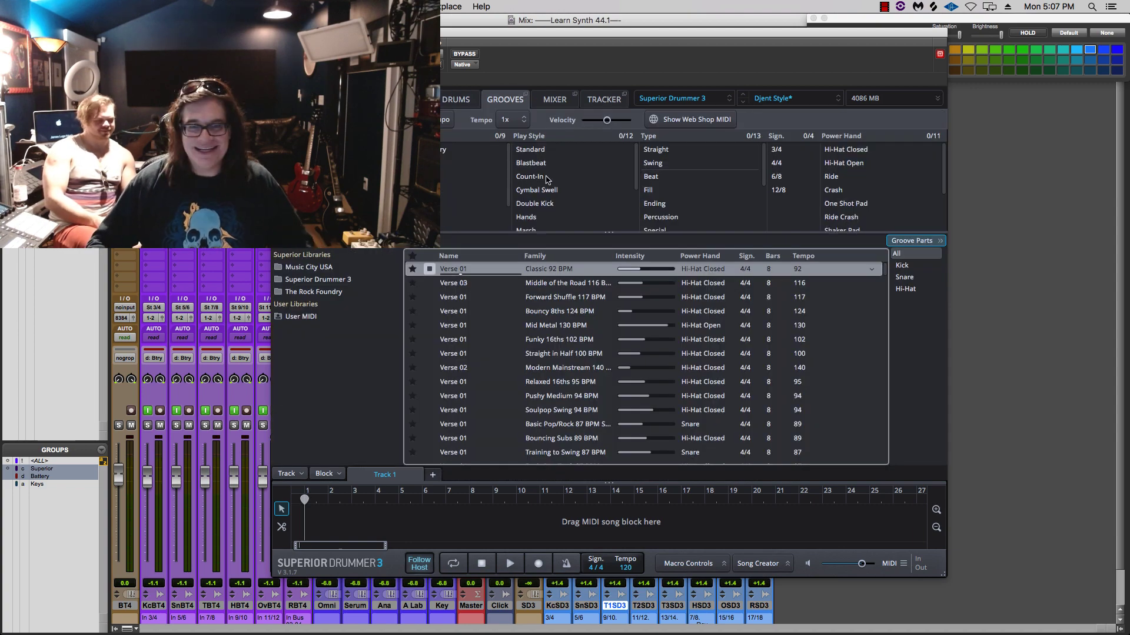
click(429, 269)
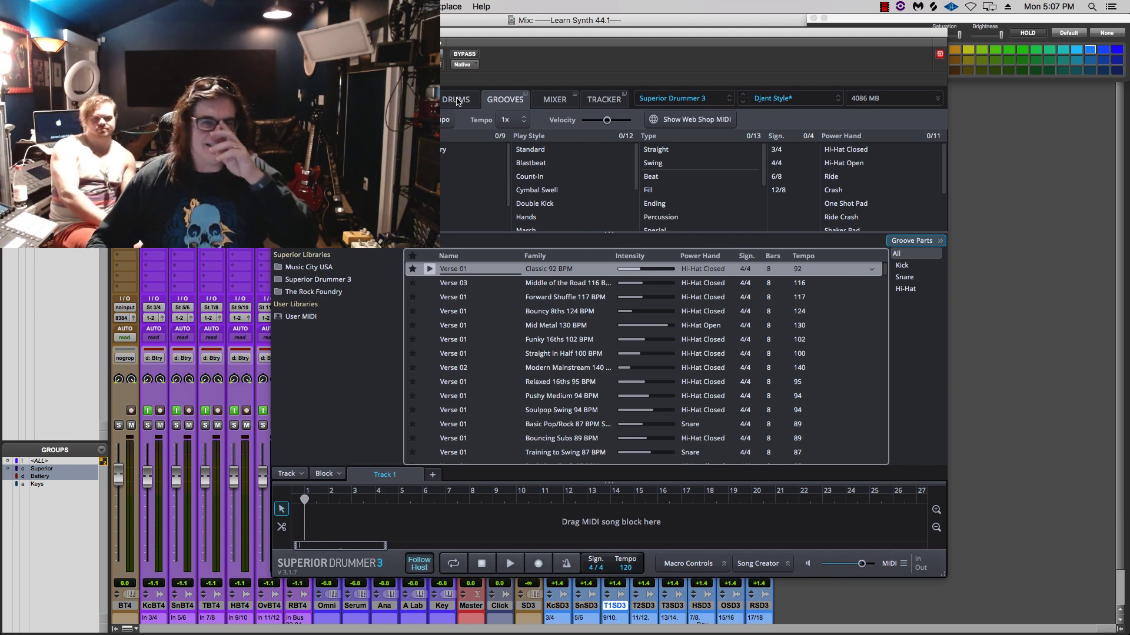
click(457, 100)
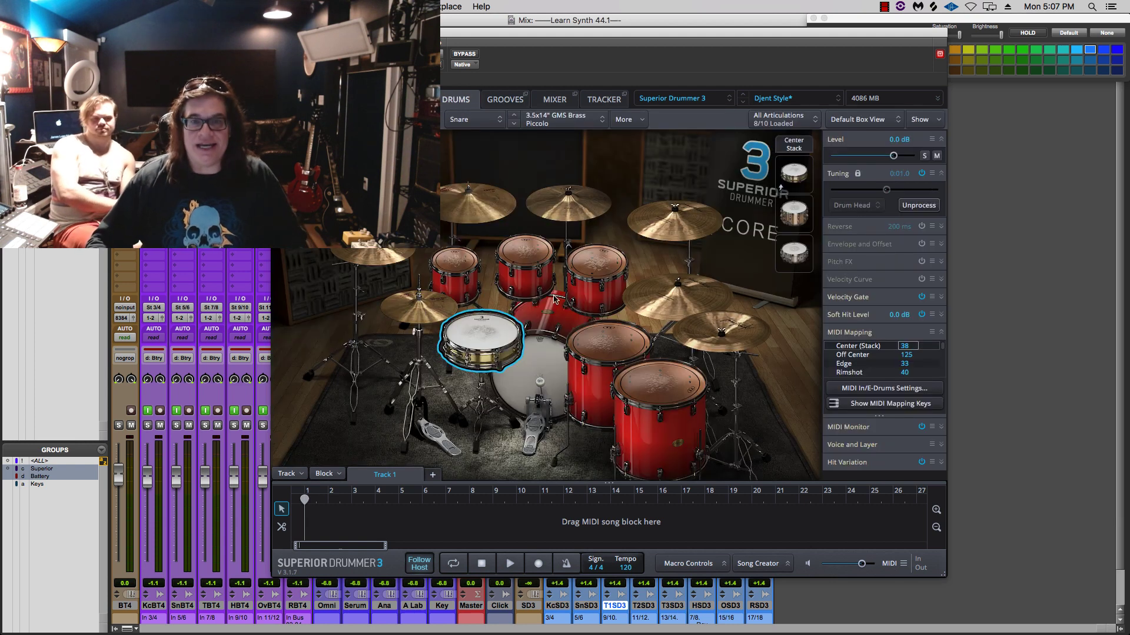
Audition the GMS Brass Piccolo snare several times and move the Superior Drummer 3 window down over the mix window
click(493, 332)
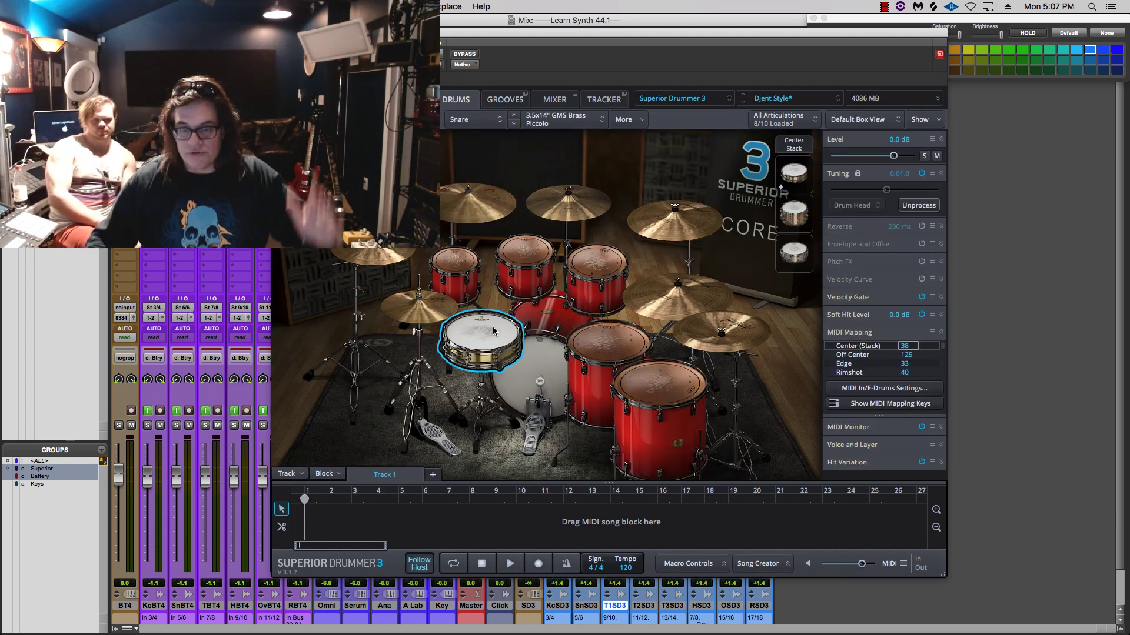
click(493, 331)
click(493, 332)
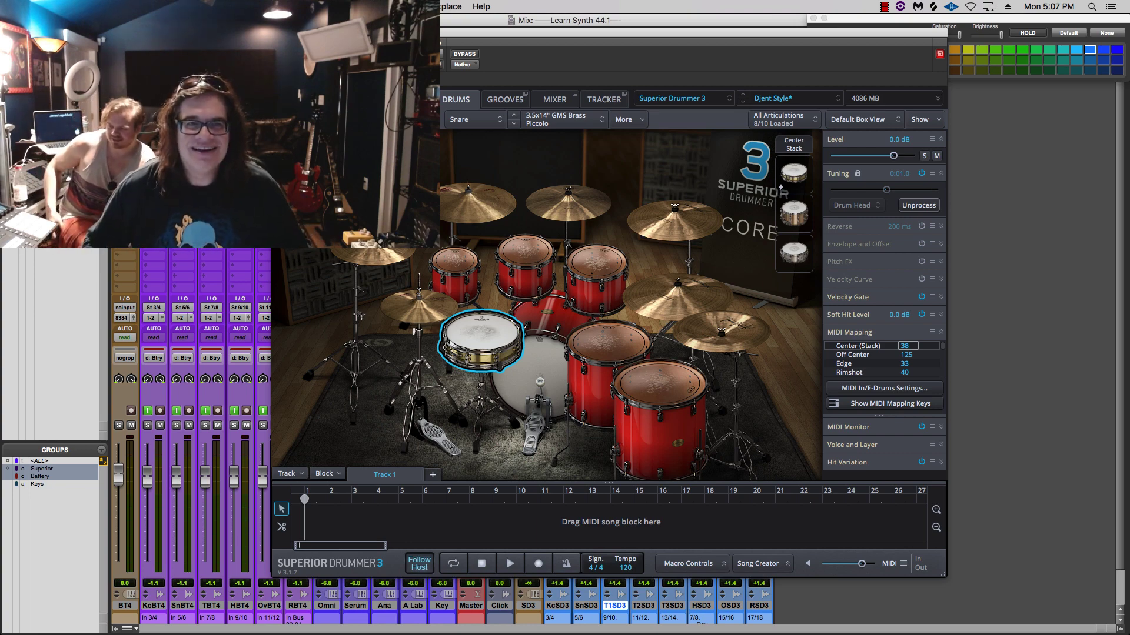
drag(346, 37, 356, 75)
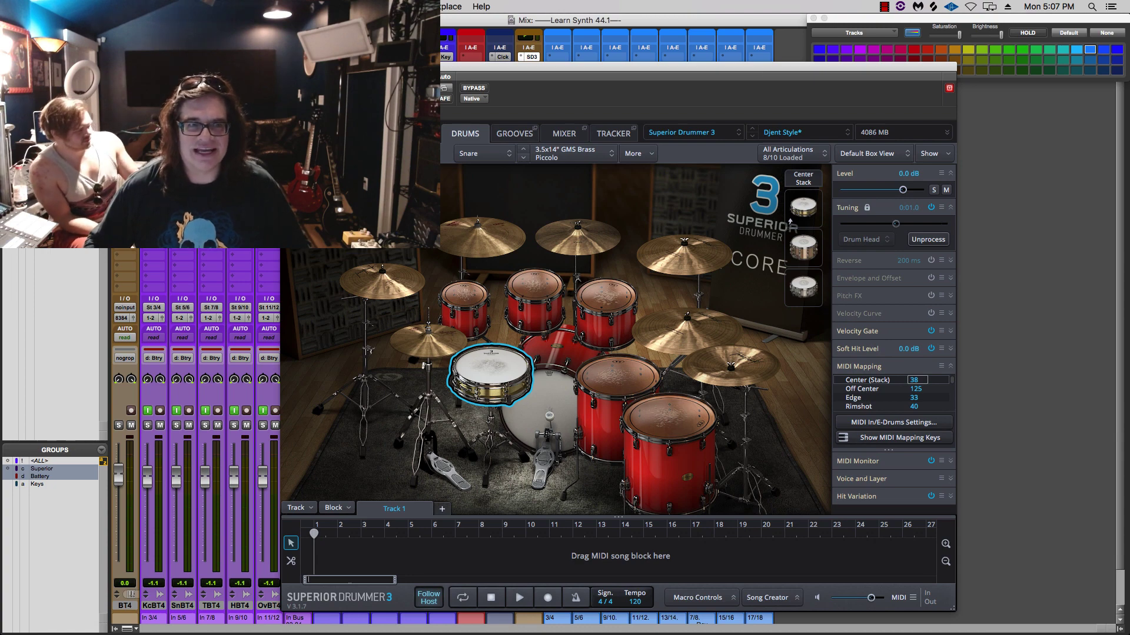